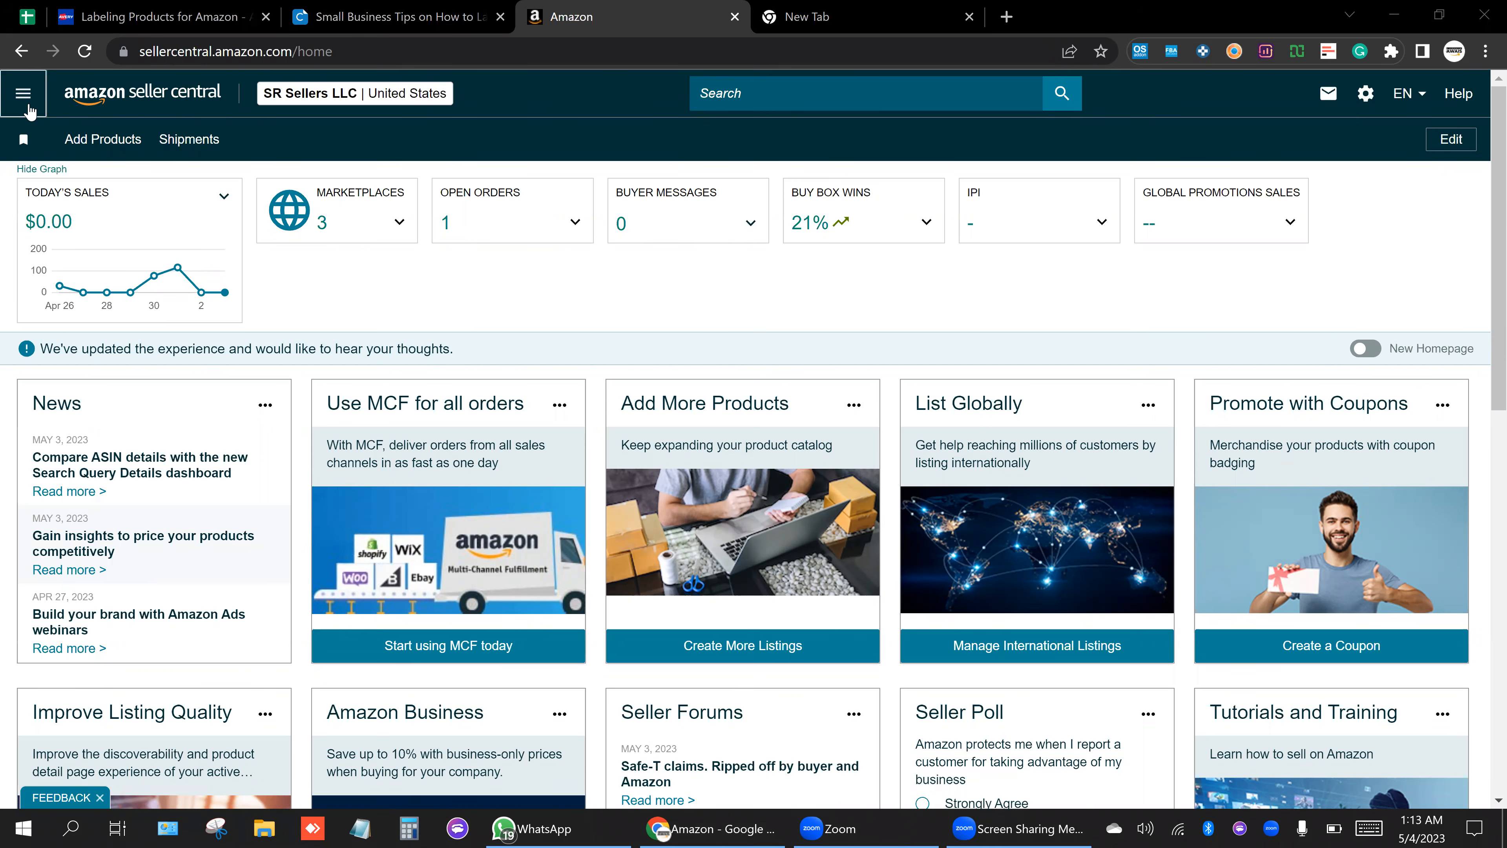
scroll(557, 262, down, 2)
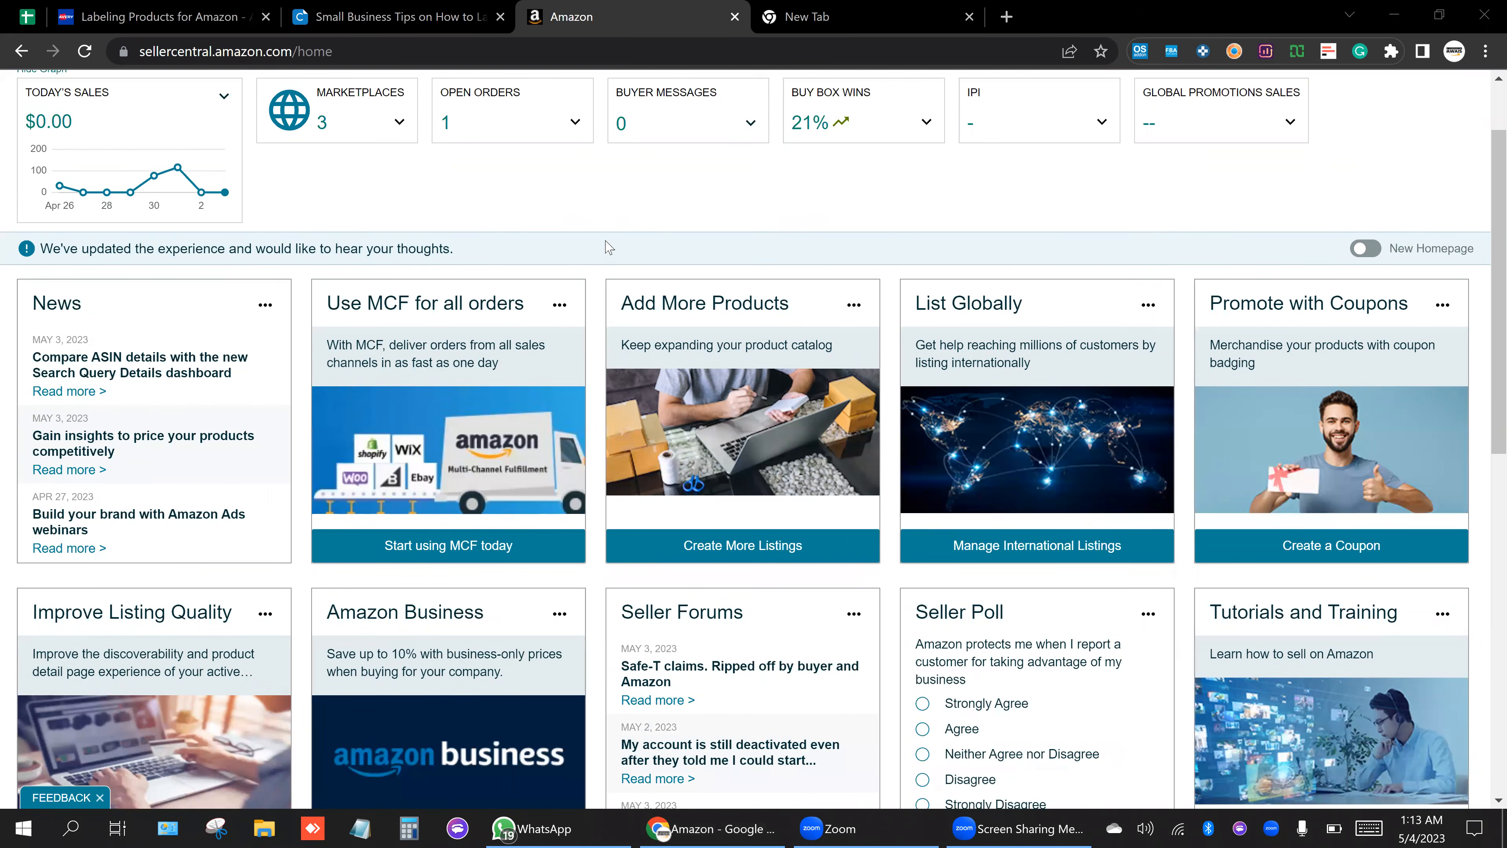
scroll(591, 208, up, 2)
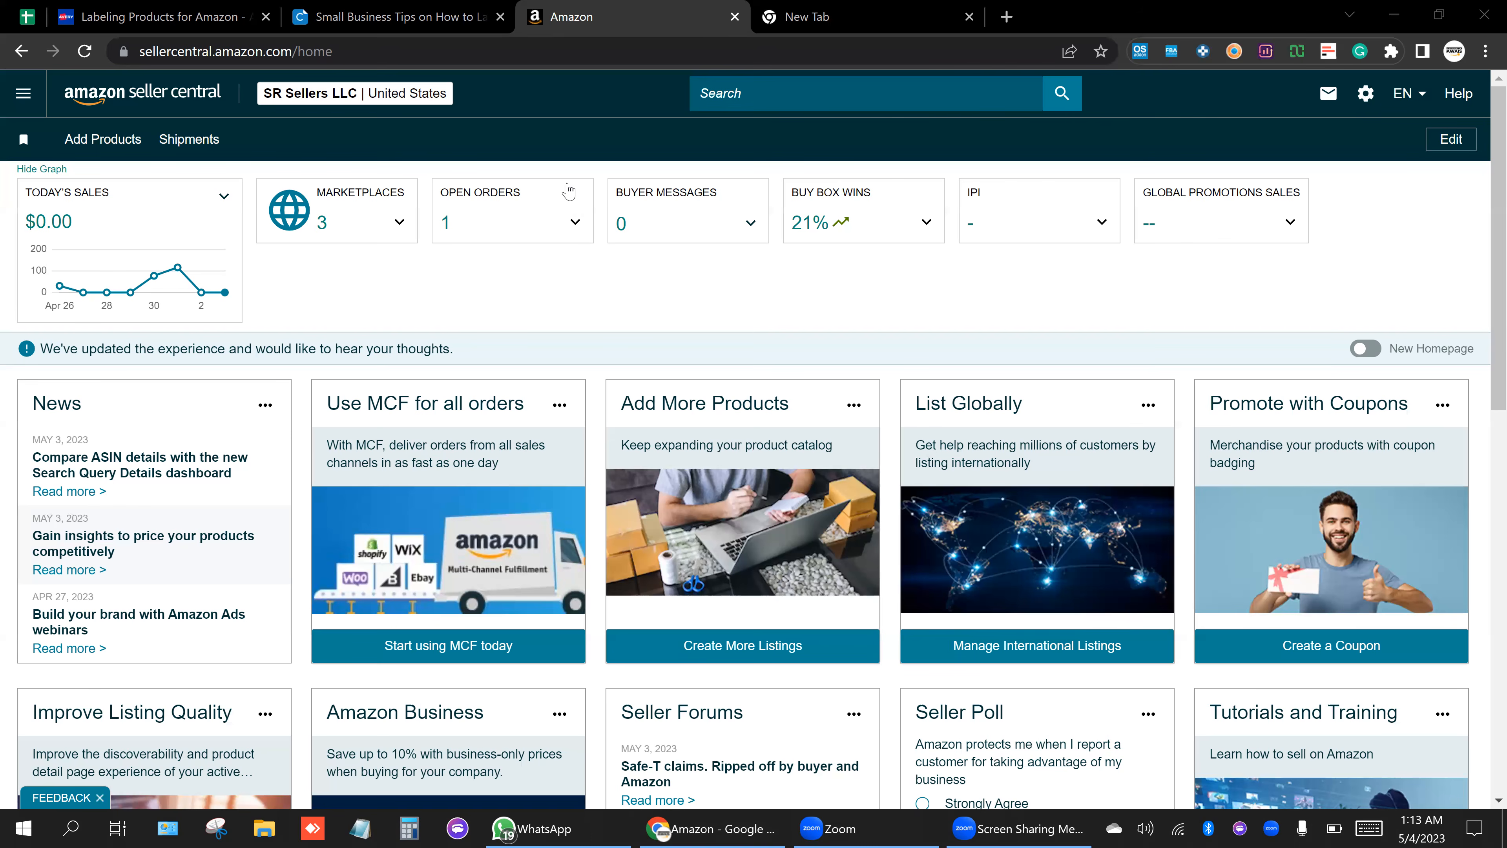
click(842, 17)
click(679, 12)
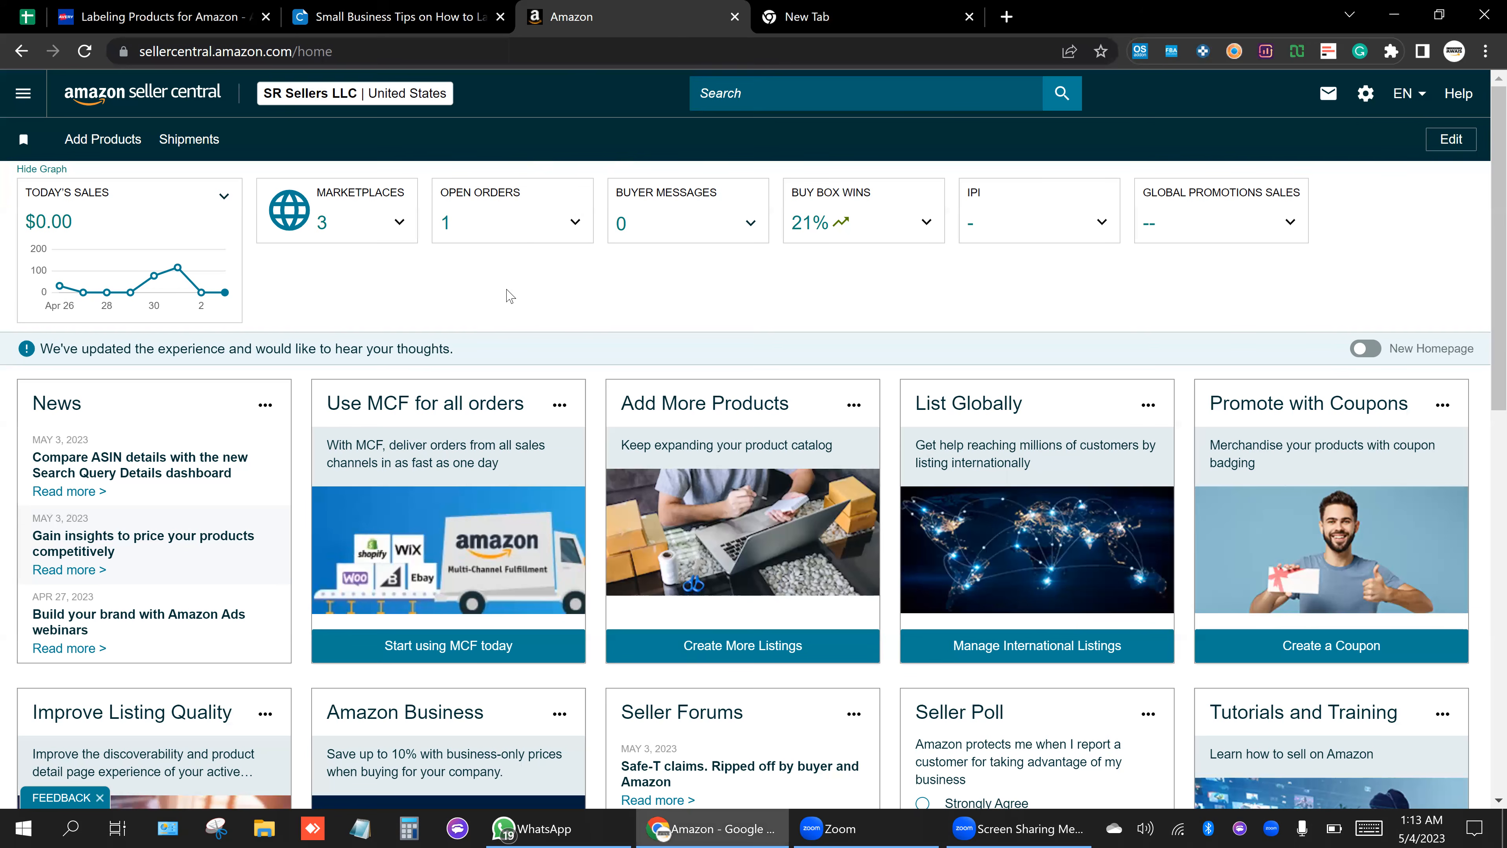
Open the A2Z Prep website in the empty browser tab and go to its home page.
click(795, 17)
click(716, 45)
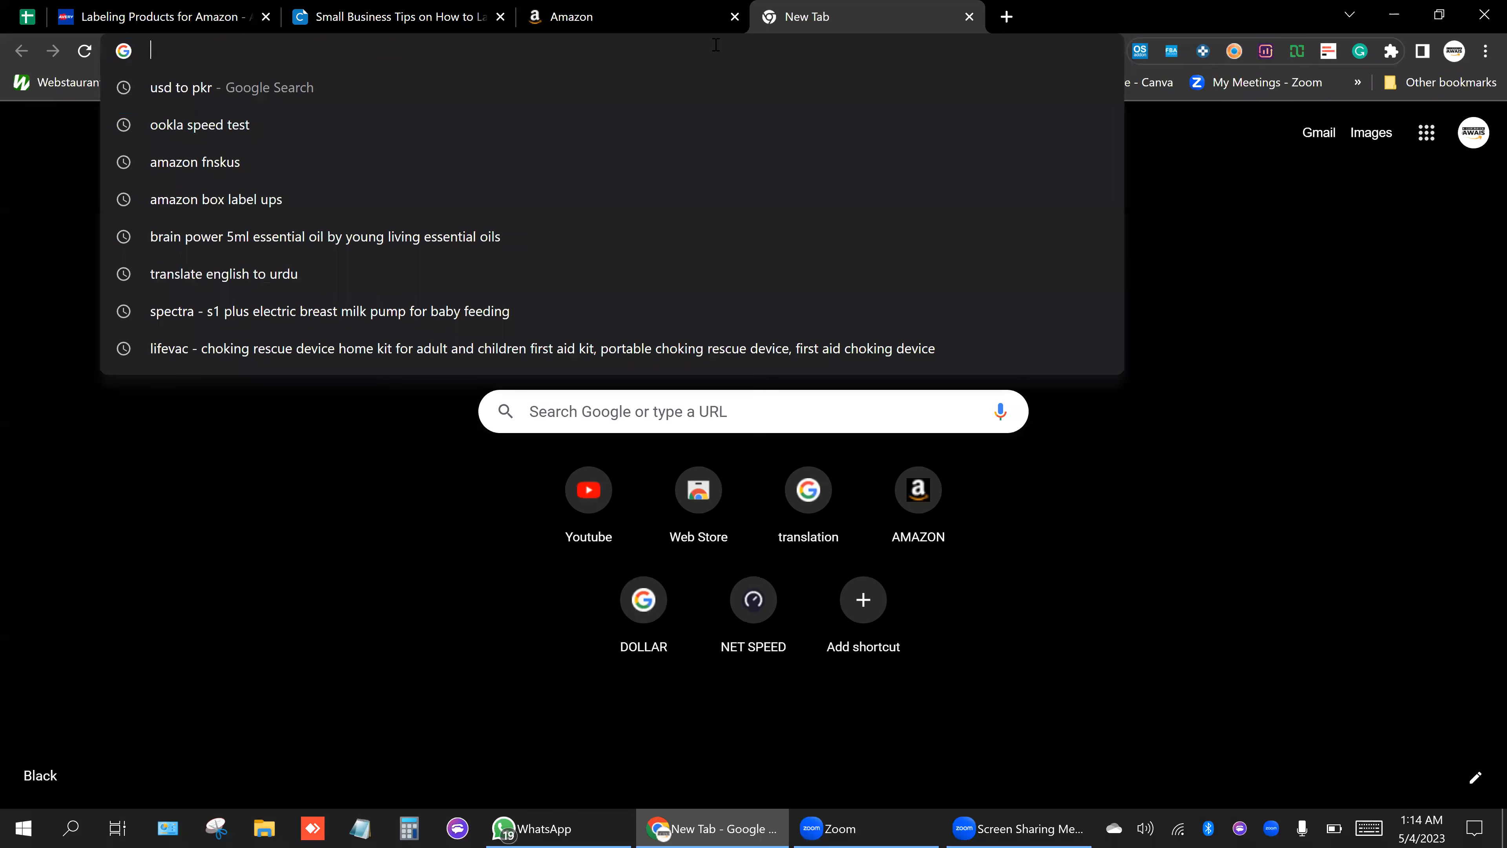
text(a)
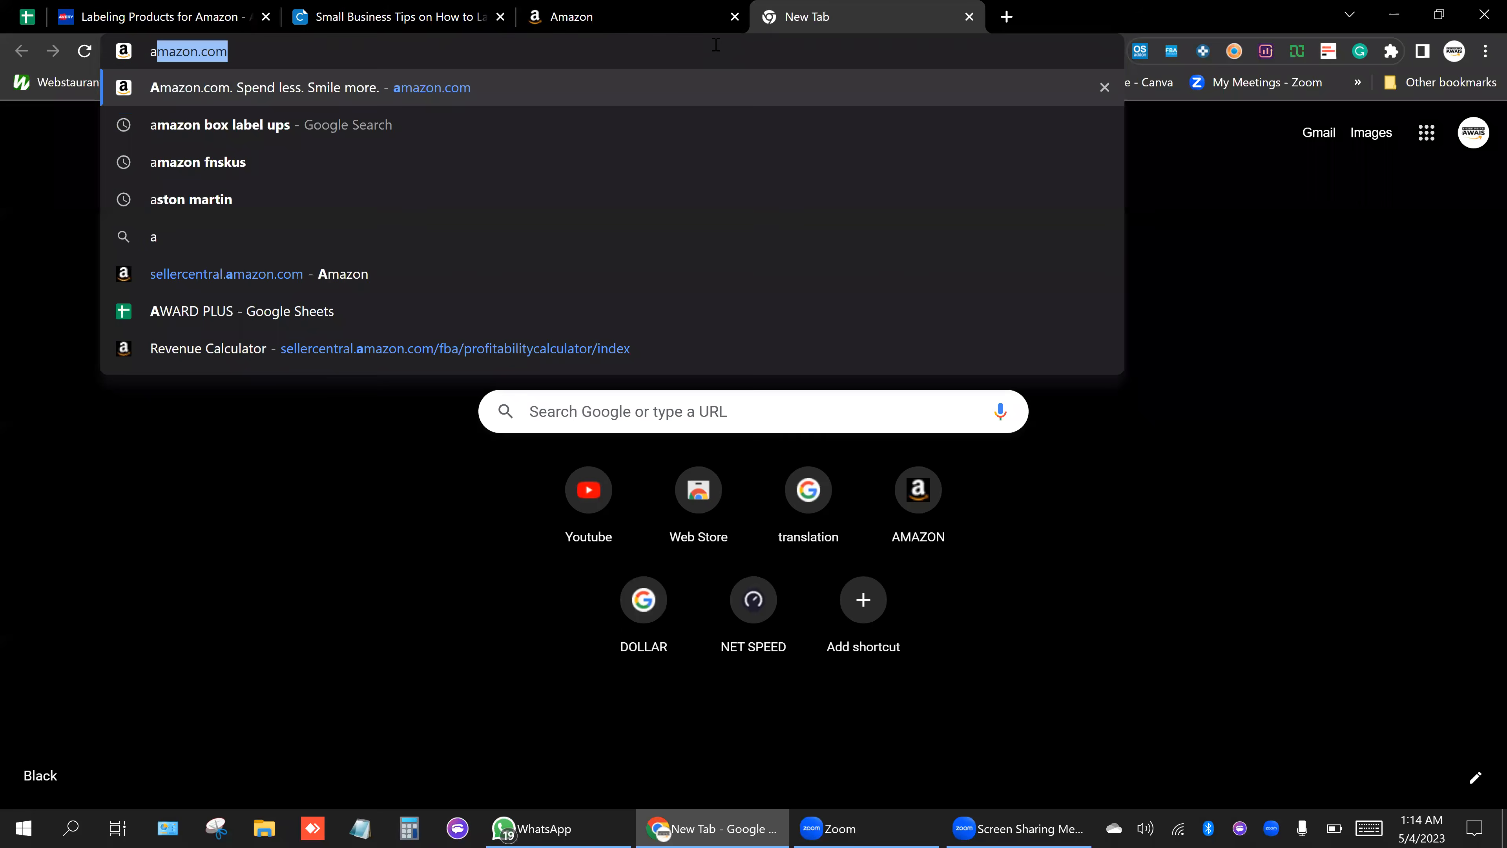
text(to)
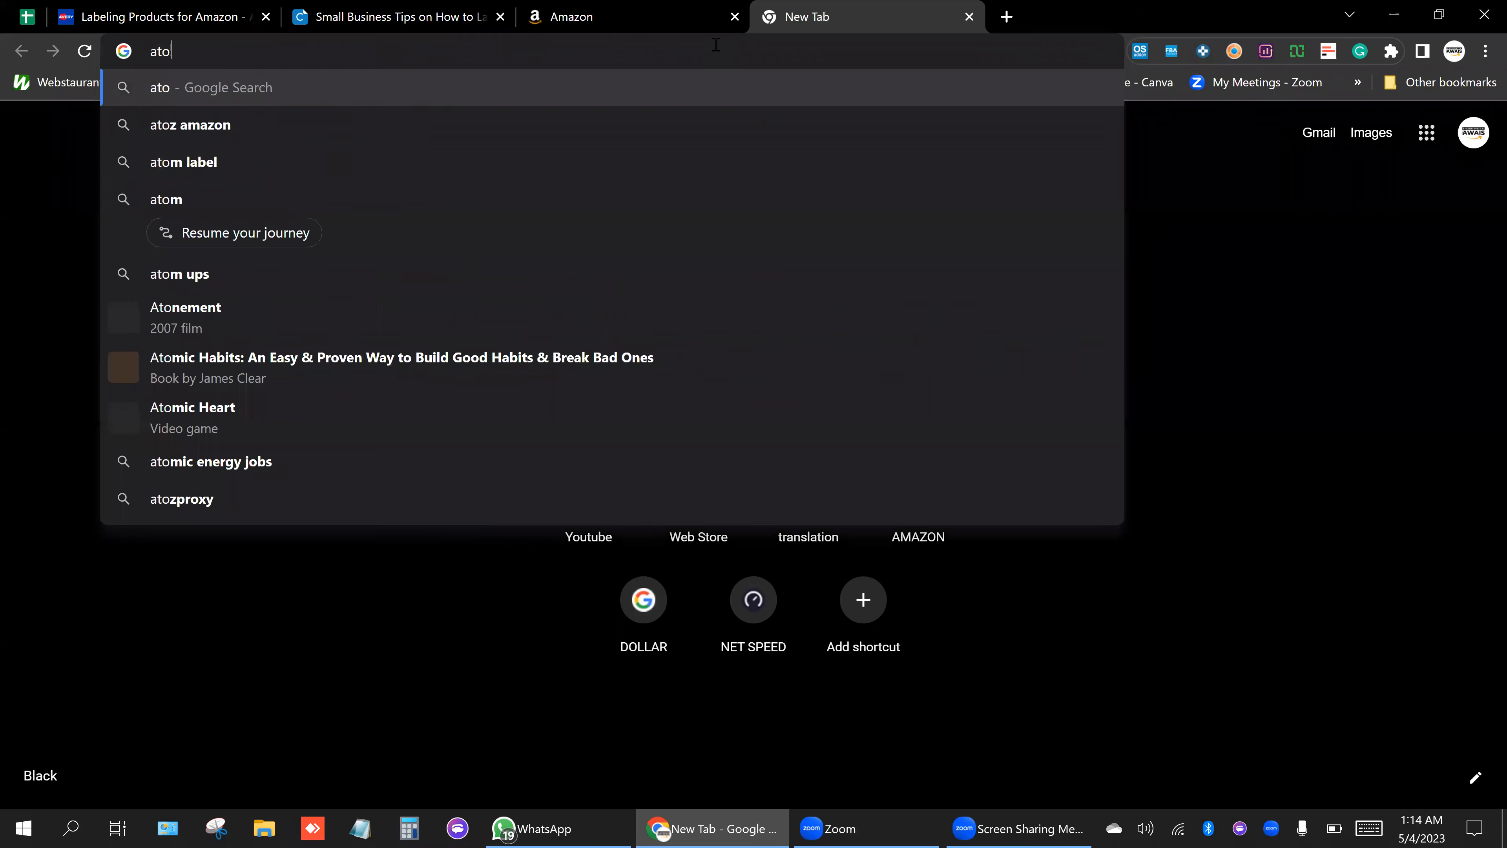
key(BackSpace)
key(BackSpace)
text(2)
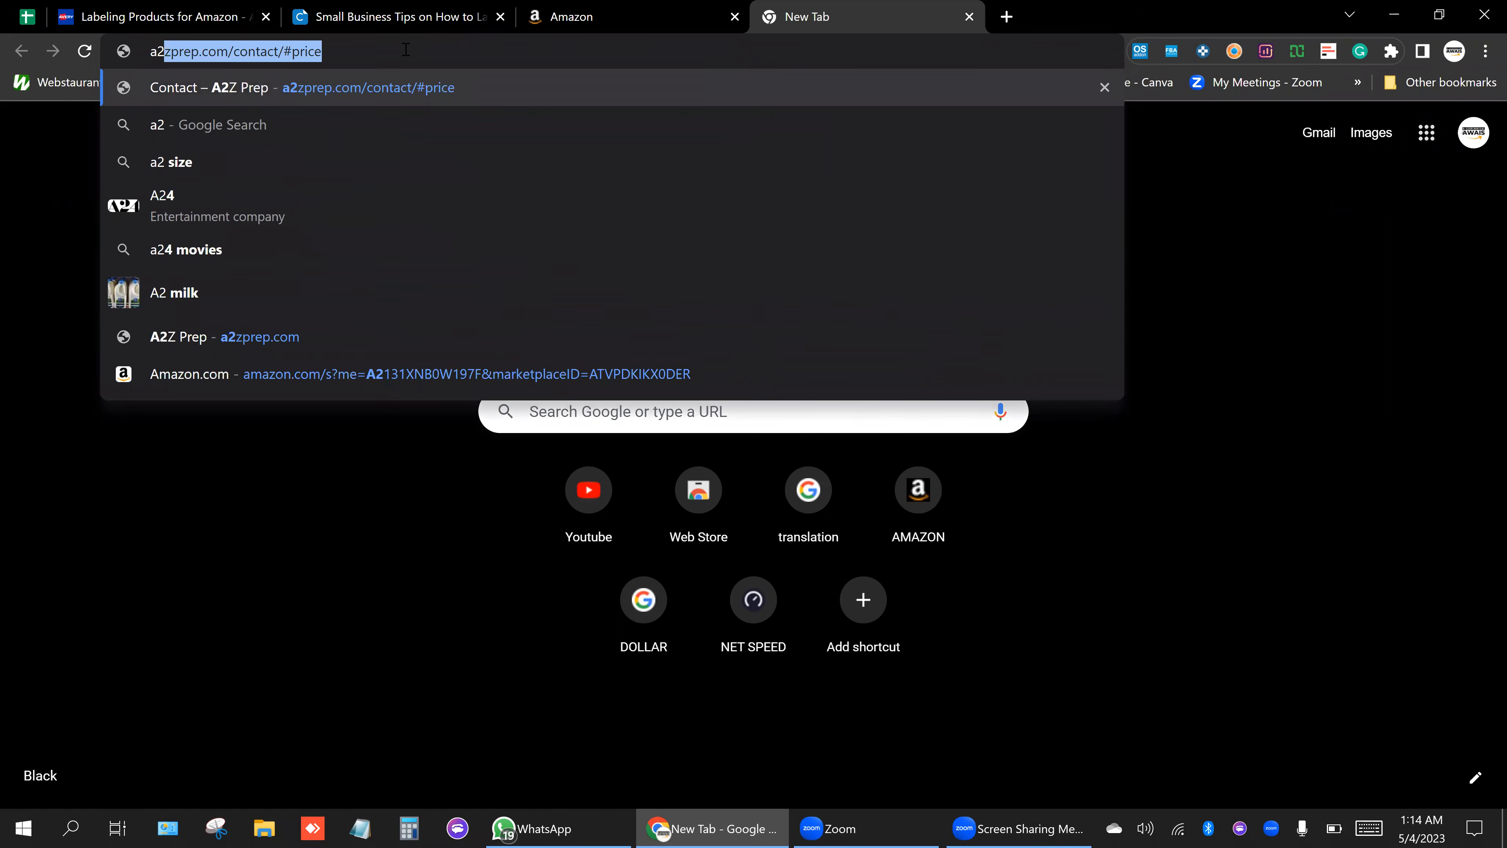
click(263, 88)
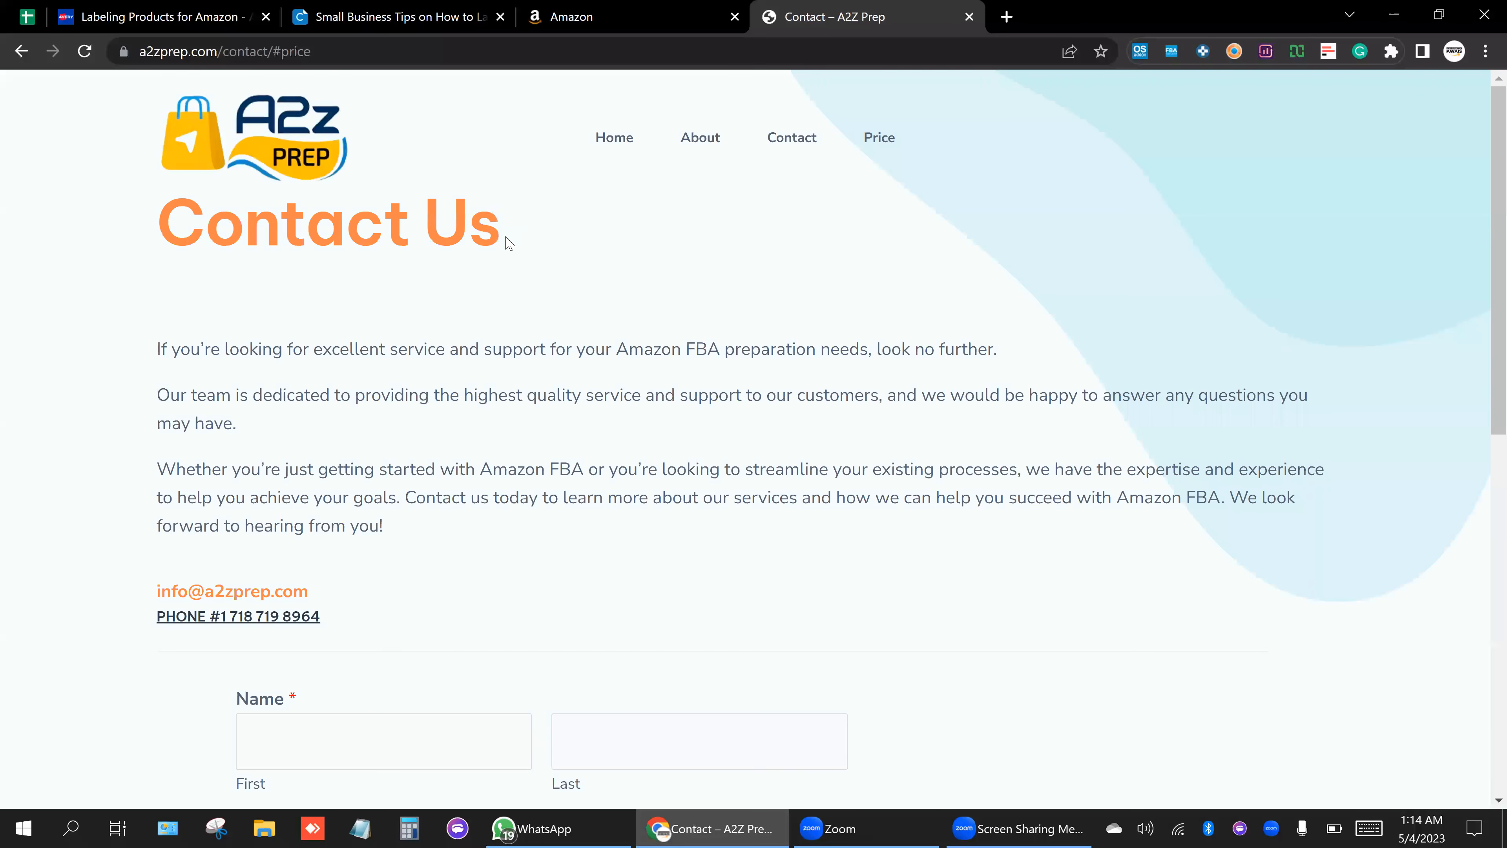
click(615, 138)
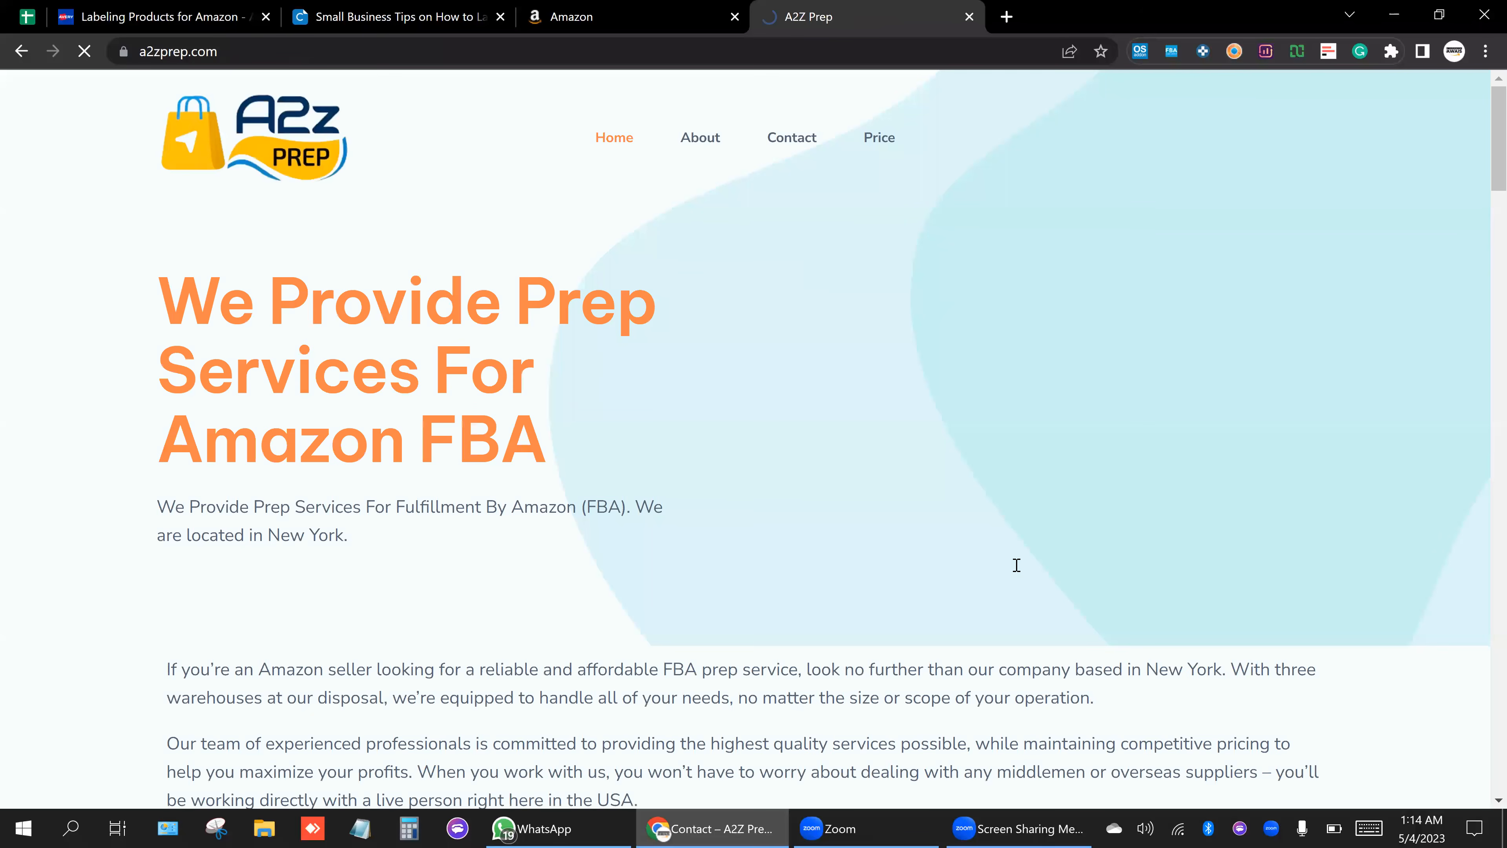
Look through the A2Z Prep home page, including the contact details in the footer, the photo gallery and the About Us section.
scroll(1065, 612, down, 15)
scroll(1039, 614, down, 10)
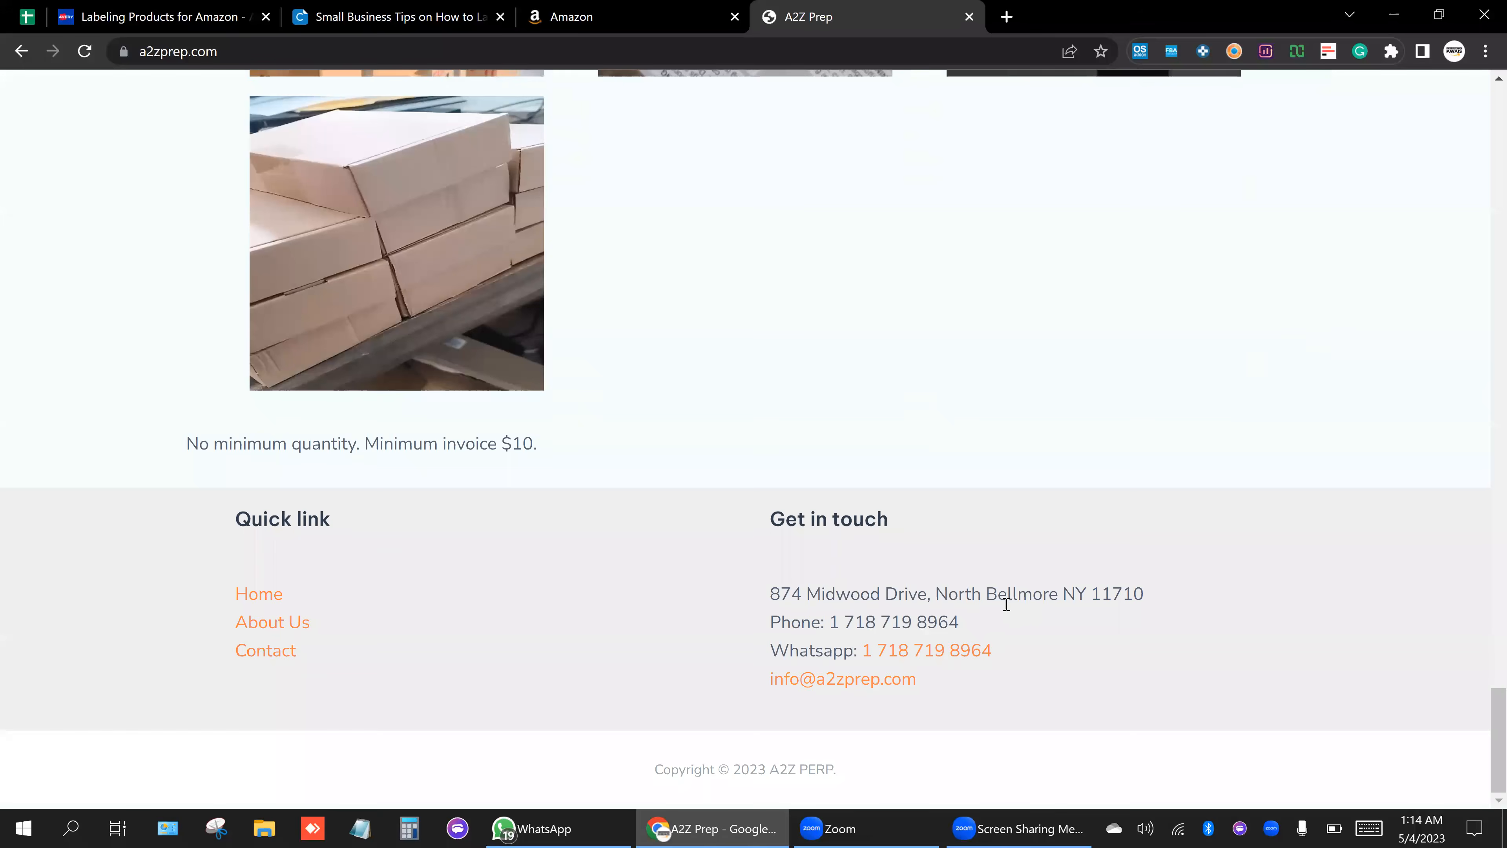
scroll(1003, 606, up, 3)
drag(1209, 555, 1268, 571)
click(1269, 571)
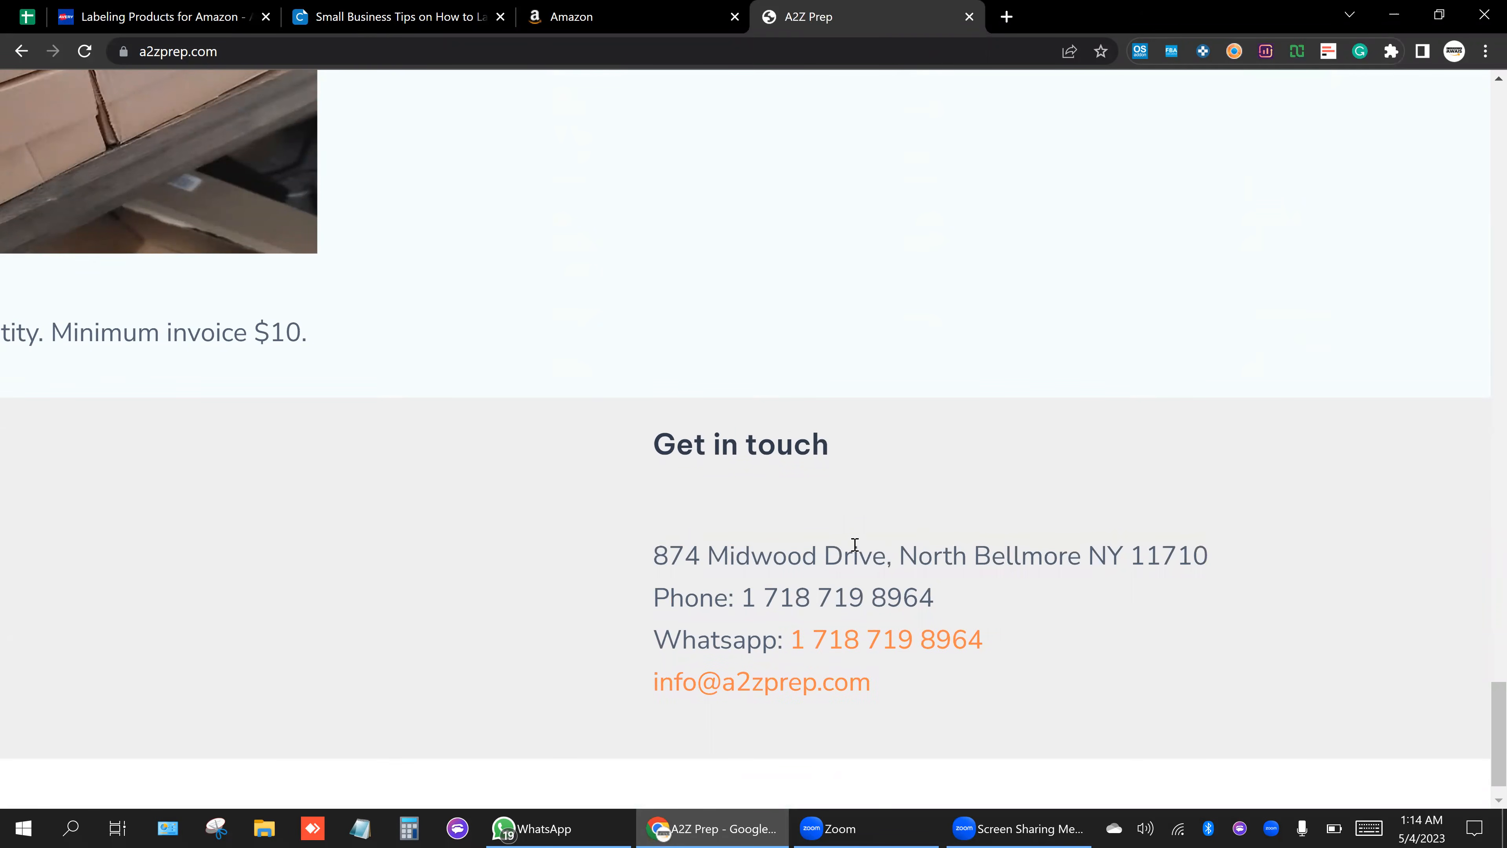
scroll(855, 546, down, 1)
key(ctrl+minus)
key(ctrl+minus)
key(ctrl+minus)
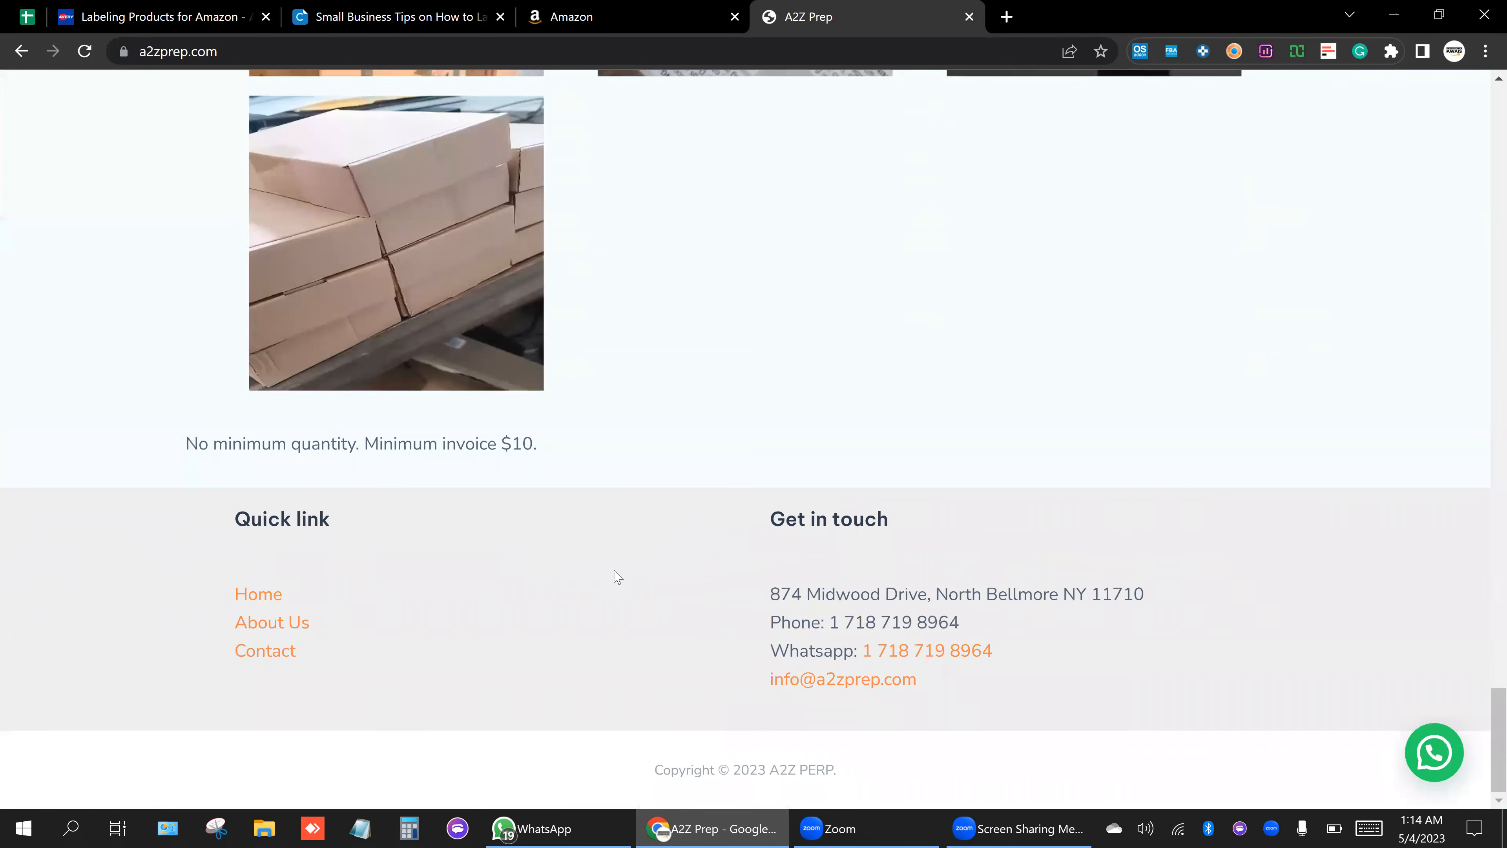
scroll(1165, 607, up, 10)
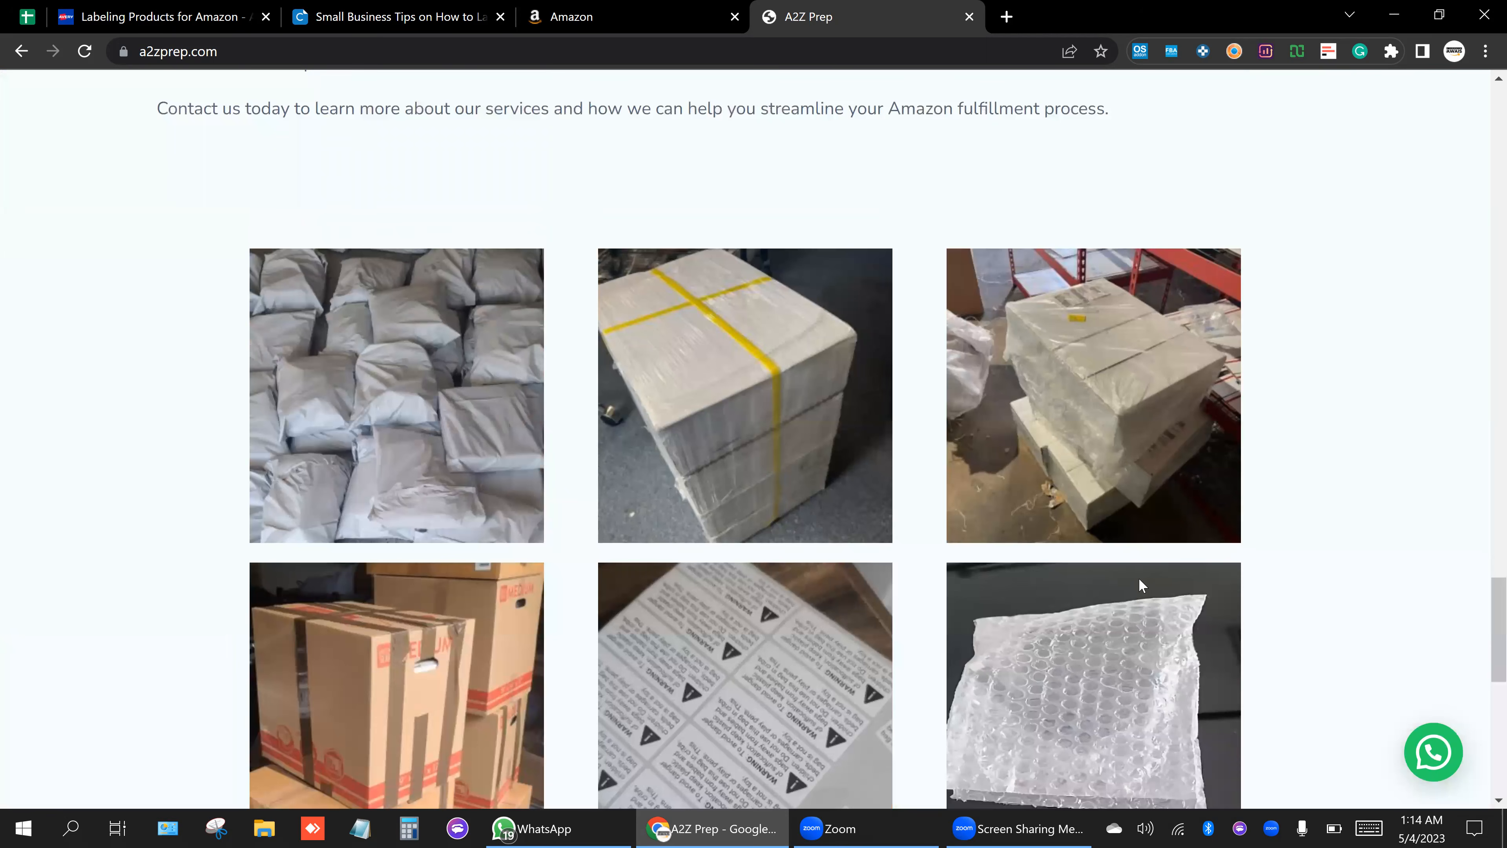
scroll(1062, 561, up, 10)
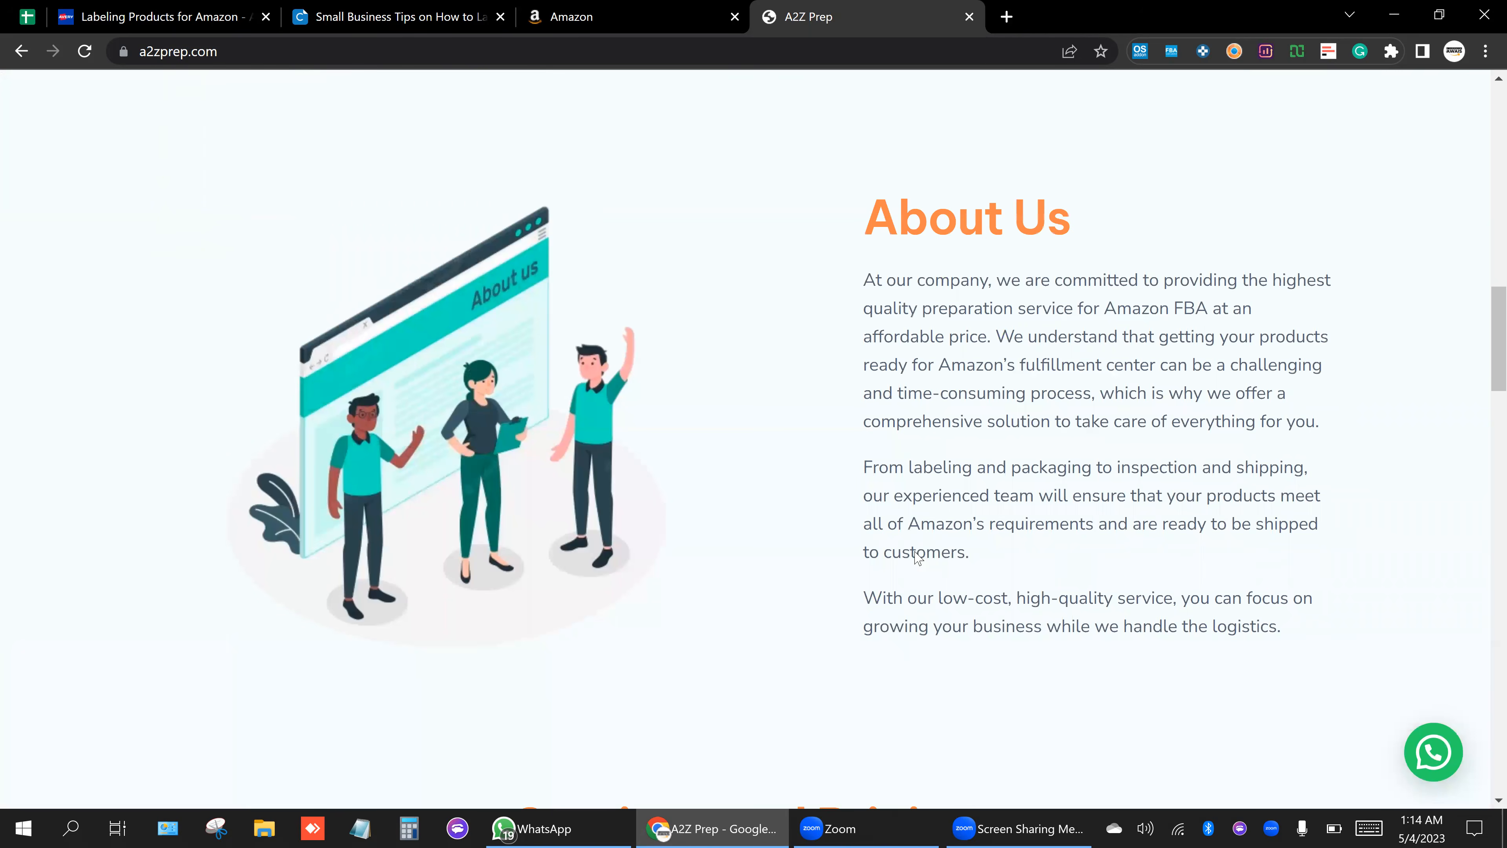
scroll(917, 555, up, 10)
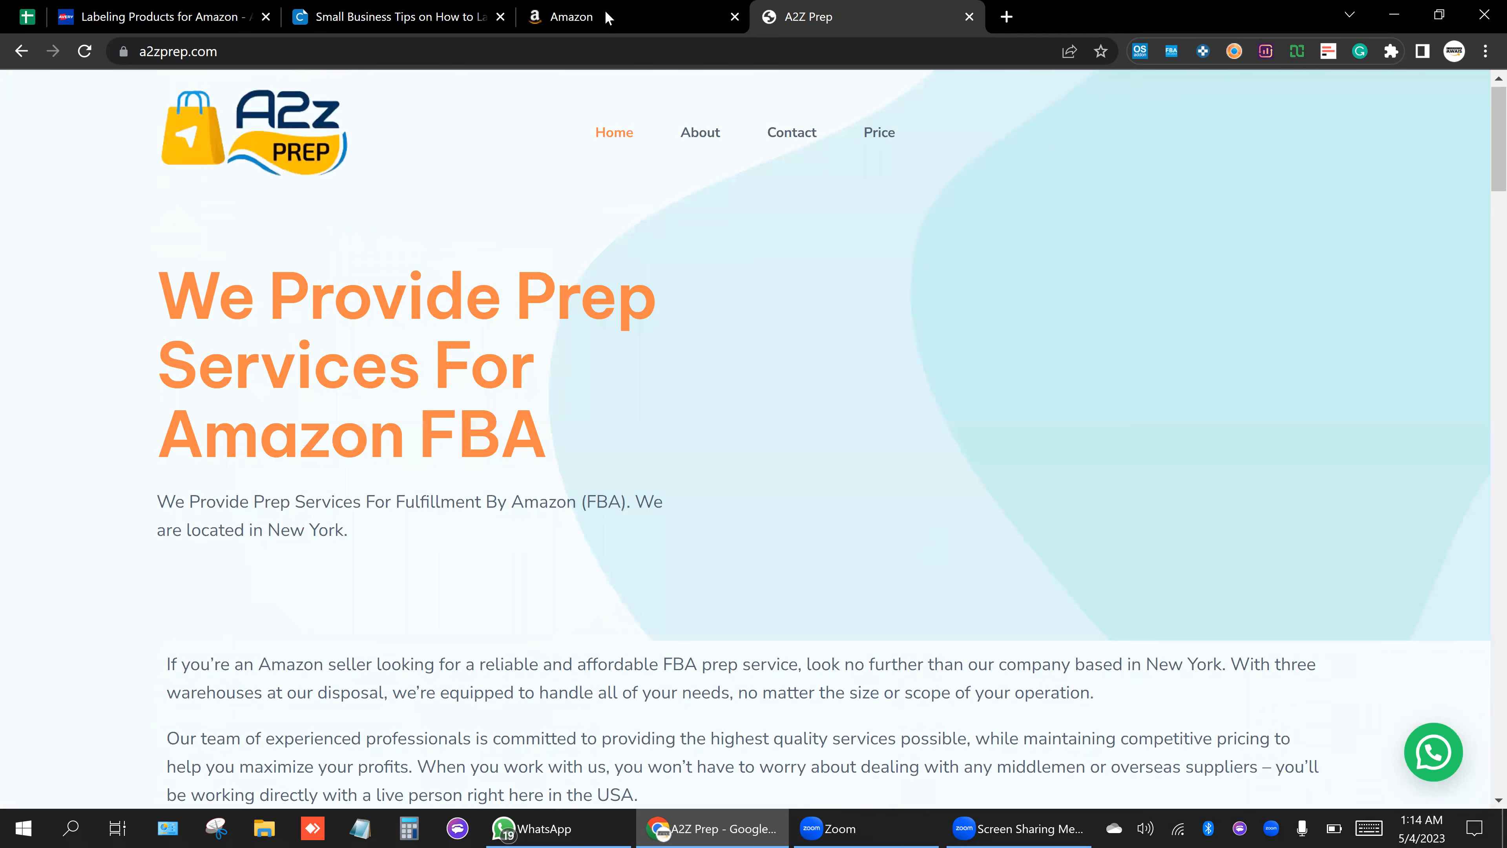
Close the A2Z Prep website and return to the Seller Central home page.
click(698, 27)
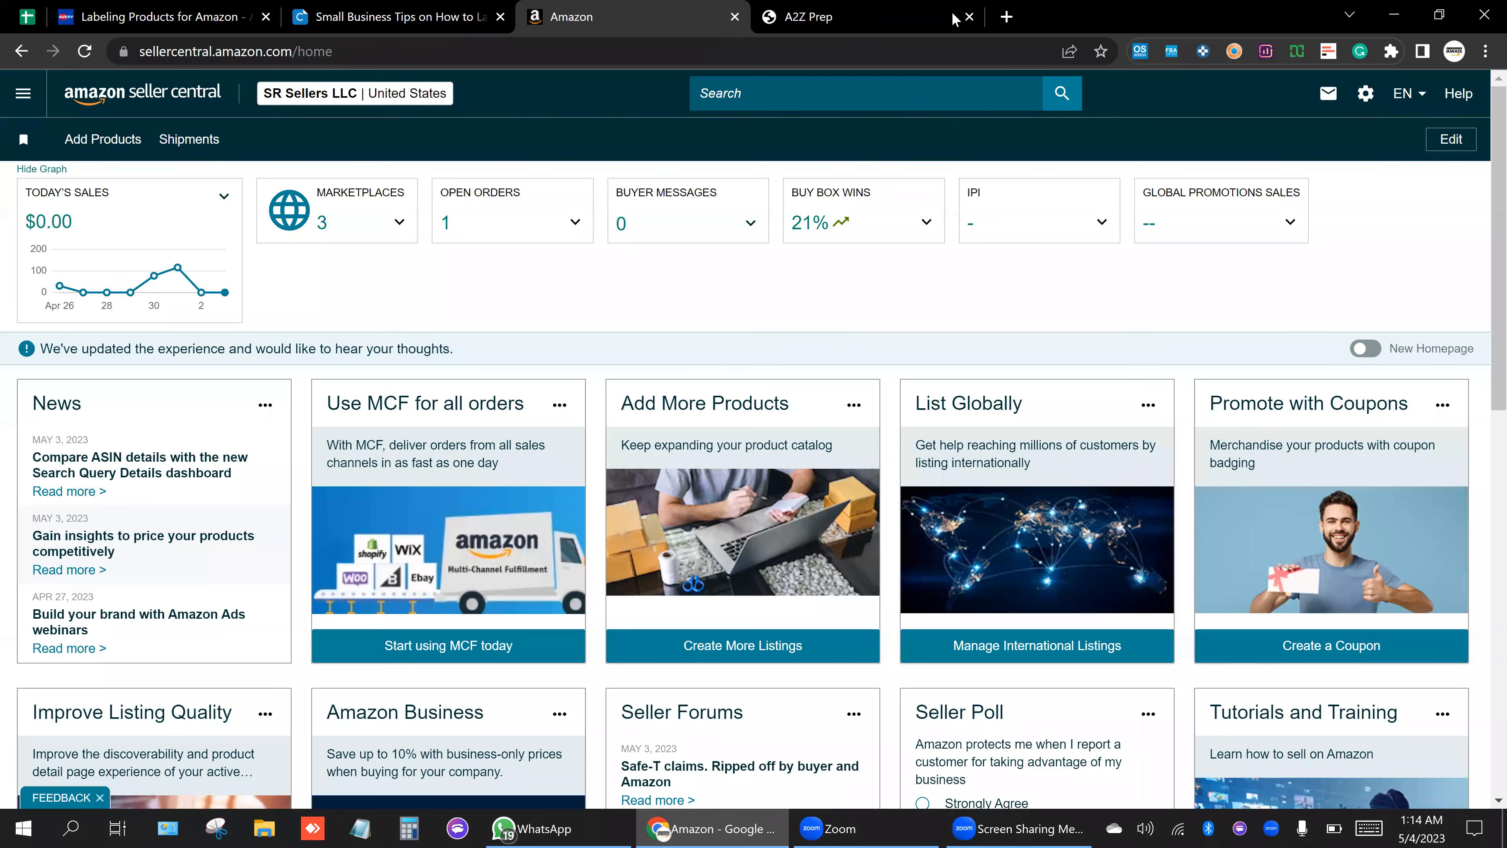
click(967, 19)
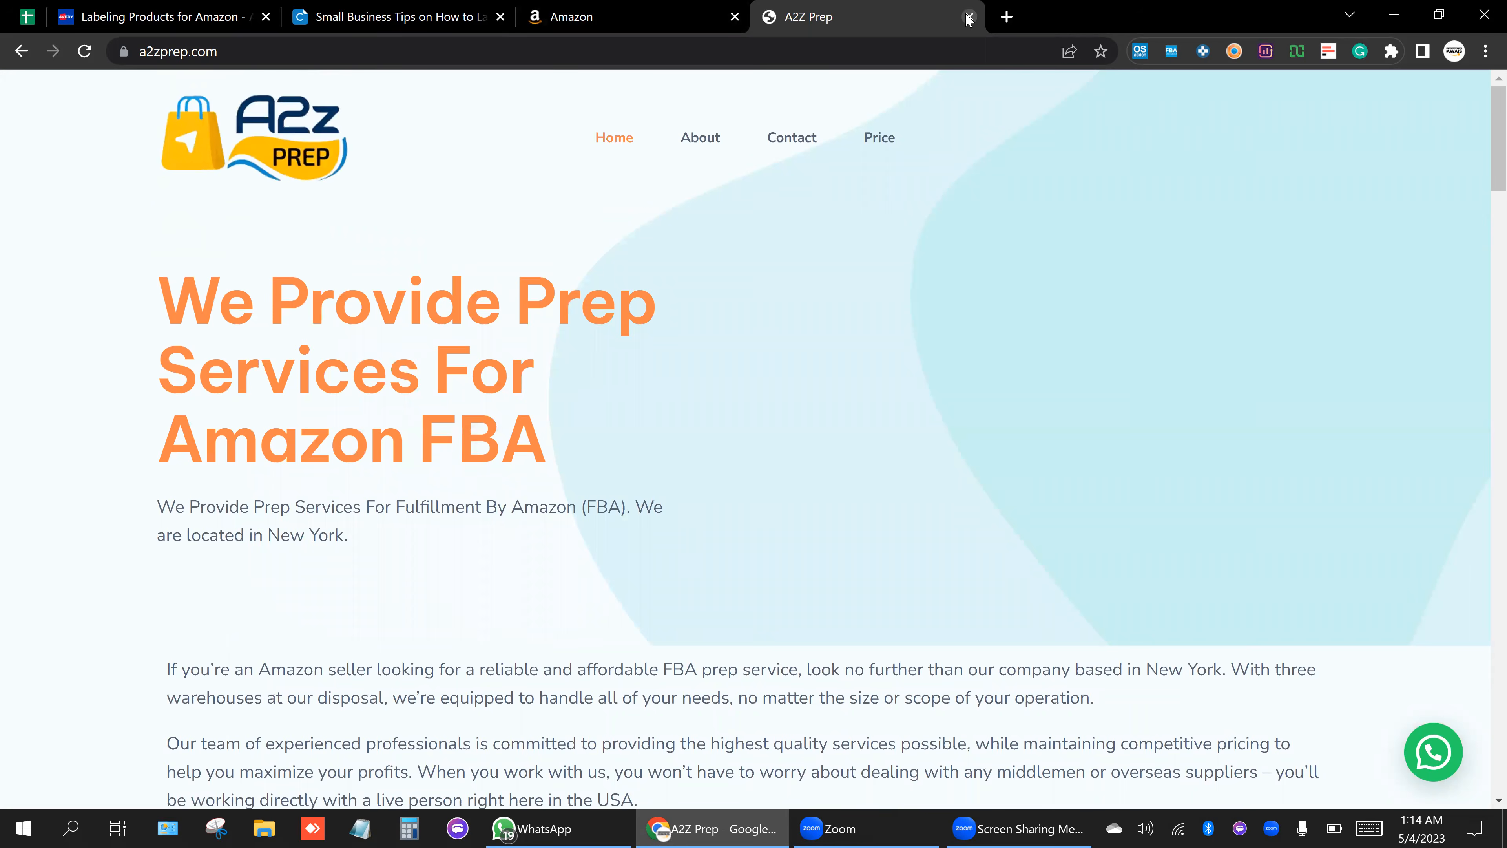
click(967, 17)
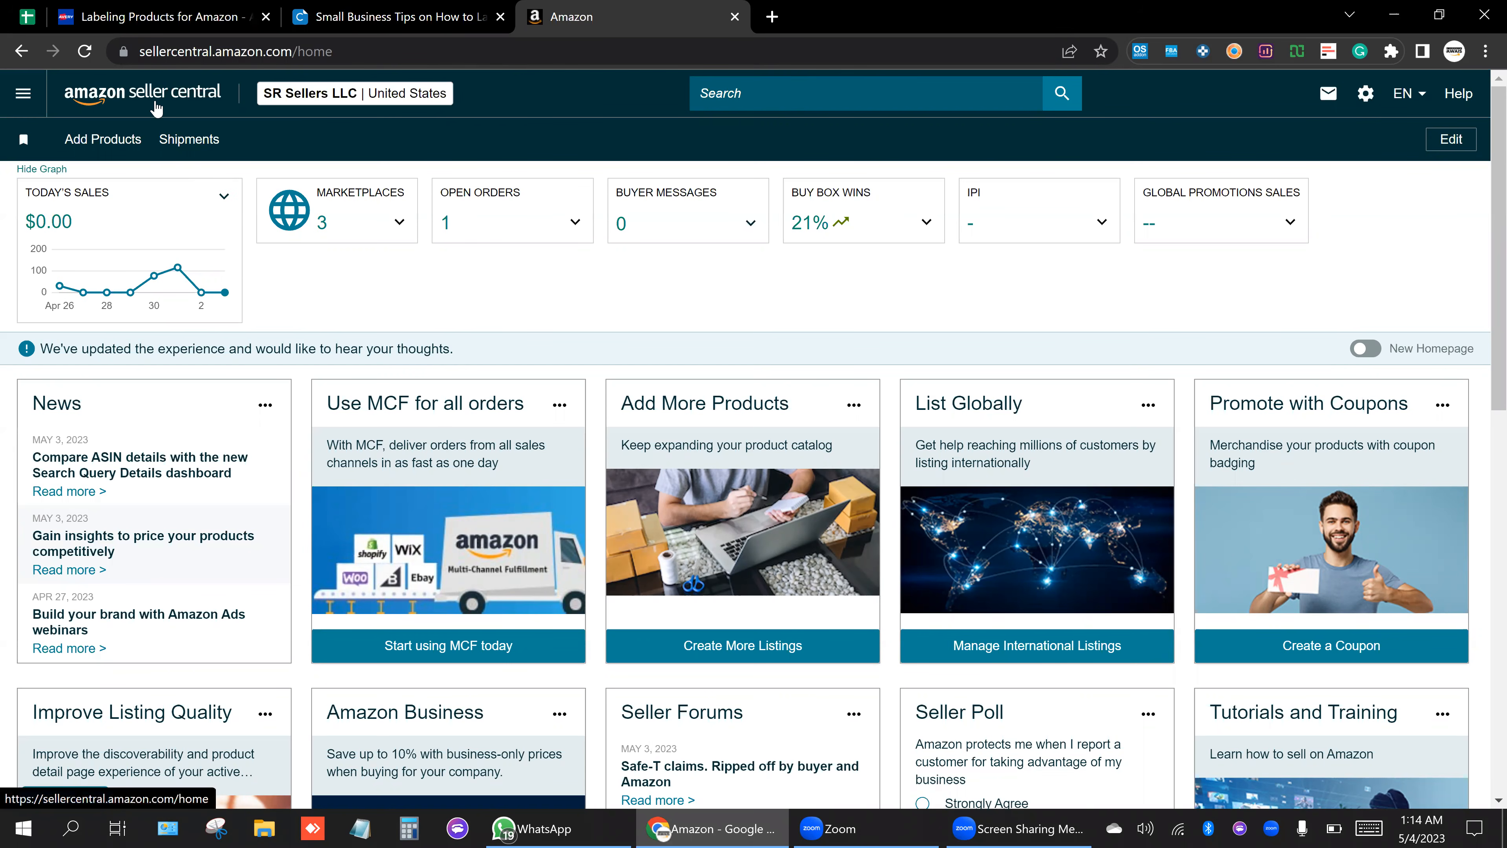
click(24, 95)
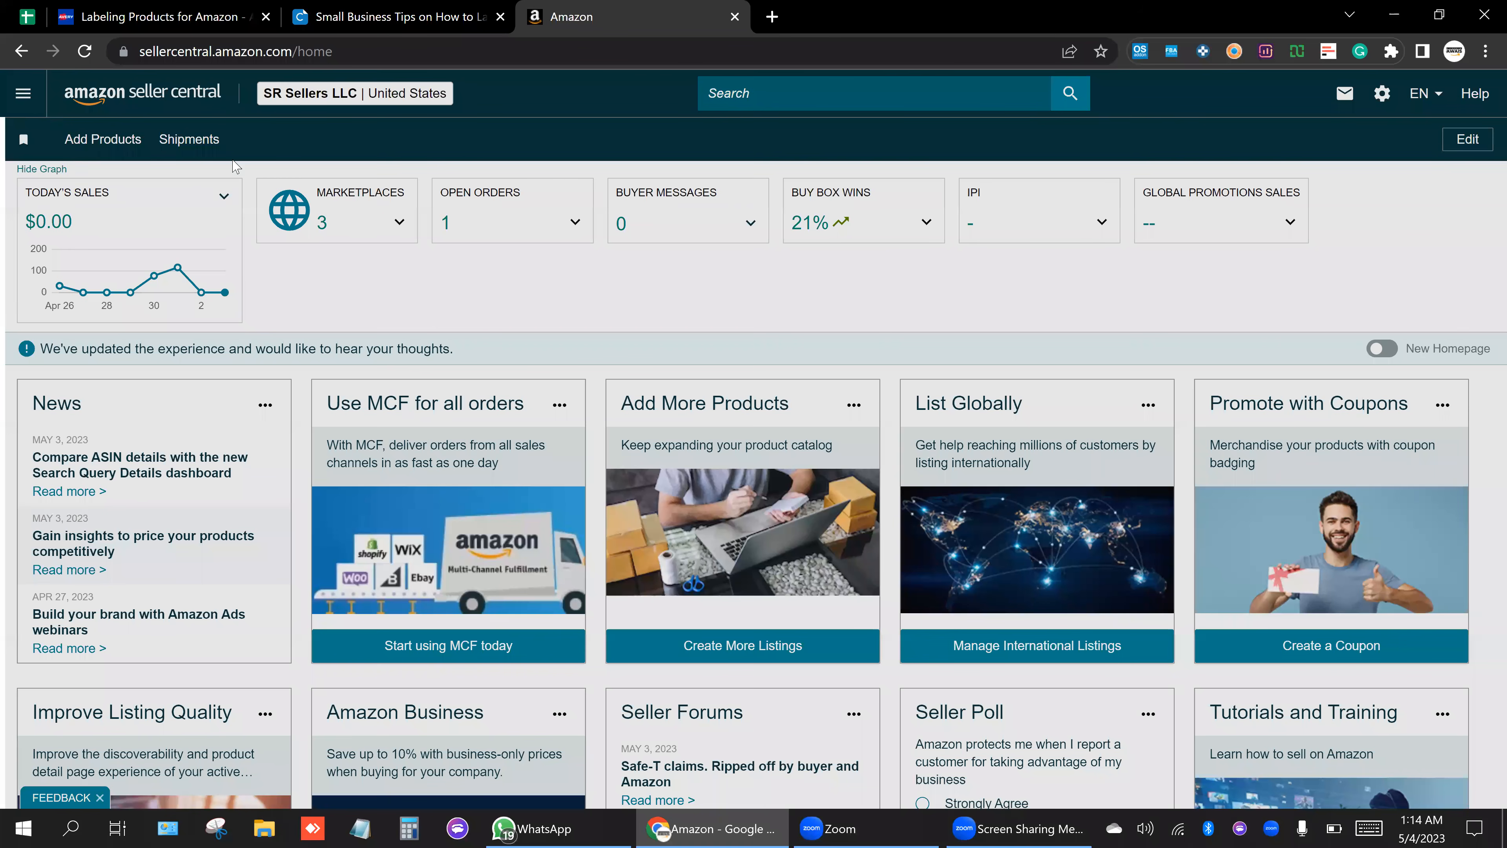
mouse_move(159, 139)
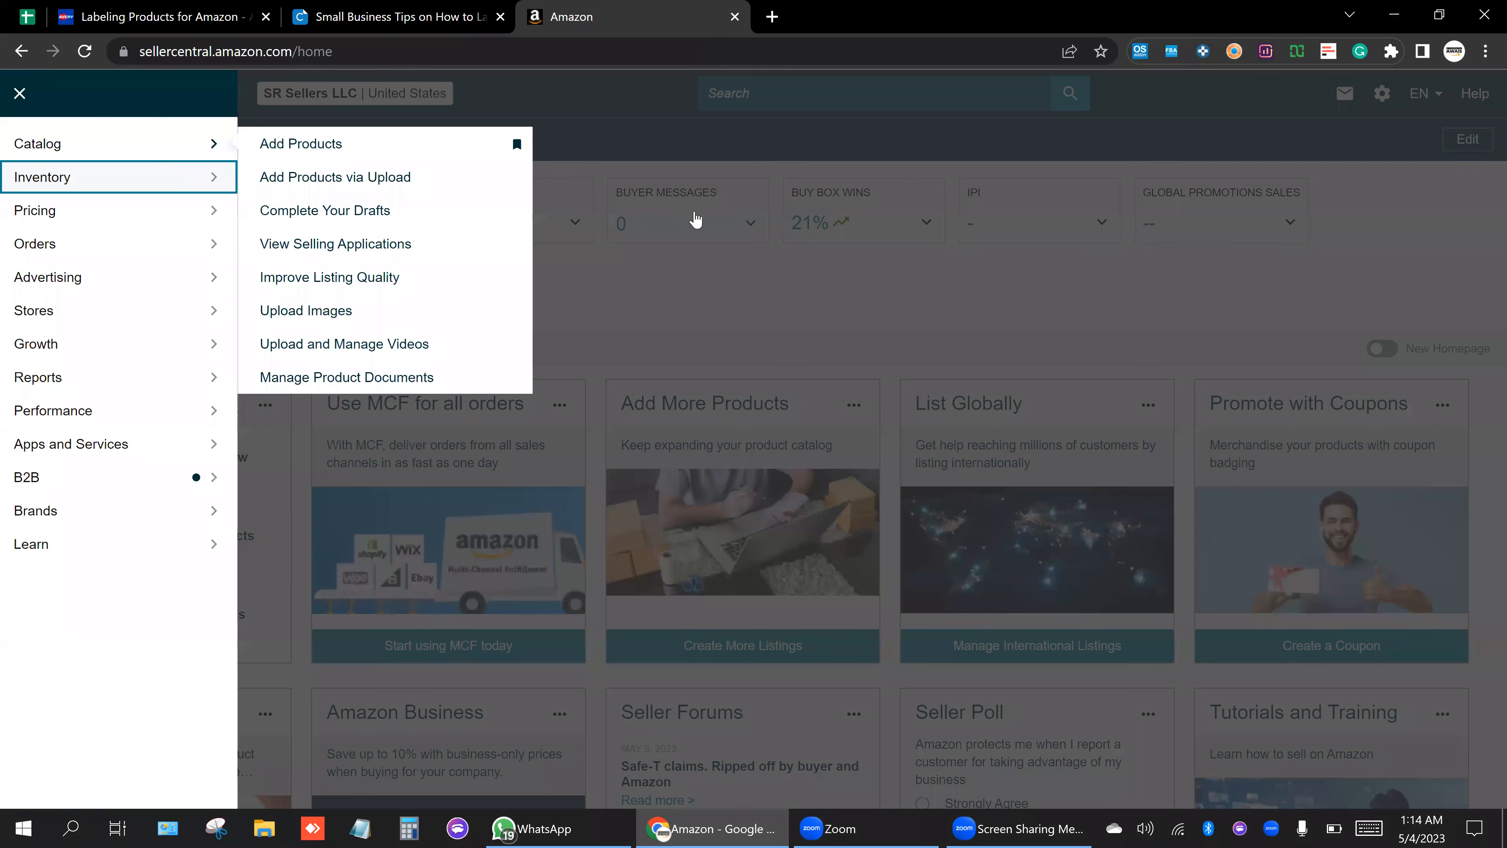
click(645, 178)
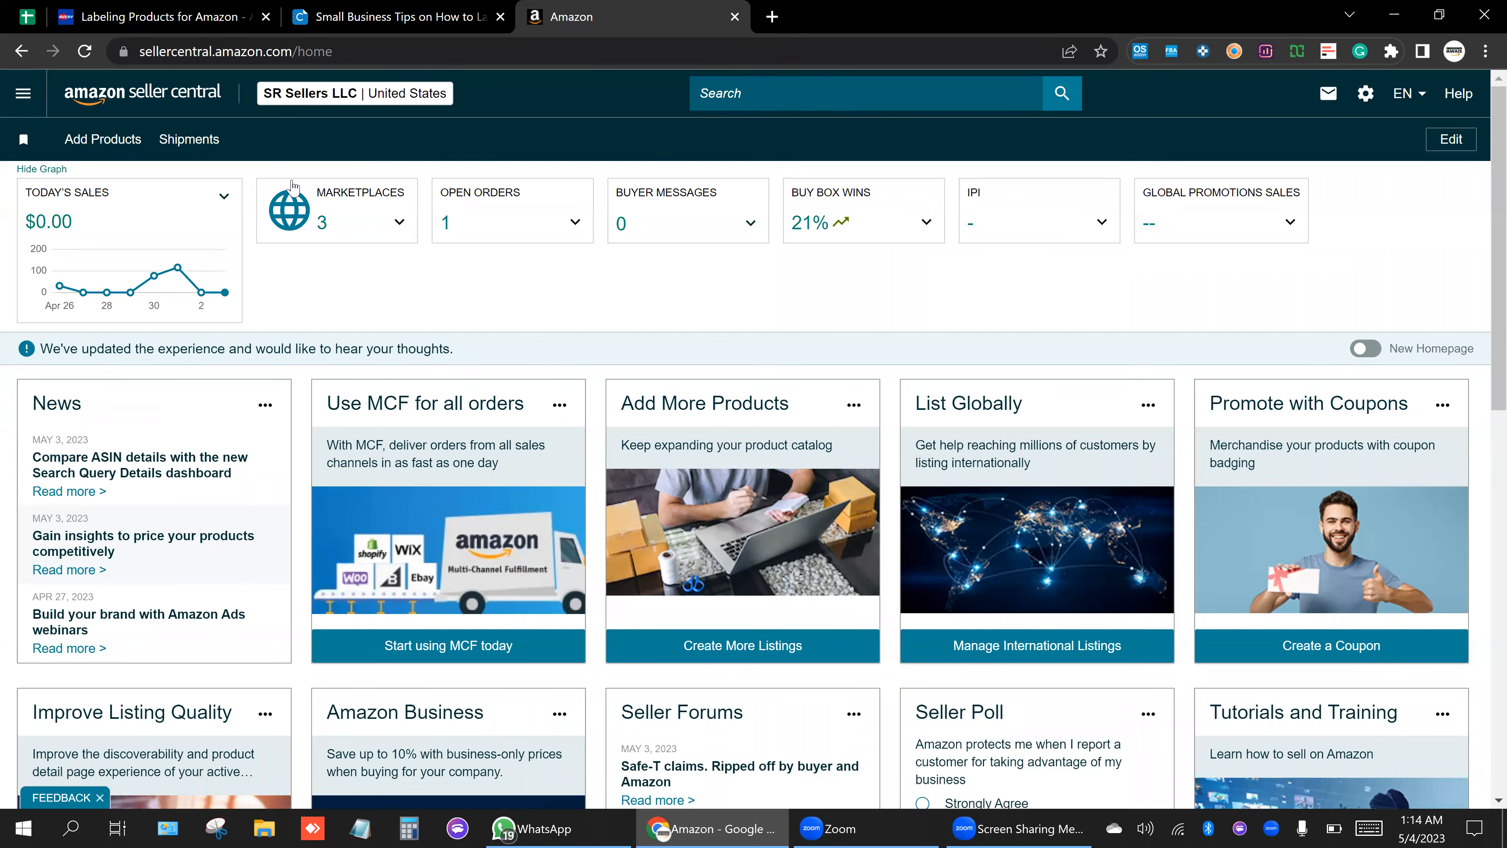
scroll(291, 186, up, 1)
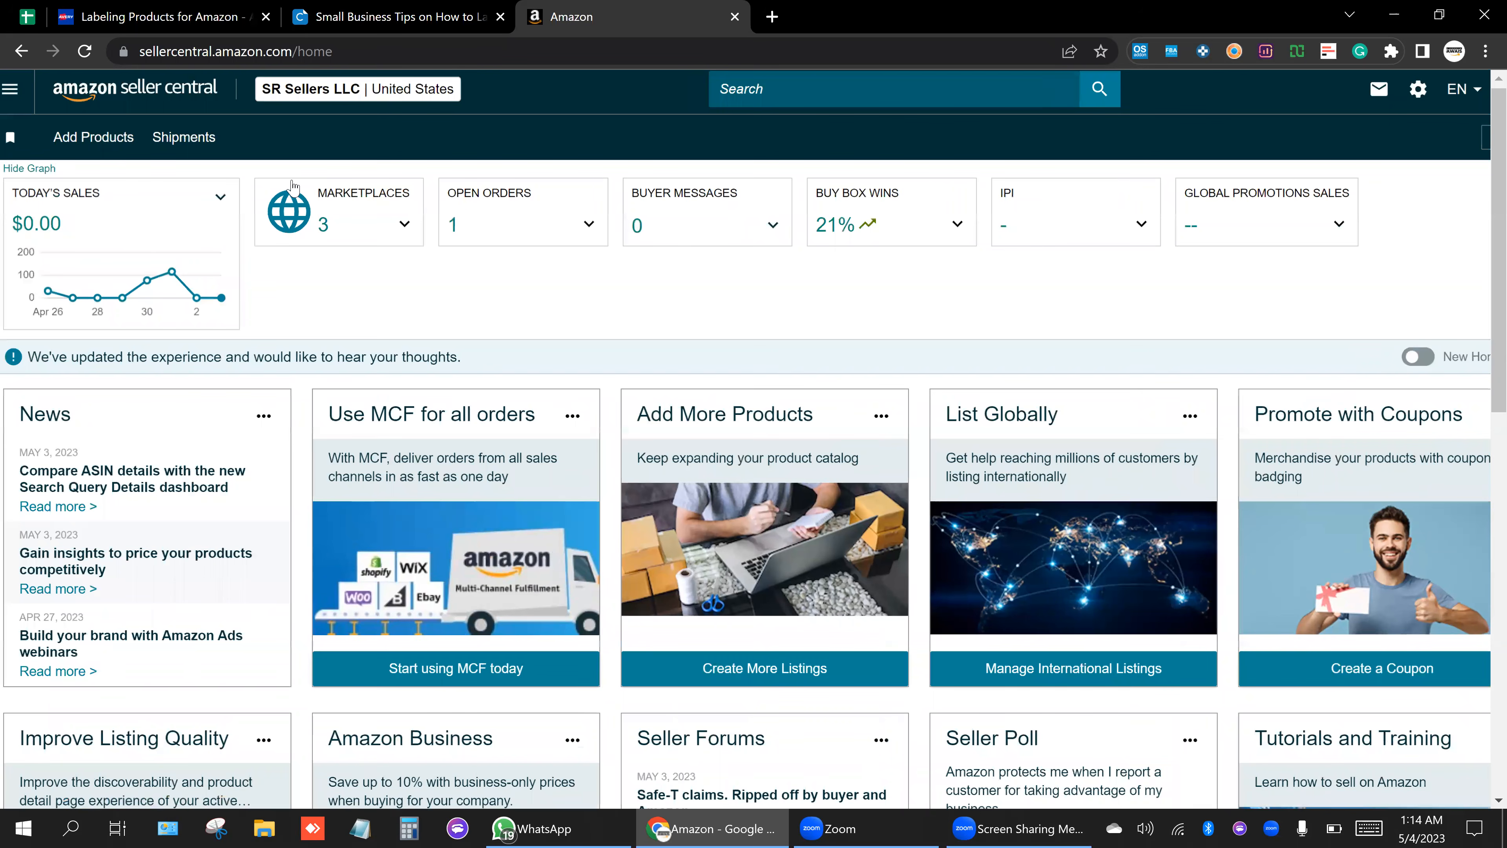
Open the Manage All Inventory page from the Inventory section of Seller Central.
click(27, 102)
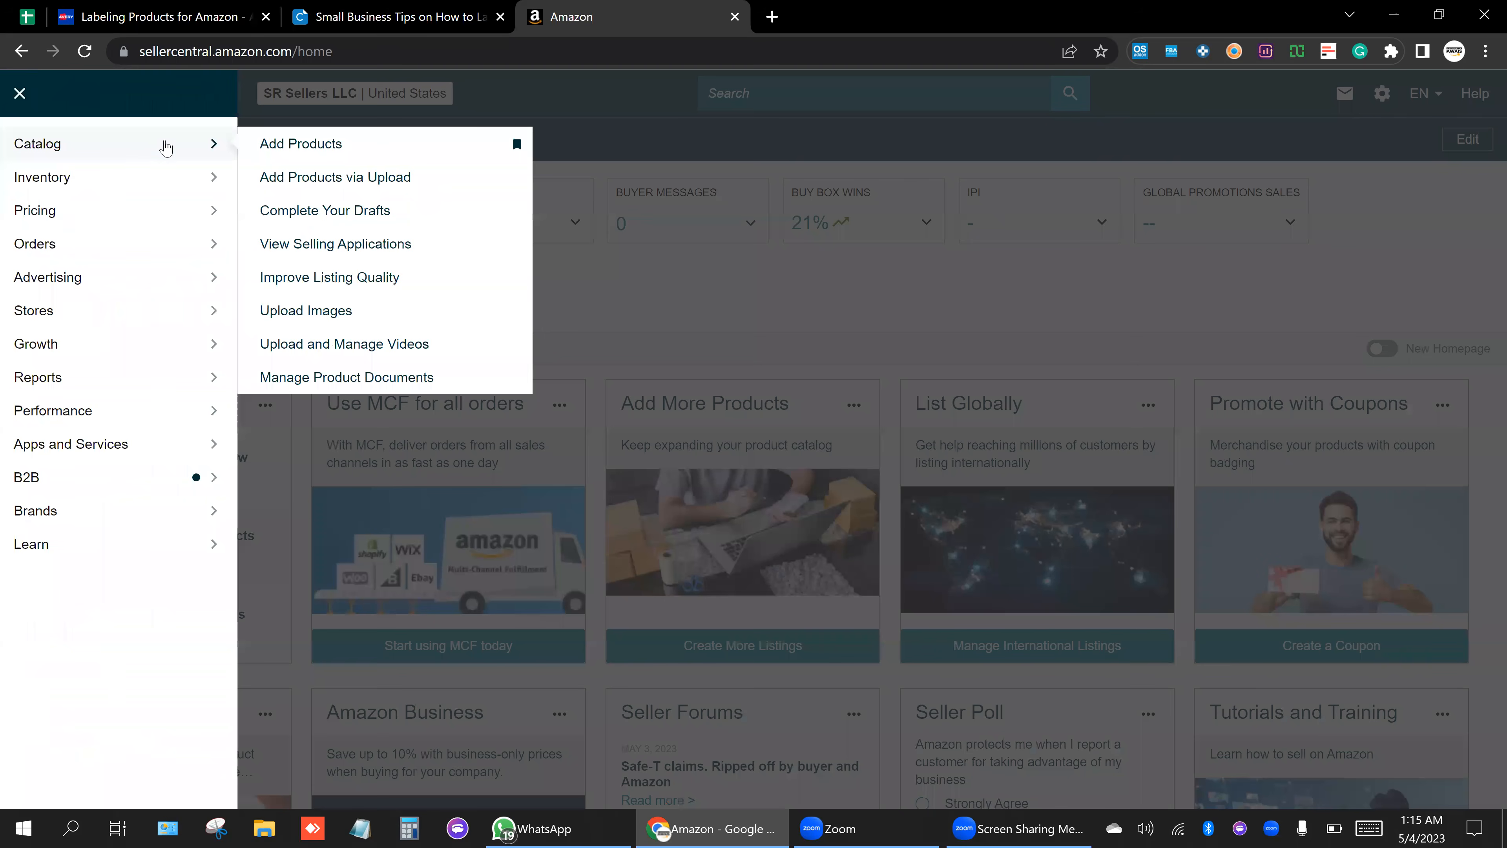
mouse_move(123, 181)
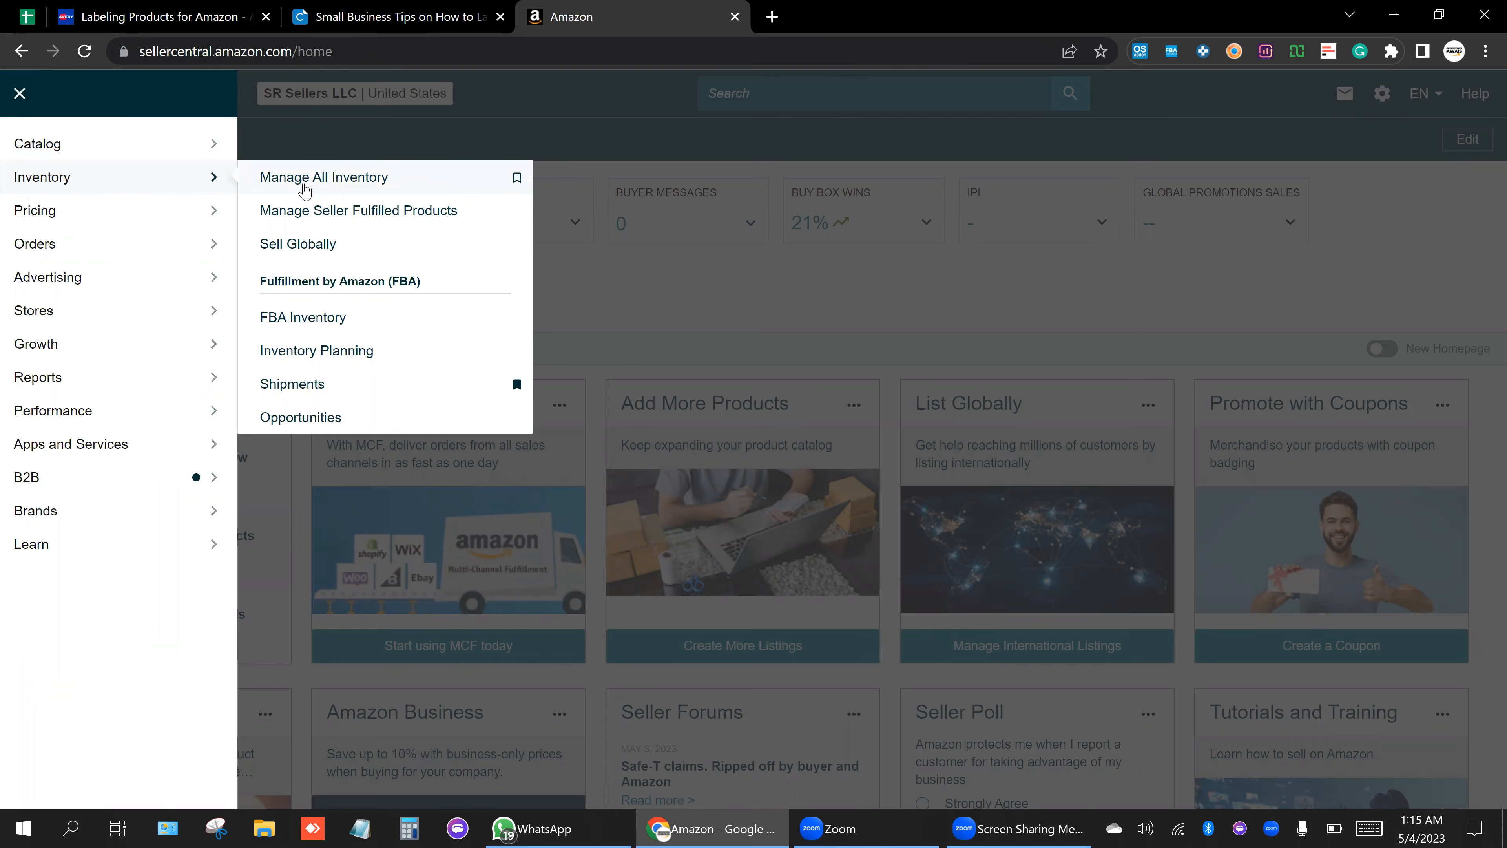
click(304, 189)
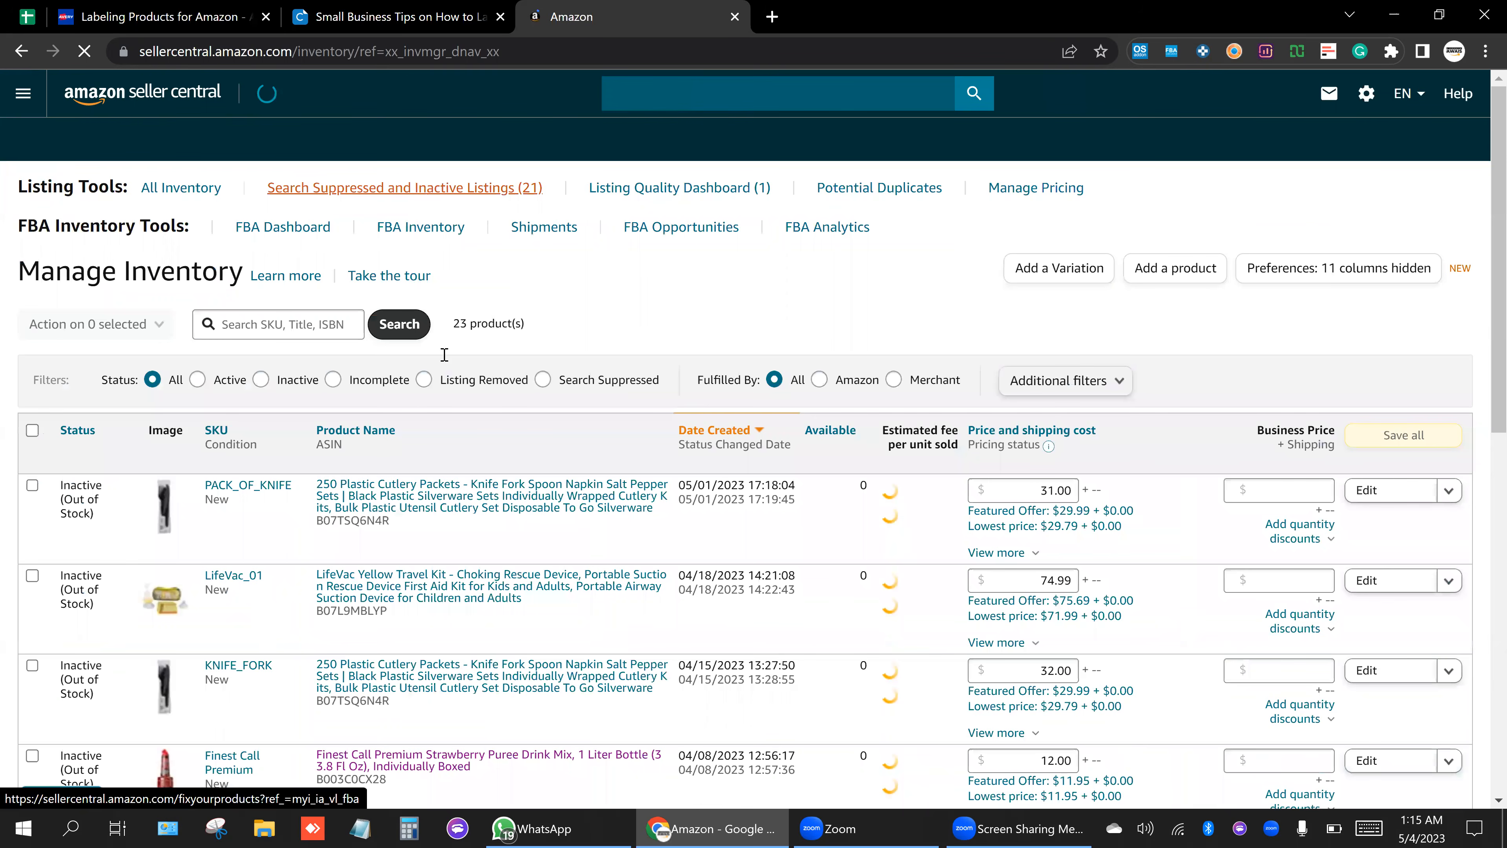
Examine the PACK_OF_KNIFE listing's product name, creation date, availability and estimated fee in the inventory list.
scroll(604, 686, up, 4)
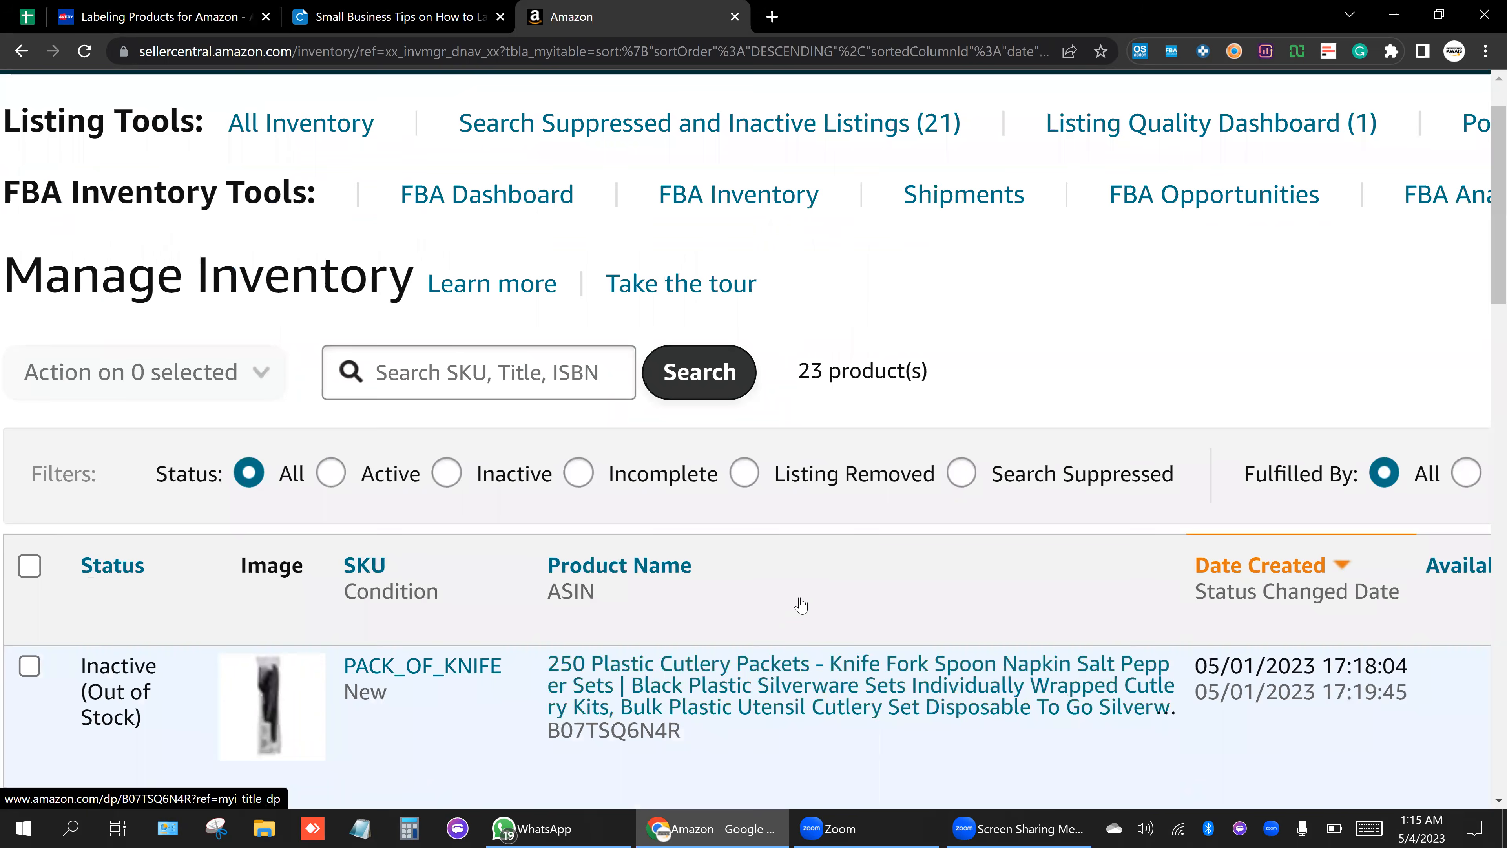
scroll(790, 608, down, 2)
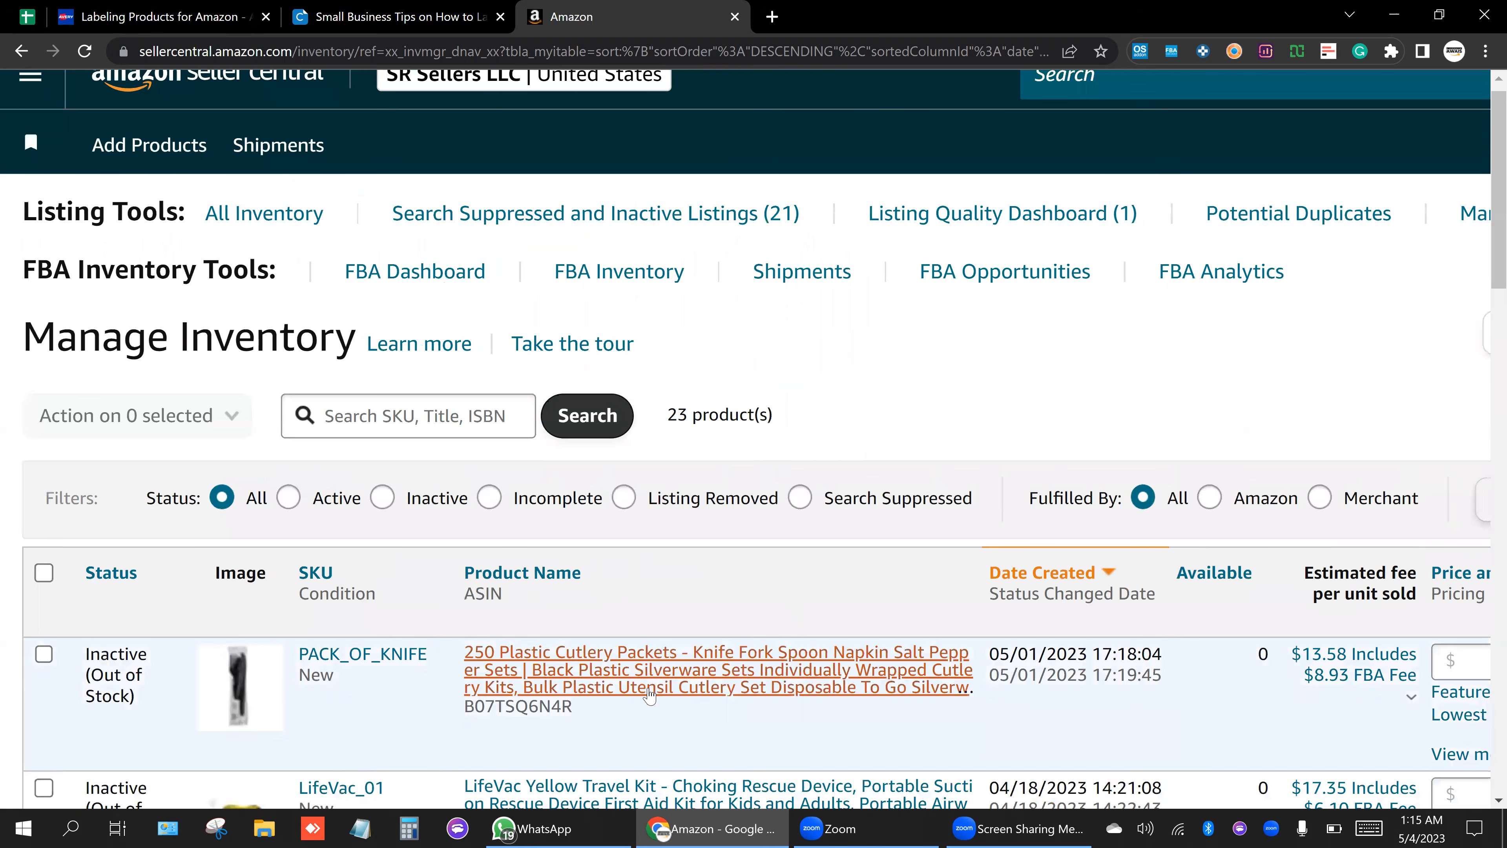
scroll(653, 697, right, 3)
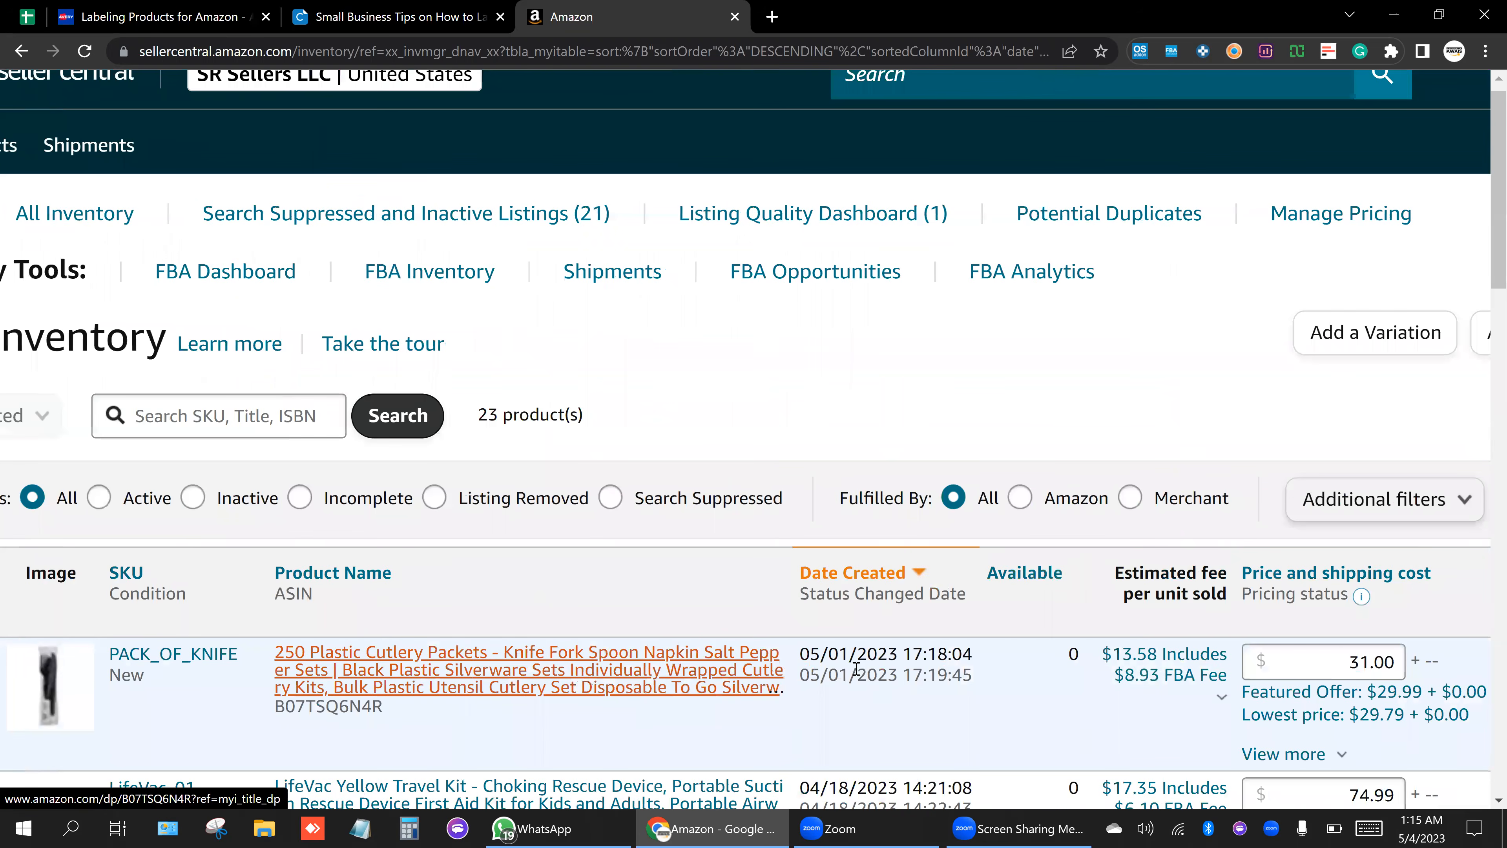
scroll(890, 662, right, 5)
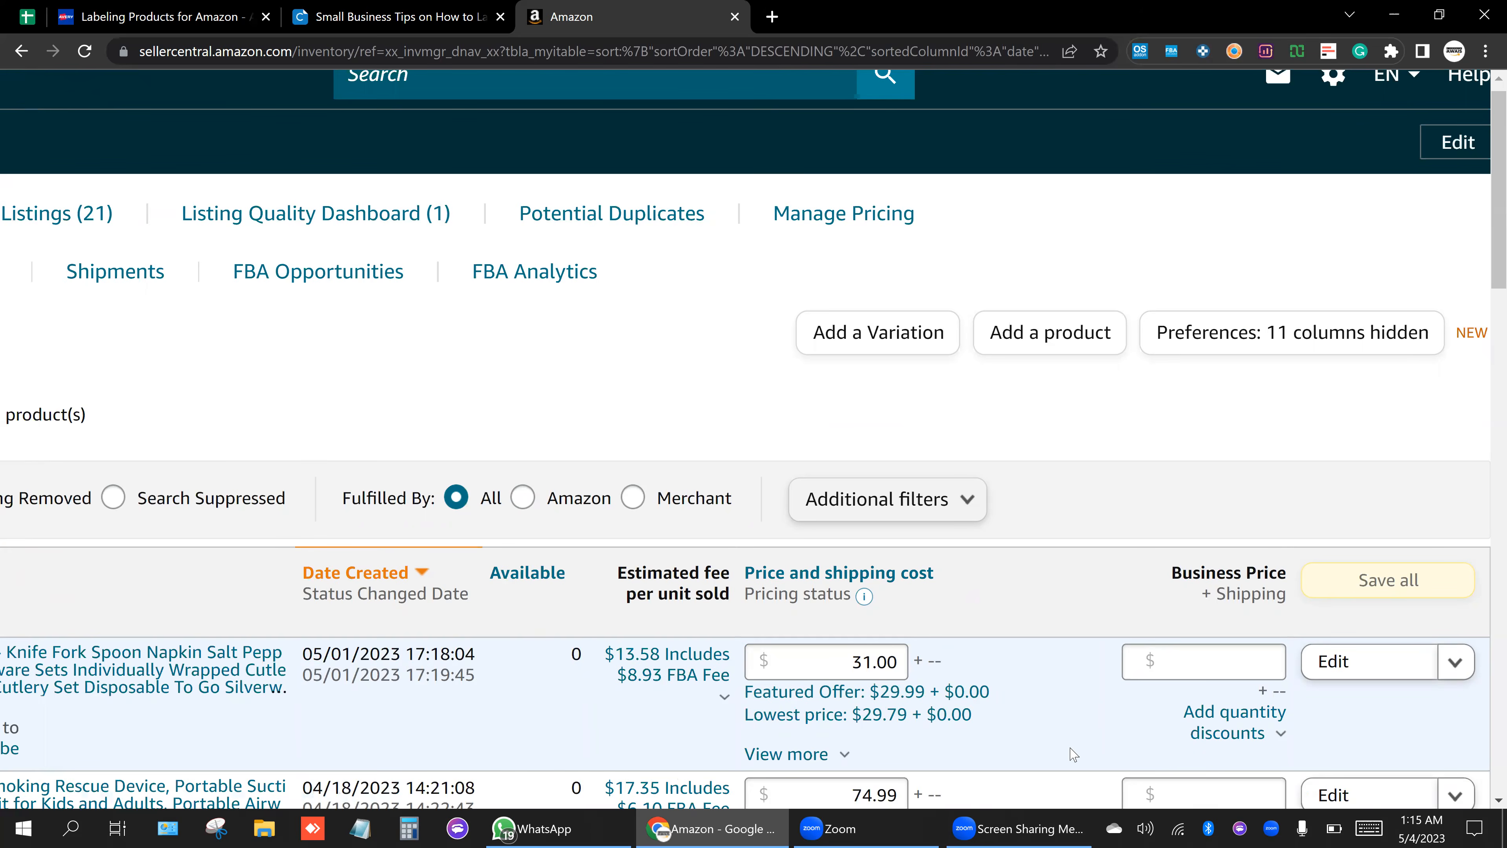
Examine the PACK_OF_KNIFE listing's own price, featured offer and lowest price up close, leaving the price field as it is.
scroll(1047, 761, up, 1)
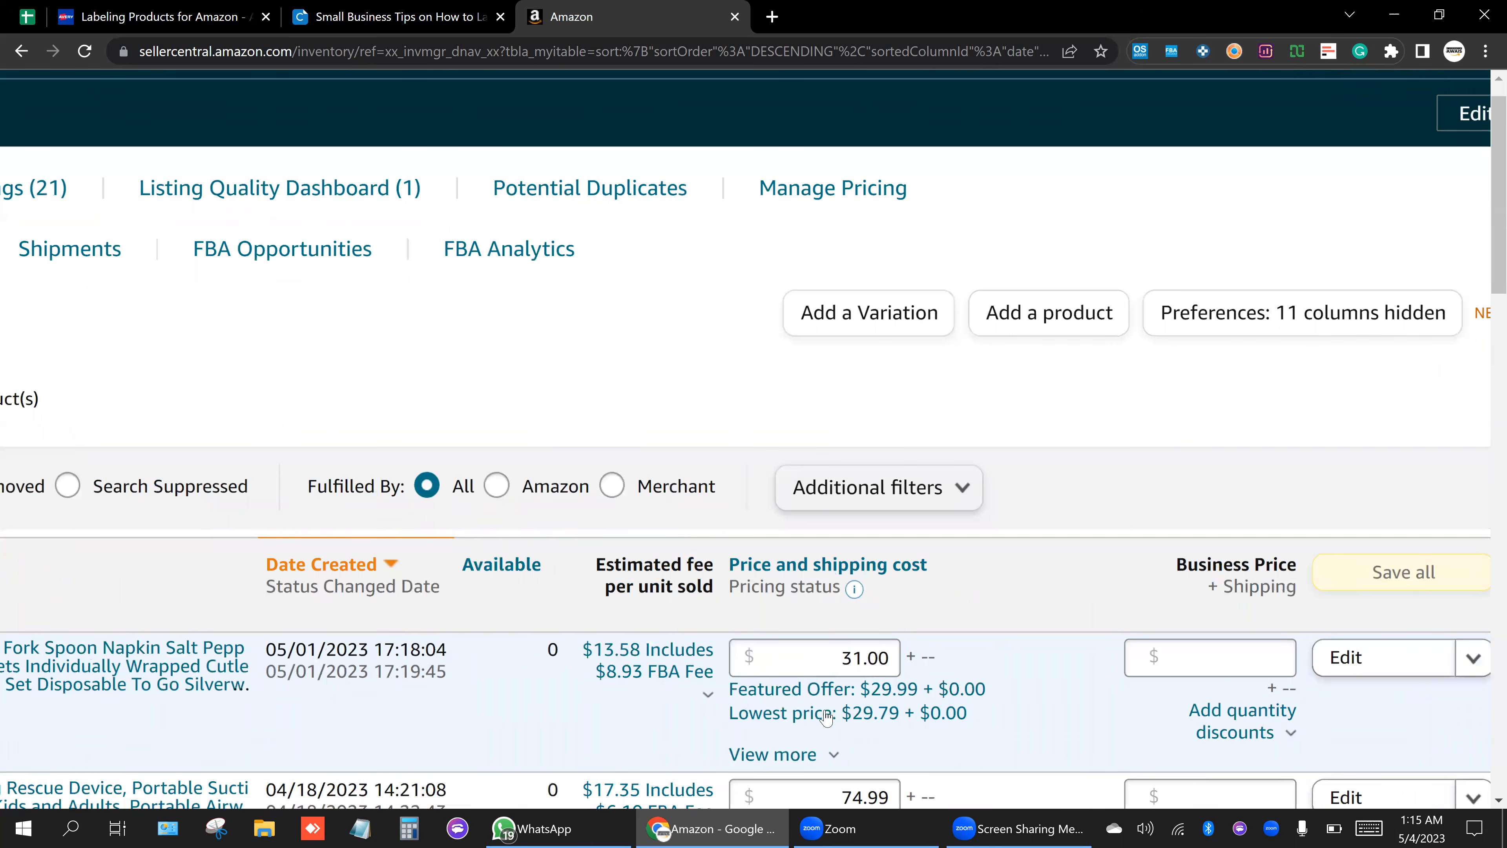
scroll(827, 718, up, 2)
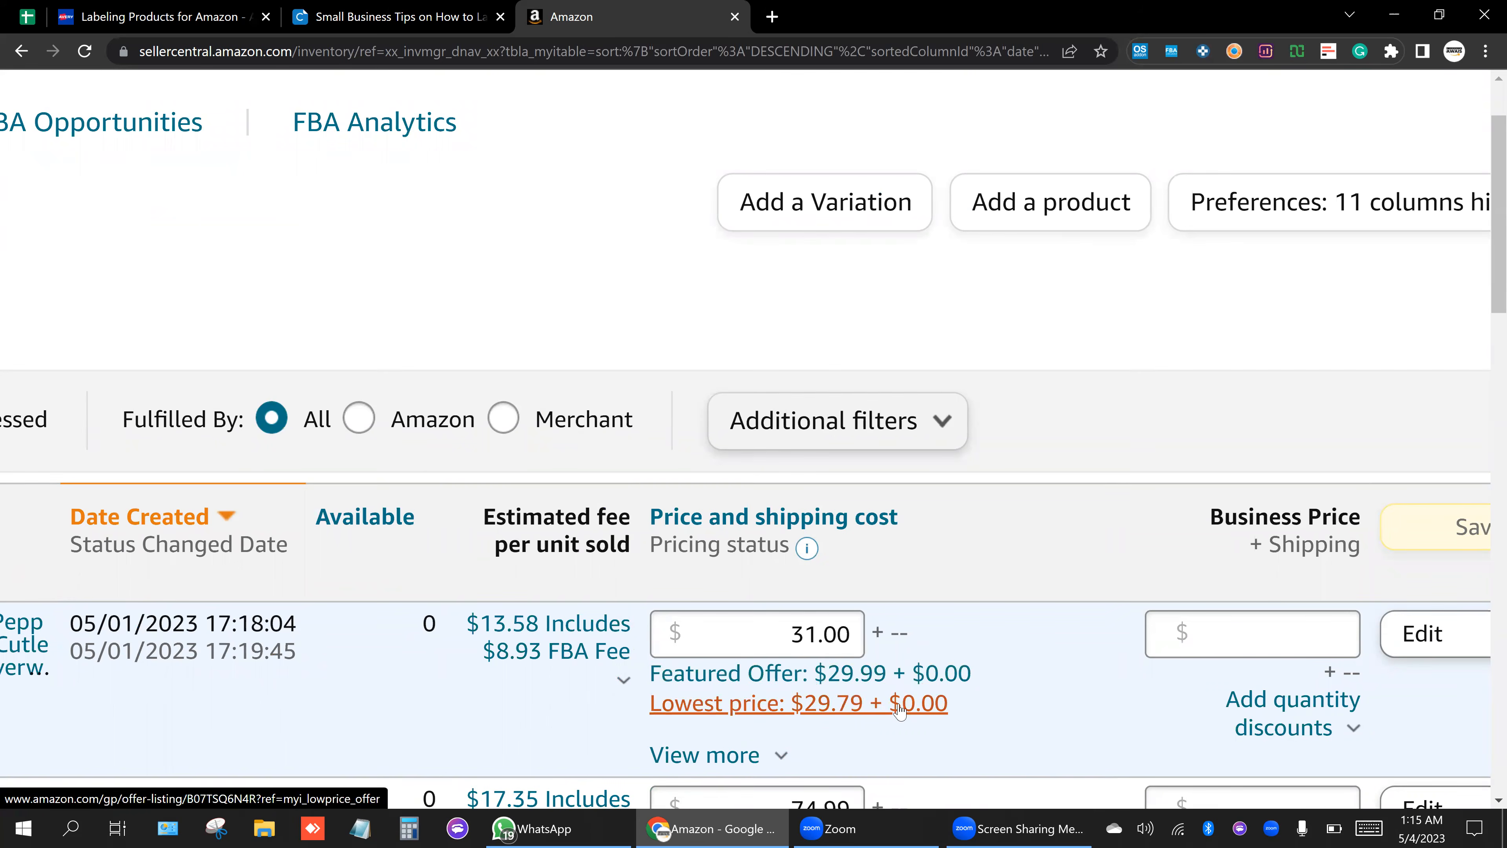
scroll(943, 715, up, 1)
scroll(956, 609, up, 2)
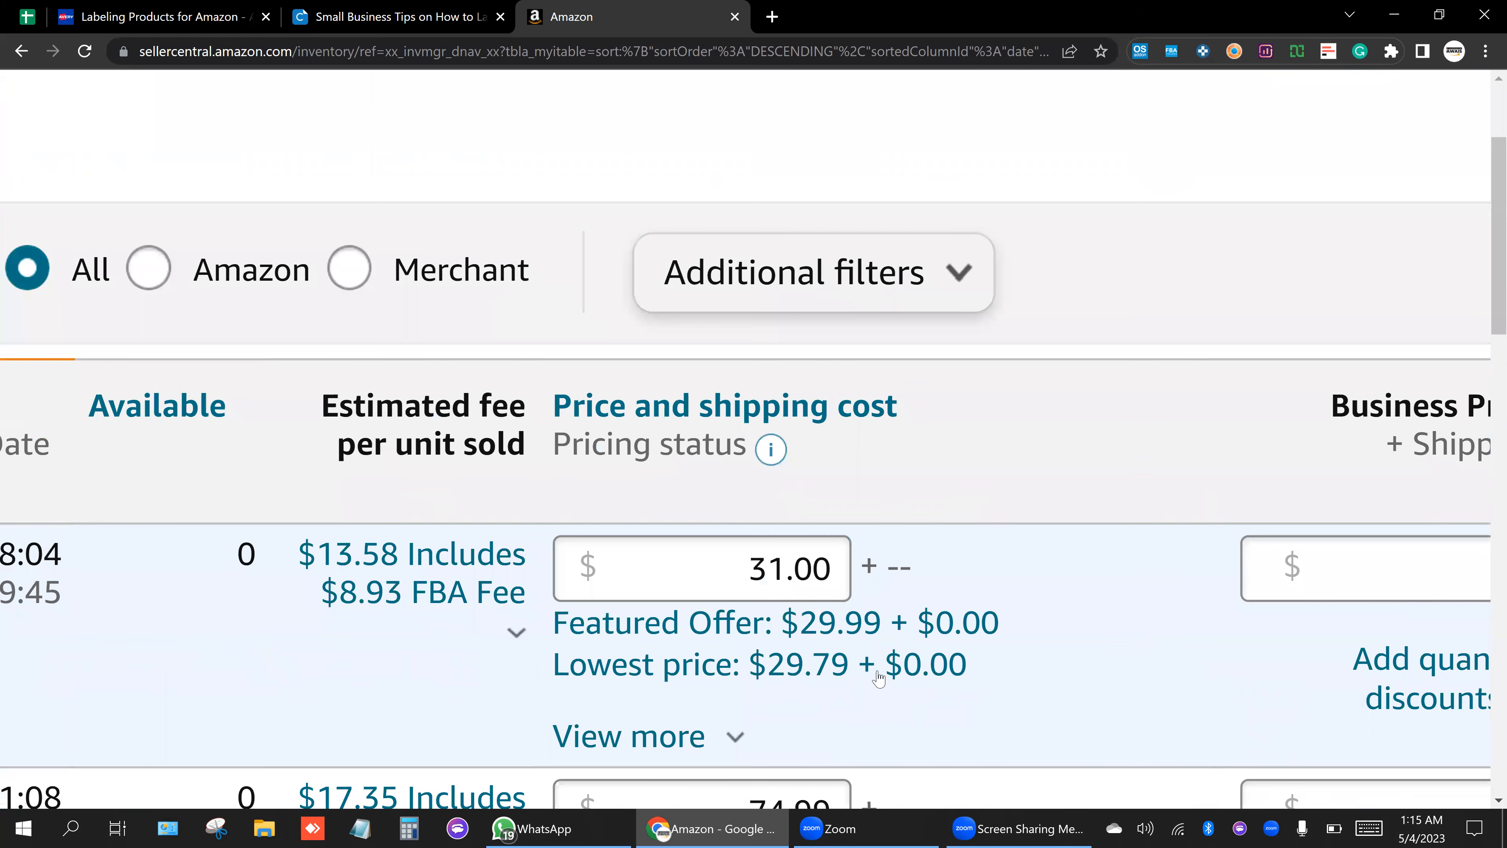
double_click(801, 565)
click(920, 583)
click(832, 573)
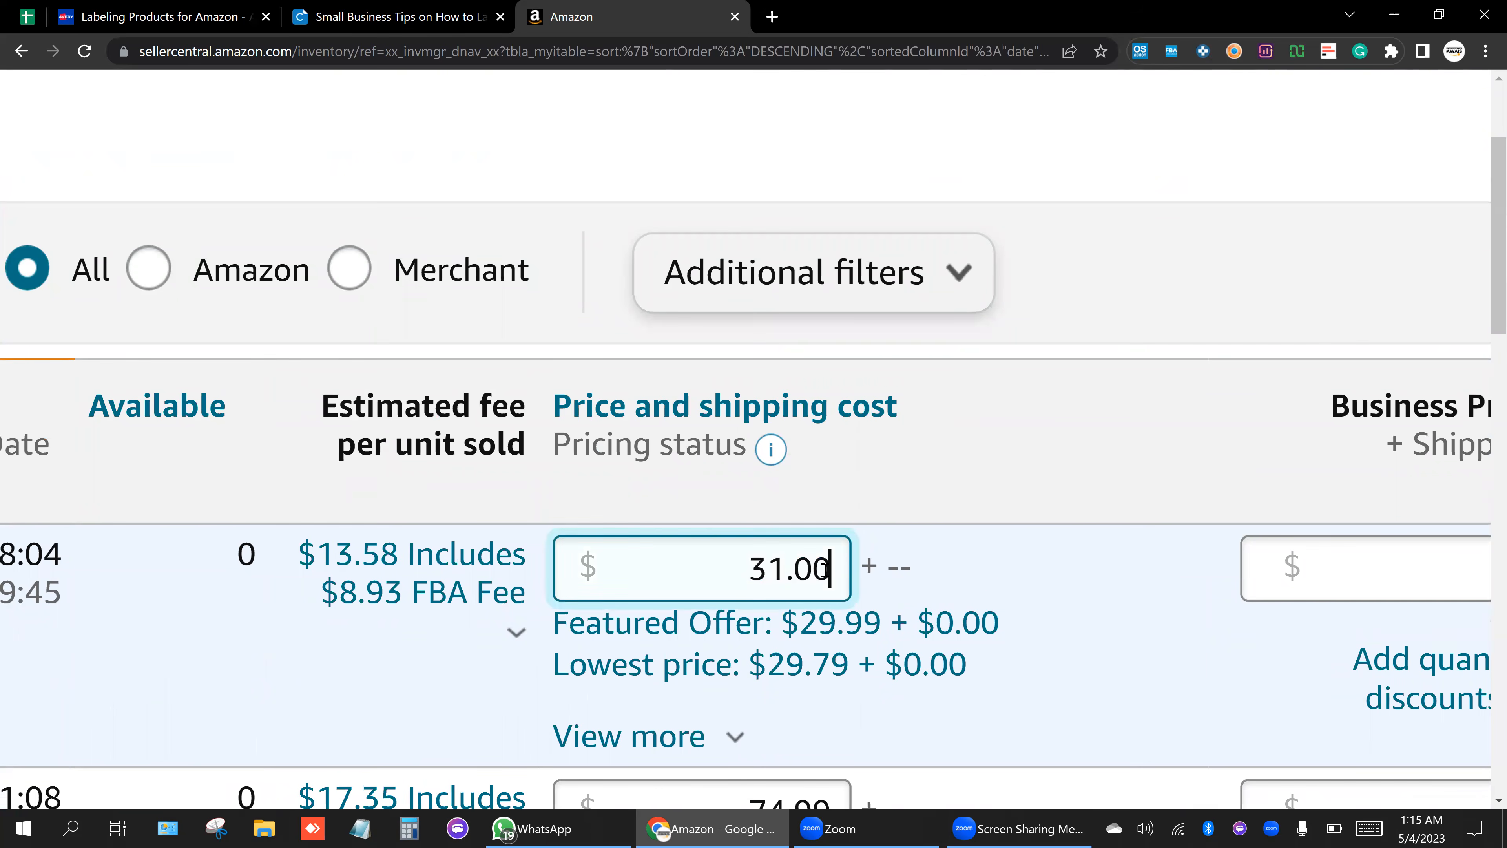
click(1070, 579)
scroll(1065, 579, right, 1)
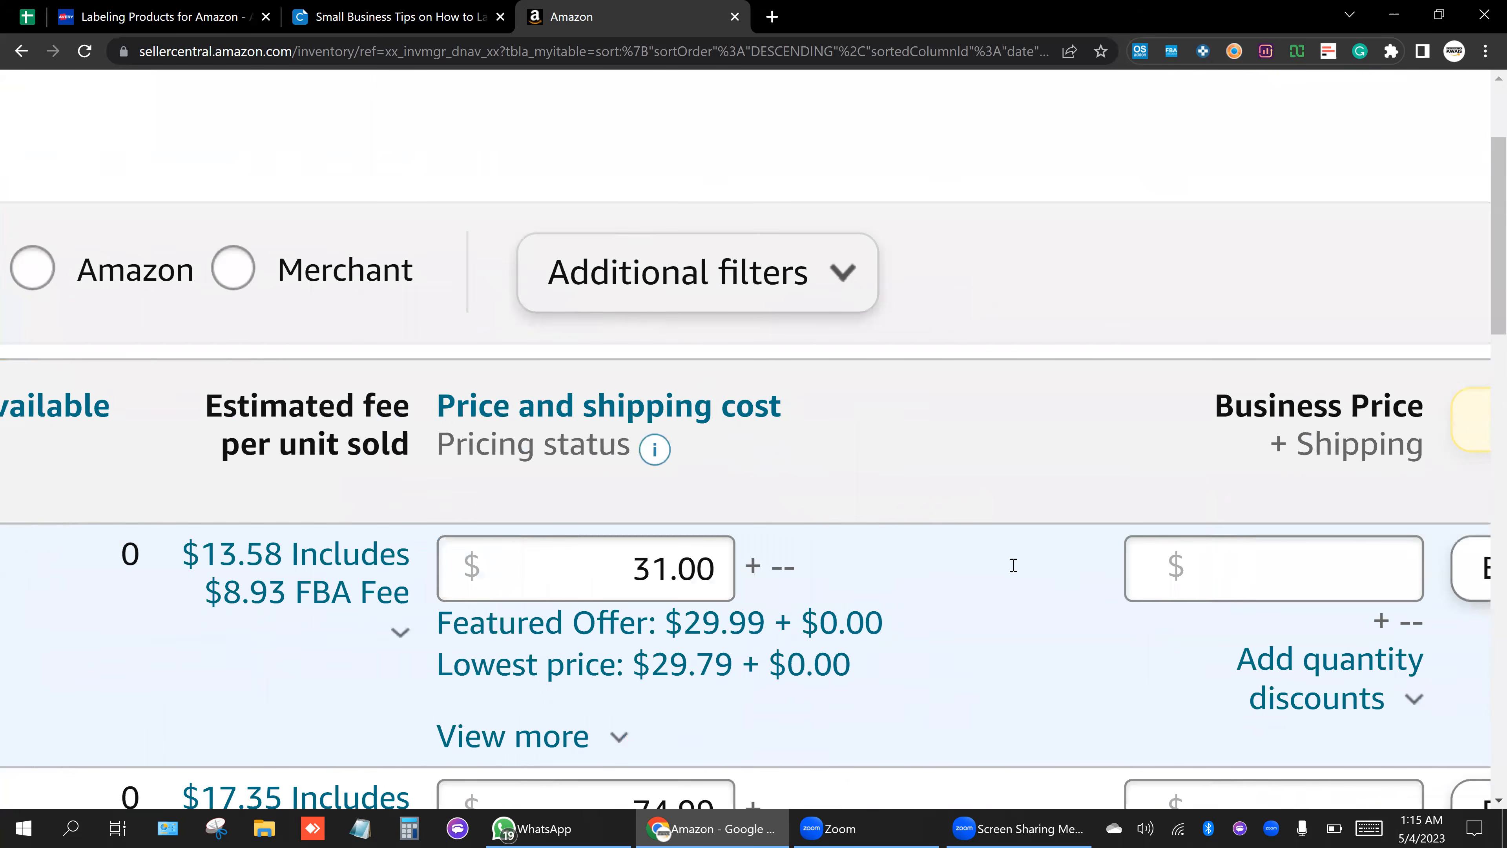
scroll(1010, 560, left, 2)
ctrl+scroll(920, 573, down, 1)
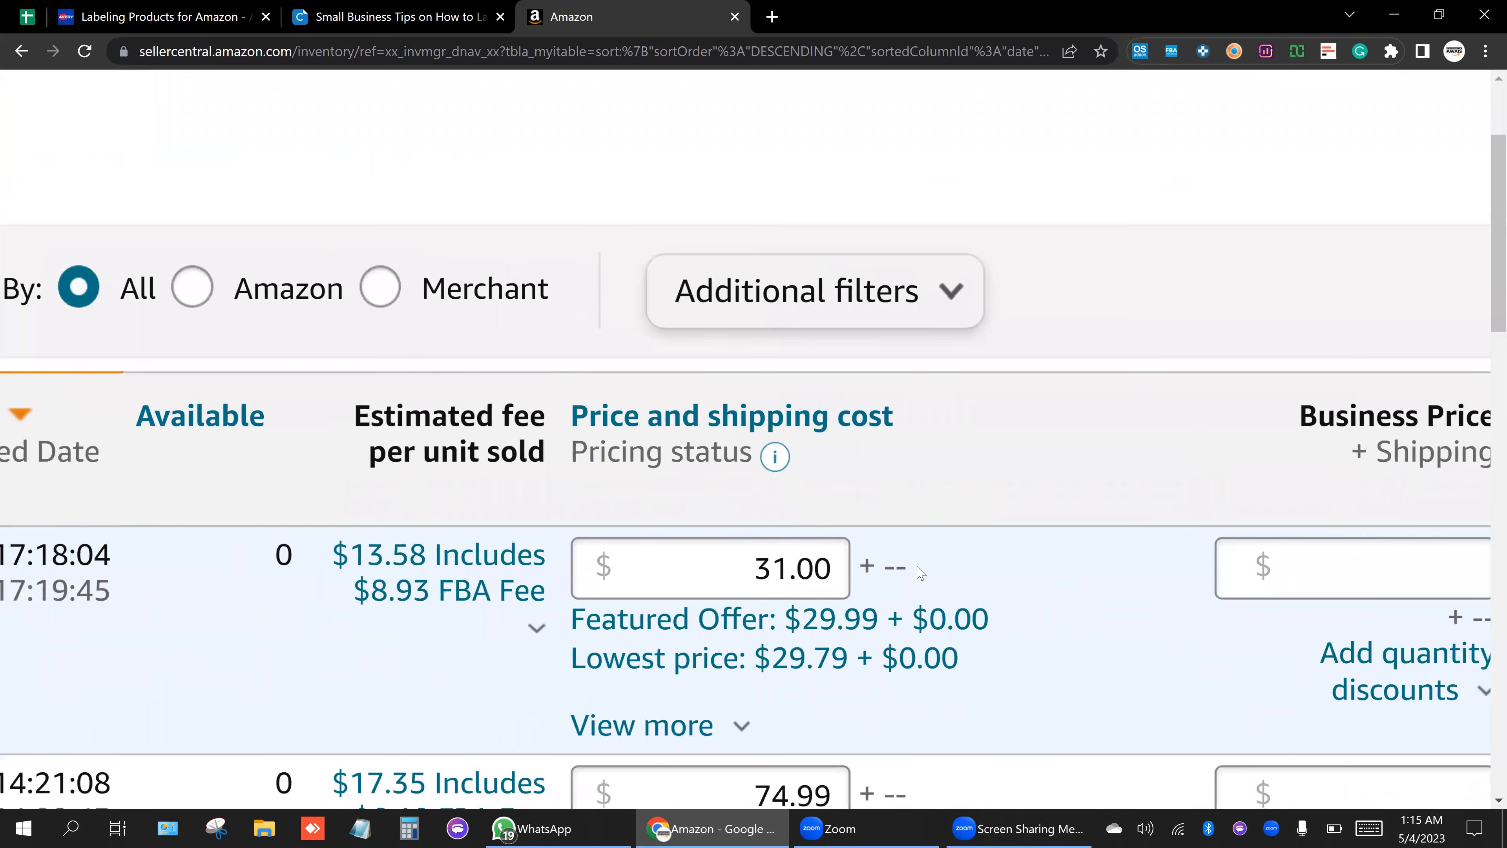
Compare the PACK_OF_KNIFE listing's own price with its featured offer and lowest price, leaving the price field as it is.
ctrl+scroll(920, 573, down, 1)
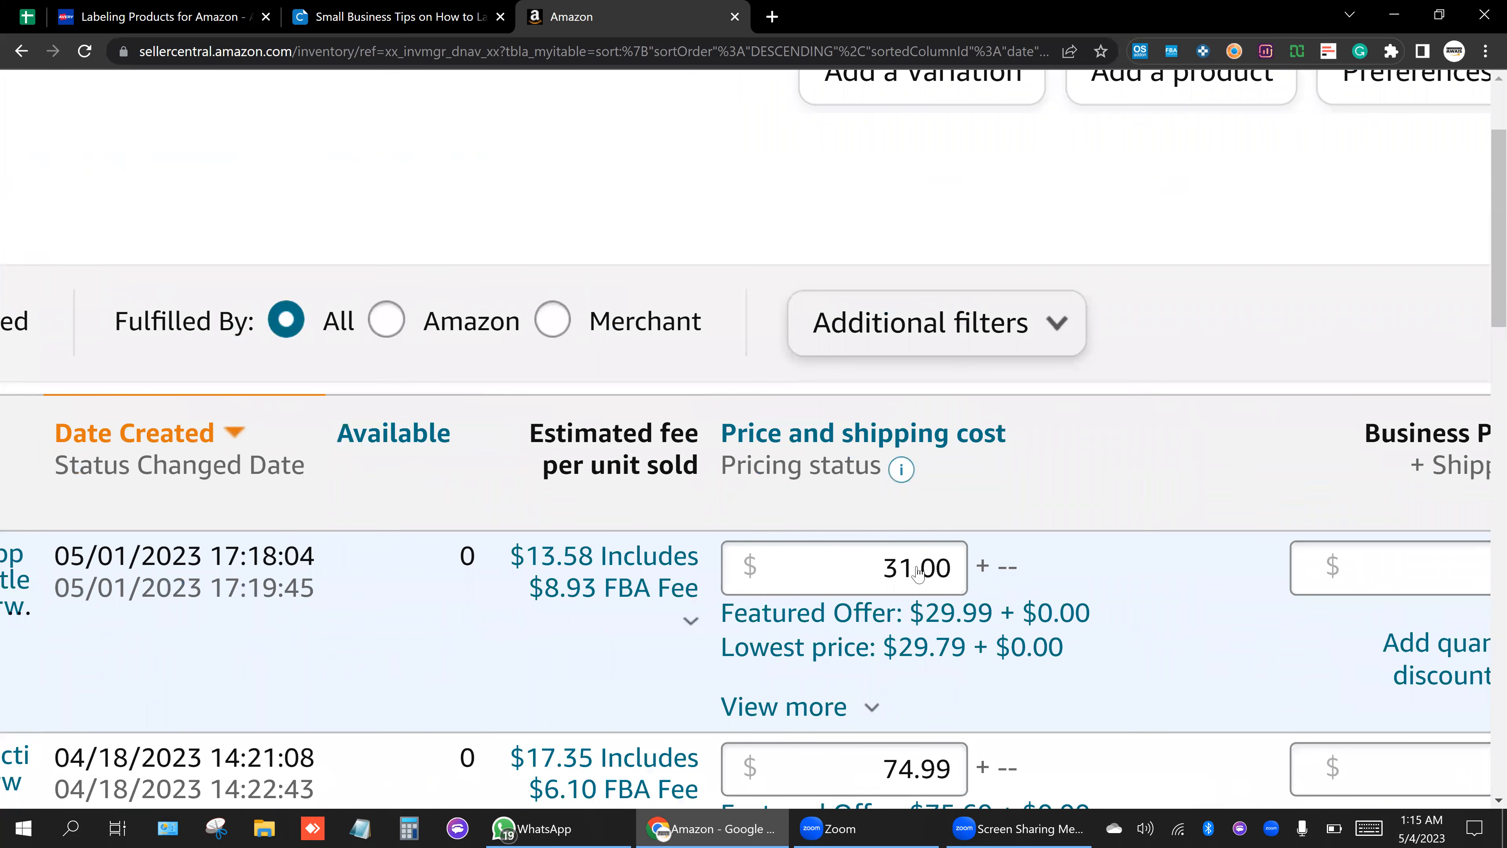
scroll(918, 573, left, 10)
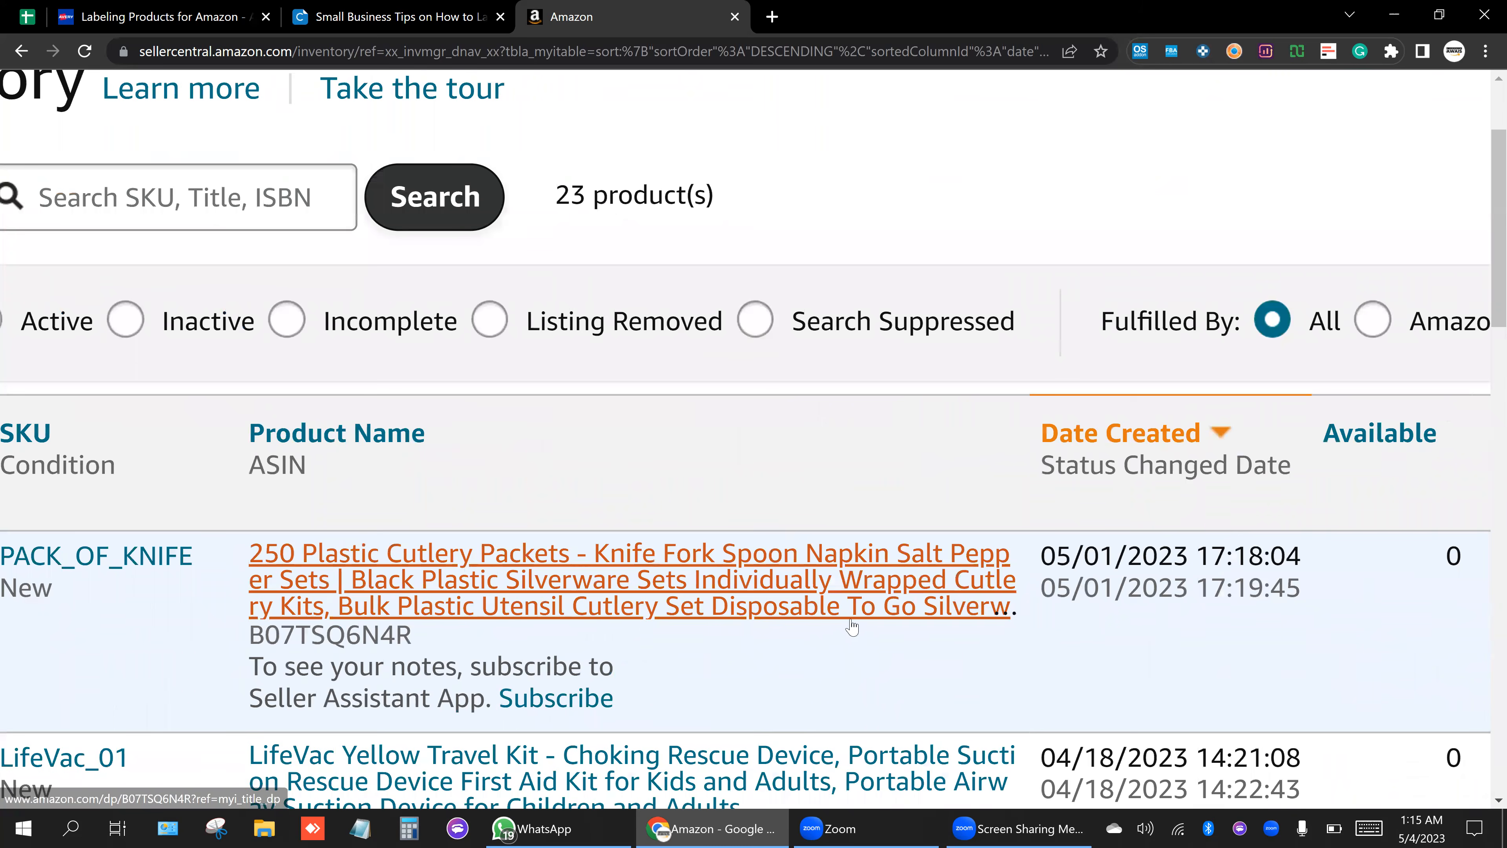
scroll(853, 627, right, 10)
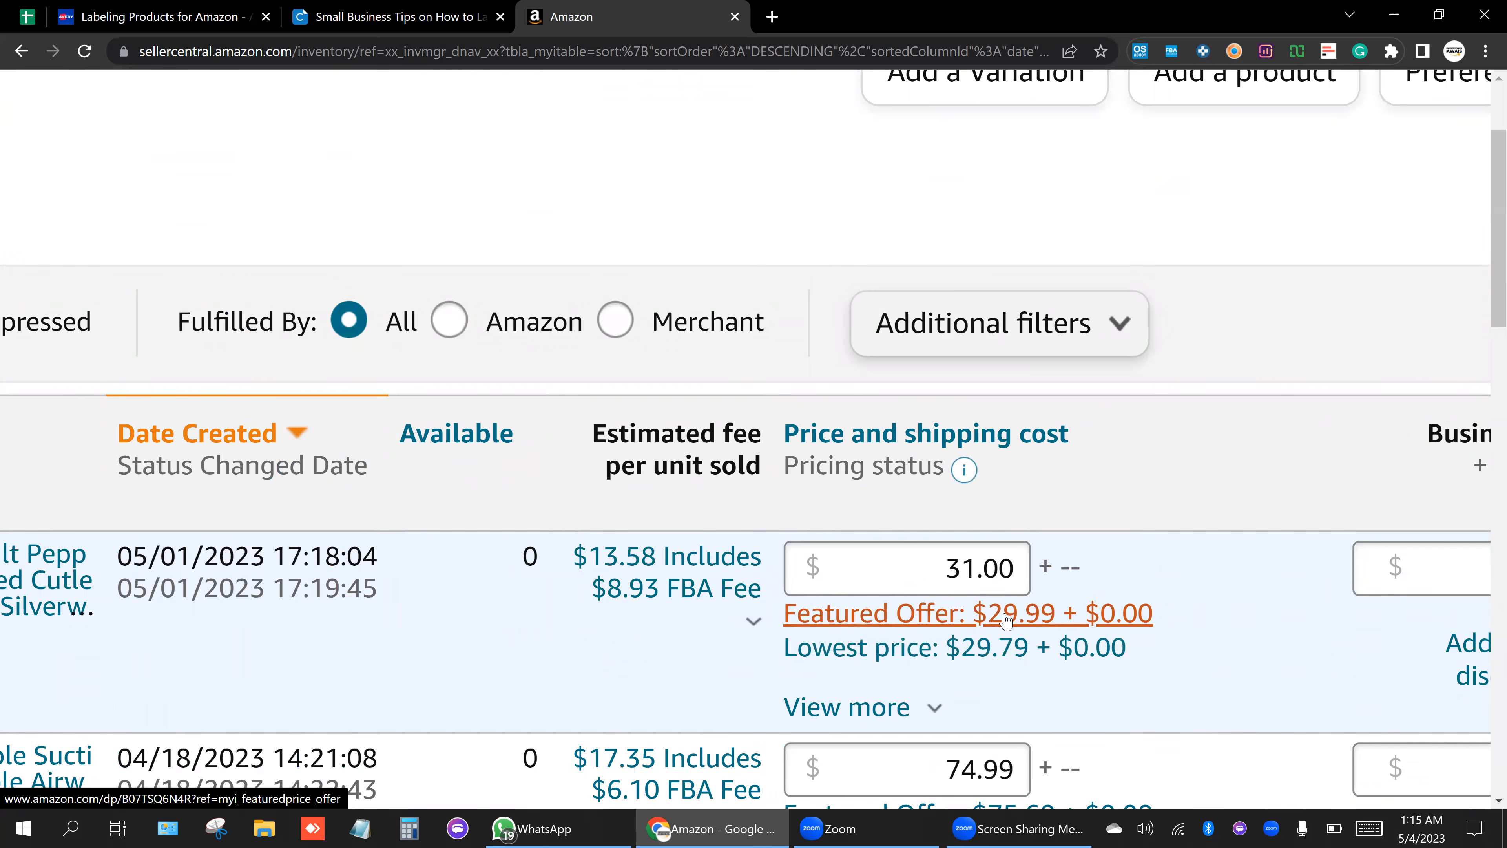
click(908, 563)
click(1190, 580)
click(952, 569)
click(1130, 566)
click(1069, 577)
click(1173, 540)
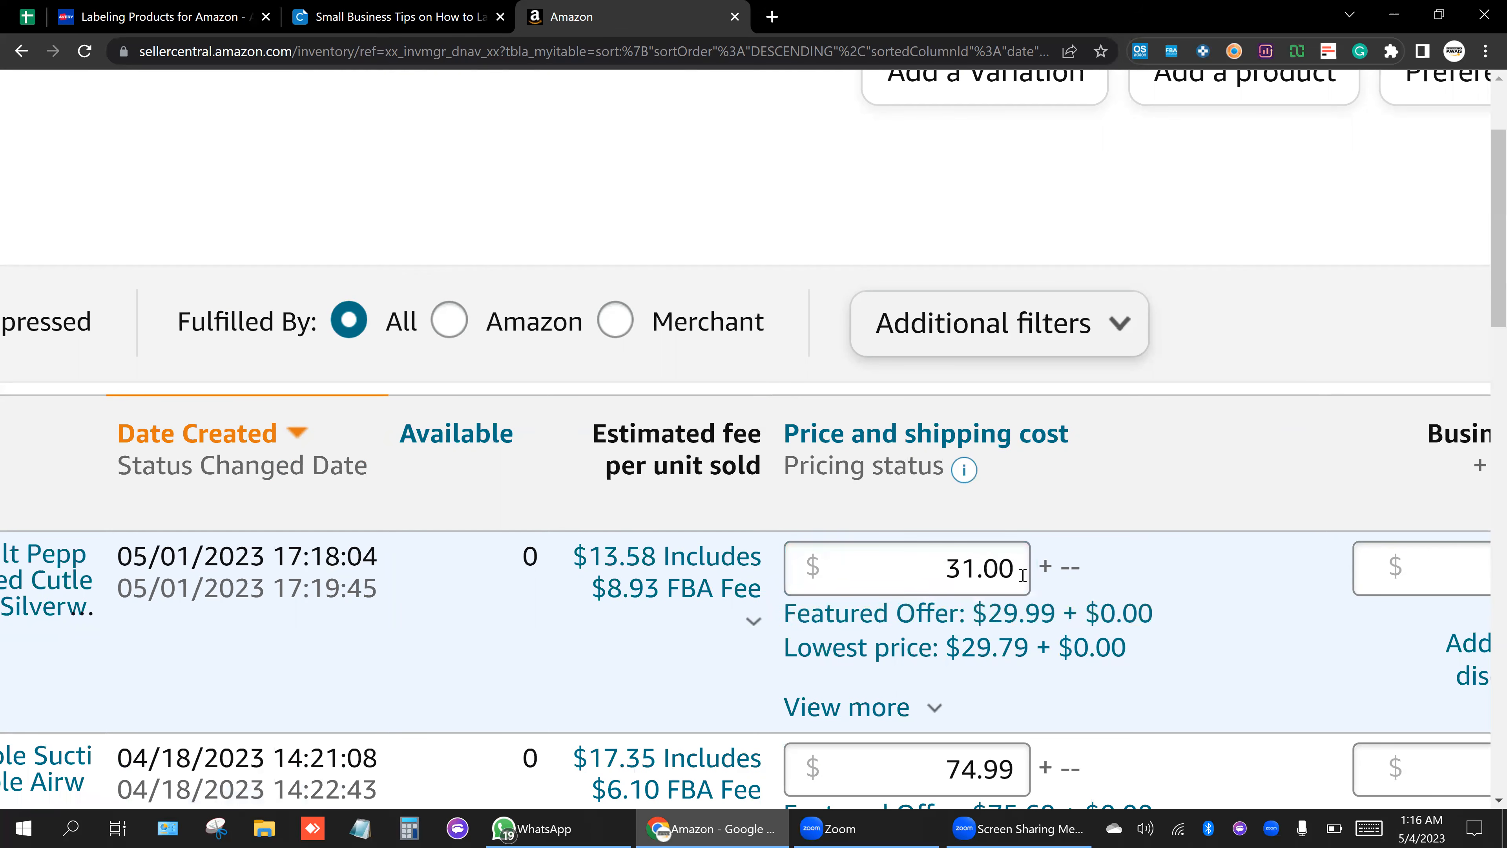
Examine the PACK_OF_KNIFE listing's estimated fee per unit sold, including the FBA fee, beside its price.
scroll(1022, 574, left, 5)
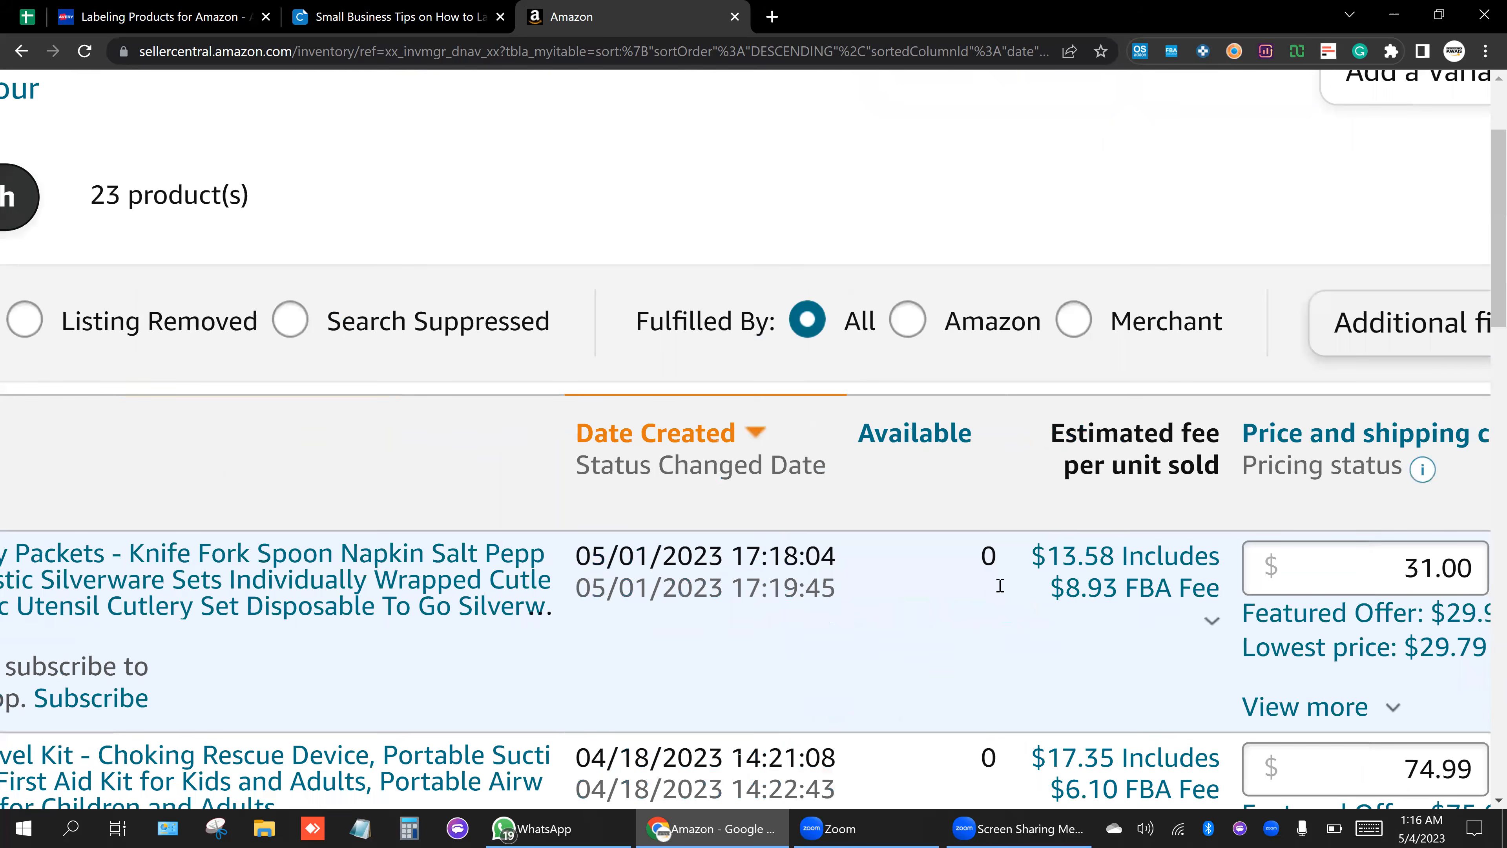
scroll(1000, 585, right, 5)
scroll(555, 606, left, 4)
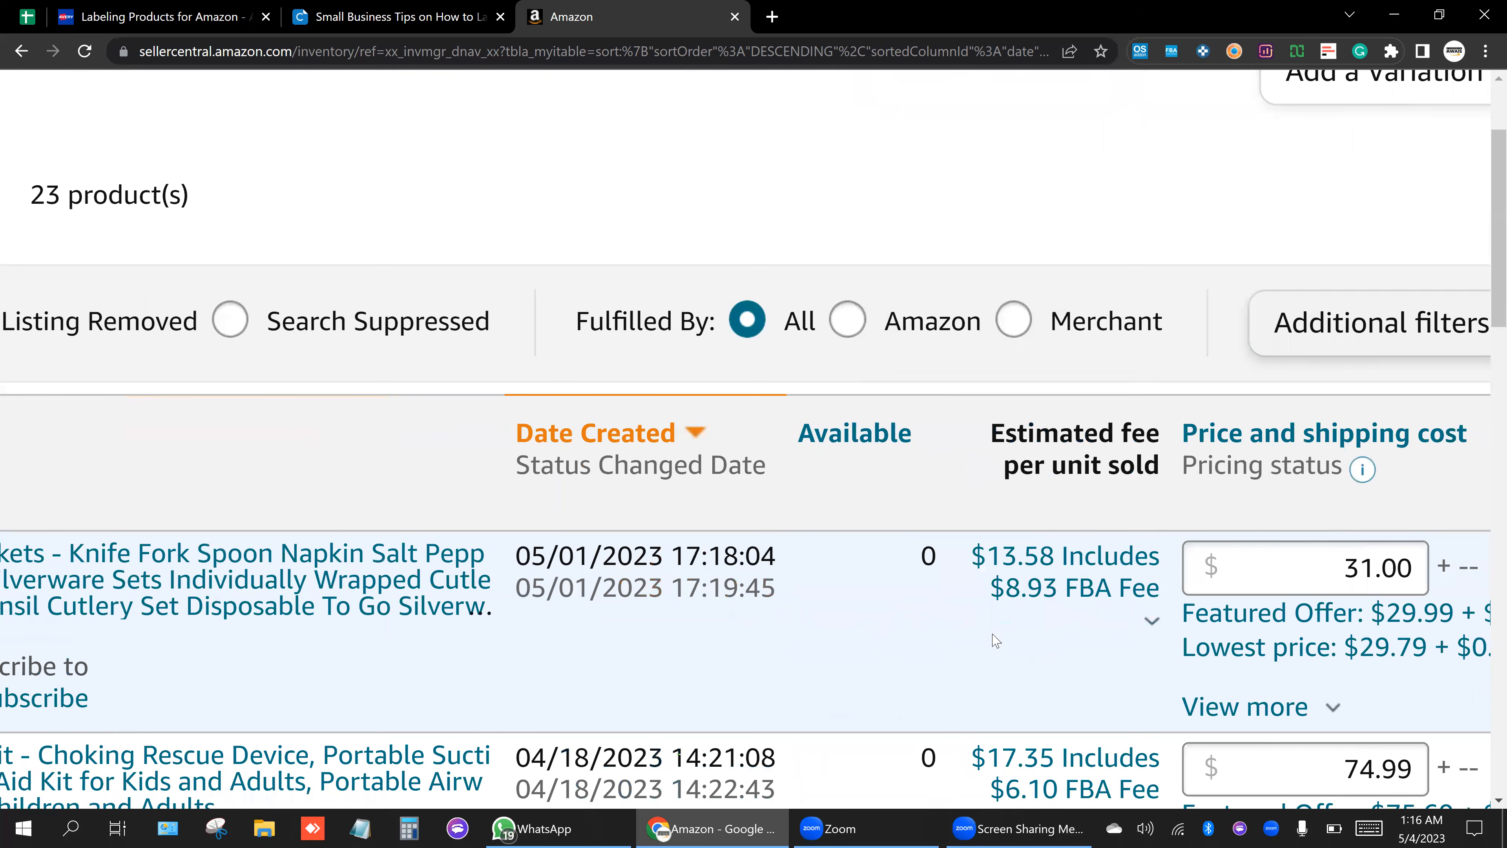
scroll(1013, 572, right, 2)
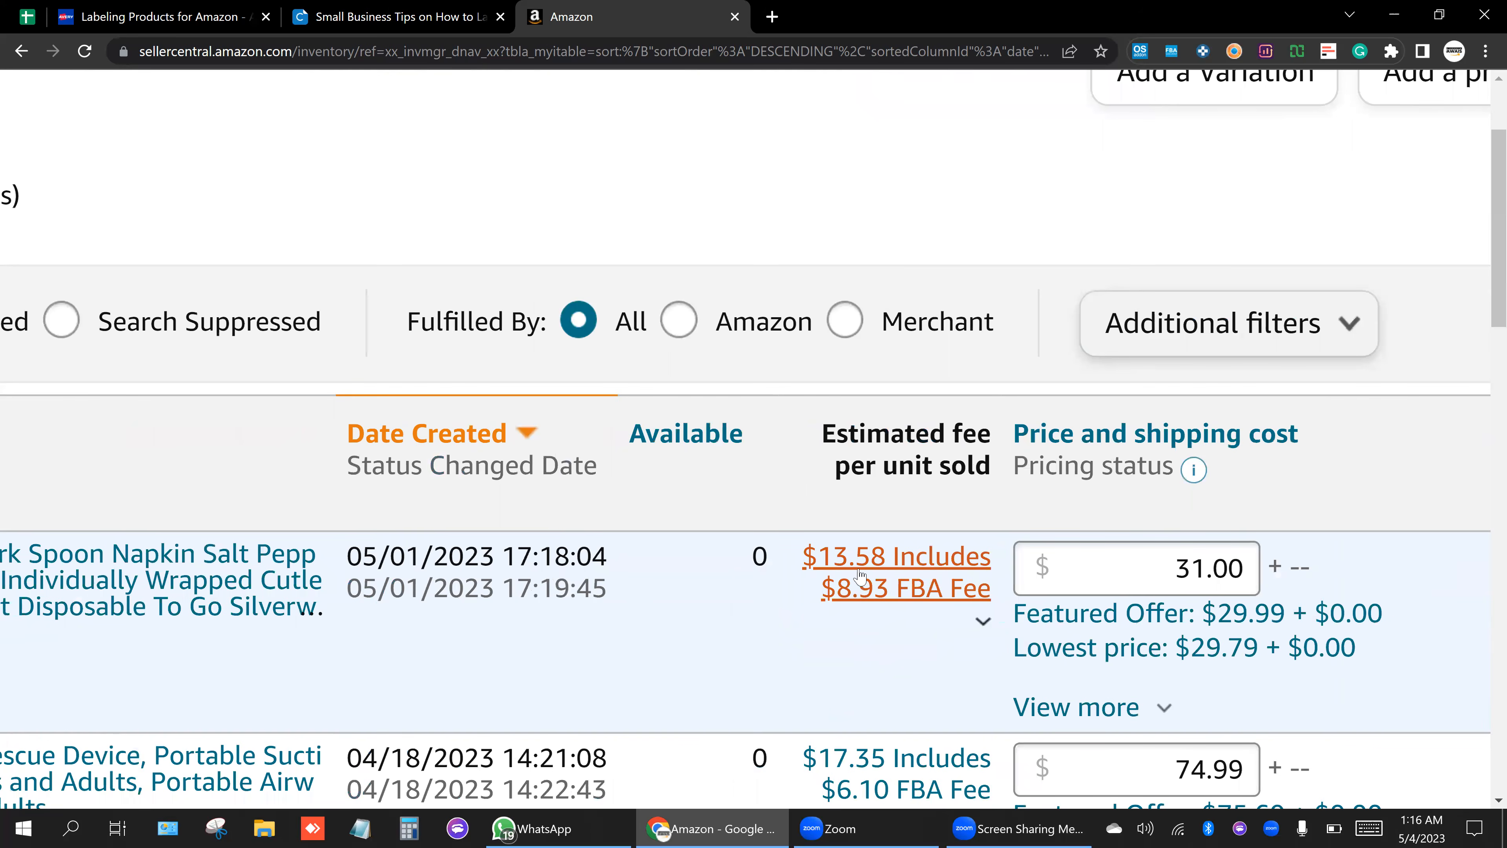
ctrl+scroll(860, 575, down, 1)
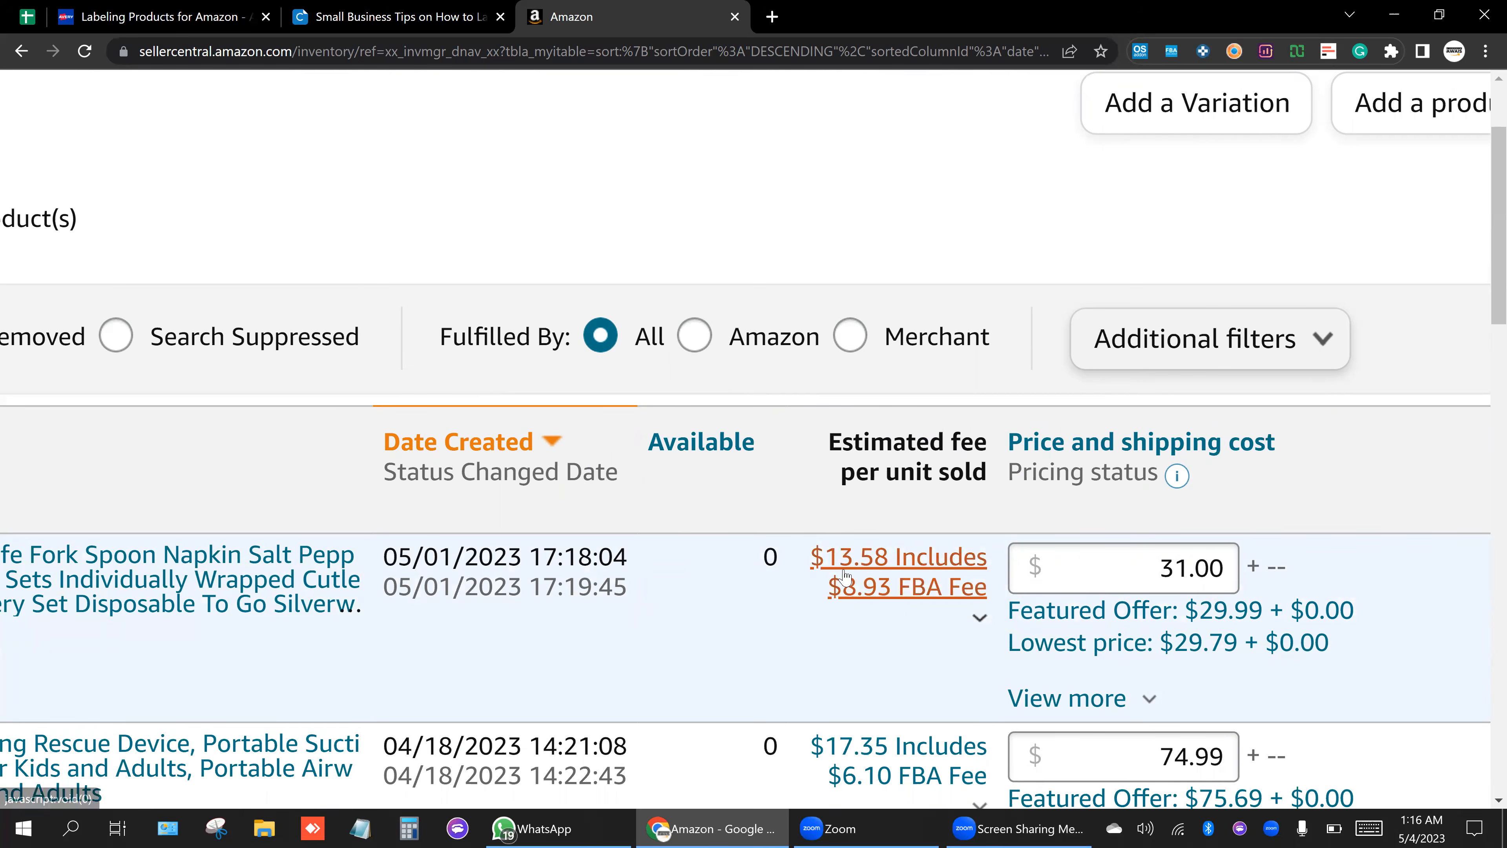
scroll(847, 578, right, 1)
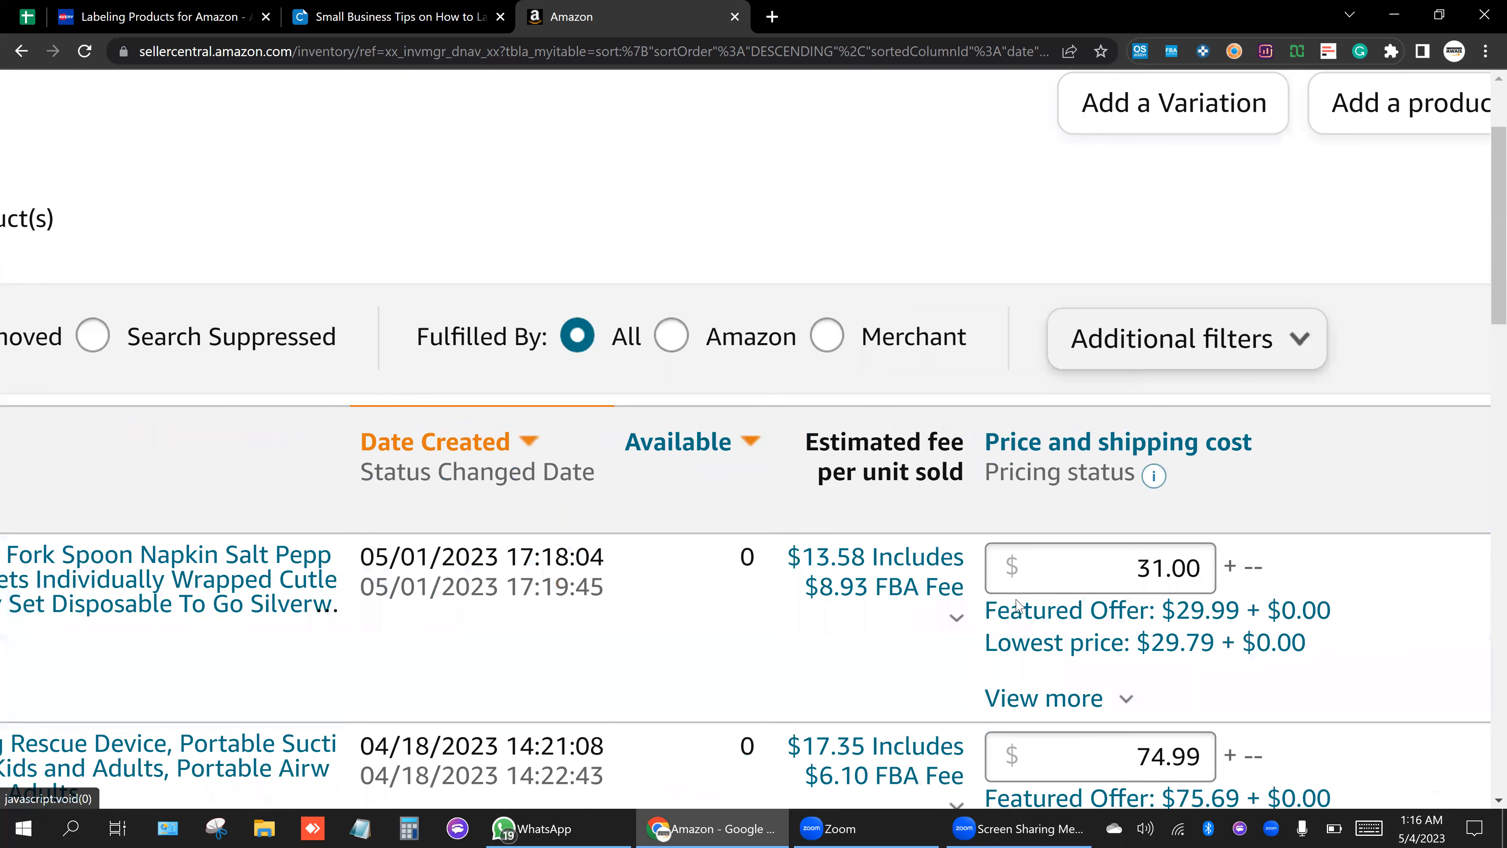
scroll(1009, 606, right, 5)
scroll(924, 586, left, 10)
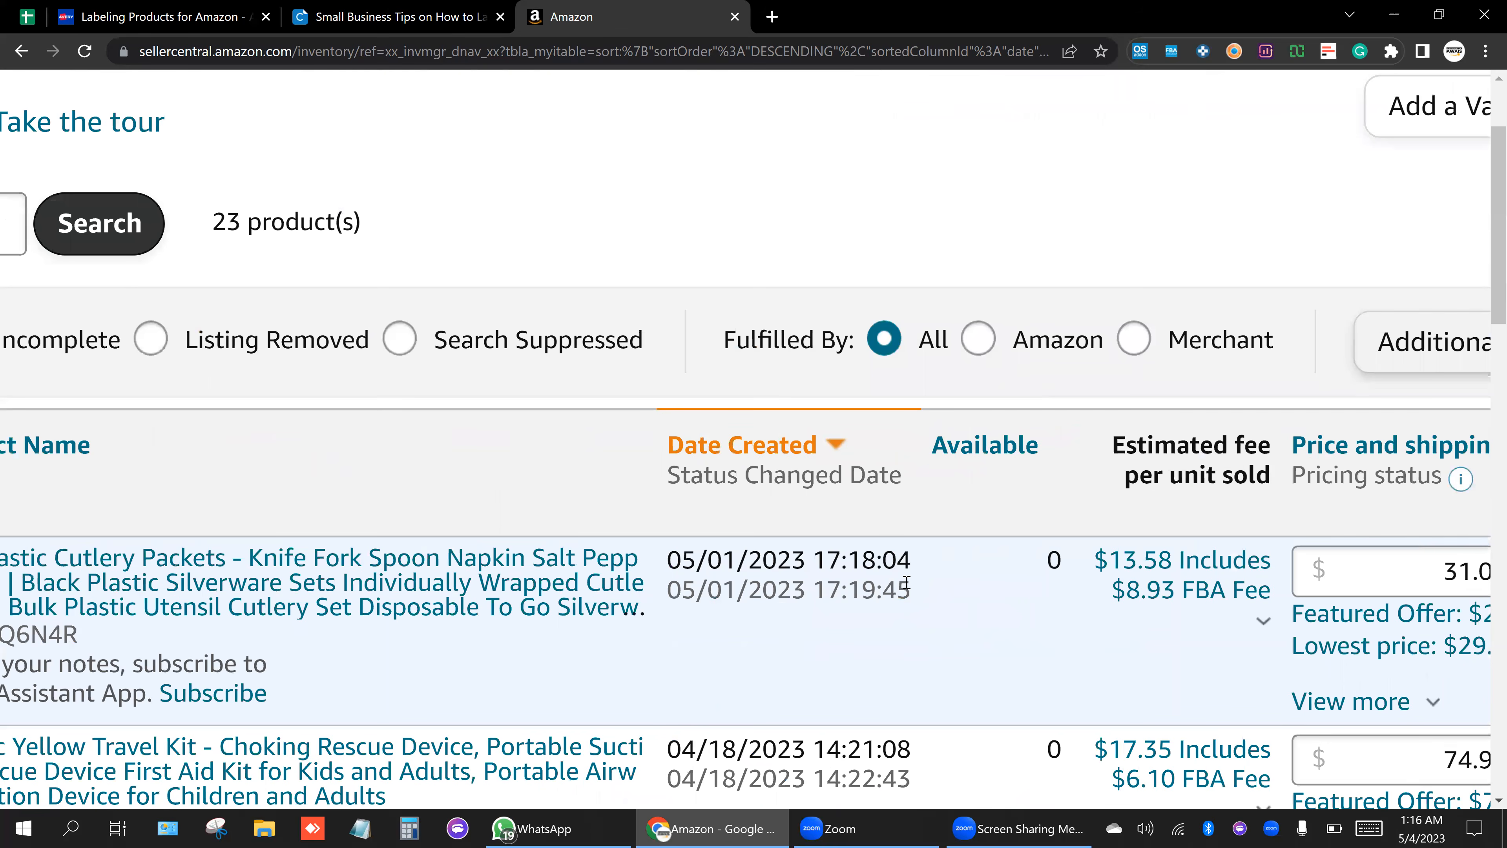
Review the PACK_OF_KNIFE listing's status, image, SKU, condition, product name and ASIN.
scroll(620, 640, left, 12)
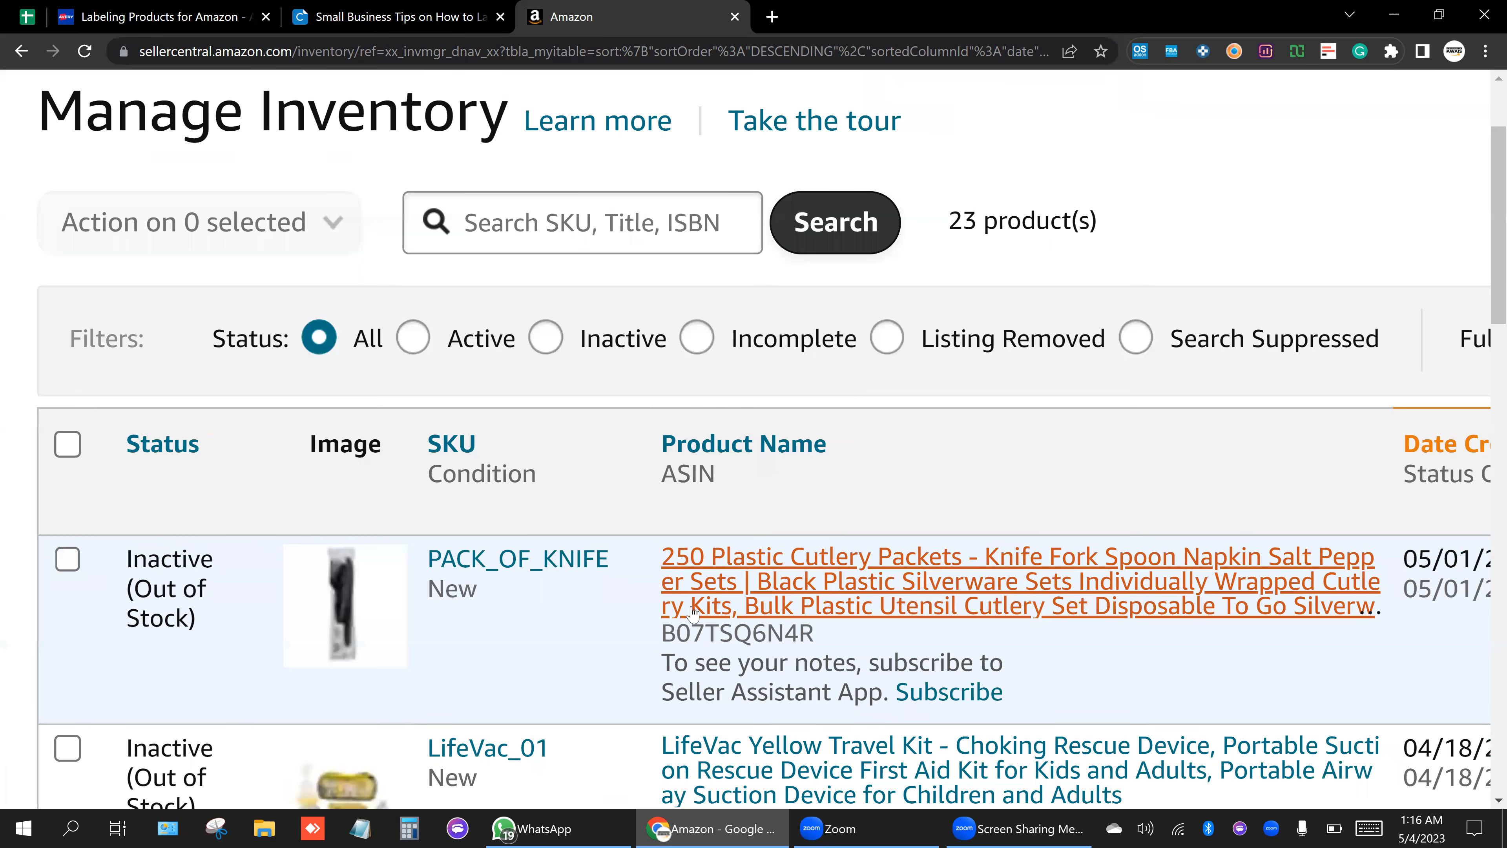
scroll(764, 615, right, 2)
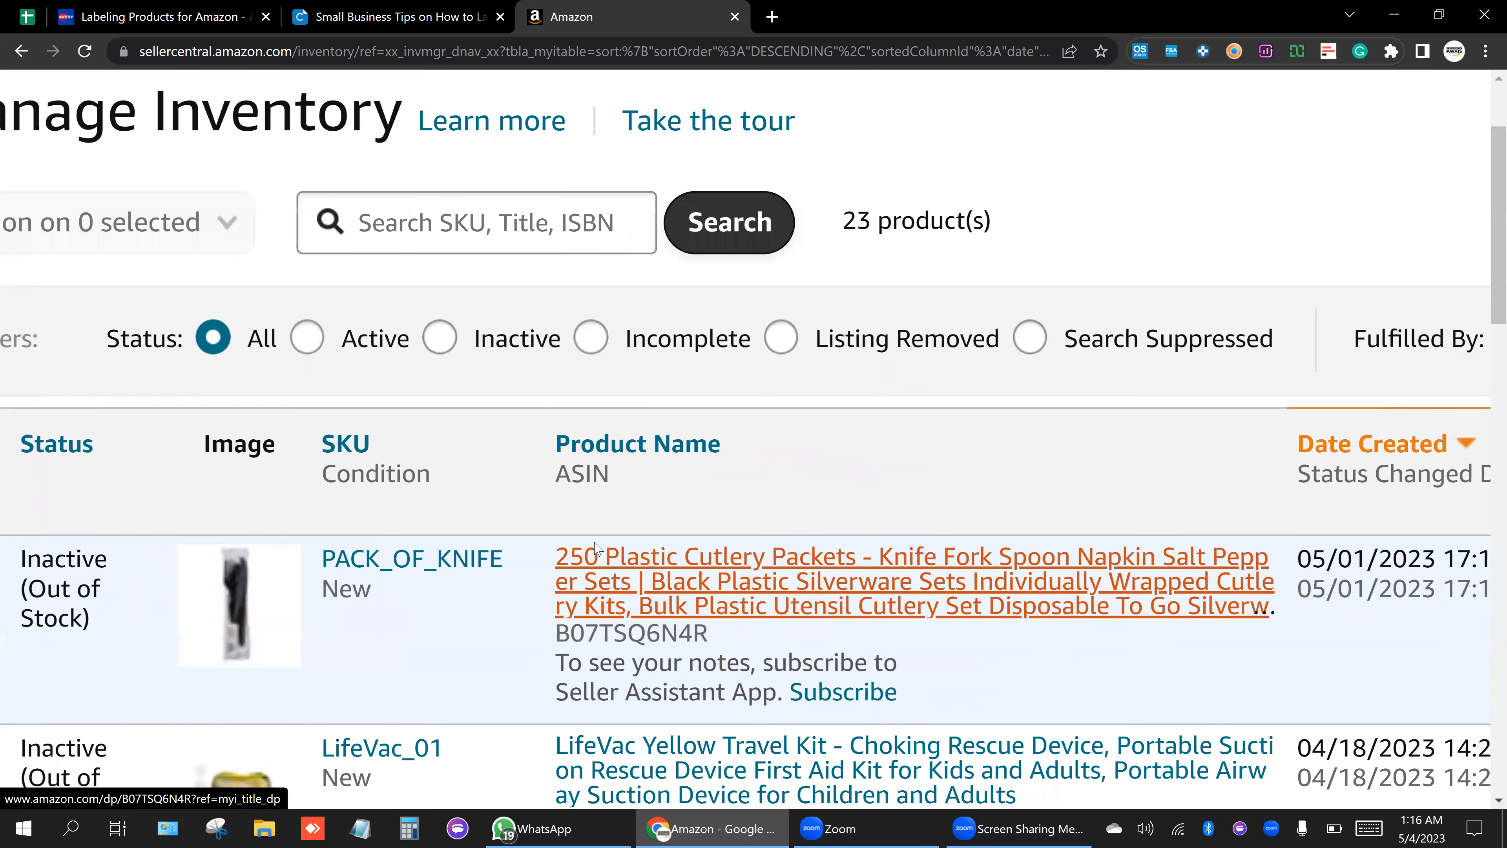
scroll(614, 550, left, 2)
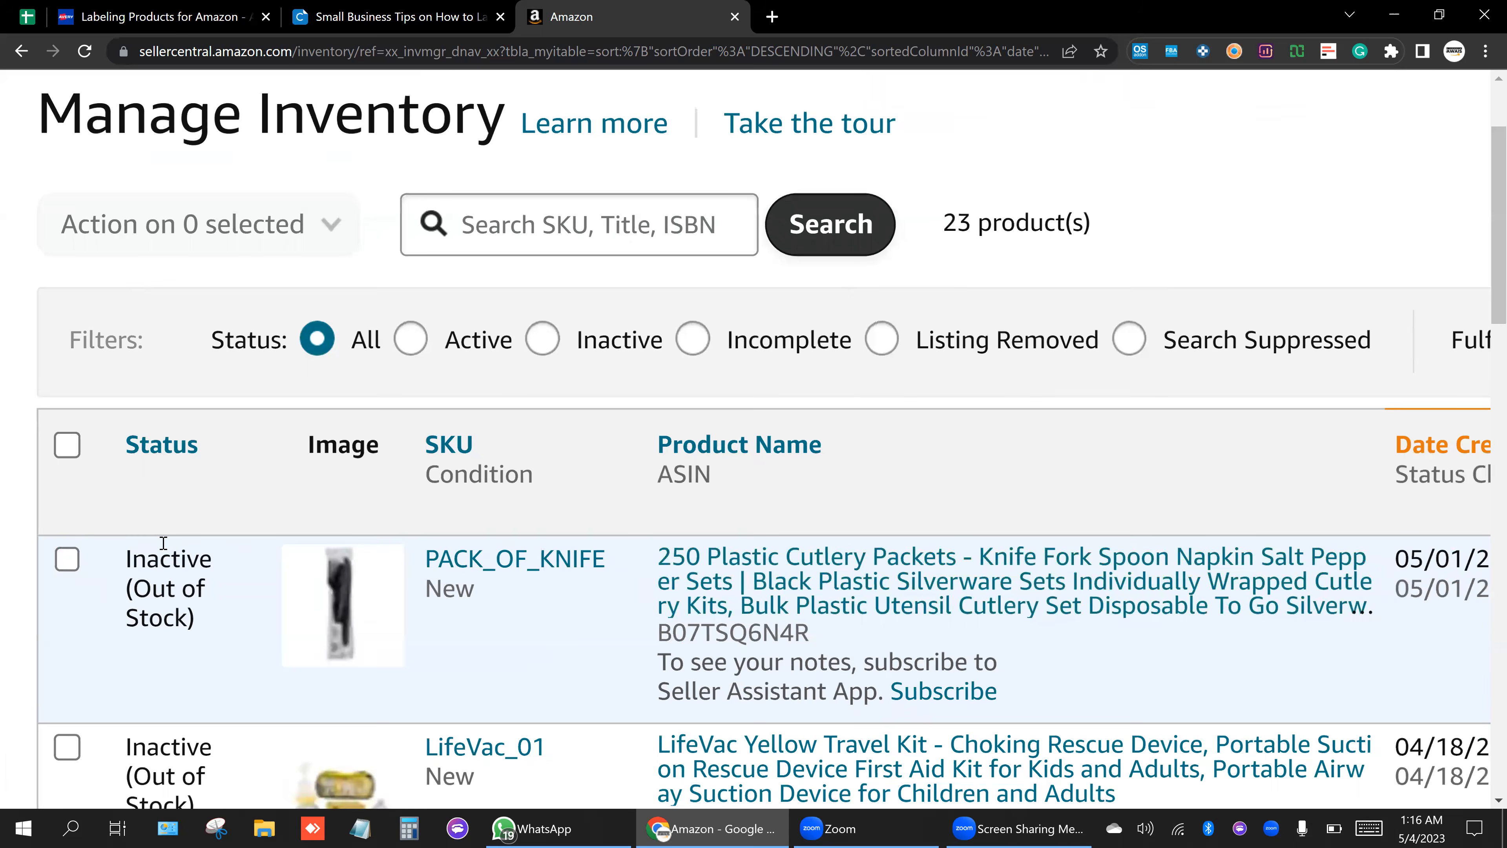
scroll(155, 542, down, 1)
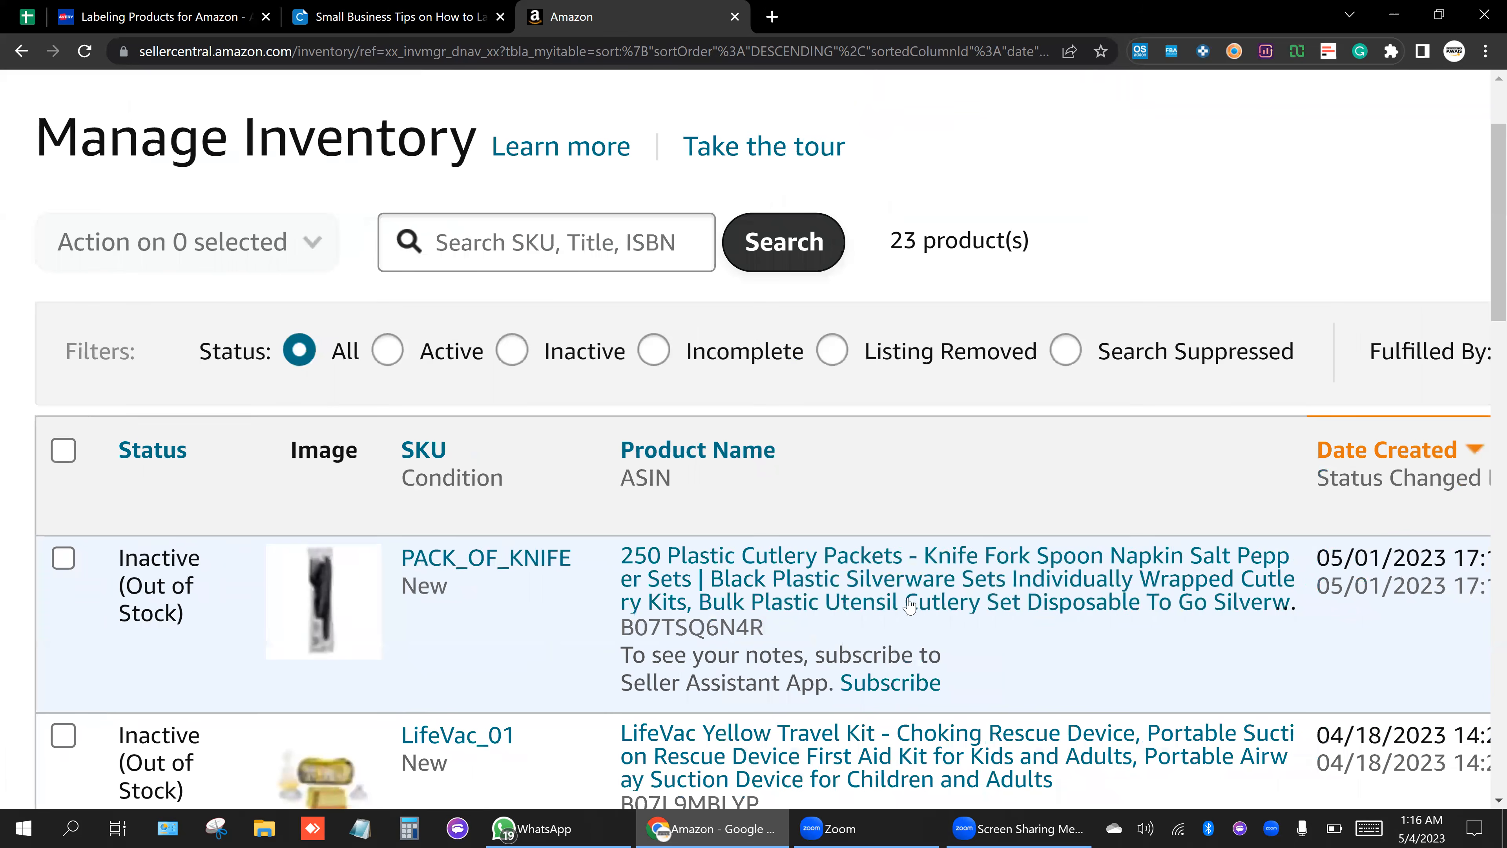
scroll(908, 602, right, 2)
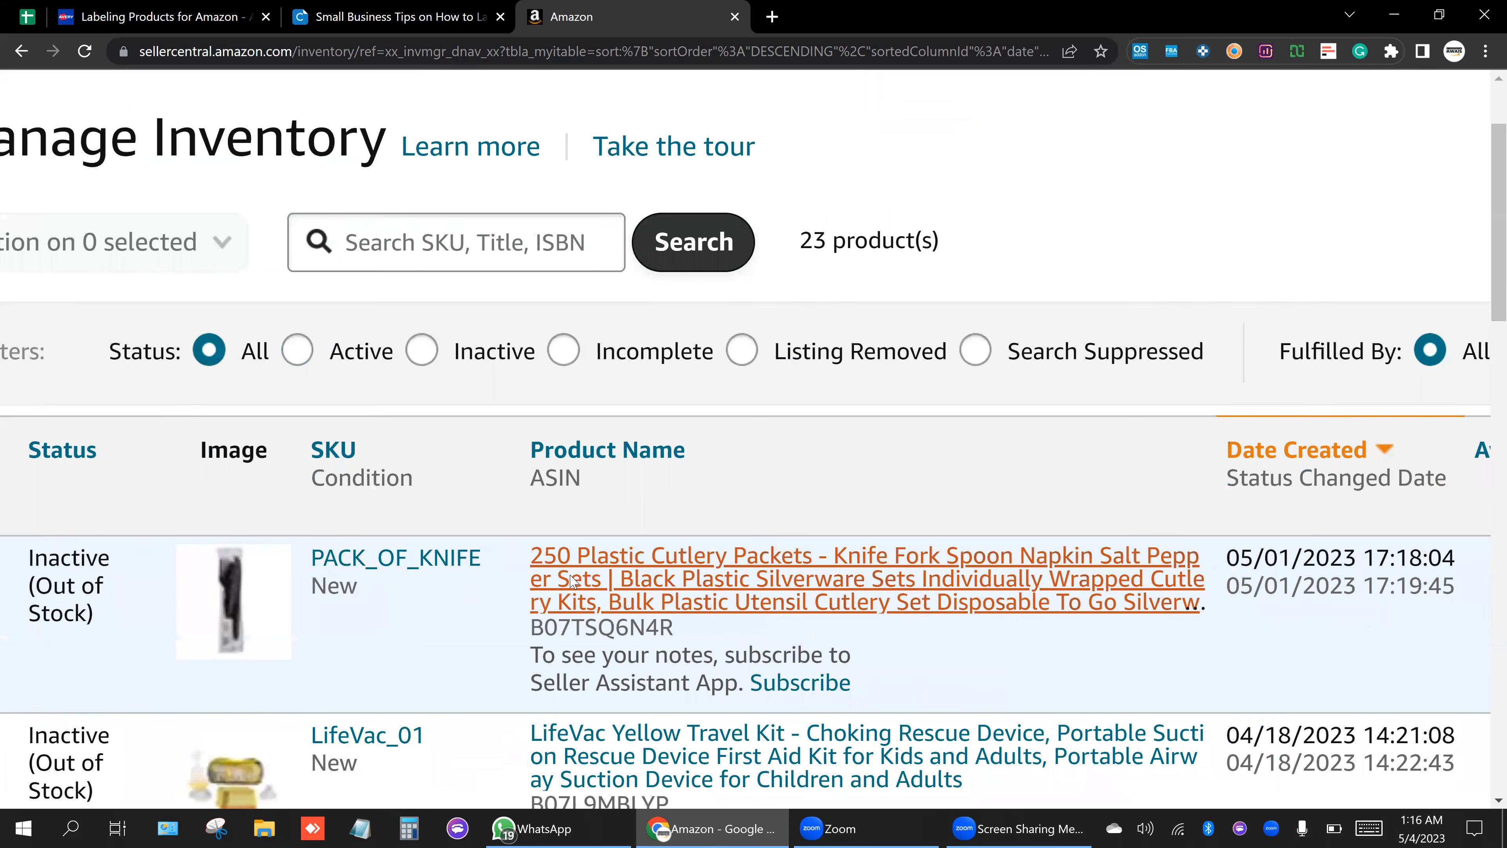
scroll(571, 581, left, 2)
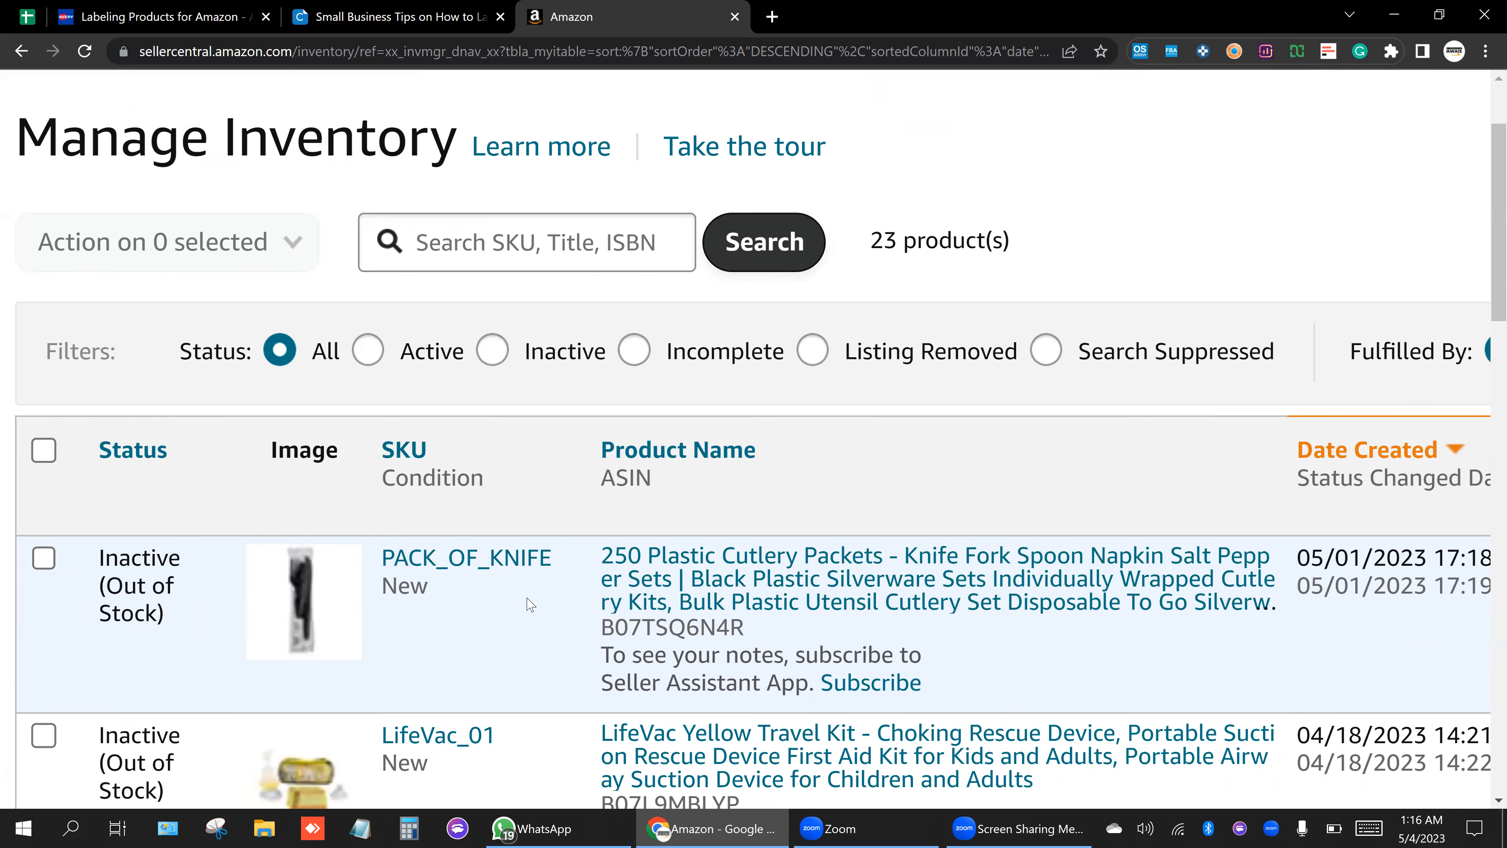
Switch to the Avery article on labeling Amazon products and examine the FNSKU, condition and name callouts on the jar label.
click(431, 16)
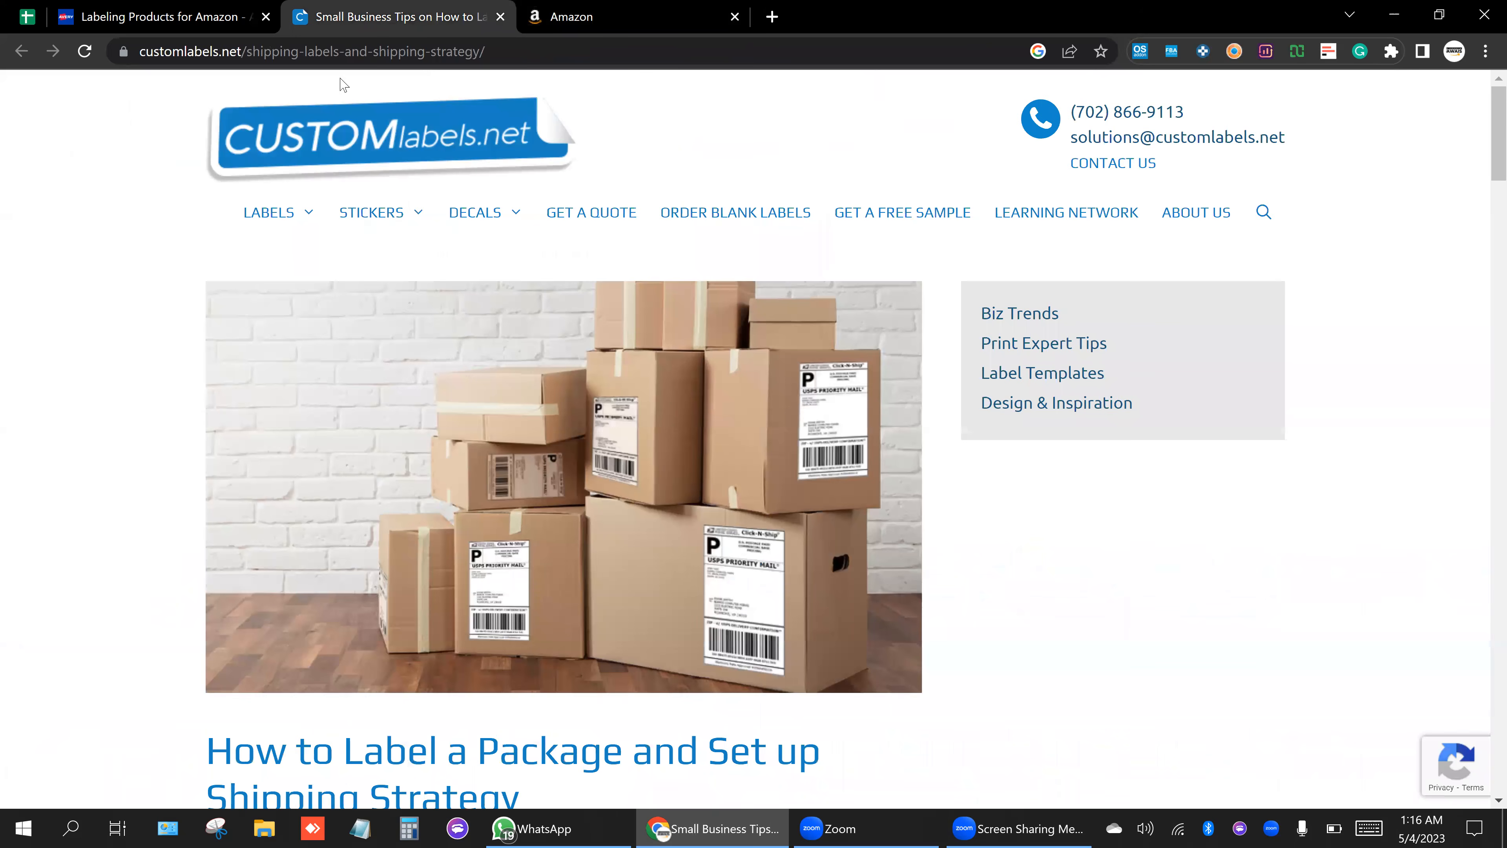
click(191, 13)
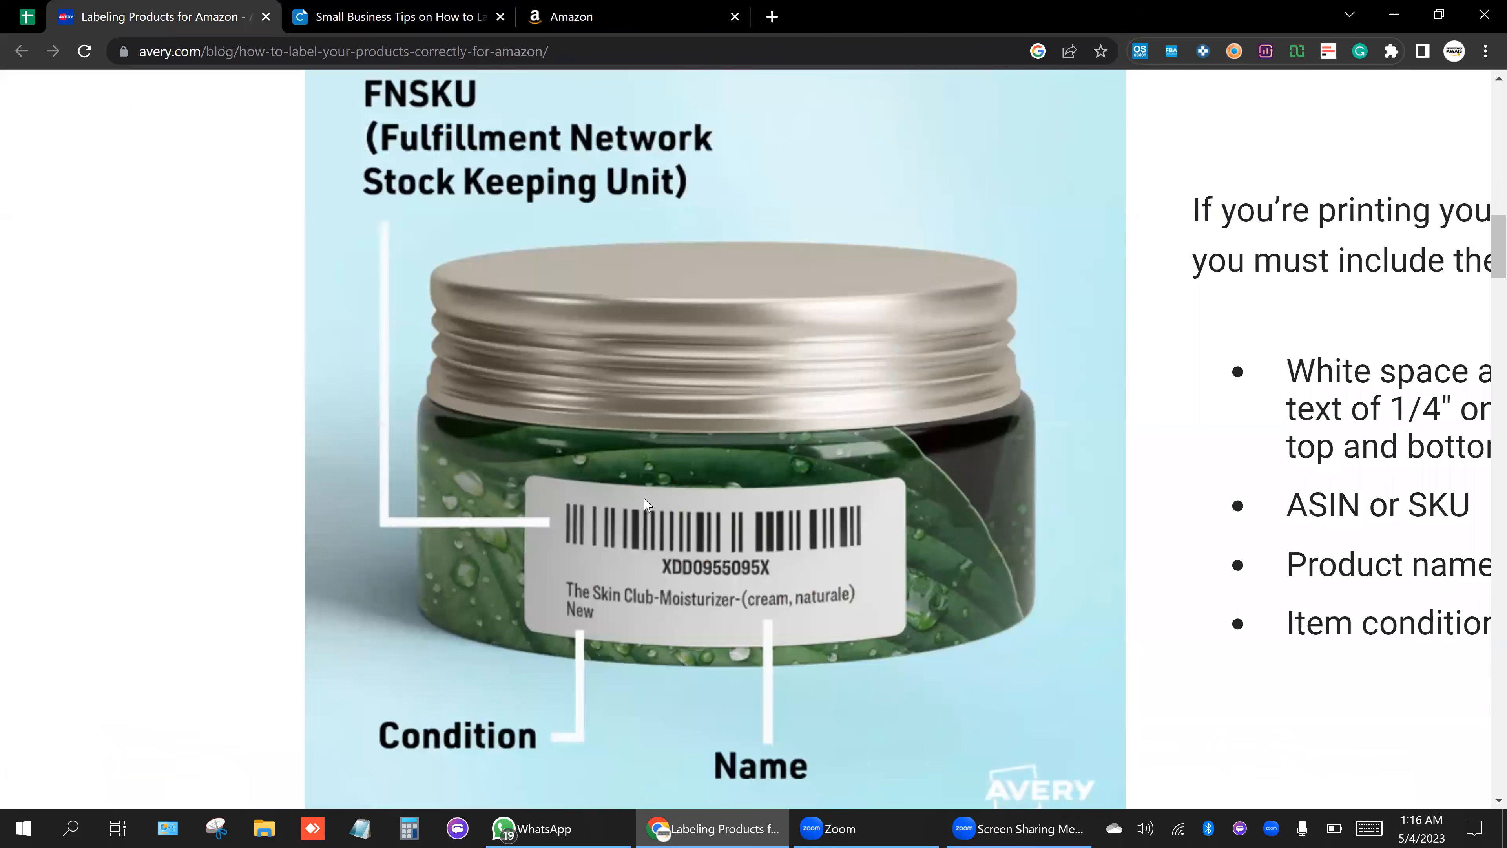
scroll(652, 510, up, 2)
scroll(772, 565, down, 2)
scroll(812, 578, up, 1)
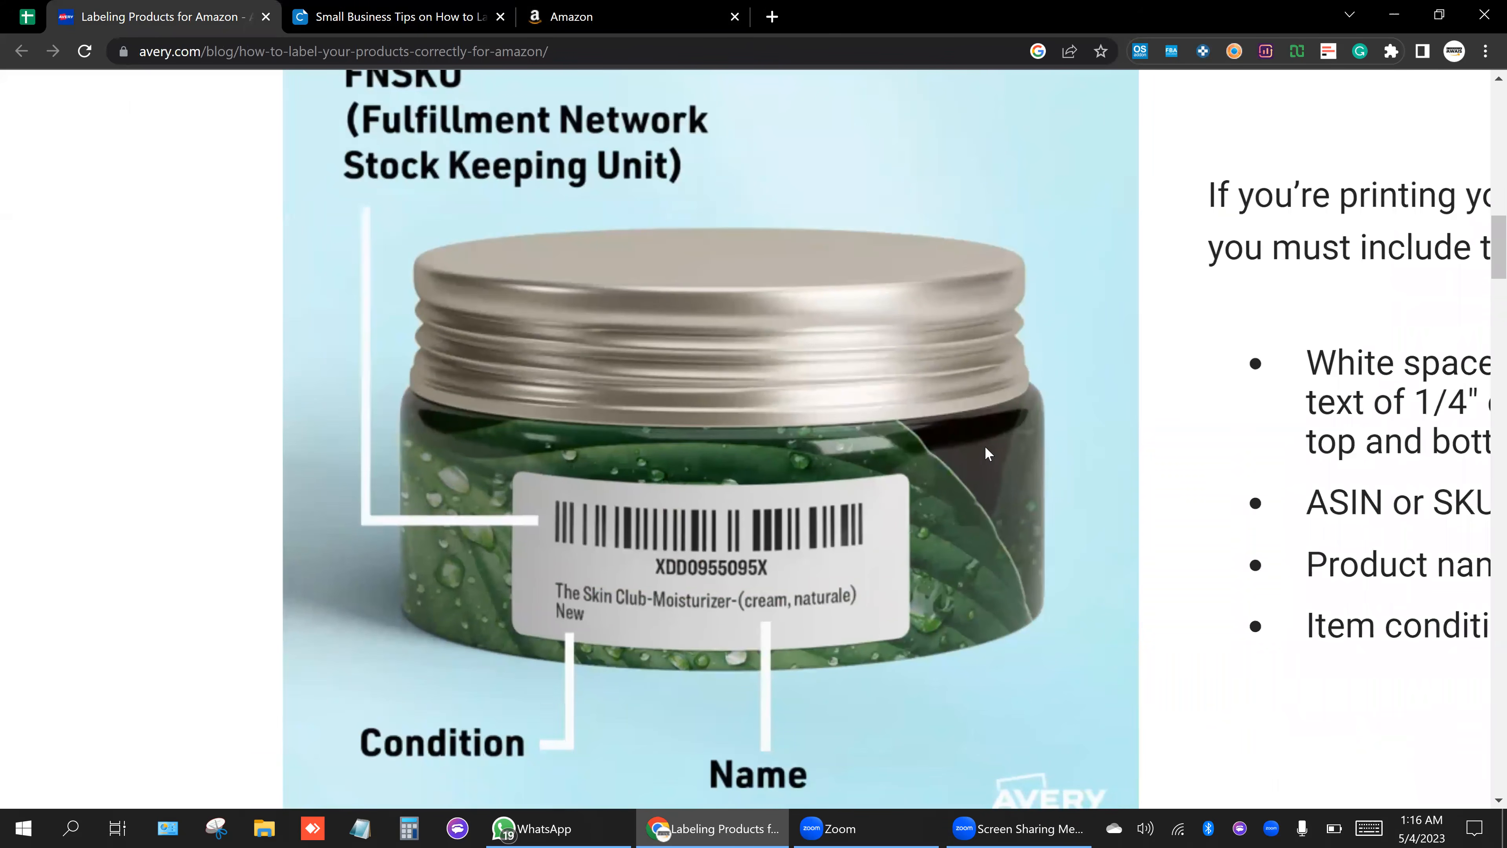
scroll(986, 454, down, 2)
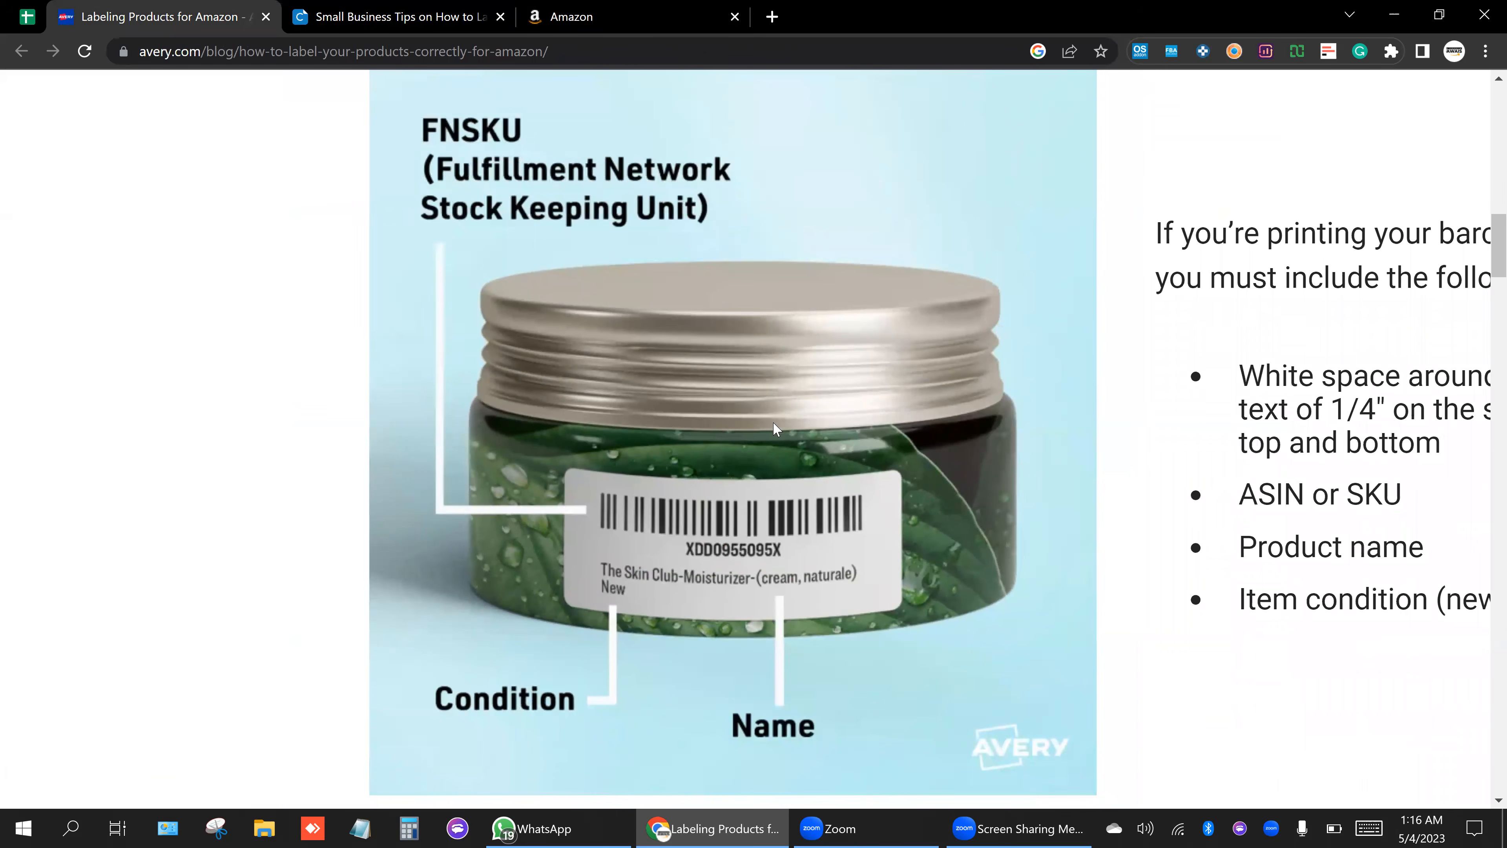
scroll(765, 470, up, 2)
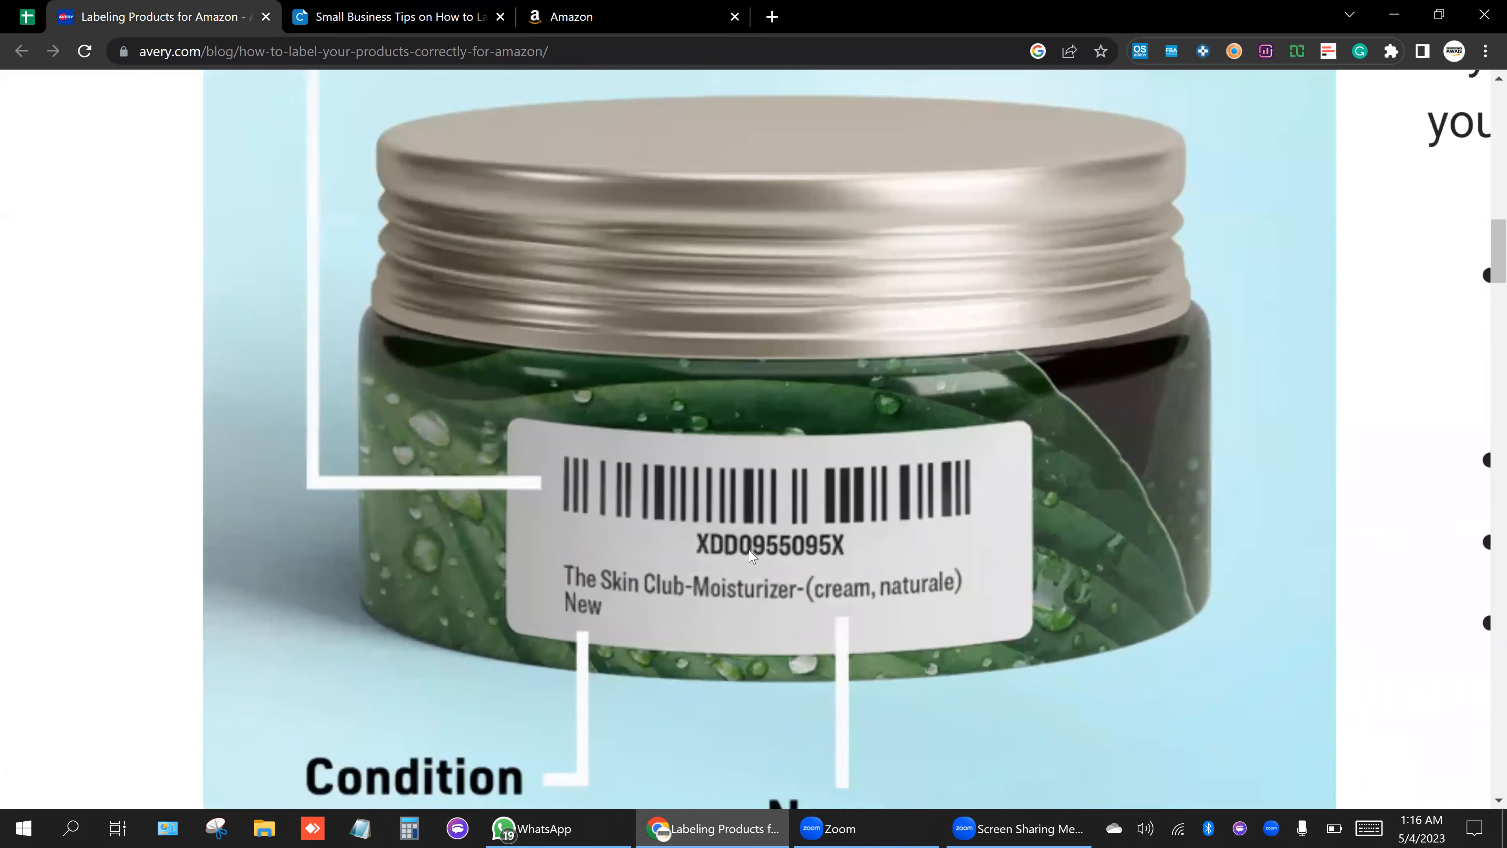
scroll(757, 557, down, 2)
scroll(780, 561, right, 1)
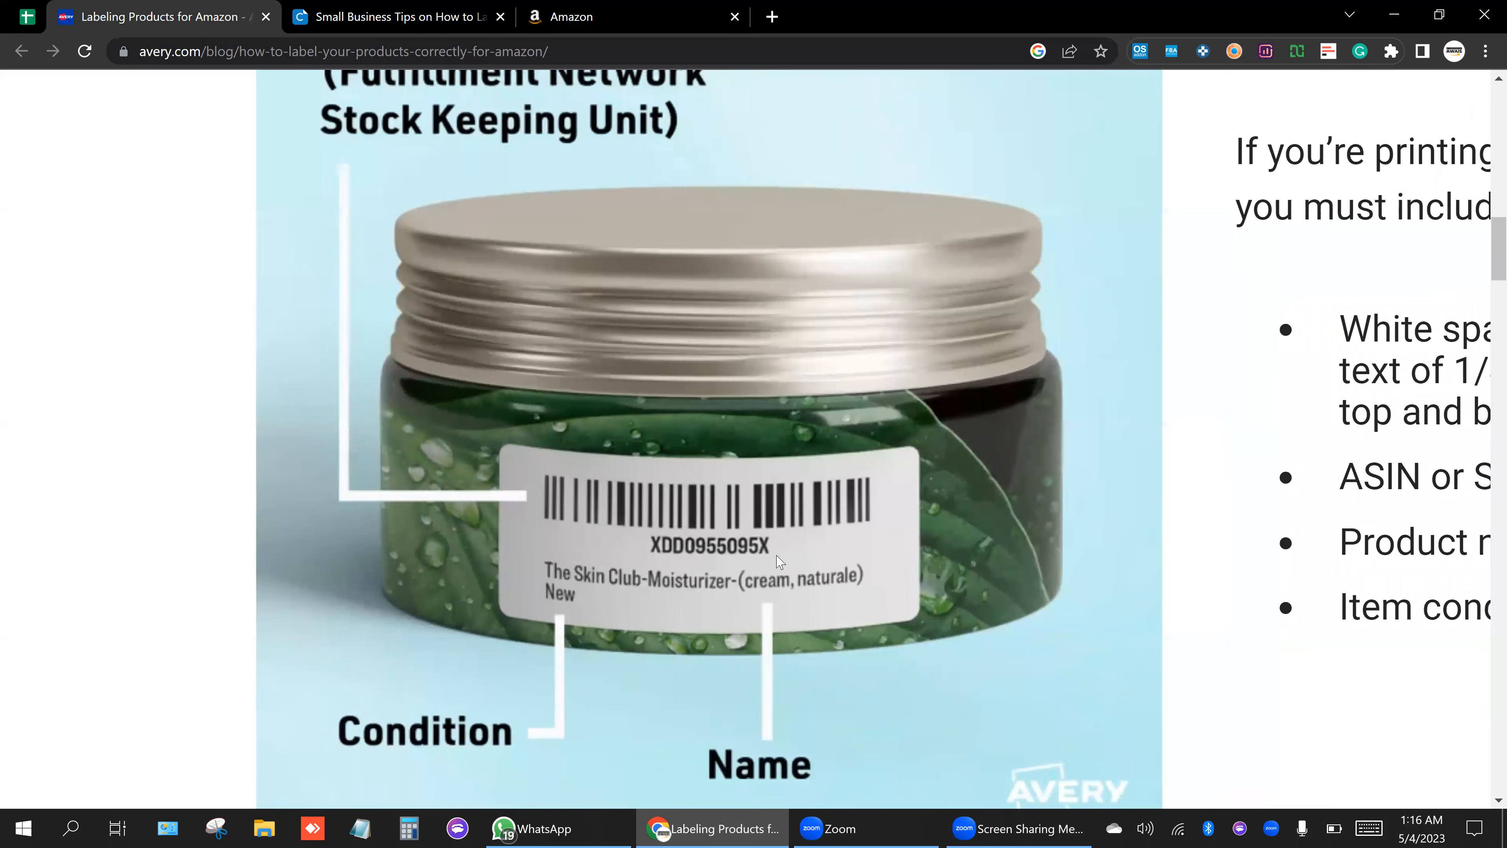
scroll(780, 561, left, 1)
scroll(579, 561, up, 1)
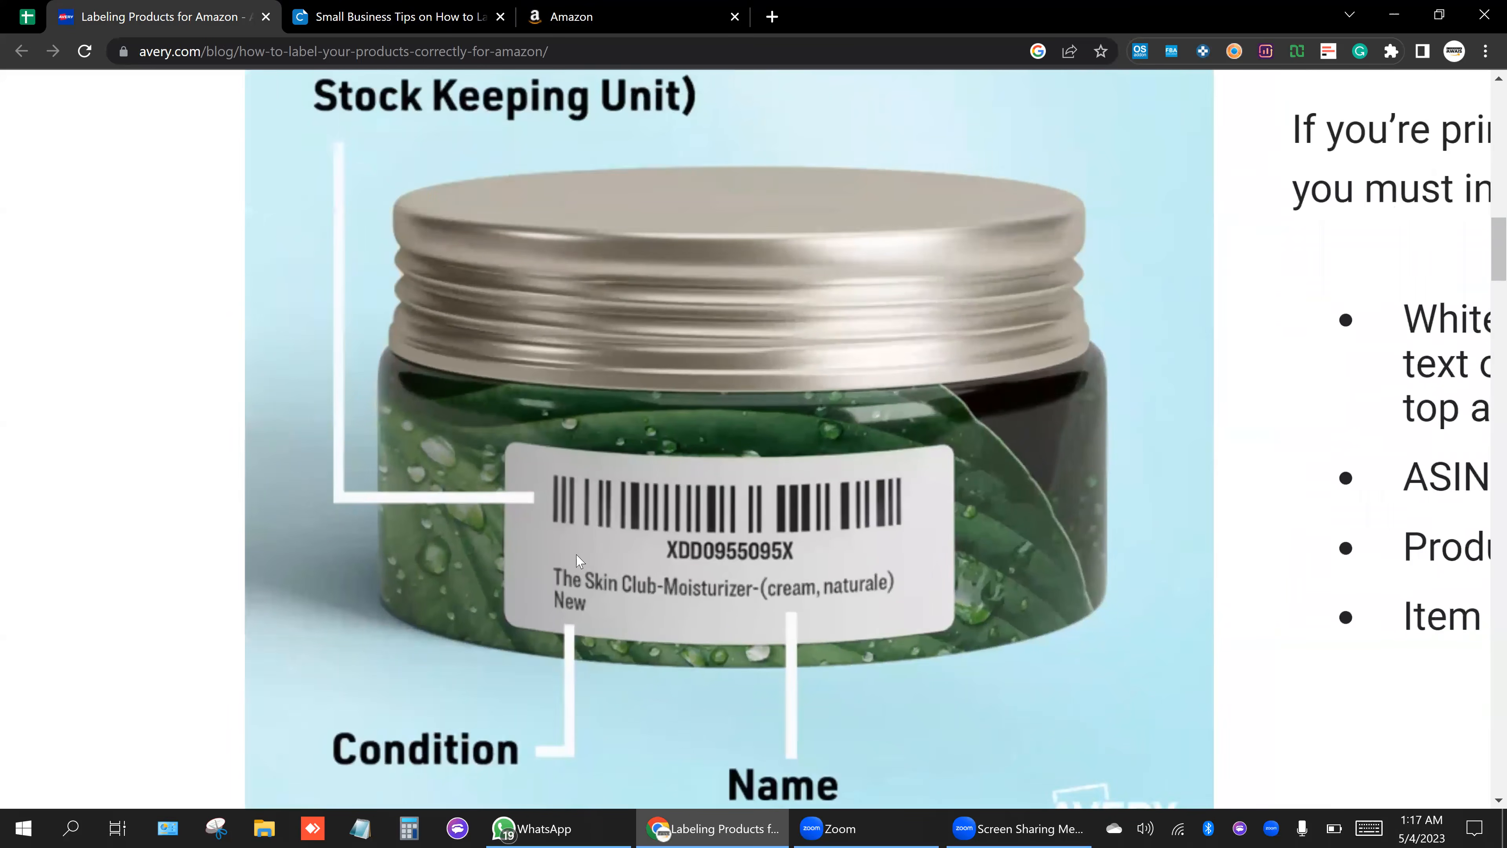
Examine the barcode, the code beneath it and the product name on the jar's label up close.
scroll(578, 561, up, 4)
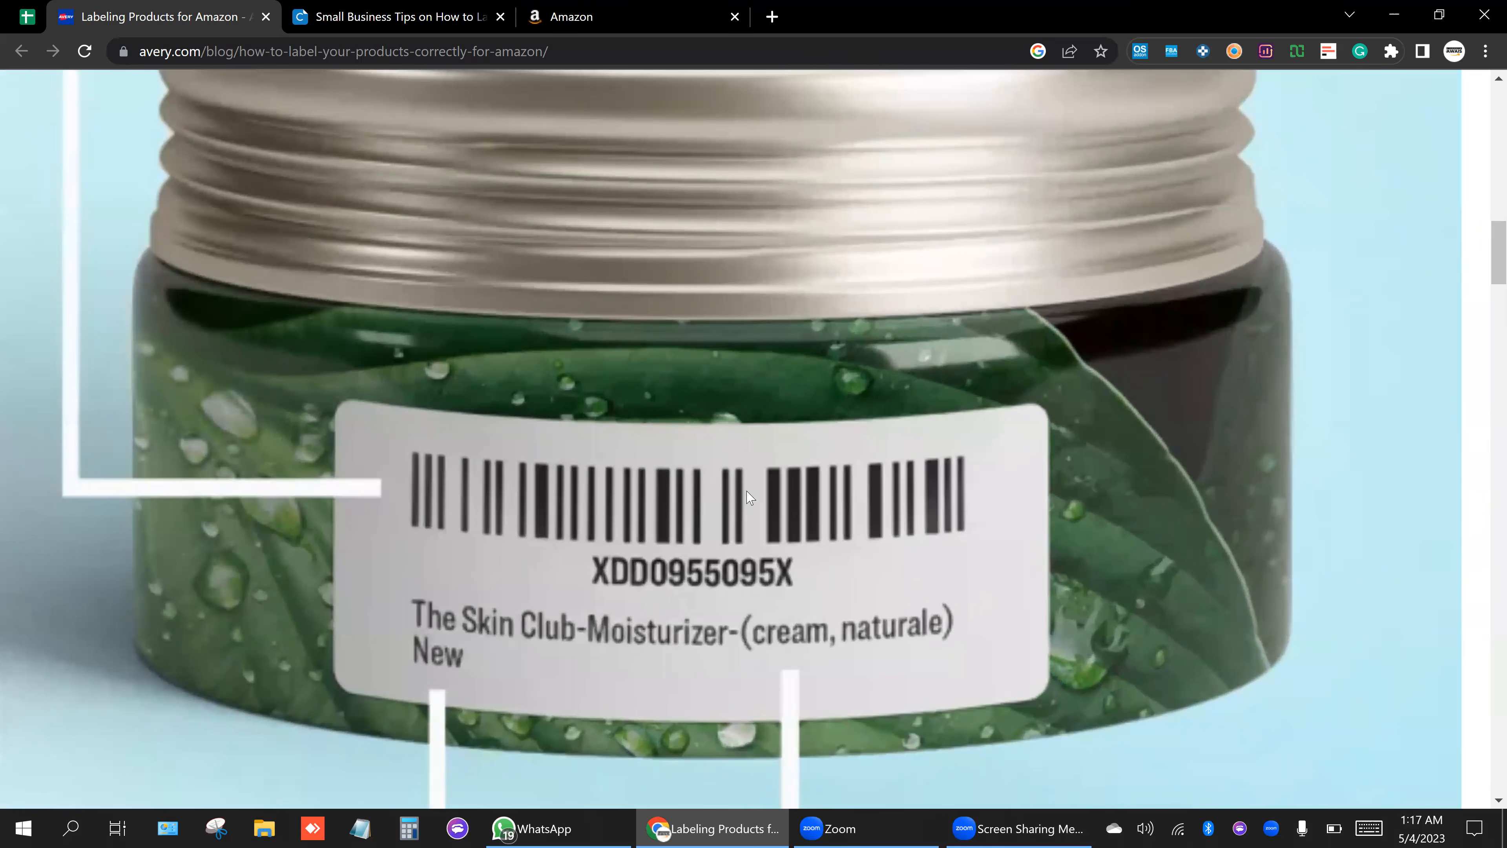
scroll(749, 497, down, 2)
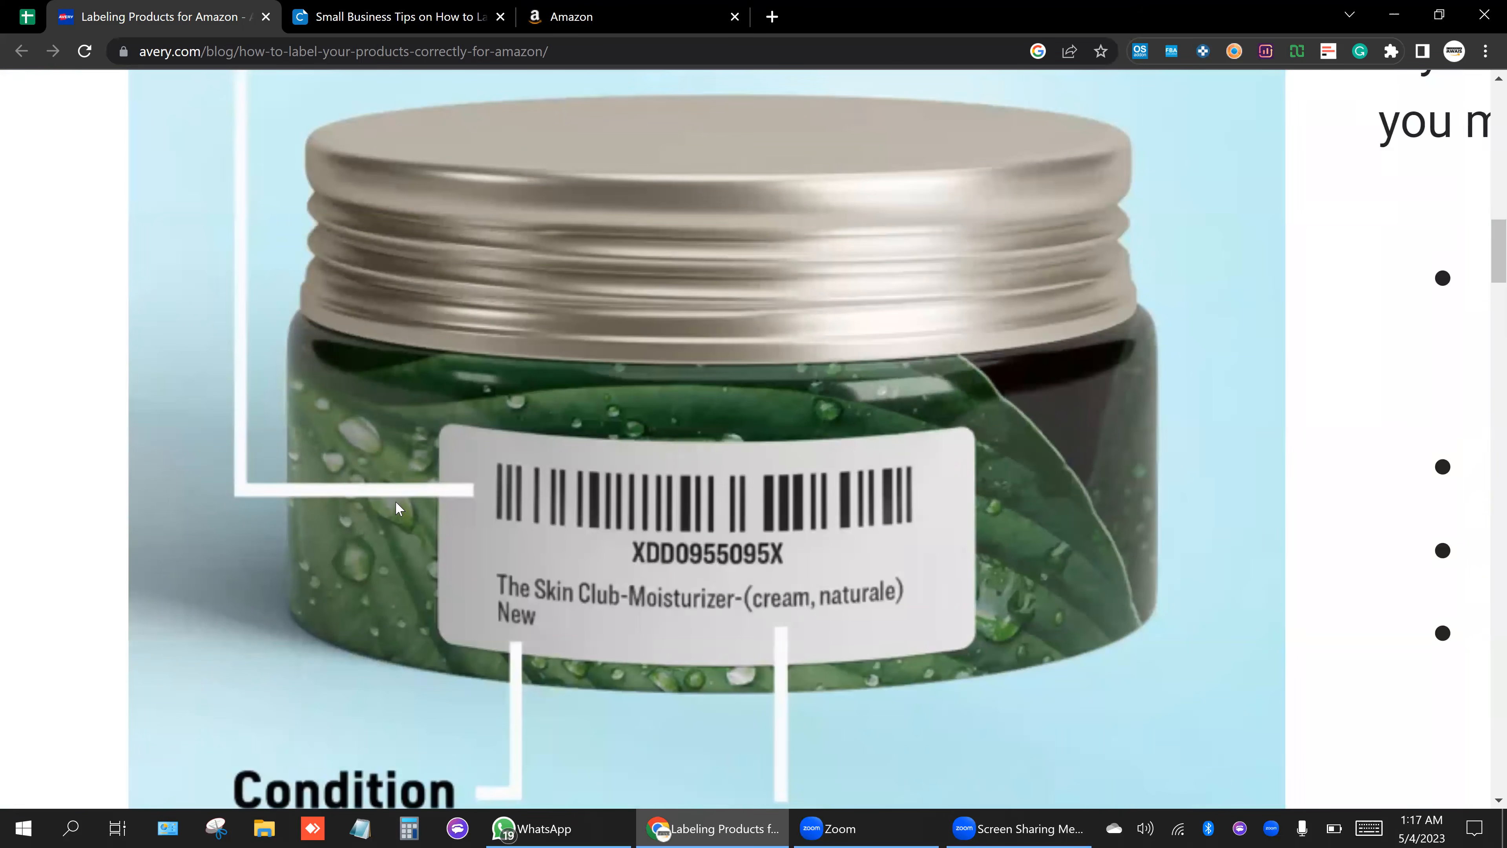
scroll(618, 500, down, 3)
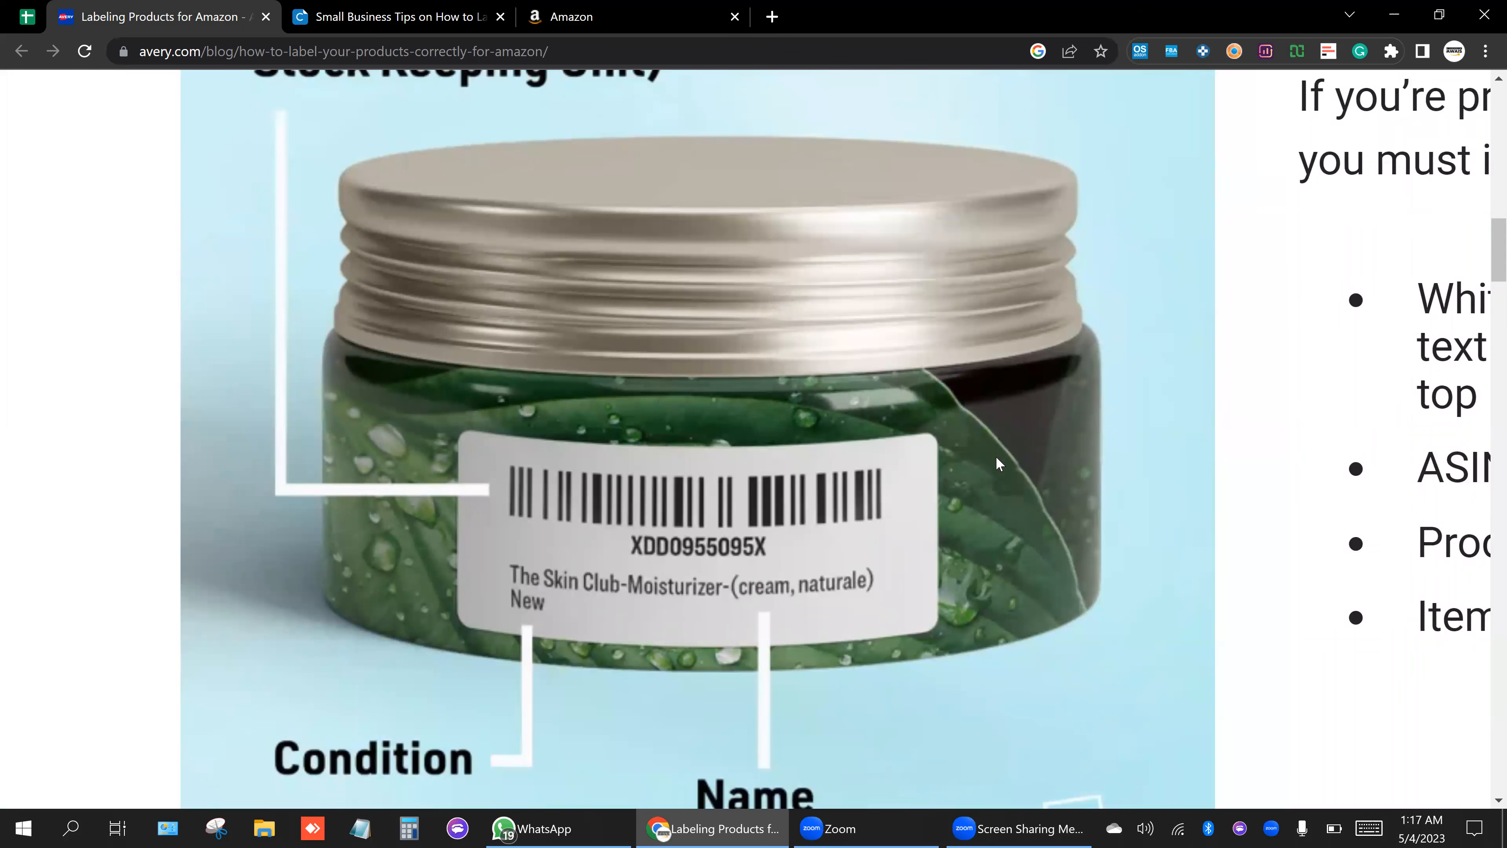
scroll(895, 486, up, 1)
scroll(898, 490, up, 1)
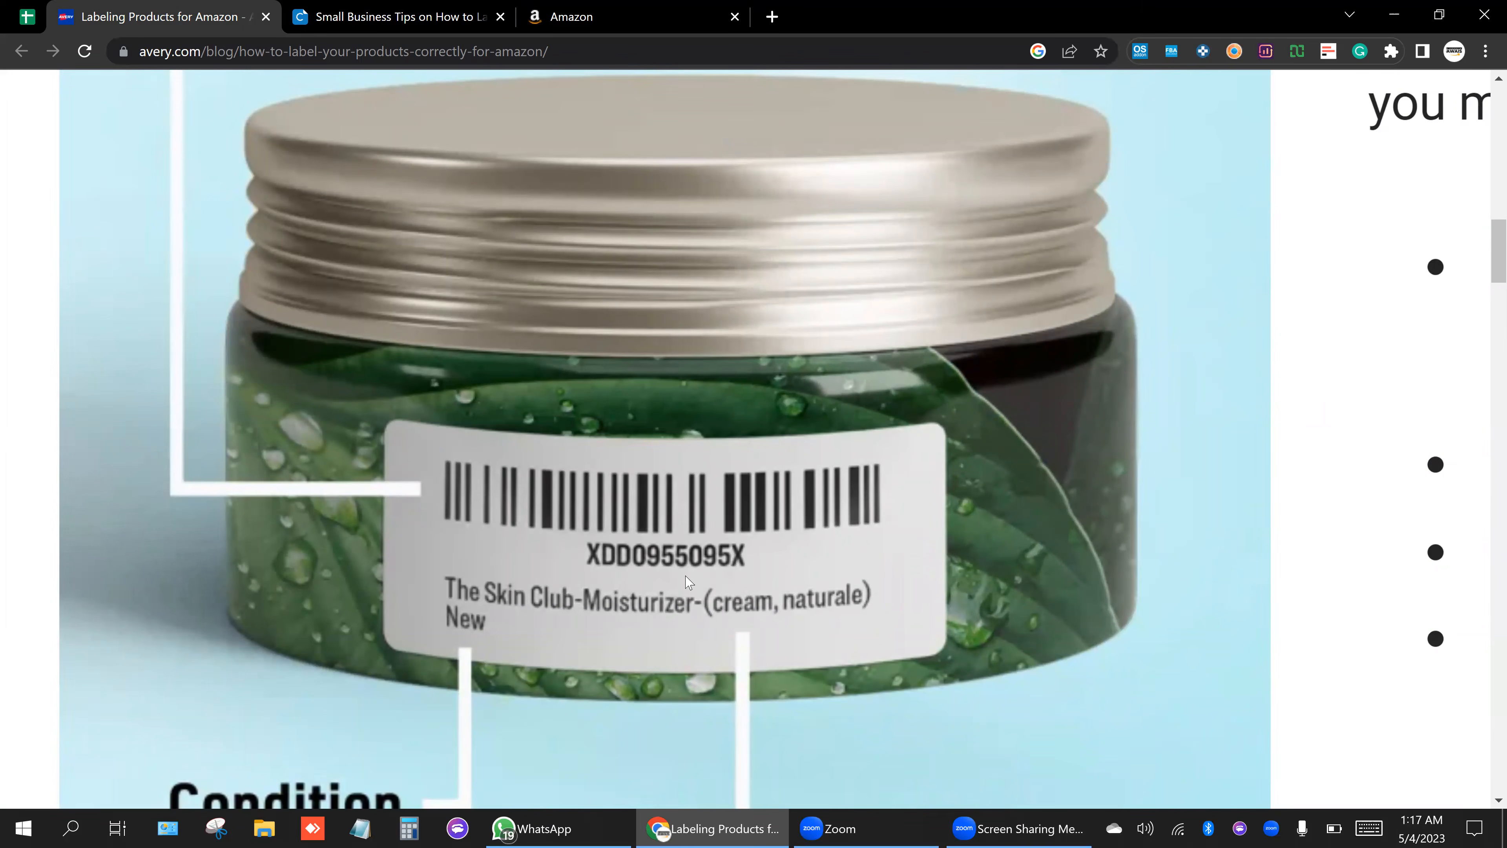
scroll(687, 581, down, 2)
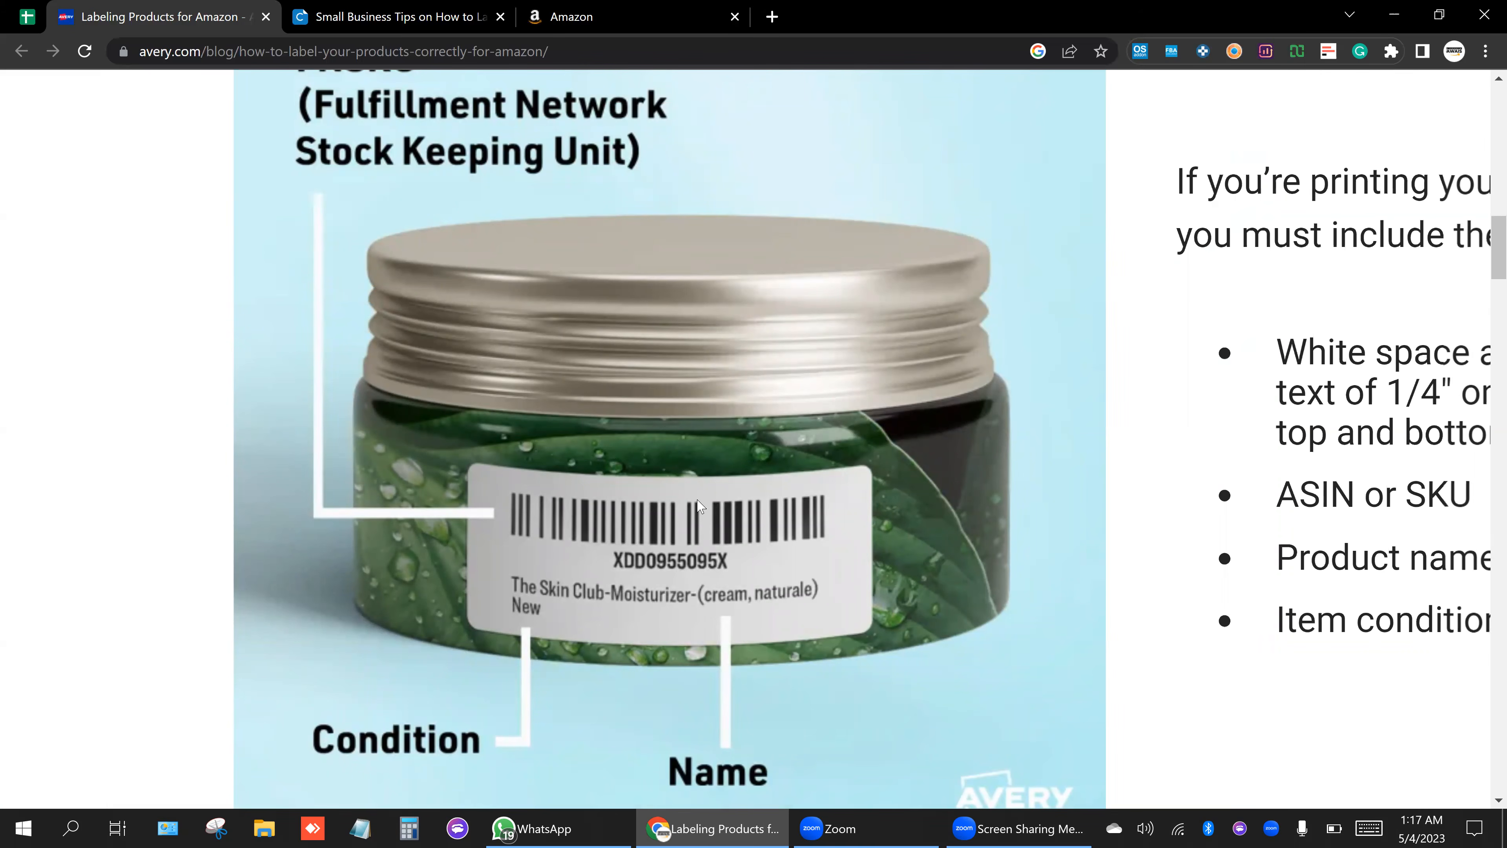
Return to Seller Central's Manage Inventory page and select the PACK_OF_KNIFE listing.
click(590, 12)
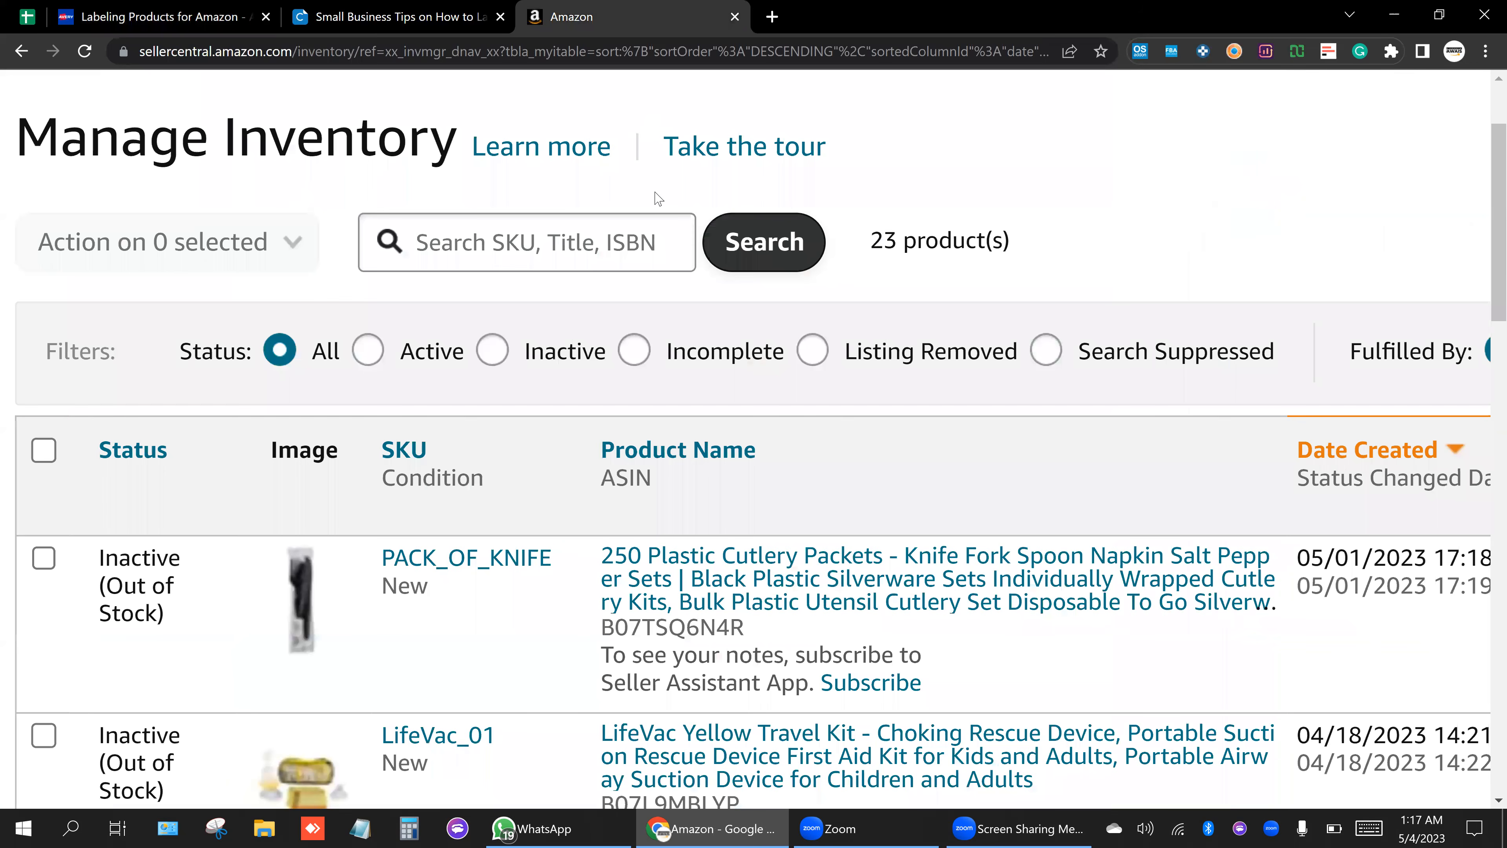
scroll(720, 239, down, 3)
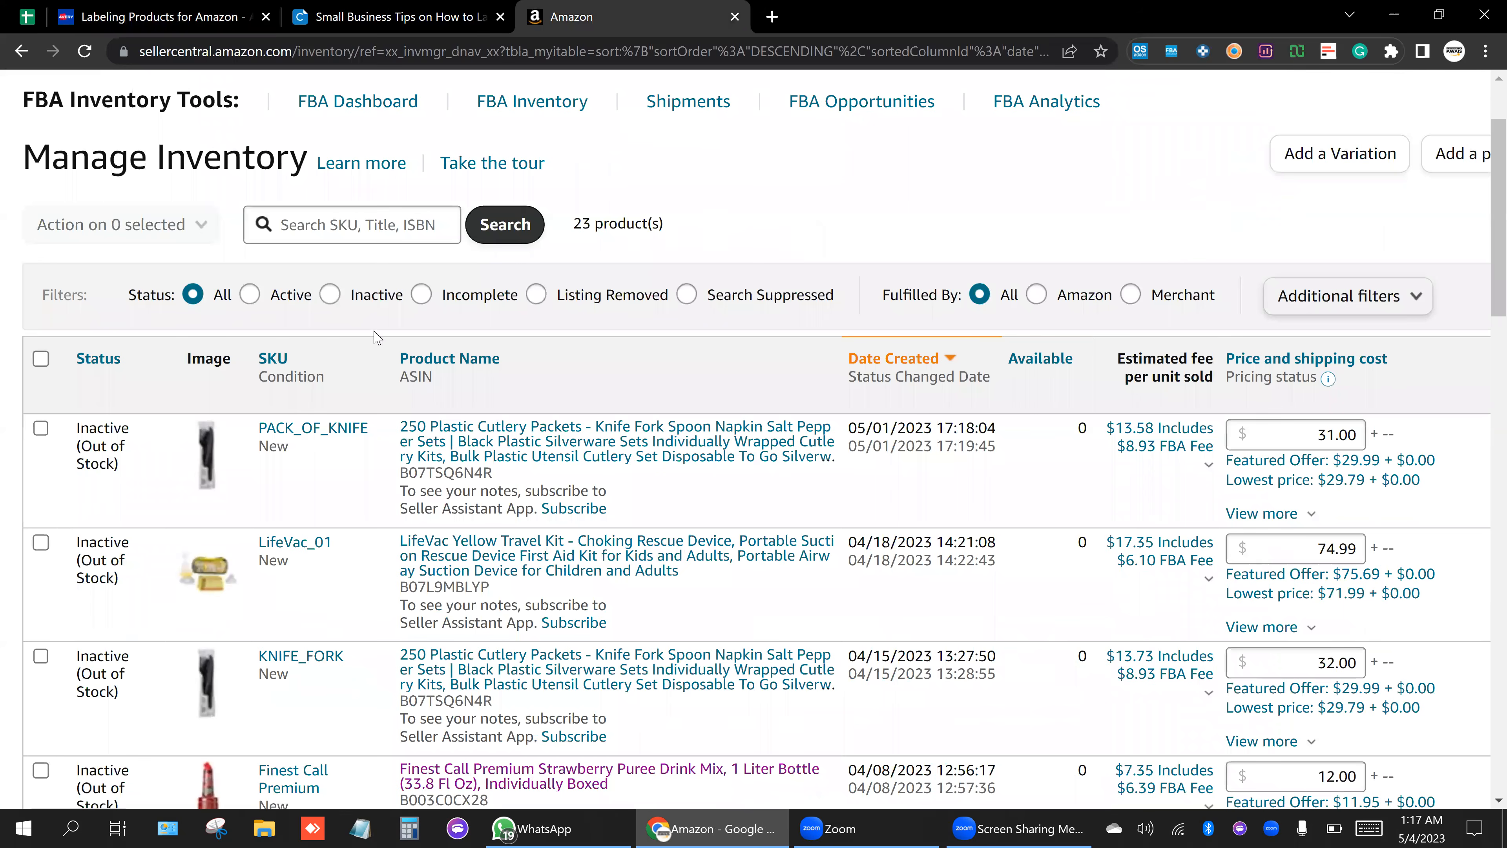
scroll(71, 514, up, 3)
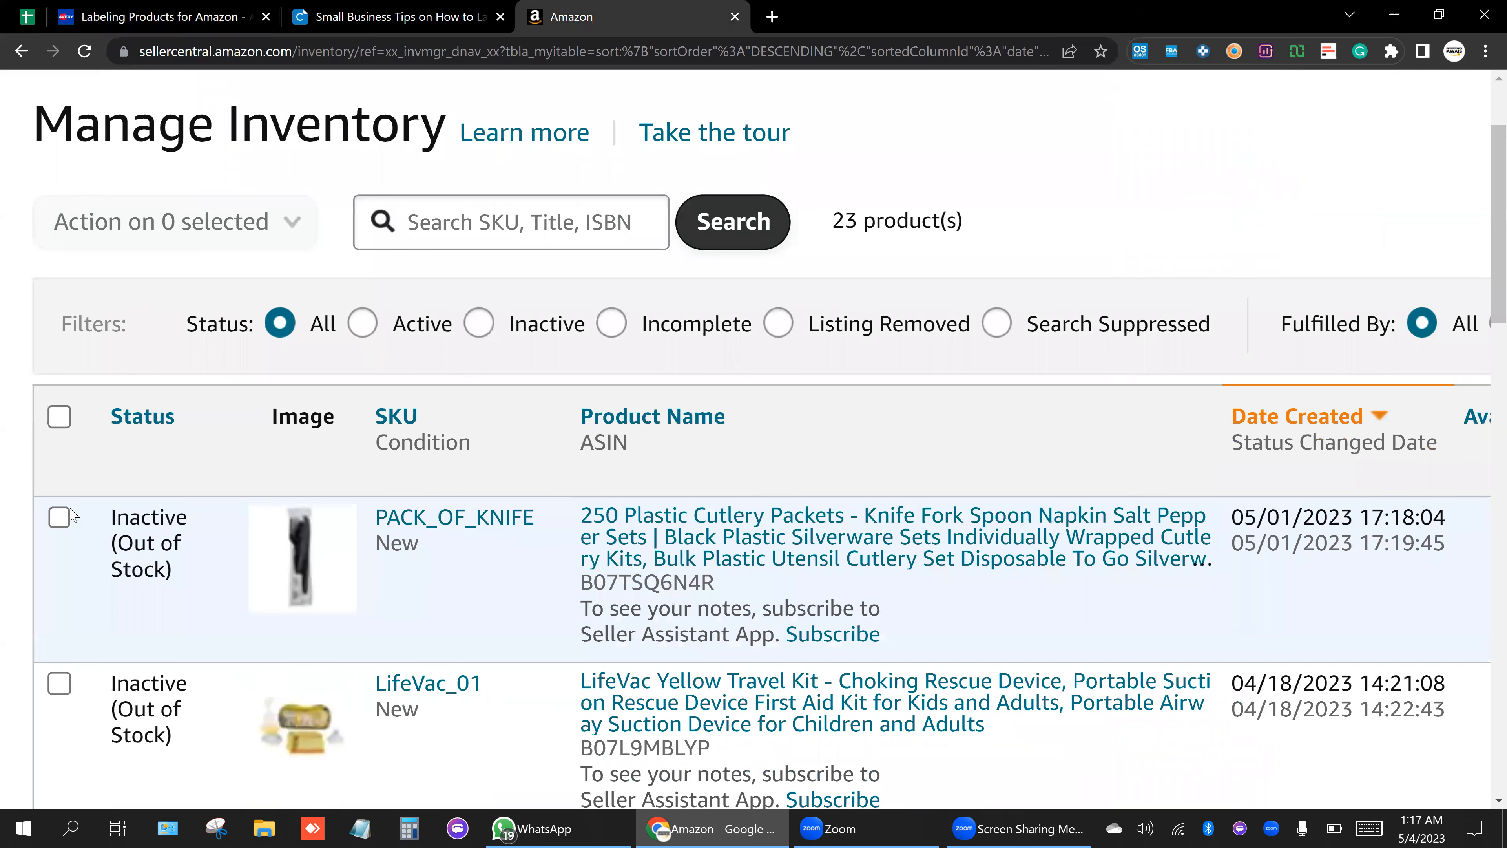
scroll(107, 537, up, 3)
click(98, 528)
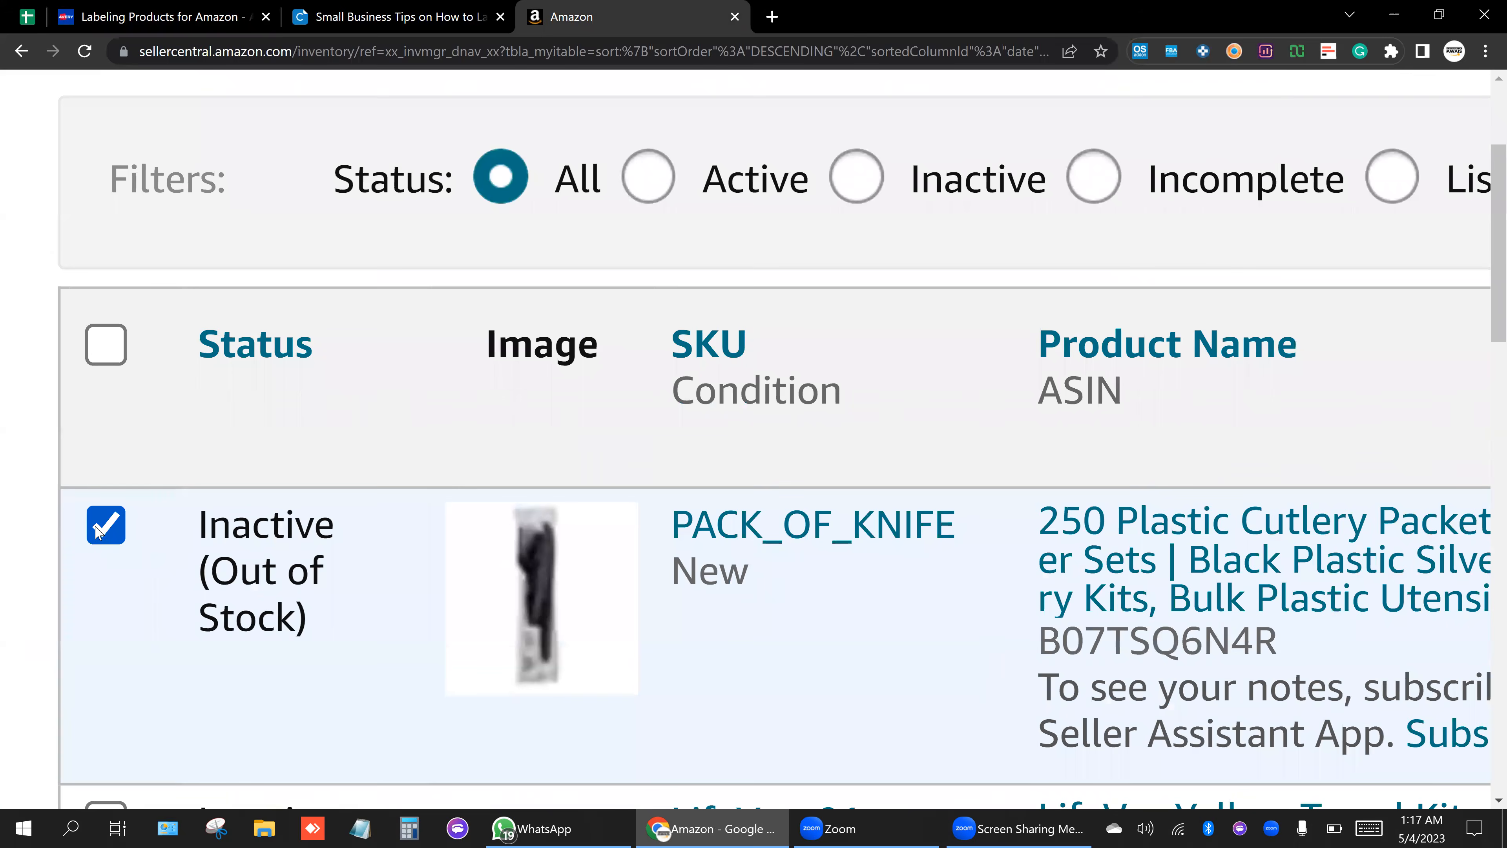
scroll(104, 531, down, 1)
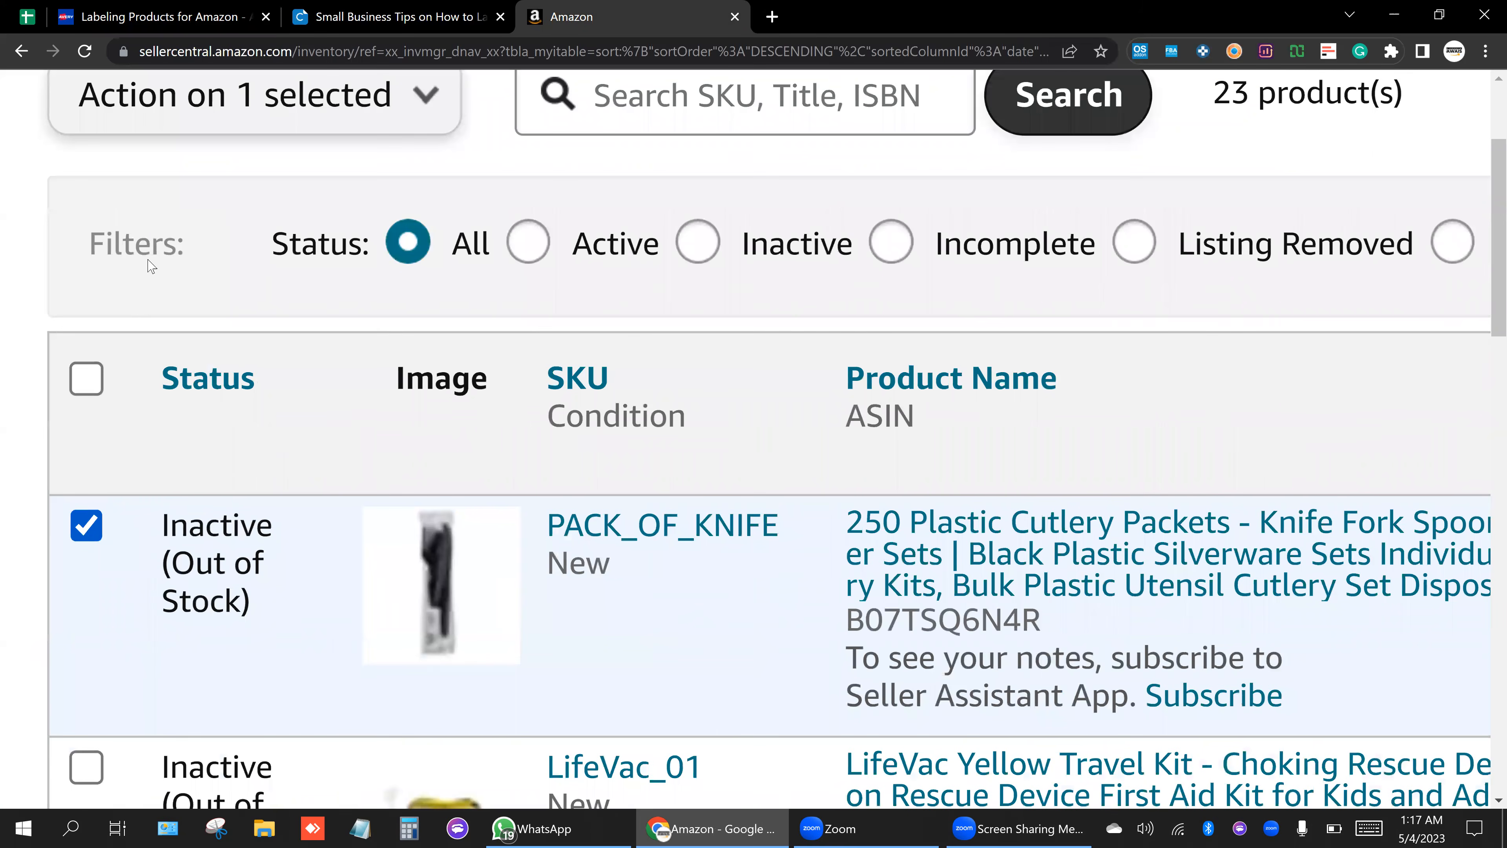
scroll(166, 233, down, 2)
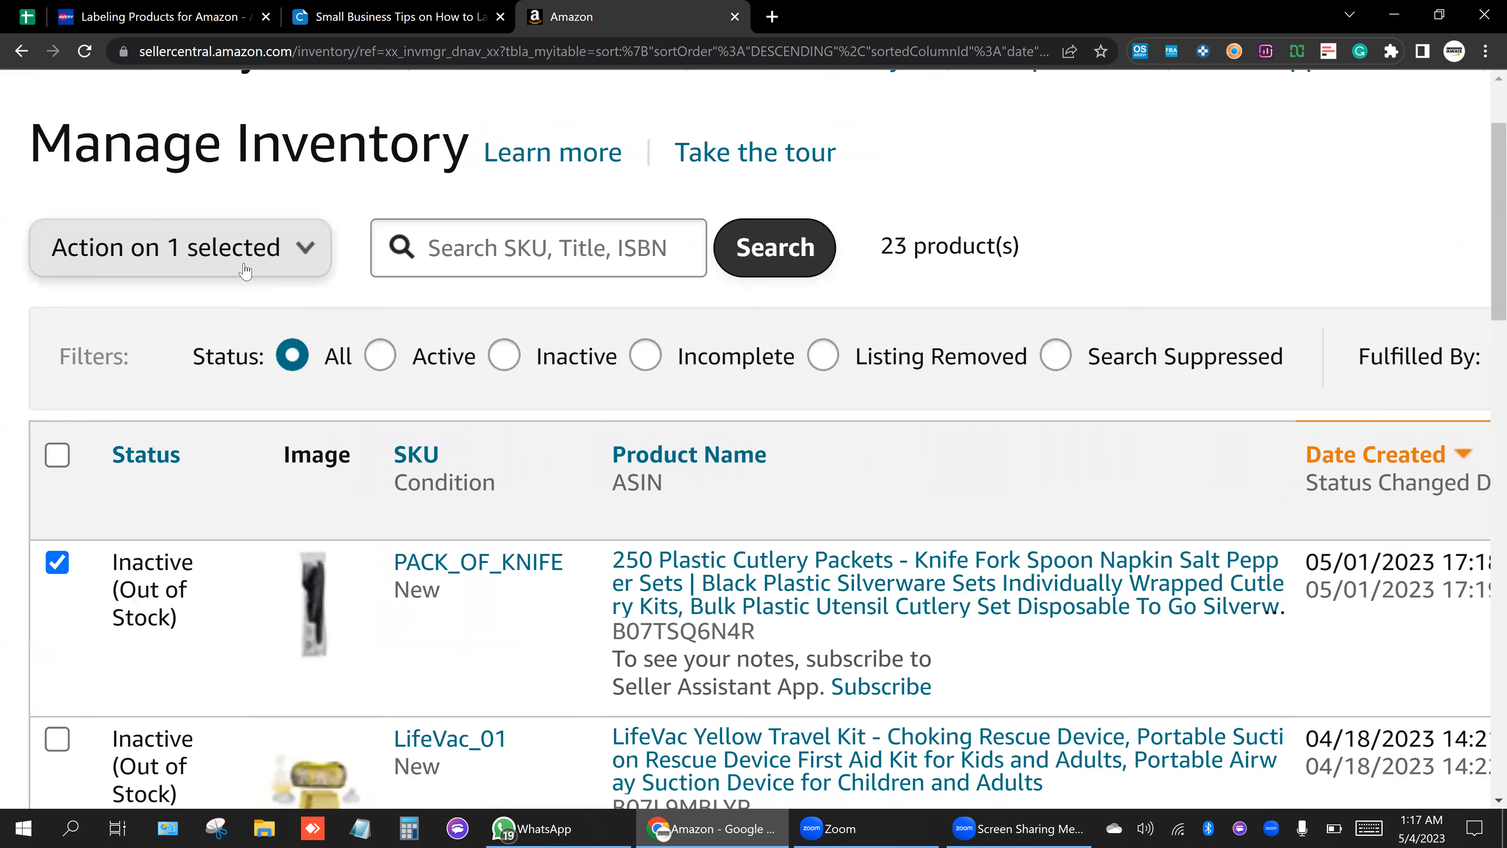
scroll(282, 276, up, 2)
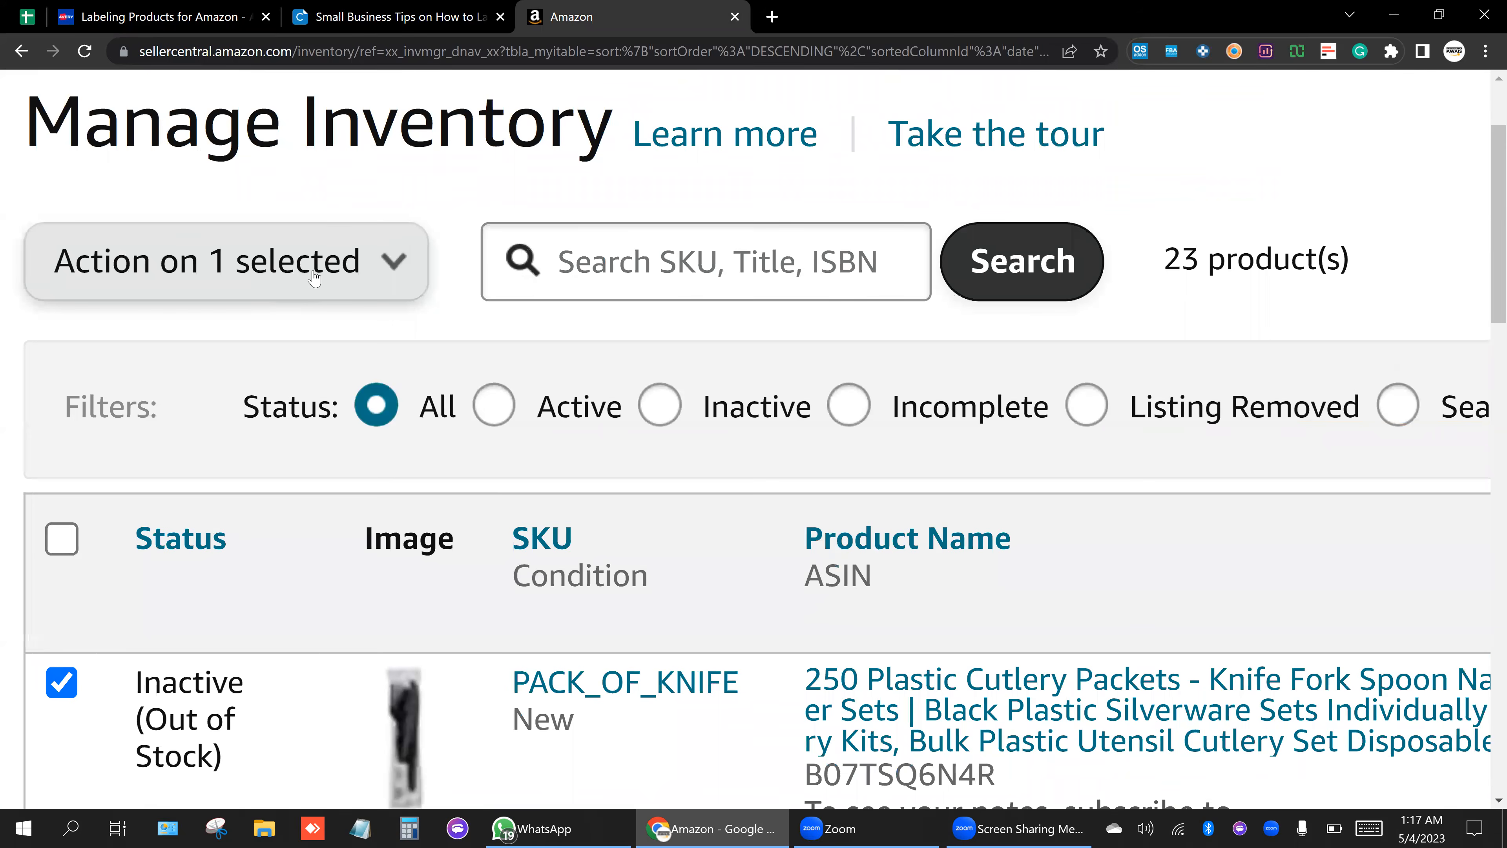
Choose to print item labels for the selected PACK_OF_KNIFE listing.
scroll(314, 277, down, 1)
click(309, 277)
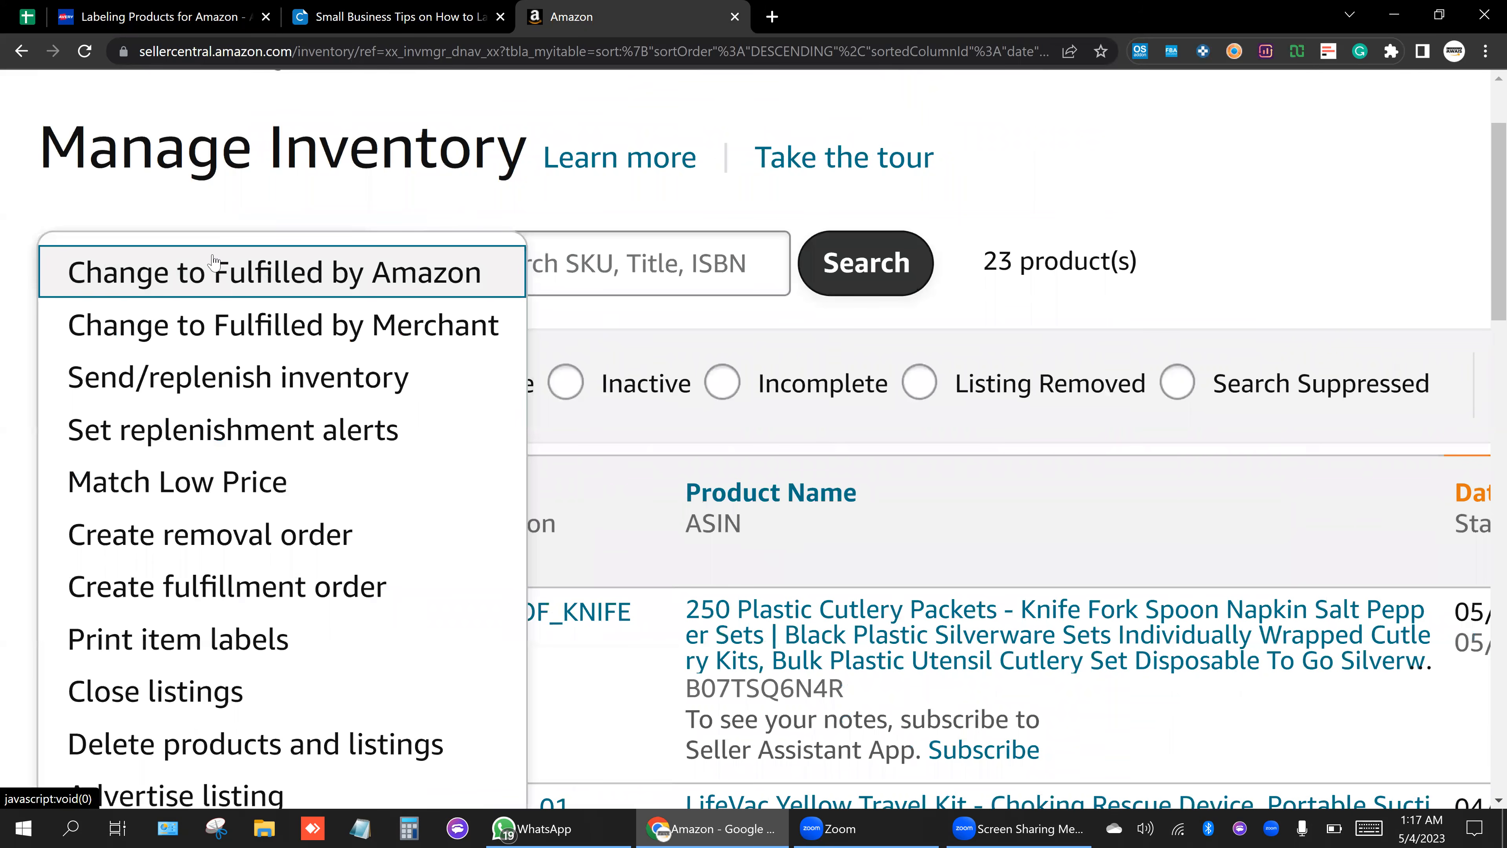
scroll(210, 260, down, 1)
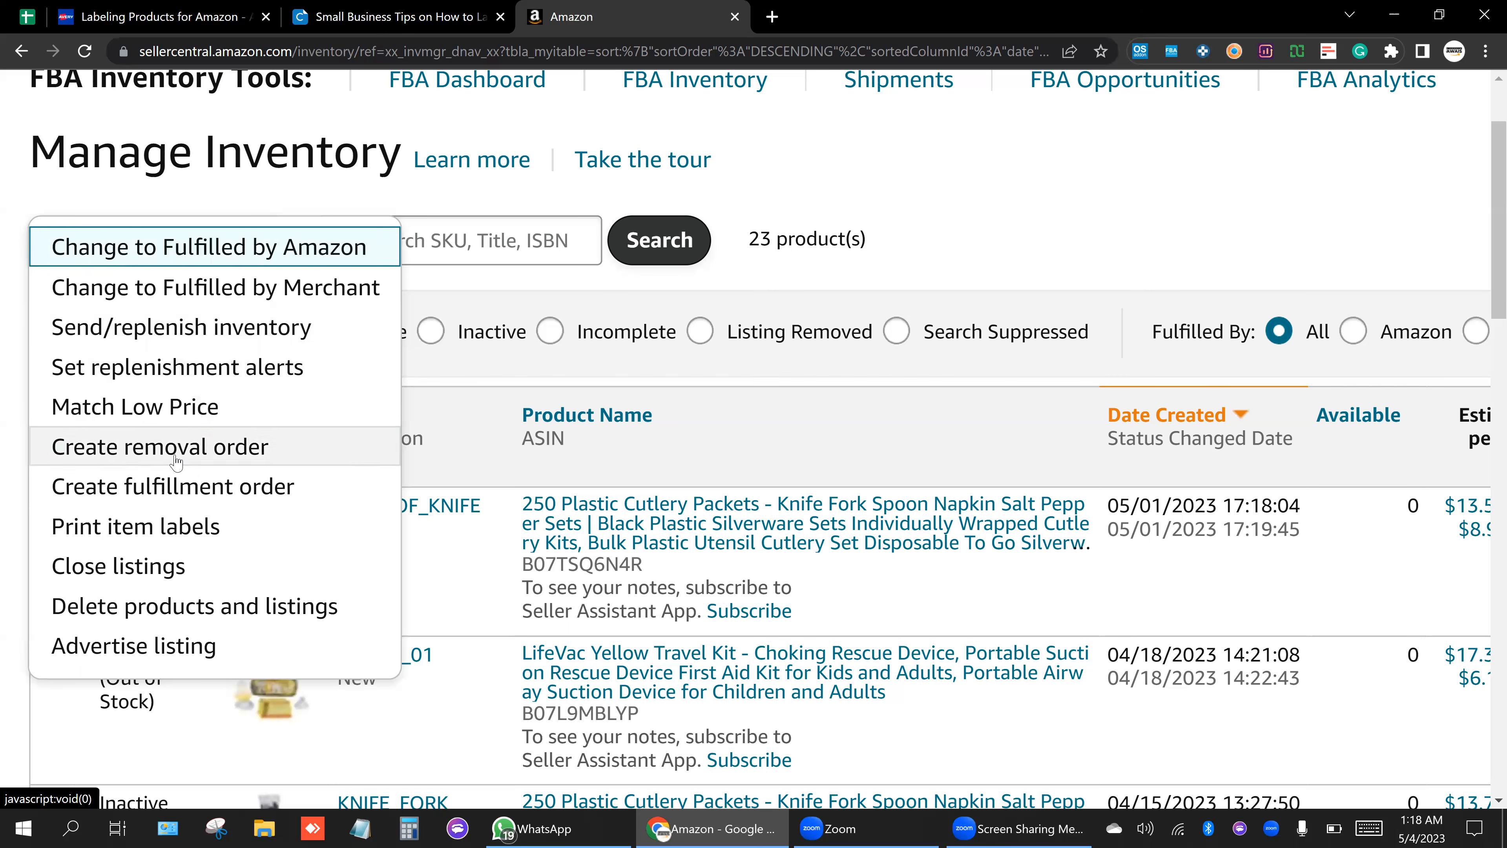
click(198, 534)
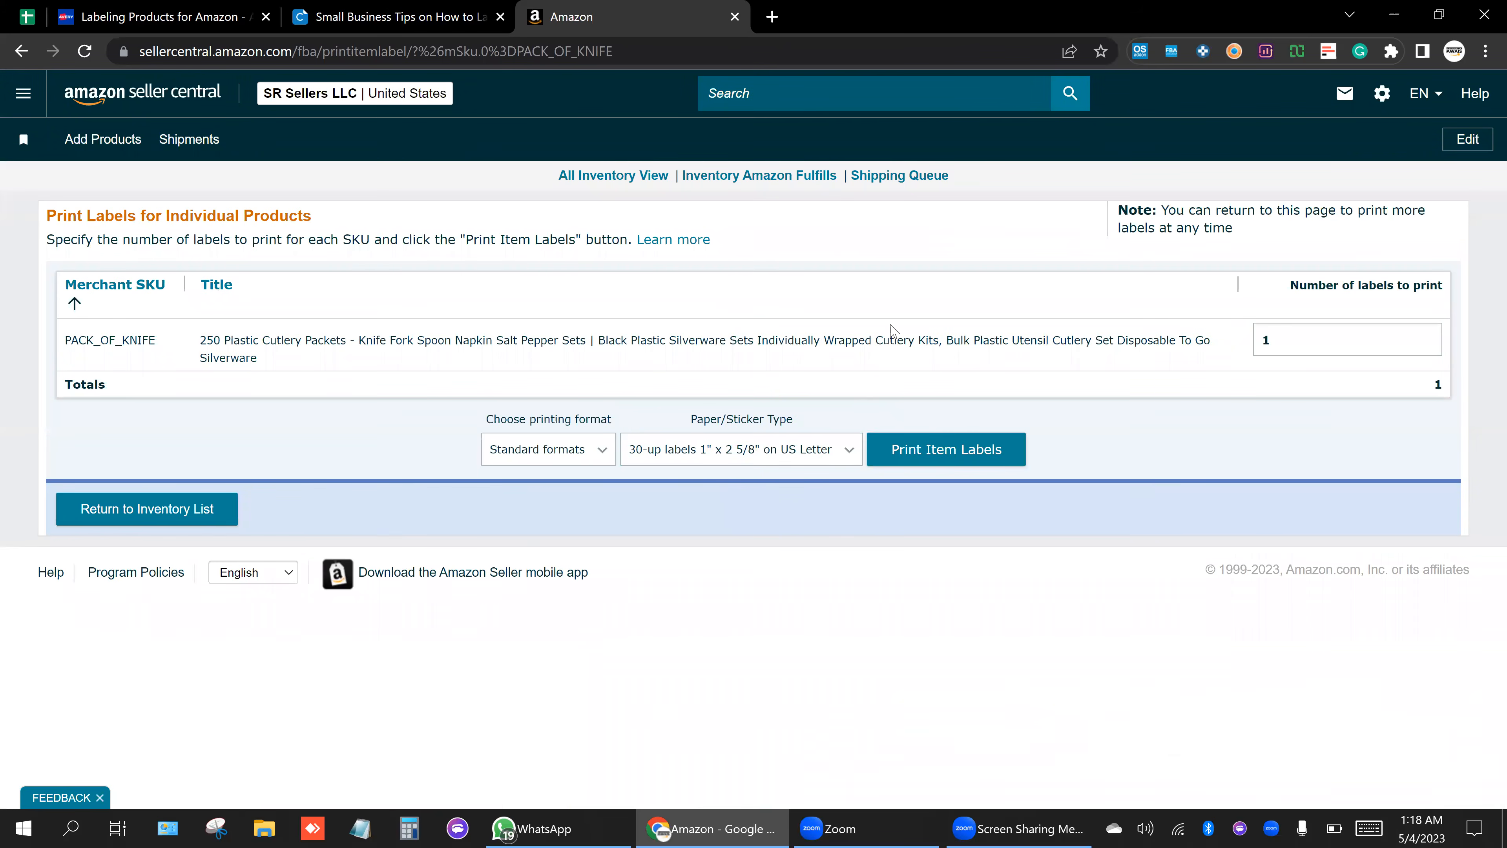
Set the number of PACK_OF_KNIFE labels to 5, generate the item labels and accept the barcode-covering reminder.
scroll(1261, 347, up, 2)
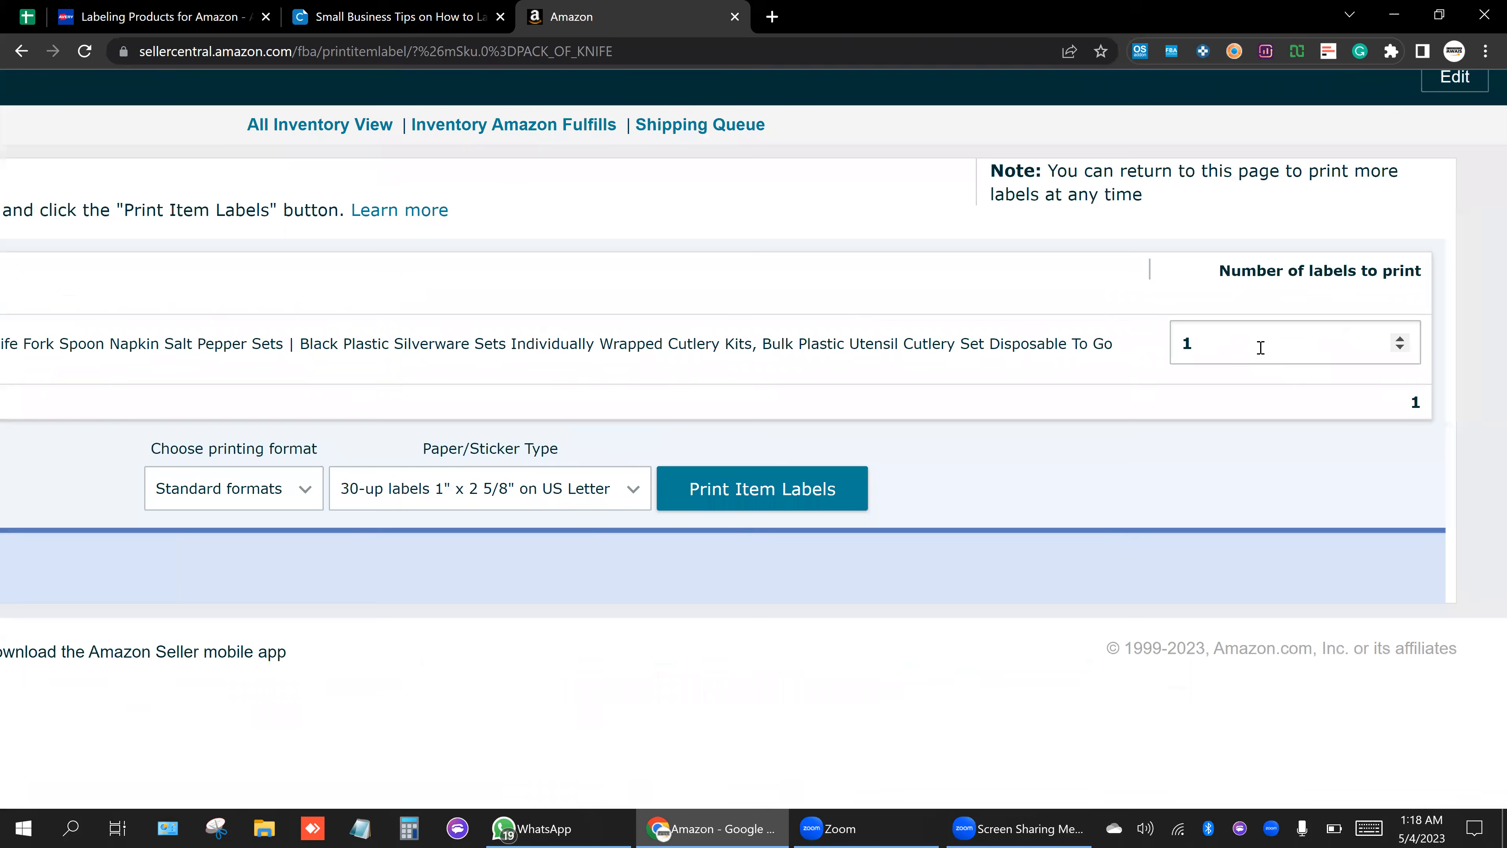
key(Tab)
text(5)
click(1198, 419)
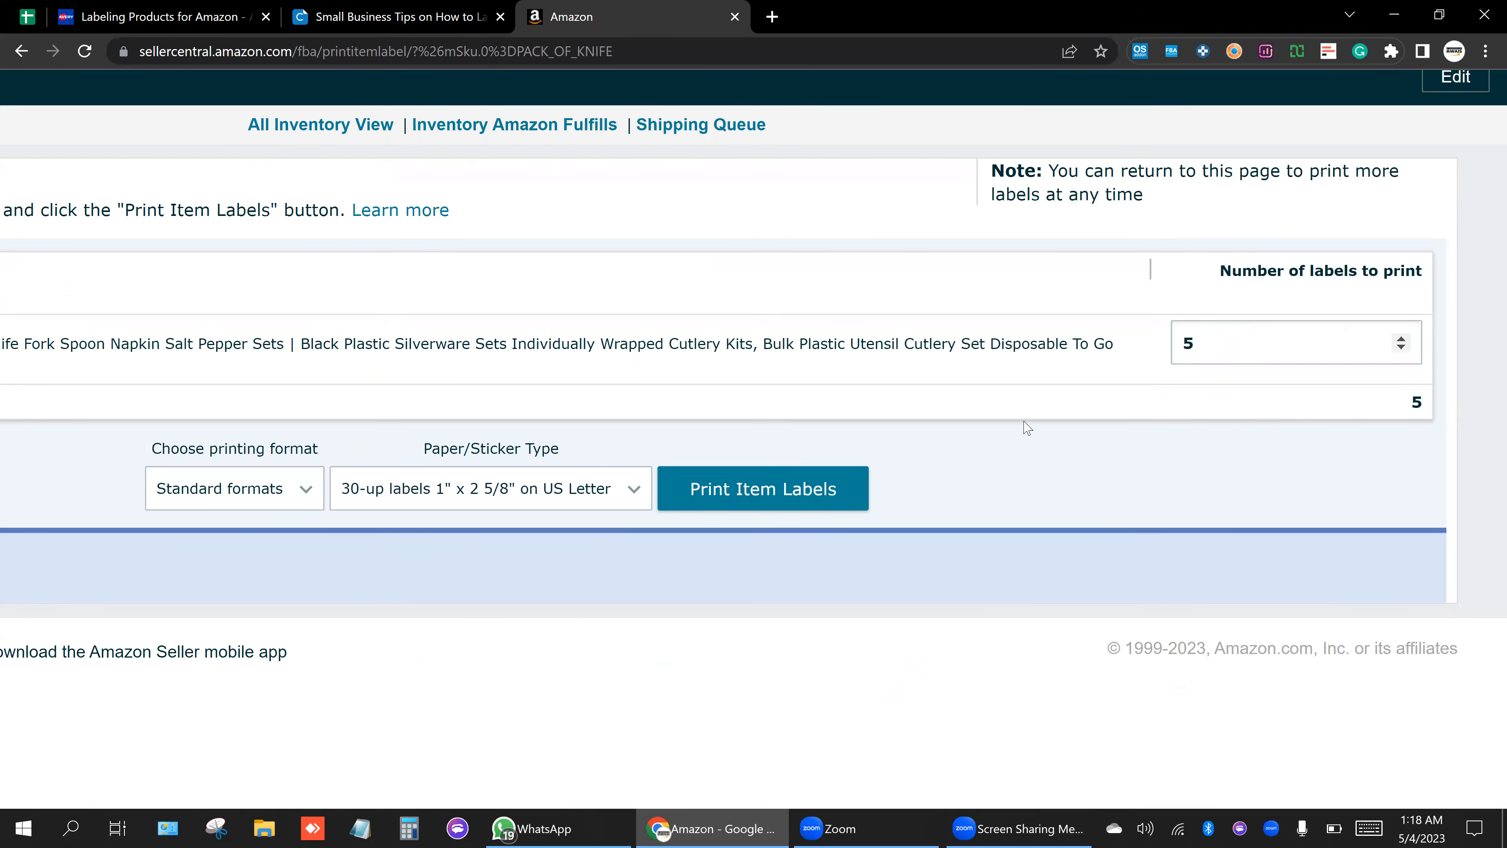
click(801, 478)
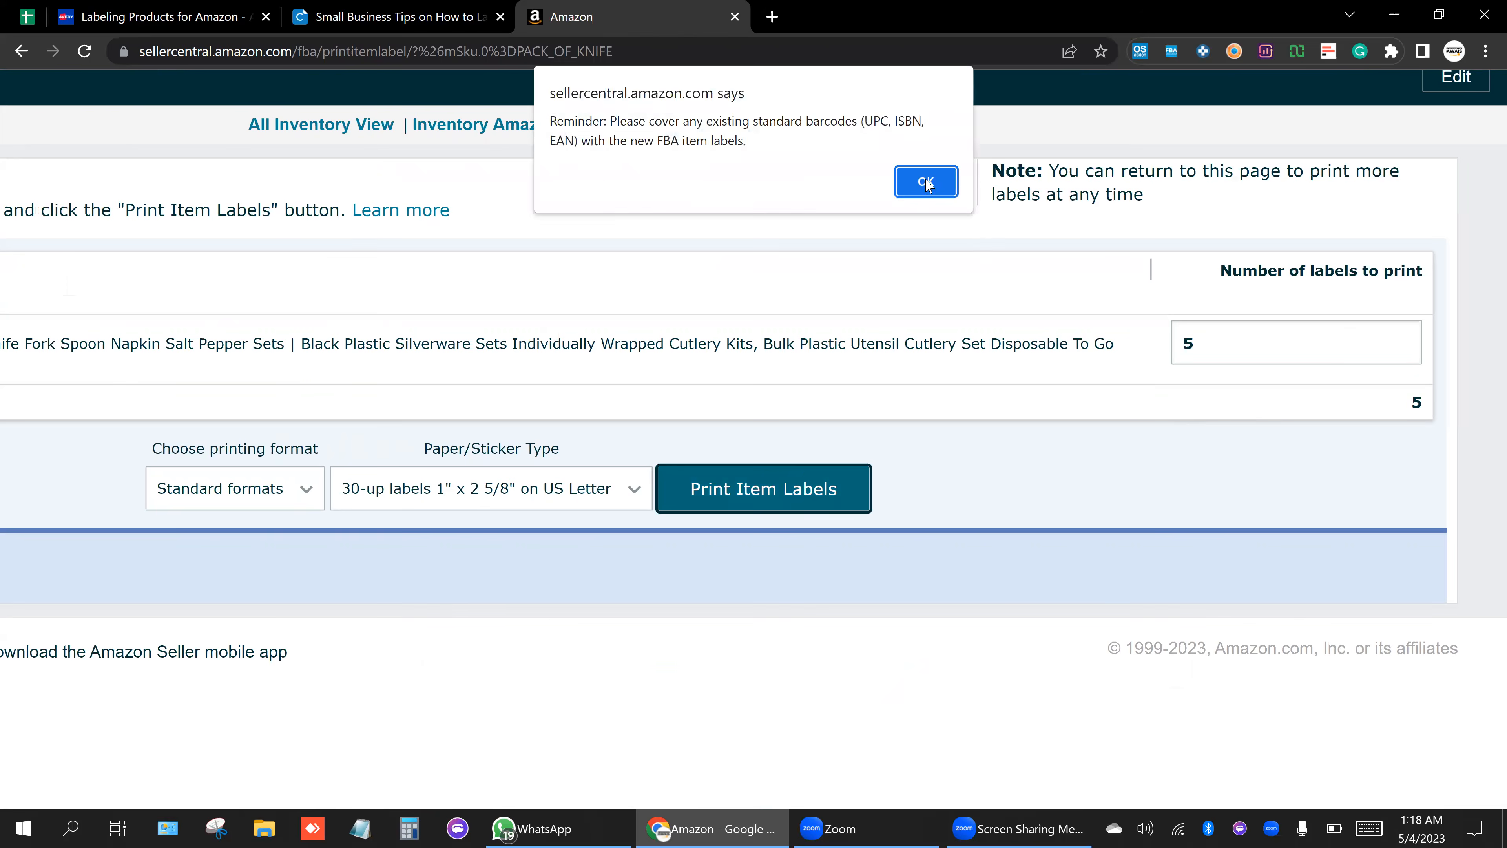
click(925, 183)
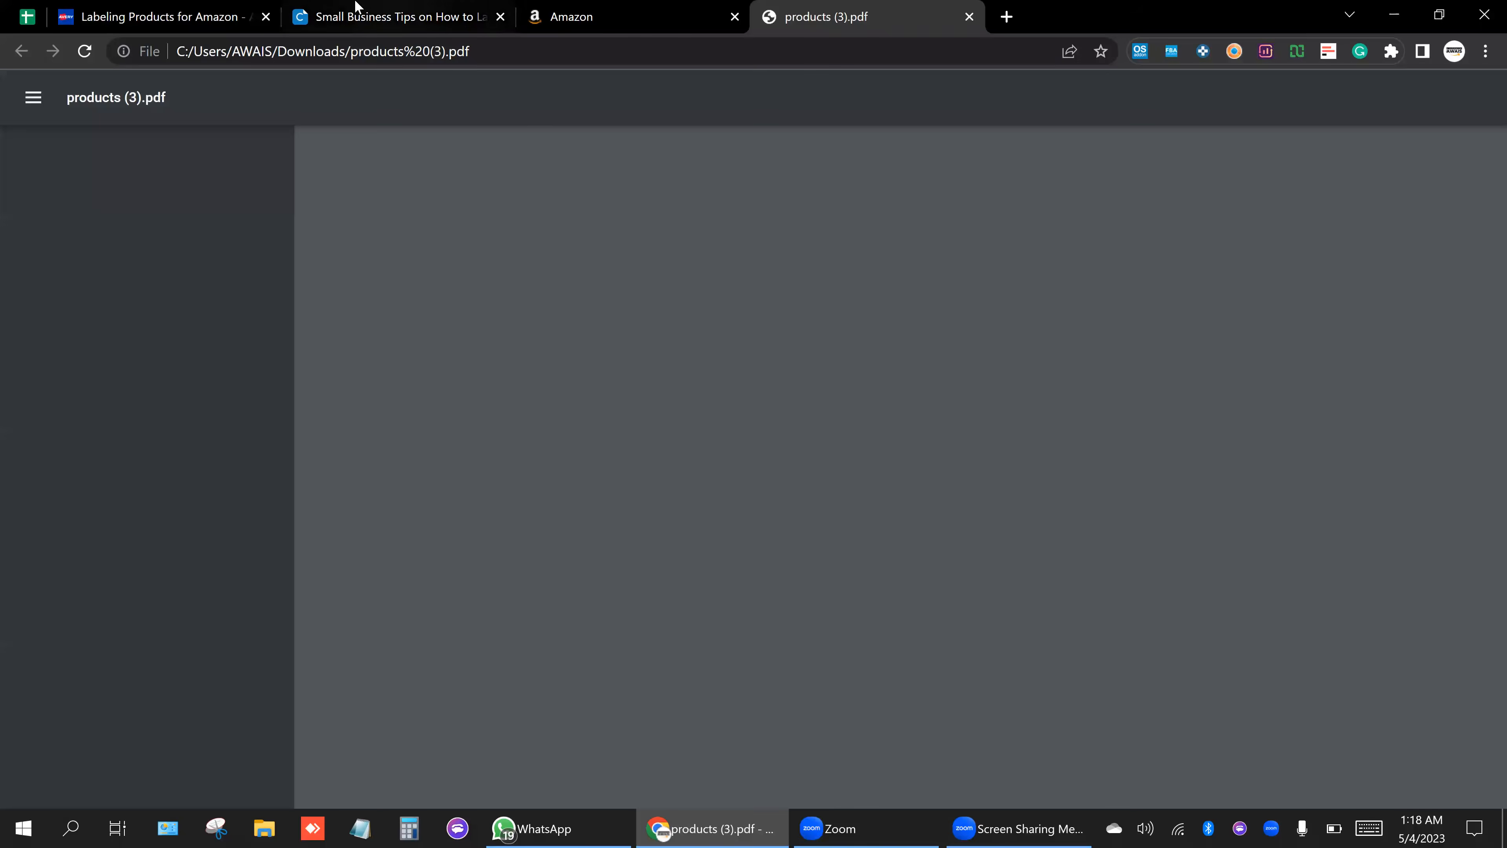
Compare the generated item label PDF with the jar label in the Avery article.
click(172, 7)
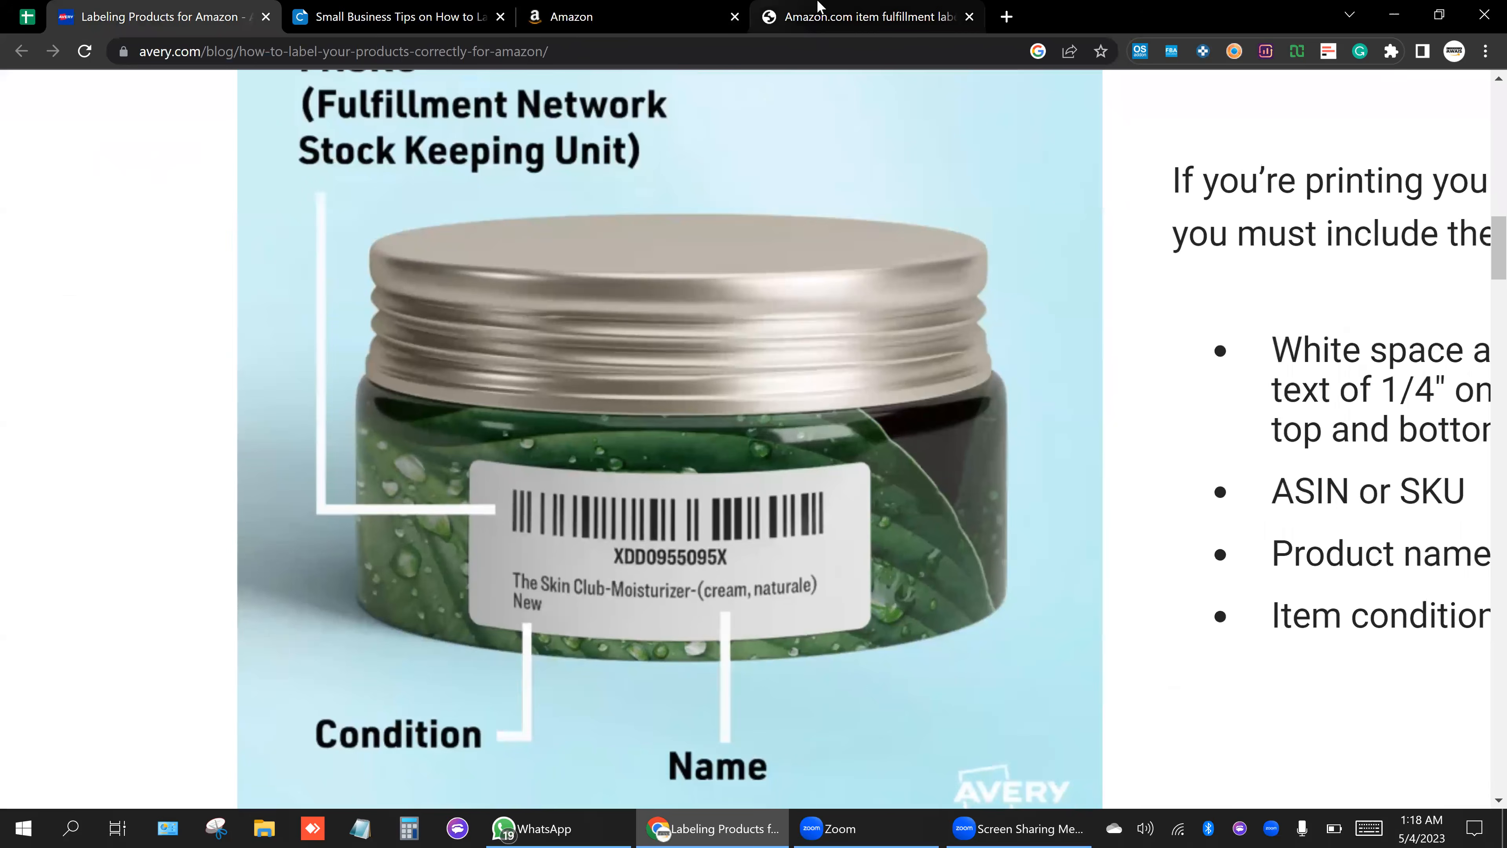
click(837, 18)
click(537, 13)
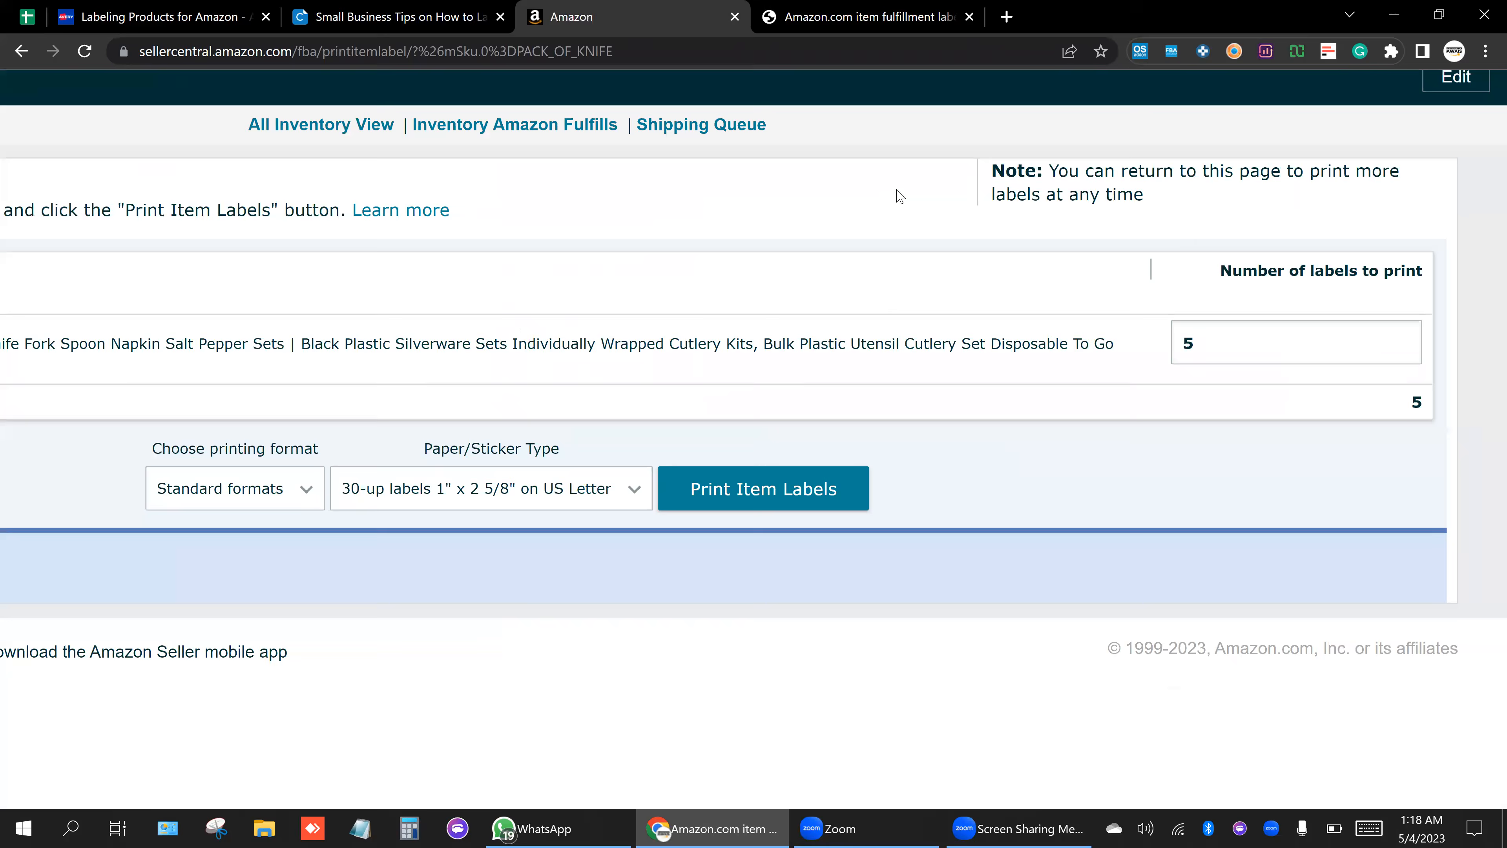
click(860, 16)
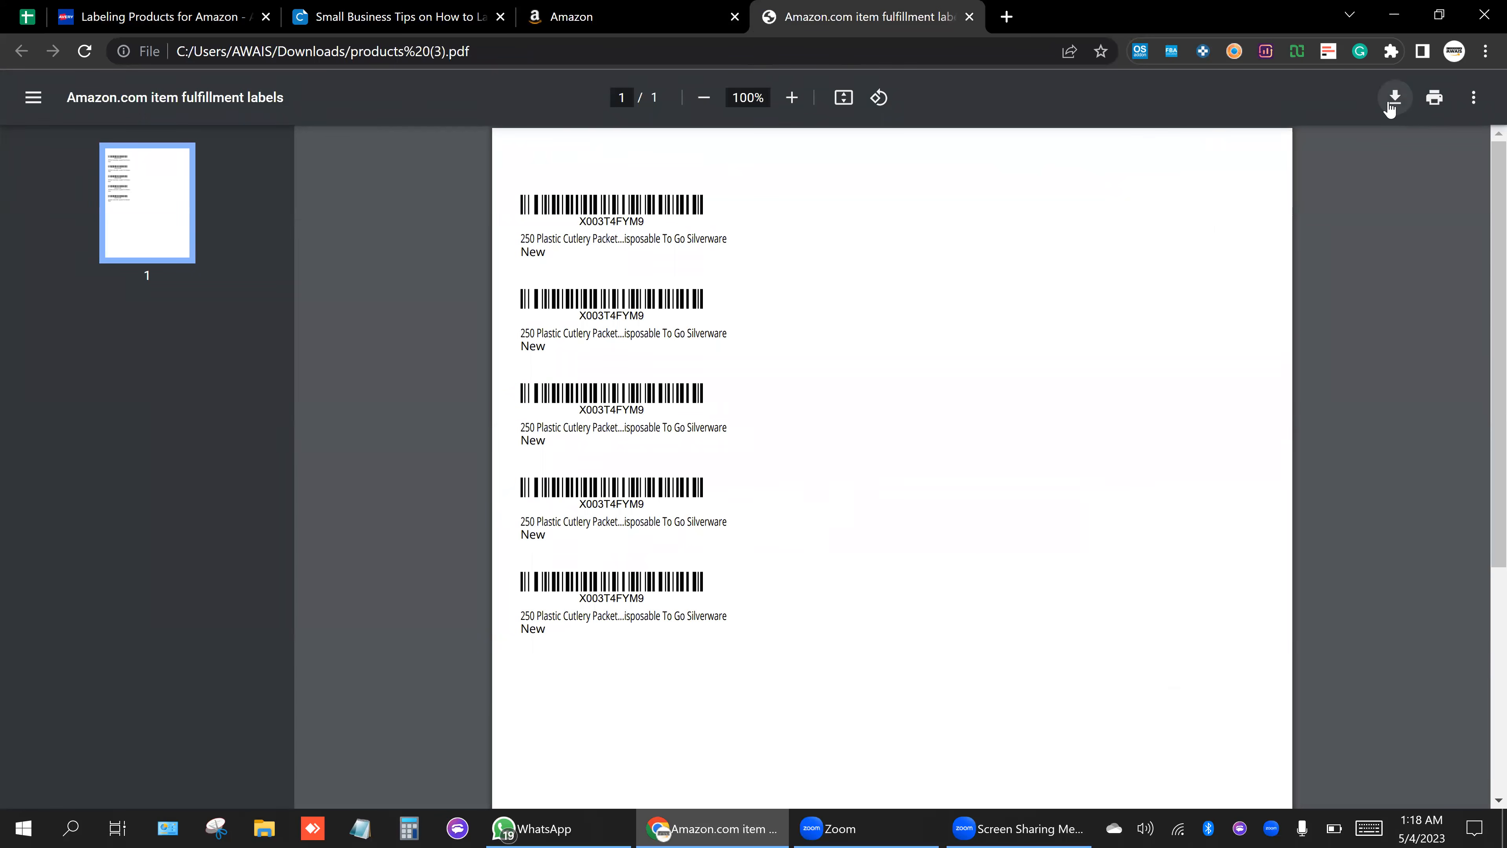
Save the label PDF to the Desktop as products (3) and close the saved copy that opens.
scroll(1391, 107, up, 3)
scroll(1397, 119, up, 2)
scroll(1398, 126, right, 2)
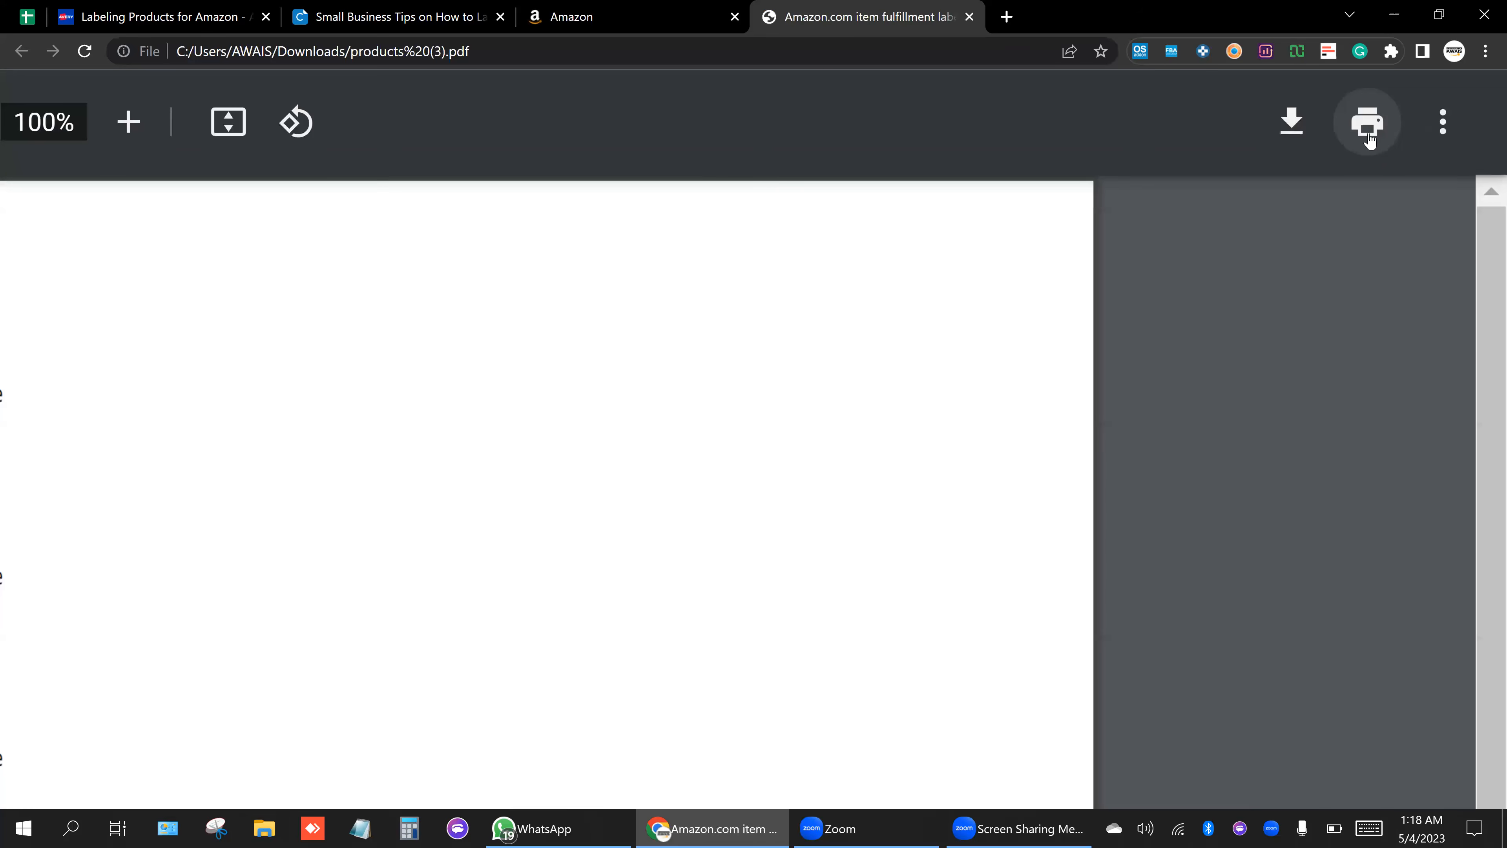
scroll(1075, 178, down, 2)
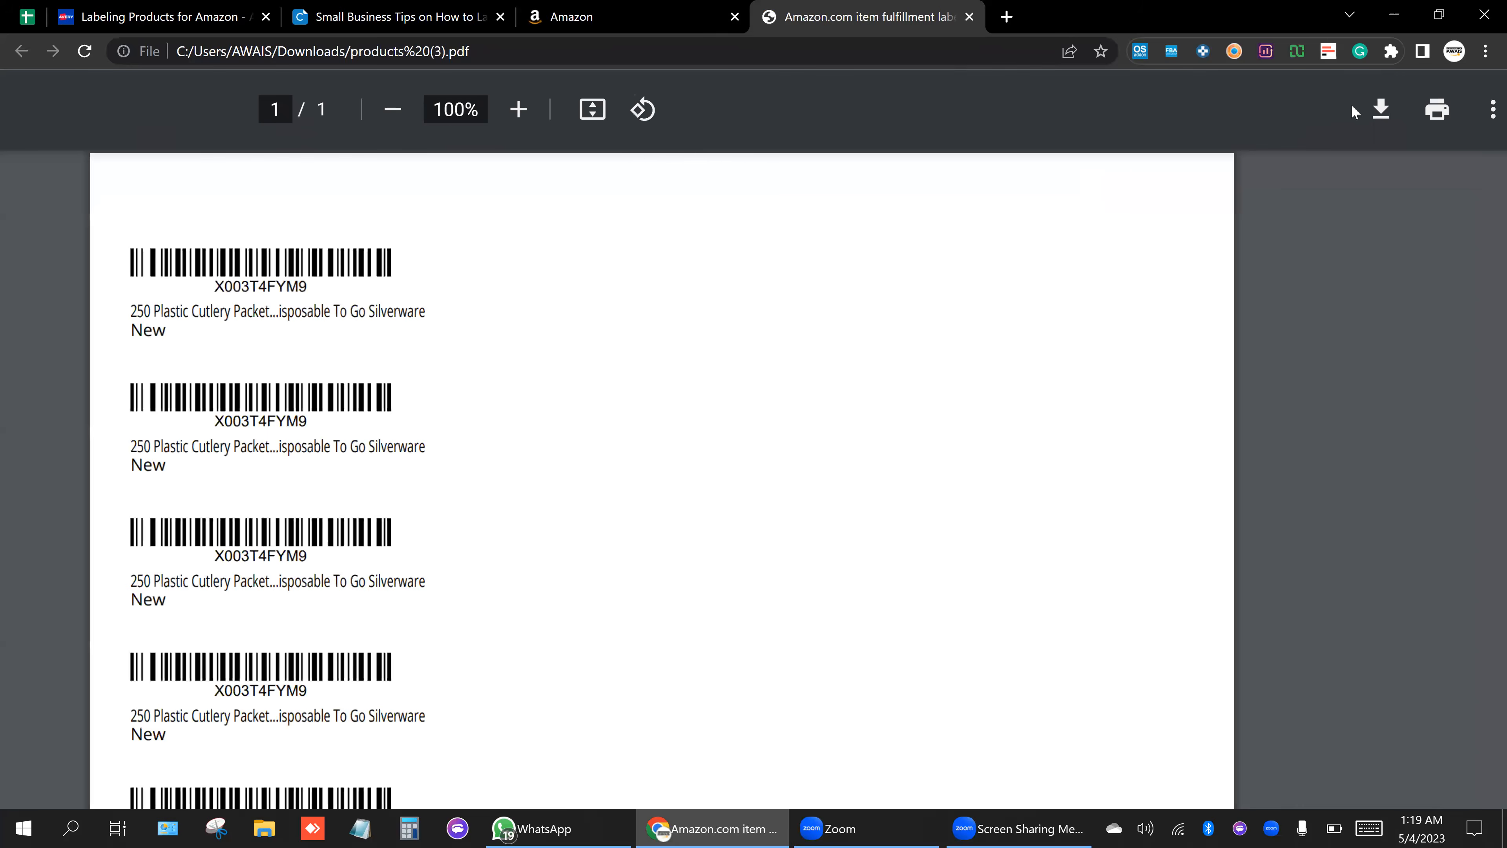
scroll(1364, 105, down, 2)
click(1381, 102)
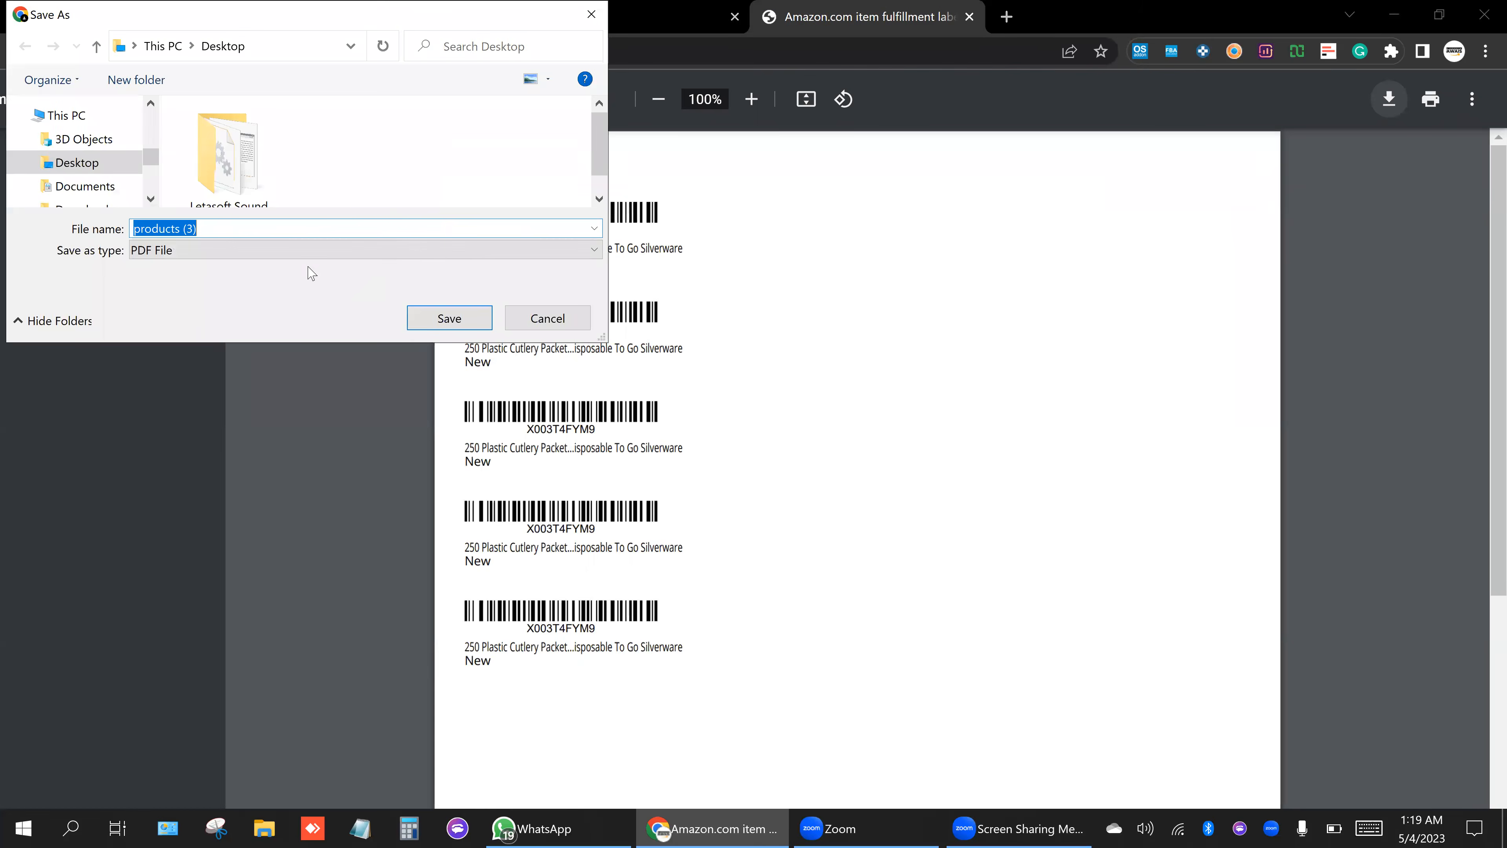
click(449, 318)
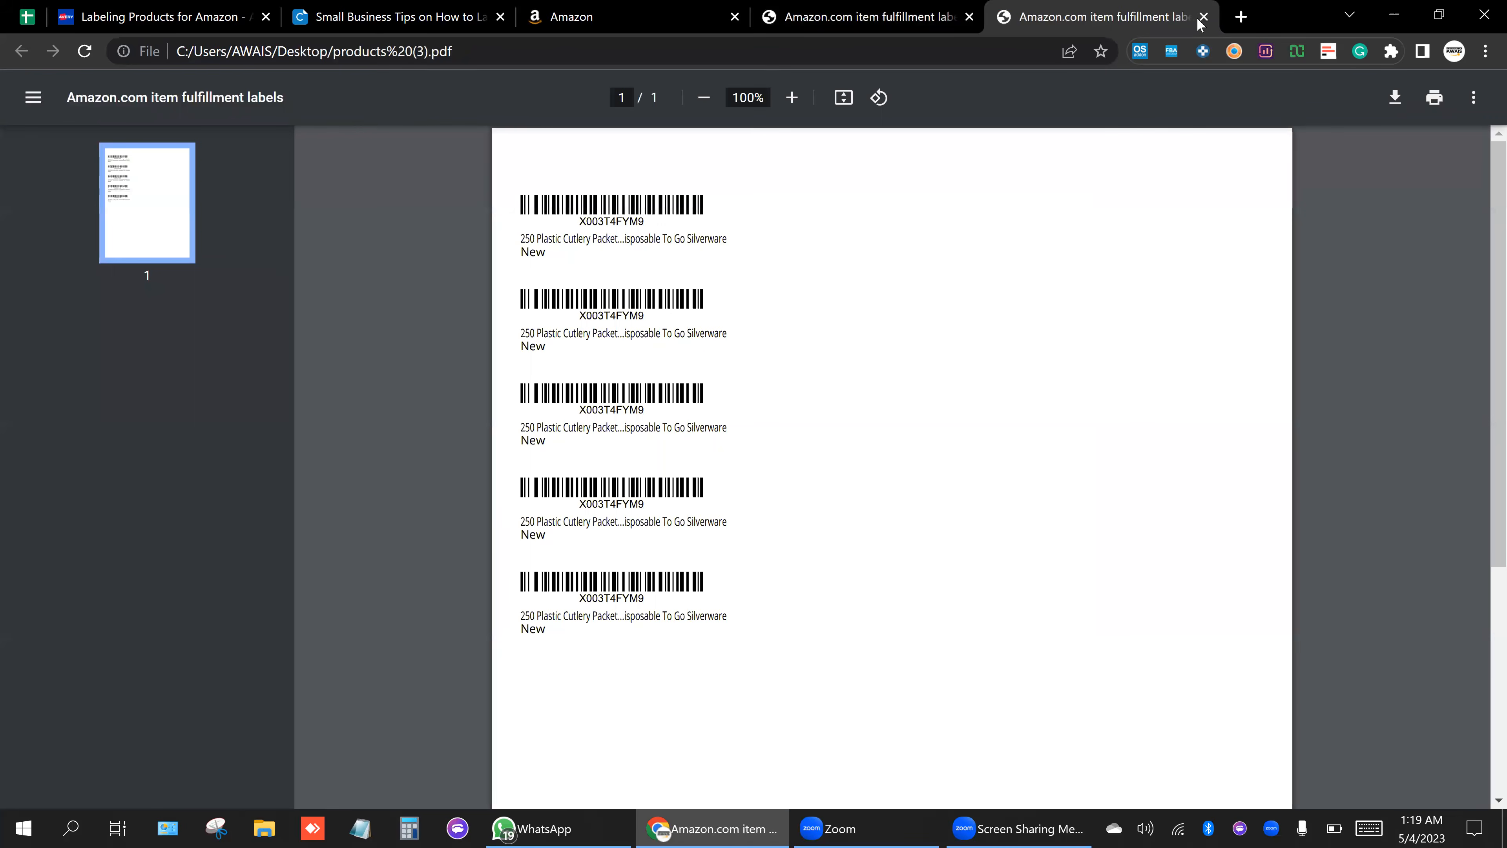
click(1203, 16)
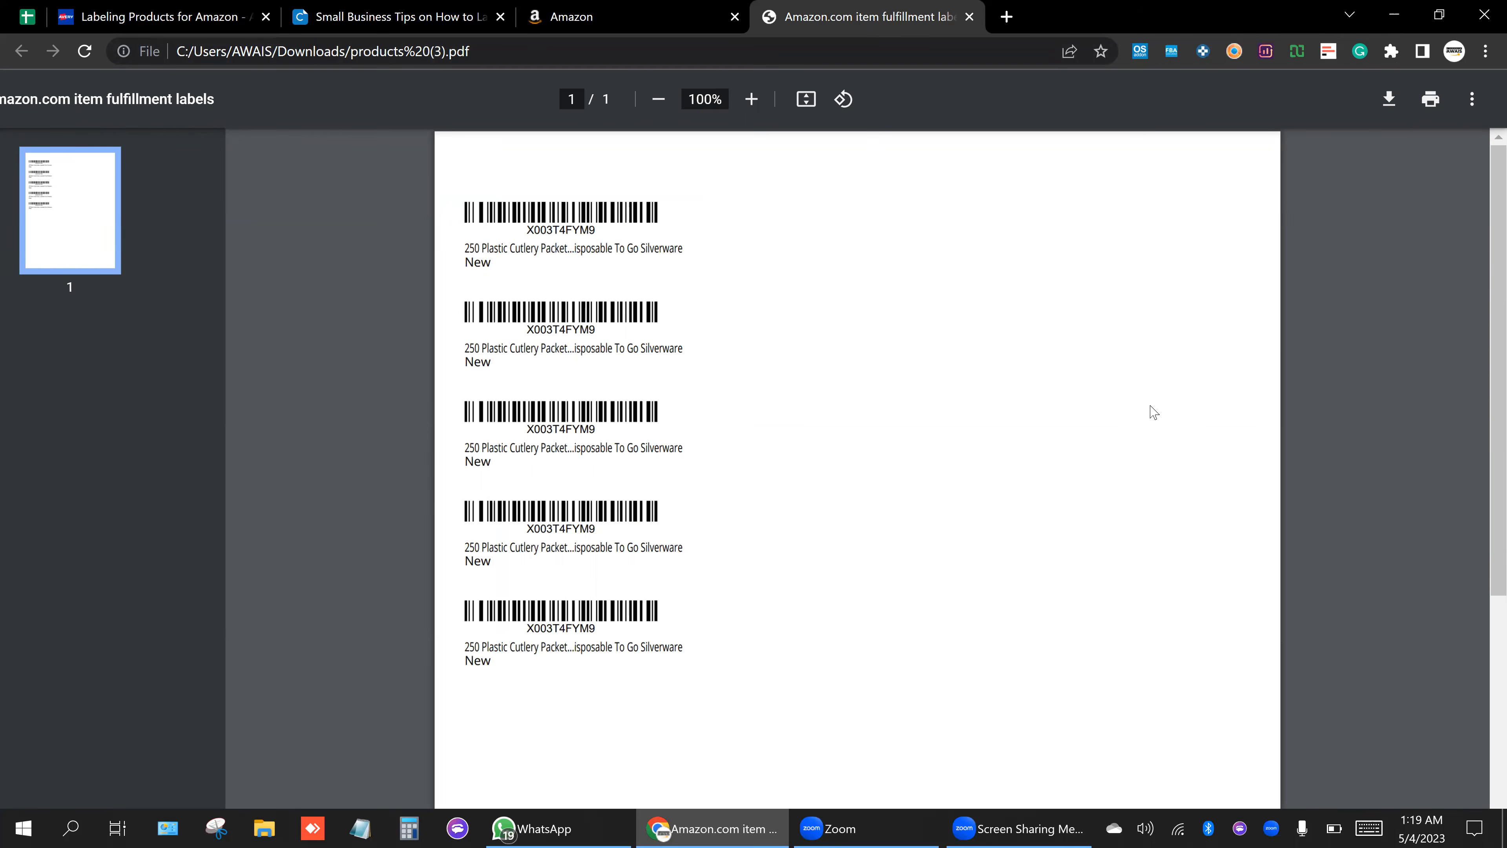
Examine the barcodes, codes, product names and conditions on the fulfillment labels up close.
ctrl+scroll(1157, 407, up, 4)
ctrl+scroll(1122, 418, down, 2)
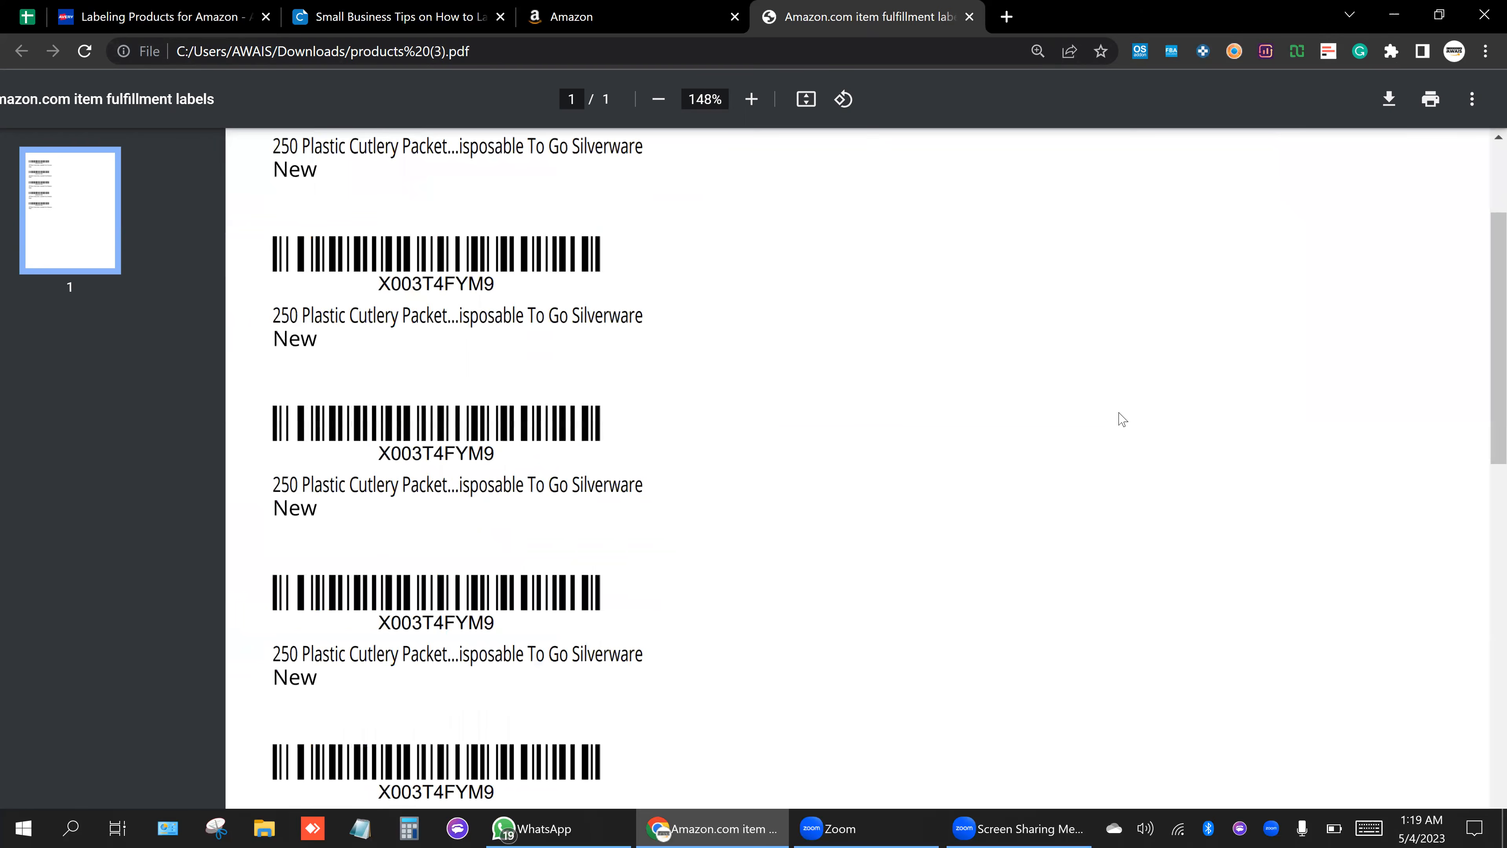
scroll(1121, 418, down, 4)
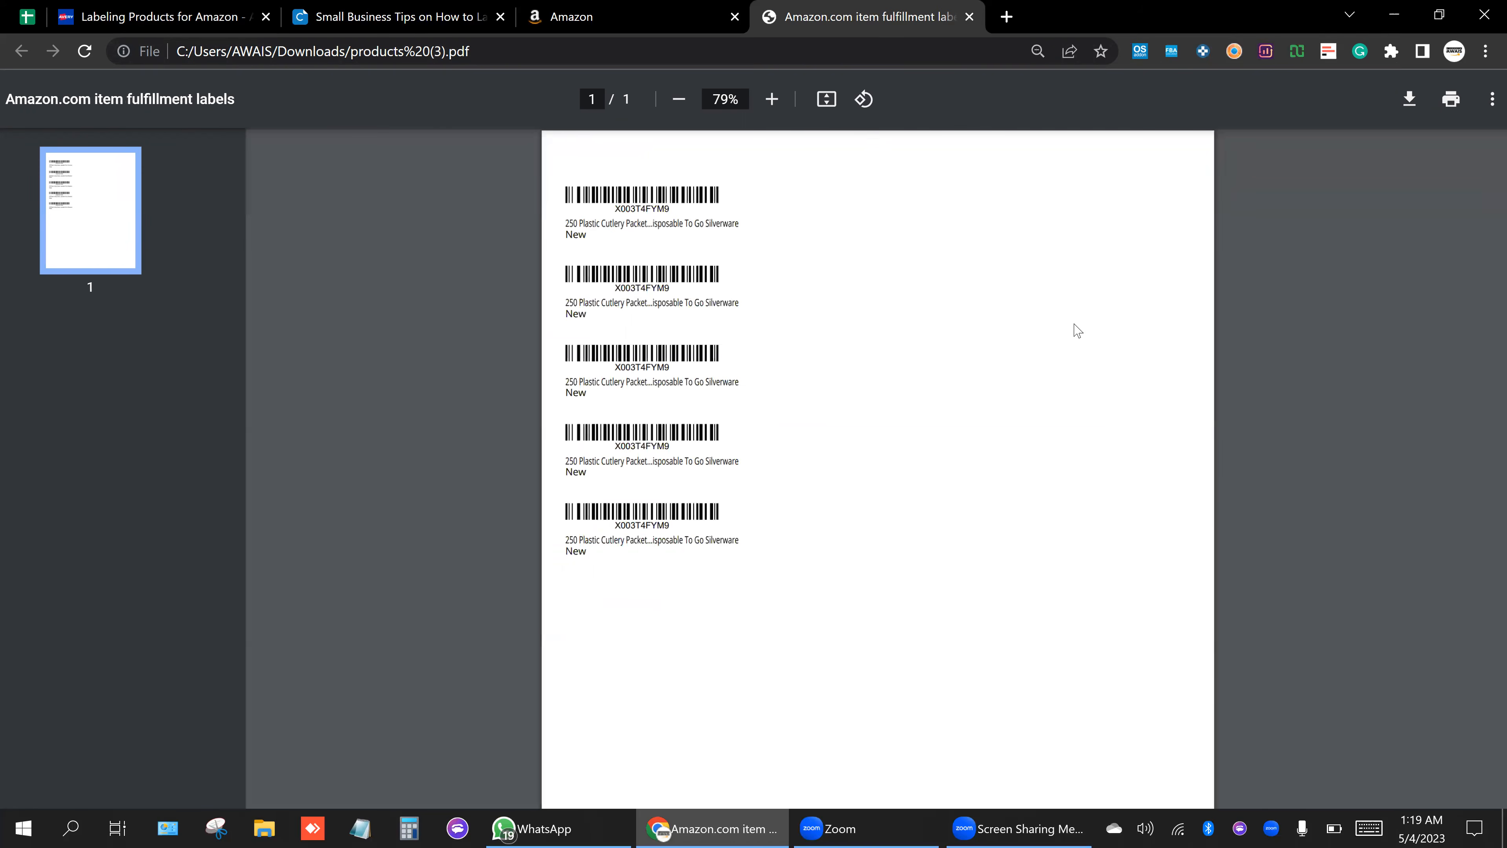
scroll(1110, 365, down, 1)
scroll(836, 343, up, 1)
ctrl+scroll(928, 324, up, 3)
ctrl+scroll(929, 323, up, 1)
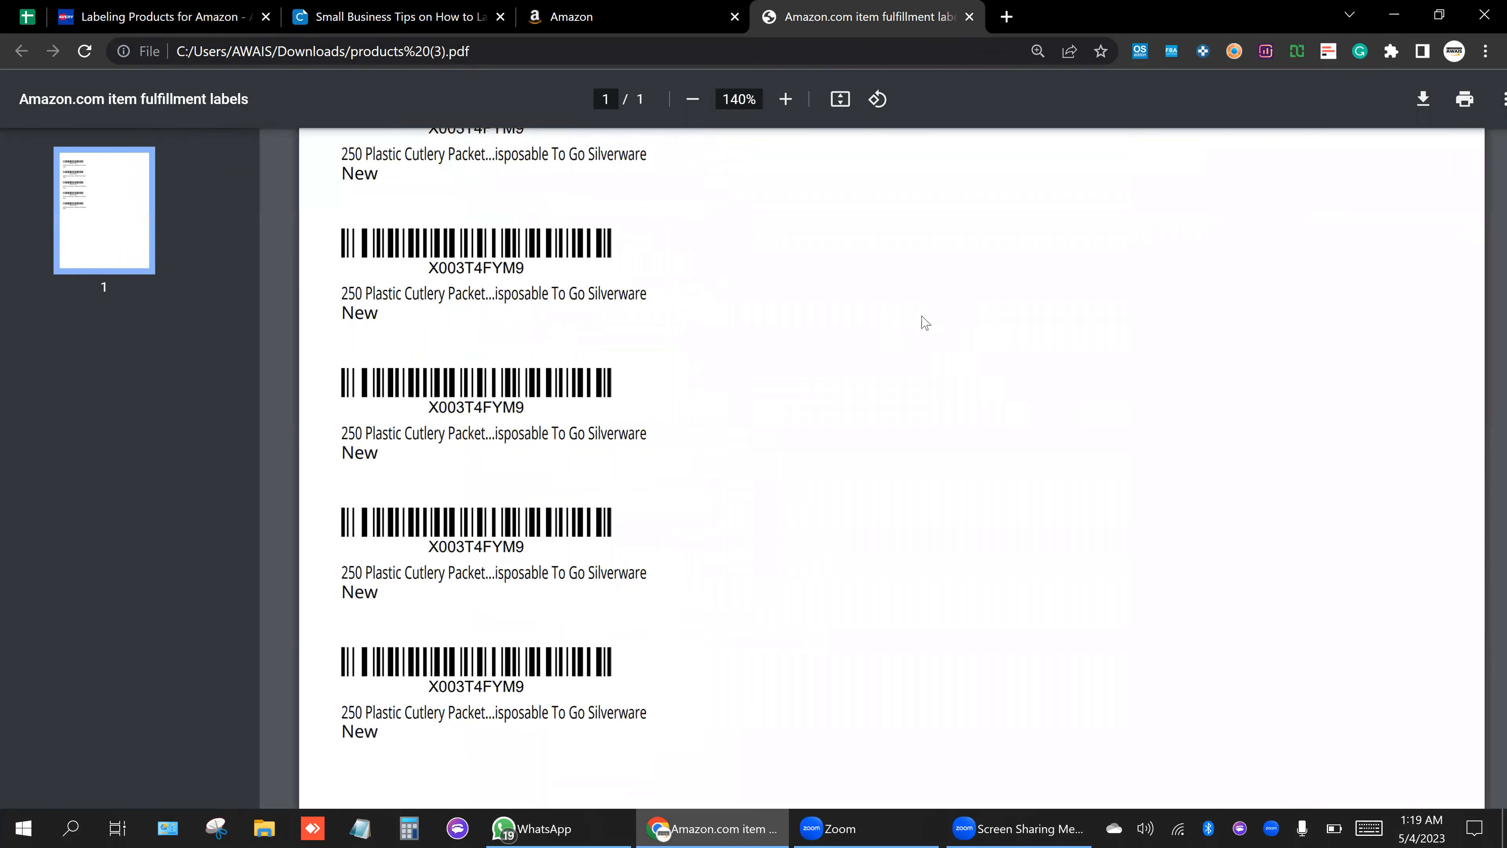
ctrl+scroll(826, 341, down, 1)
Capture the labels with Snipping Tool and outline the first label in the snip with the blue pen.
click(213, 825)
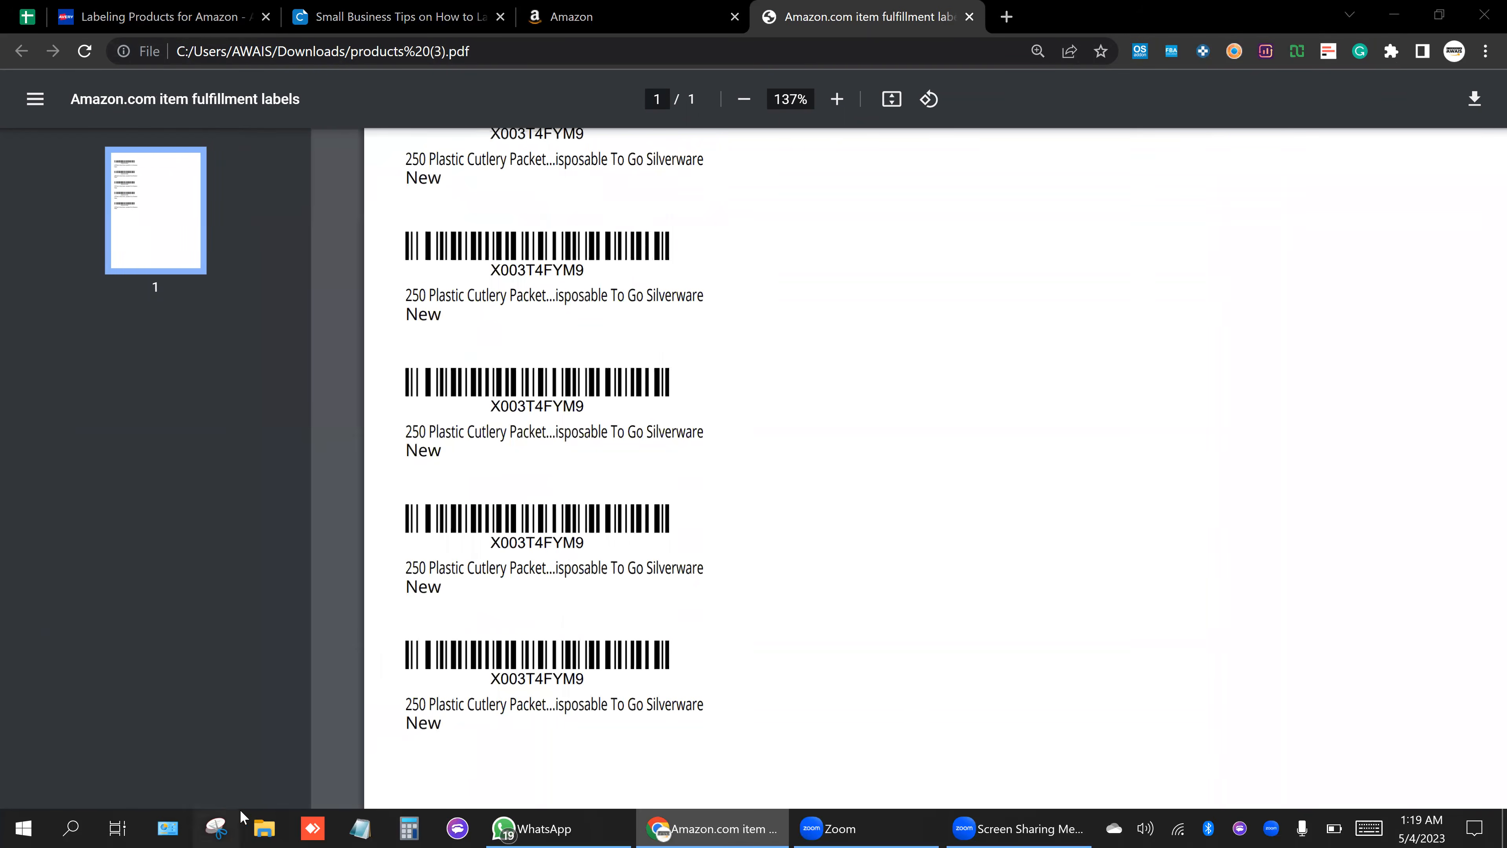
click(1123, 248)
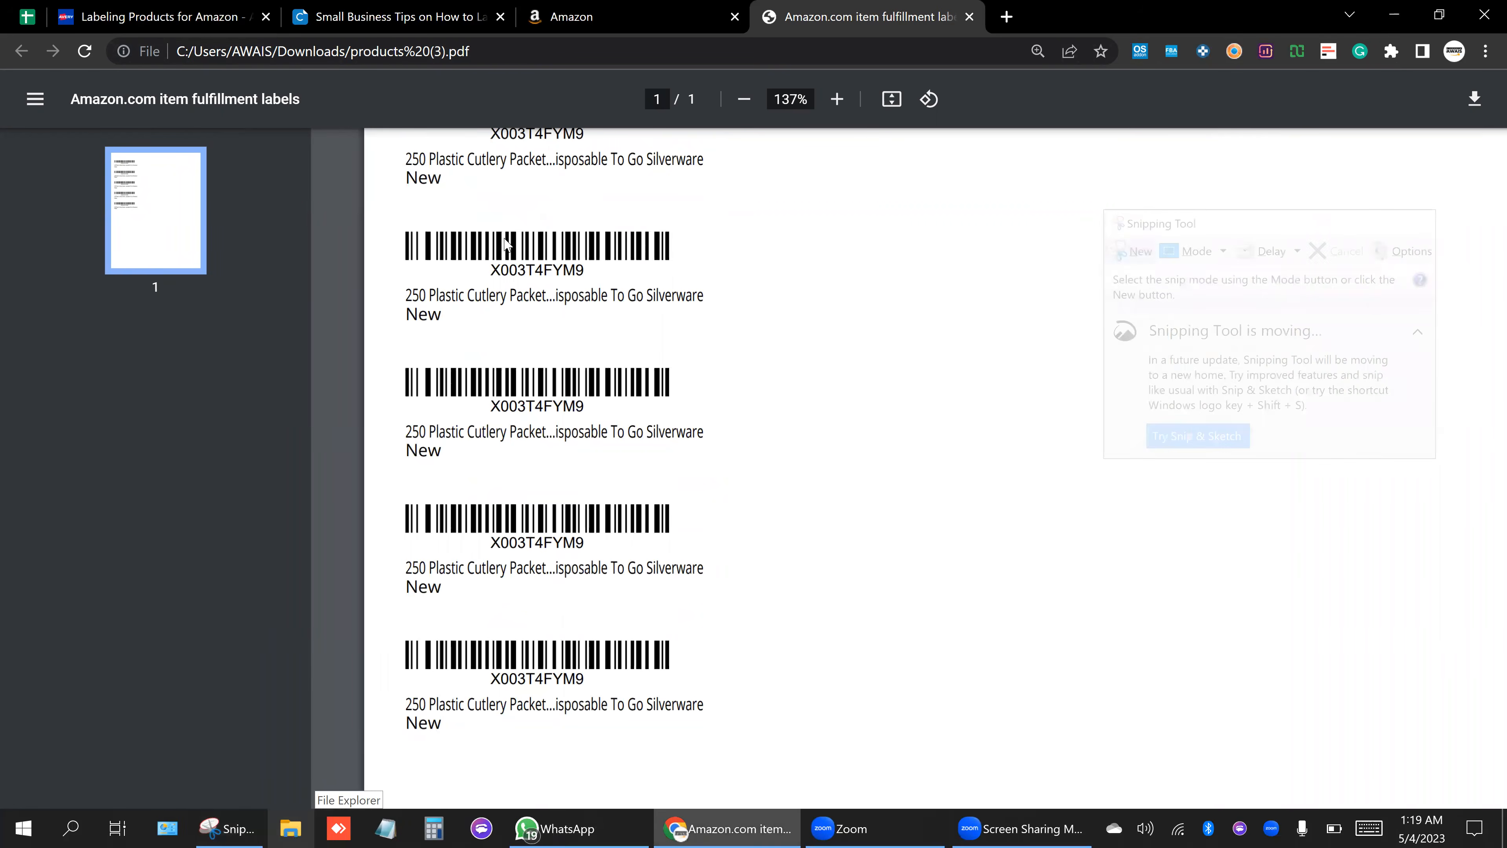
drag(373, 209, 821, 748)
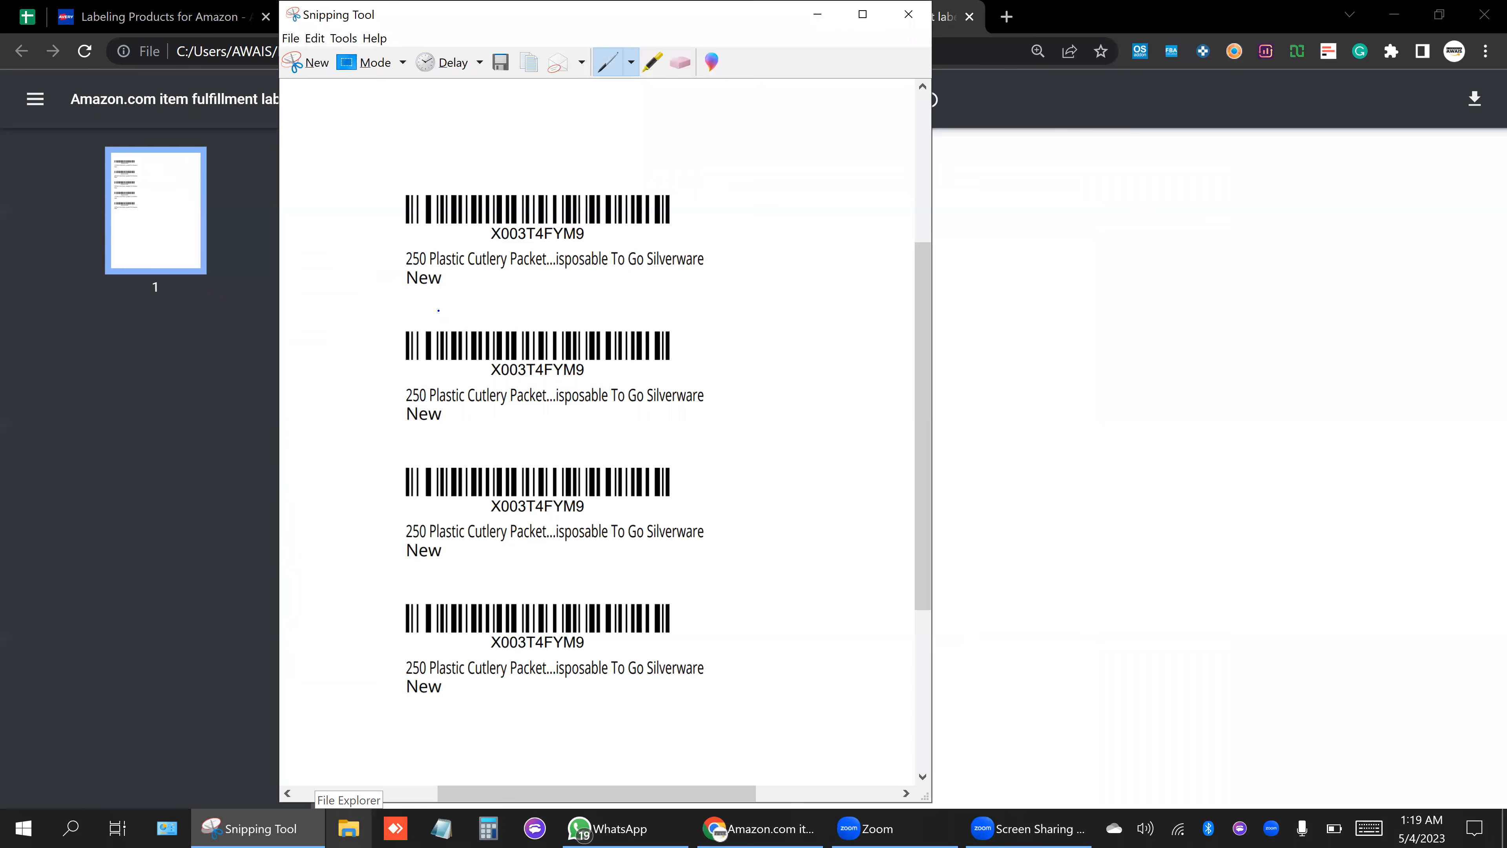
mouse_move(400, 304)
mouse_down()
mouse_move(742, 309)
mouse_move(734, 163)
mouse_move(387, 168)
mouse_move(360, 205)
mouse_move(437, 319)
mouse_up()
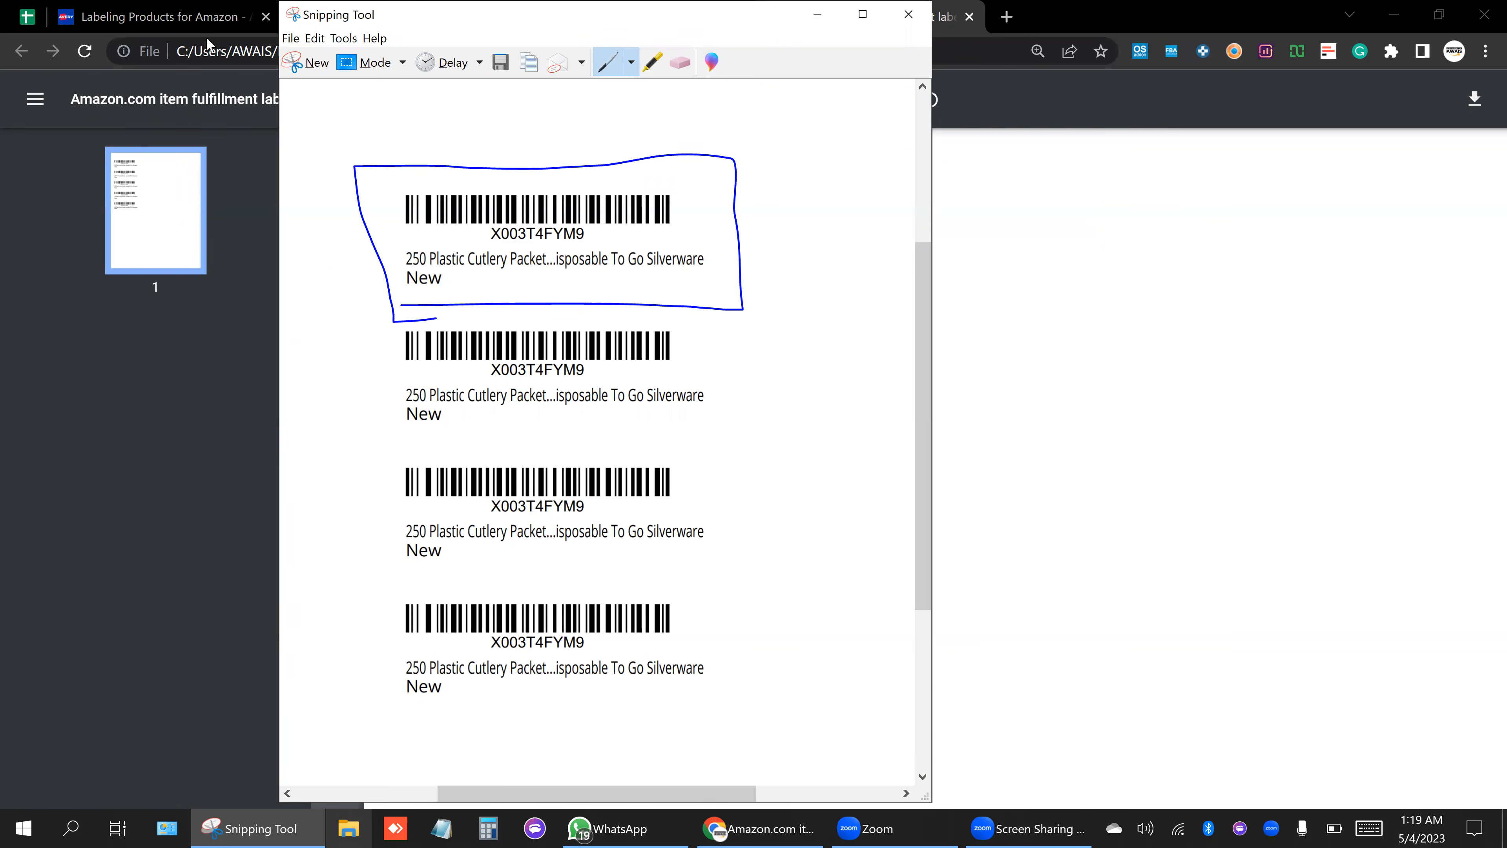
Check the jar label in the Avery article against the label PDF and return to the snip.
click(168, 17)
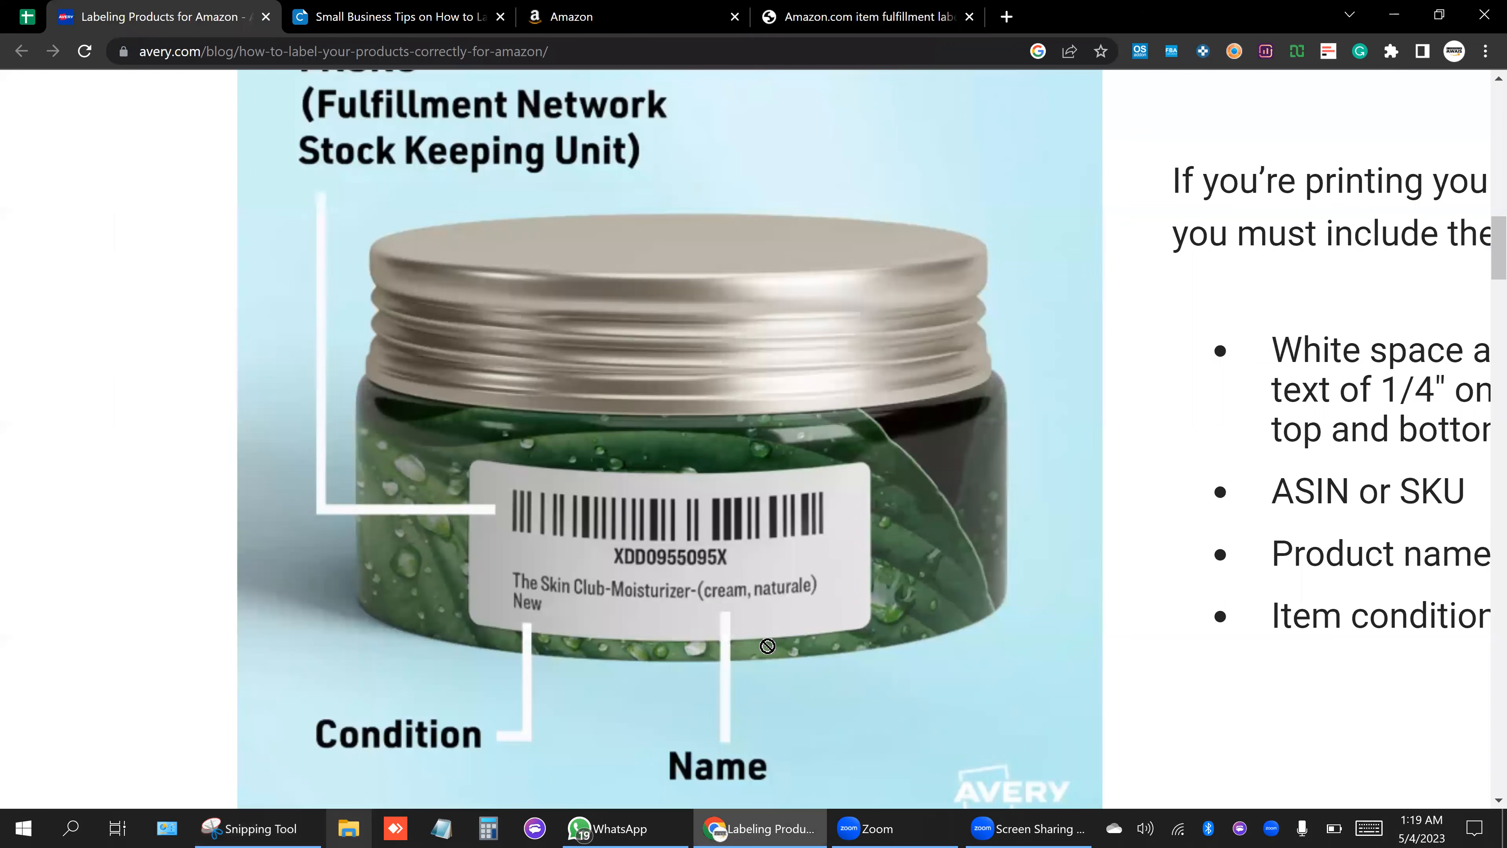
click(860, 16)
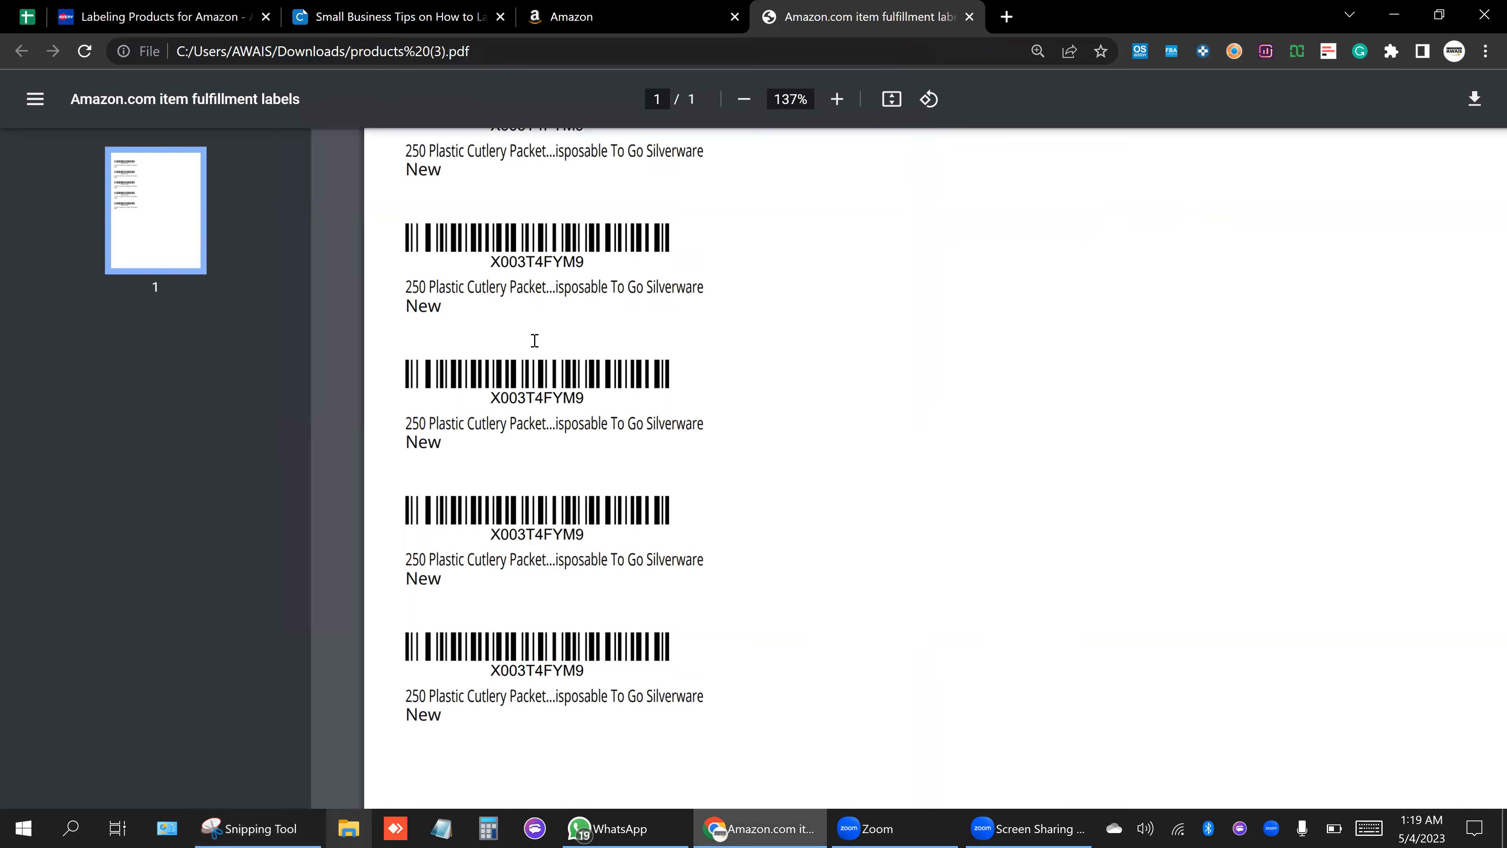
click(304, 830)
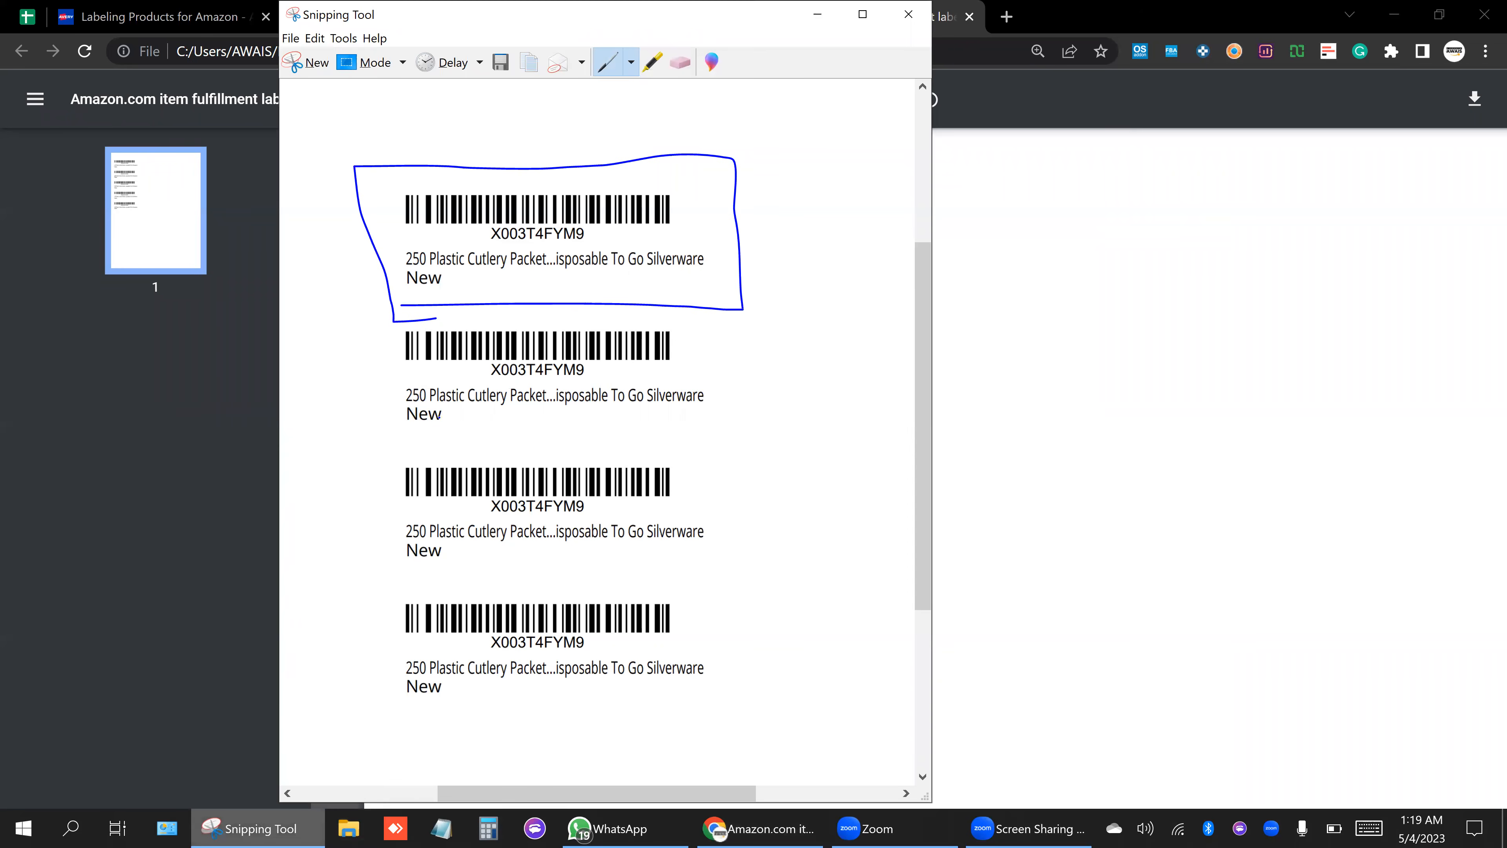
Outline the remaining three labels in the snip with the pen and close Snipping Tool without saving.
mouse_move(392, 305)
mouse_down()
mouse_move(572, 297)
mouse_move(766, 397)
mouse_move(351, 452)
mouse_move(379, 324)
mouse_up()
mouse_move(378, 444)
mouse_down()
mouse_move(754, 447)
mouse_move(419, 566)
mouse_move(352, 462)
mouse_up()
mouse_move(415, 558)
mouse_down()
mouse_move(807, 624)
mouse_move(391, 736)
mouse_move(357, 547)
mouse_up()
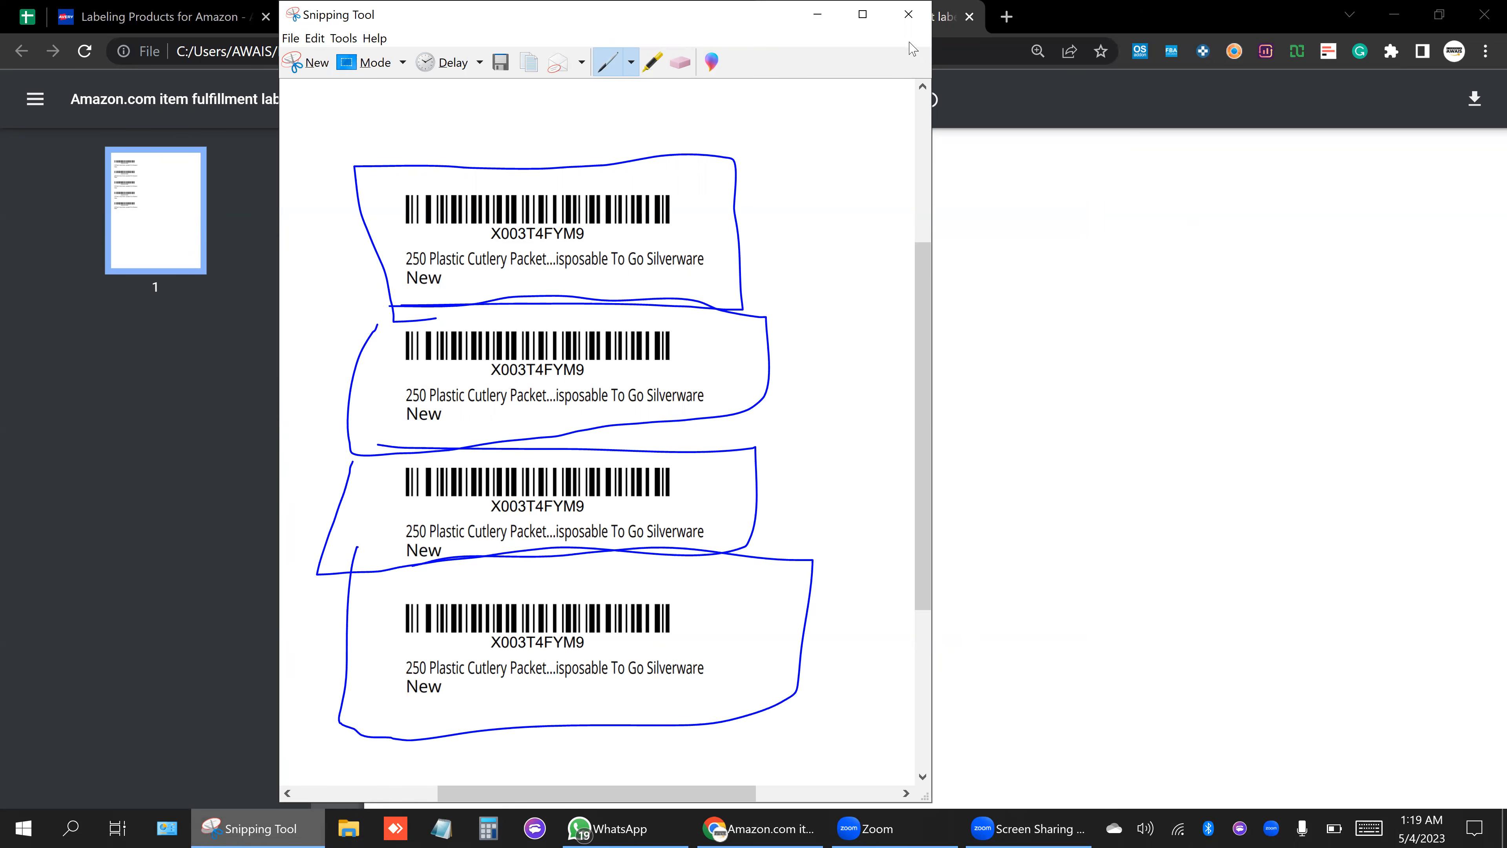
click(907, 14)
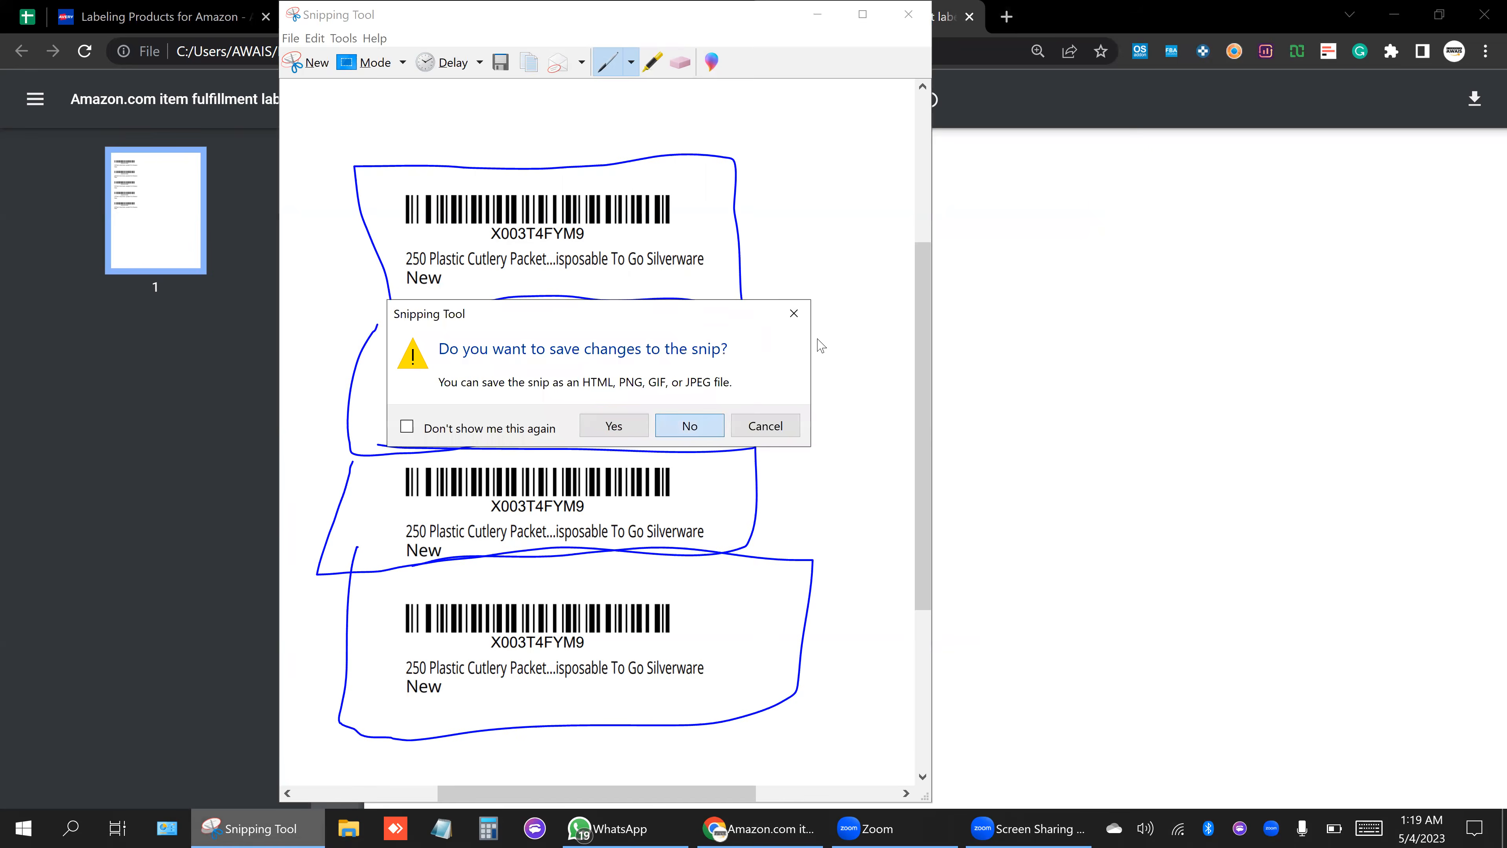
key(Return)
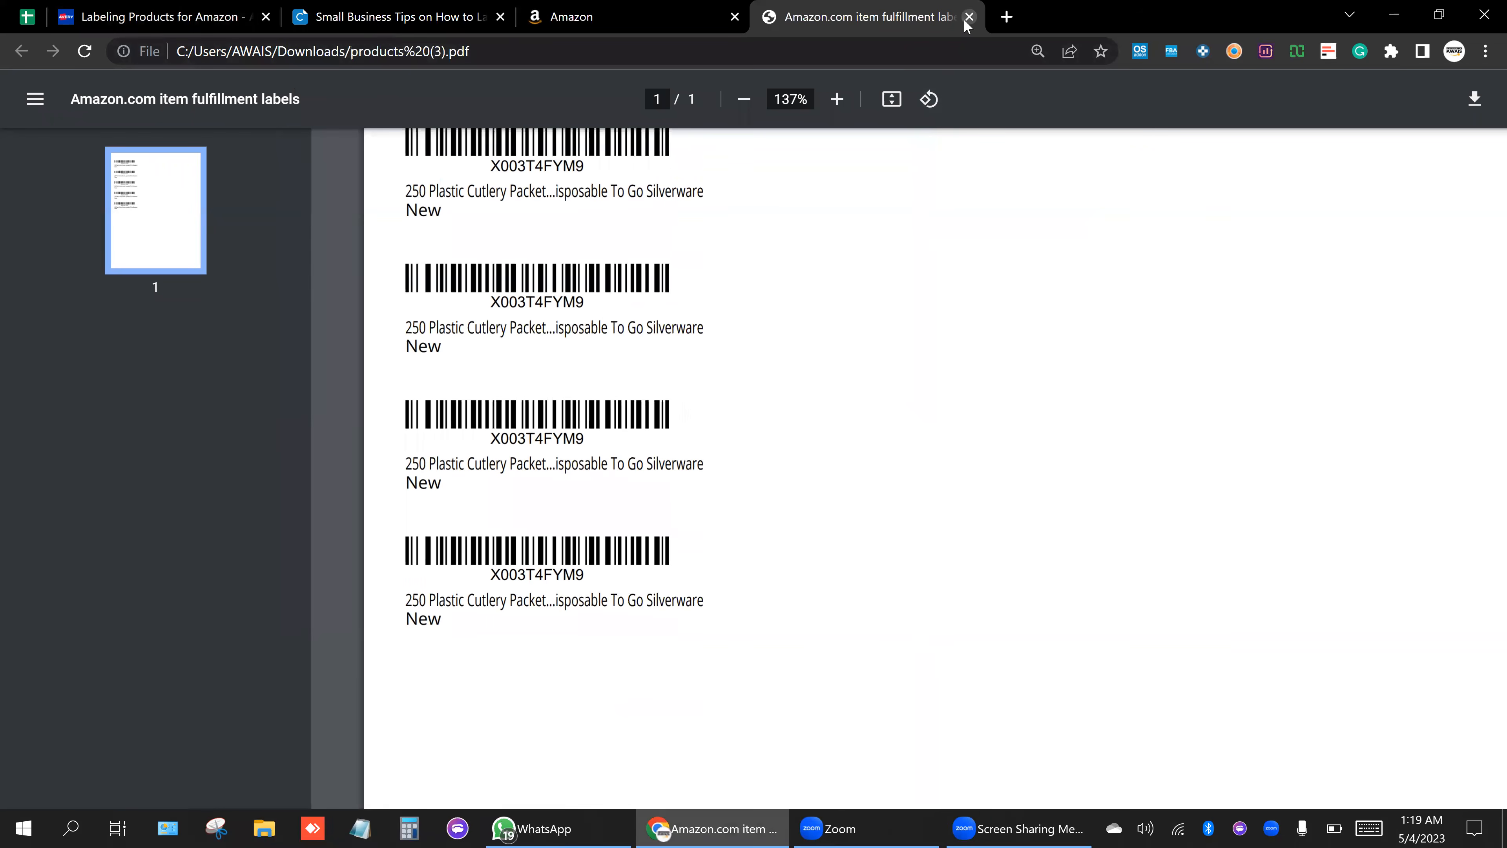
Close the label PDF and go from the label printing page to the Seller Central home page.
click(968, 17)
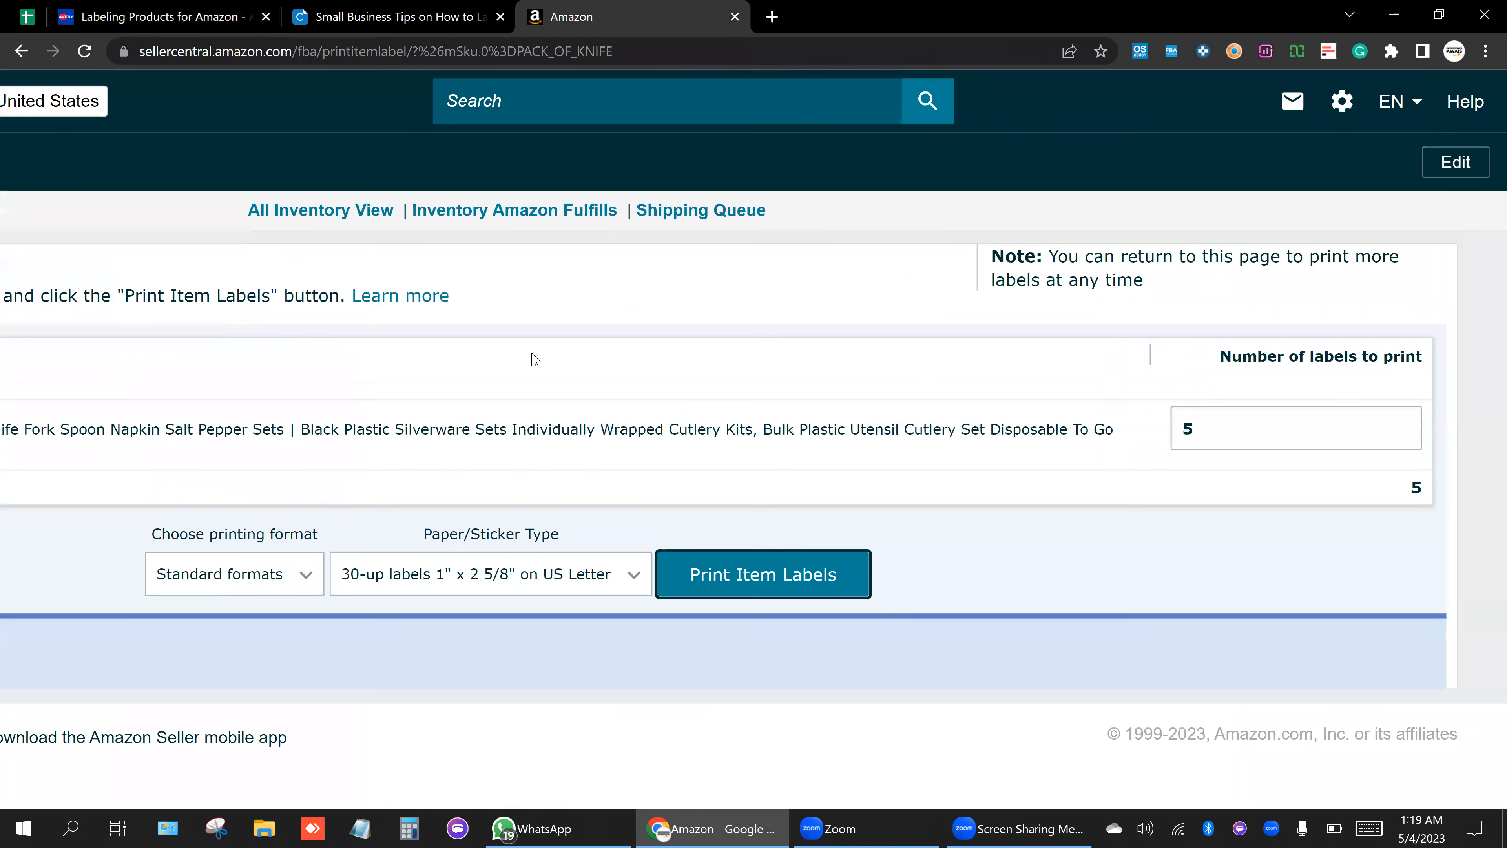
key(ctrl+minus)
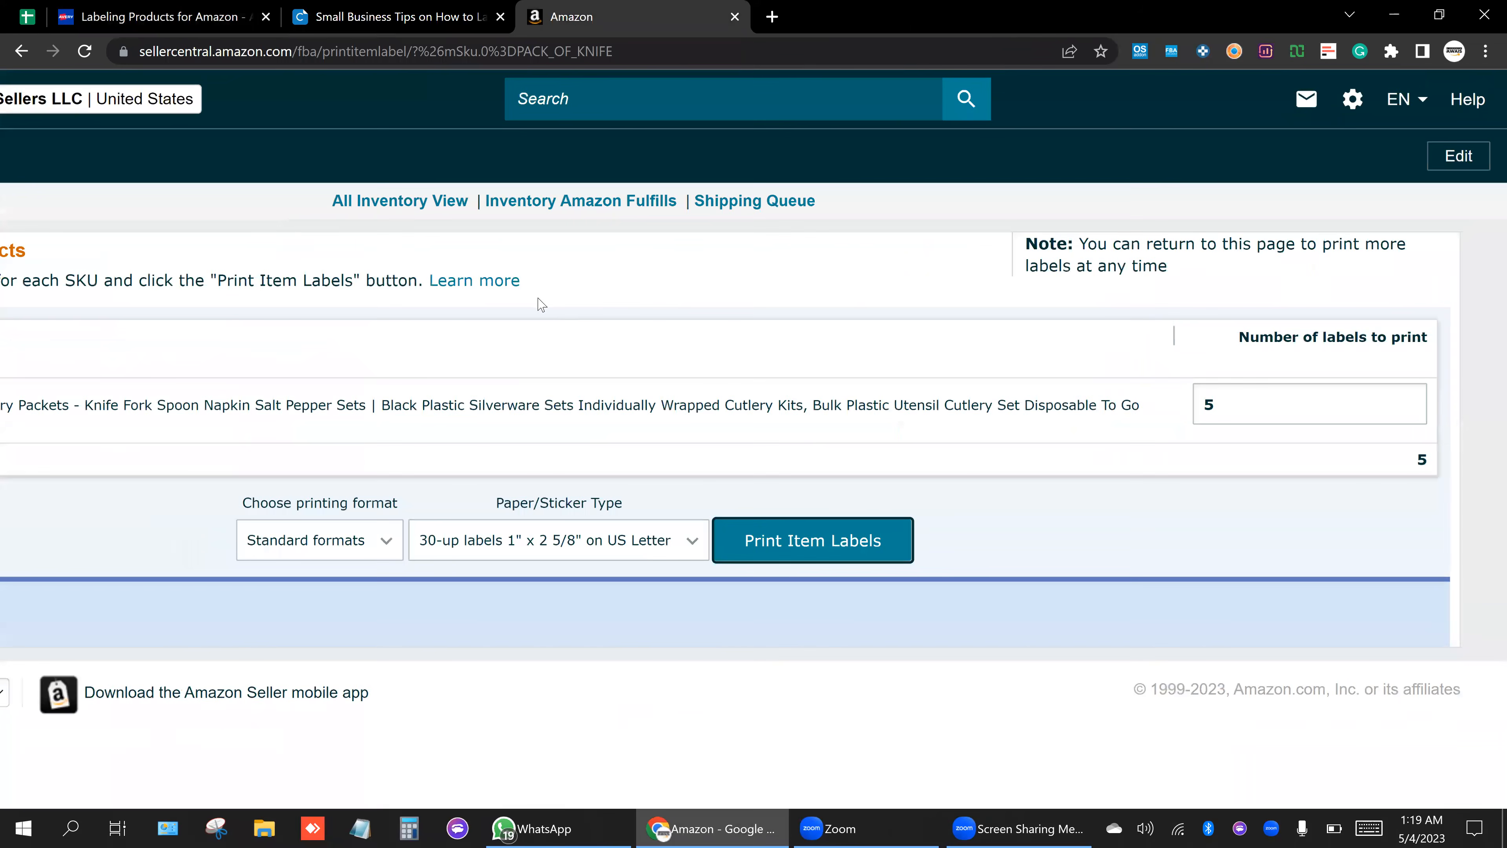
key(ctrl+minus)
key(ctrl+minus)
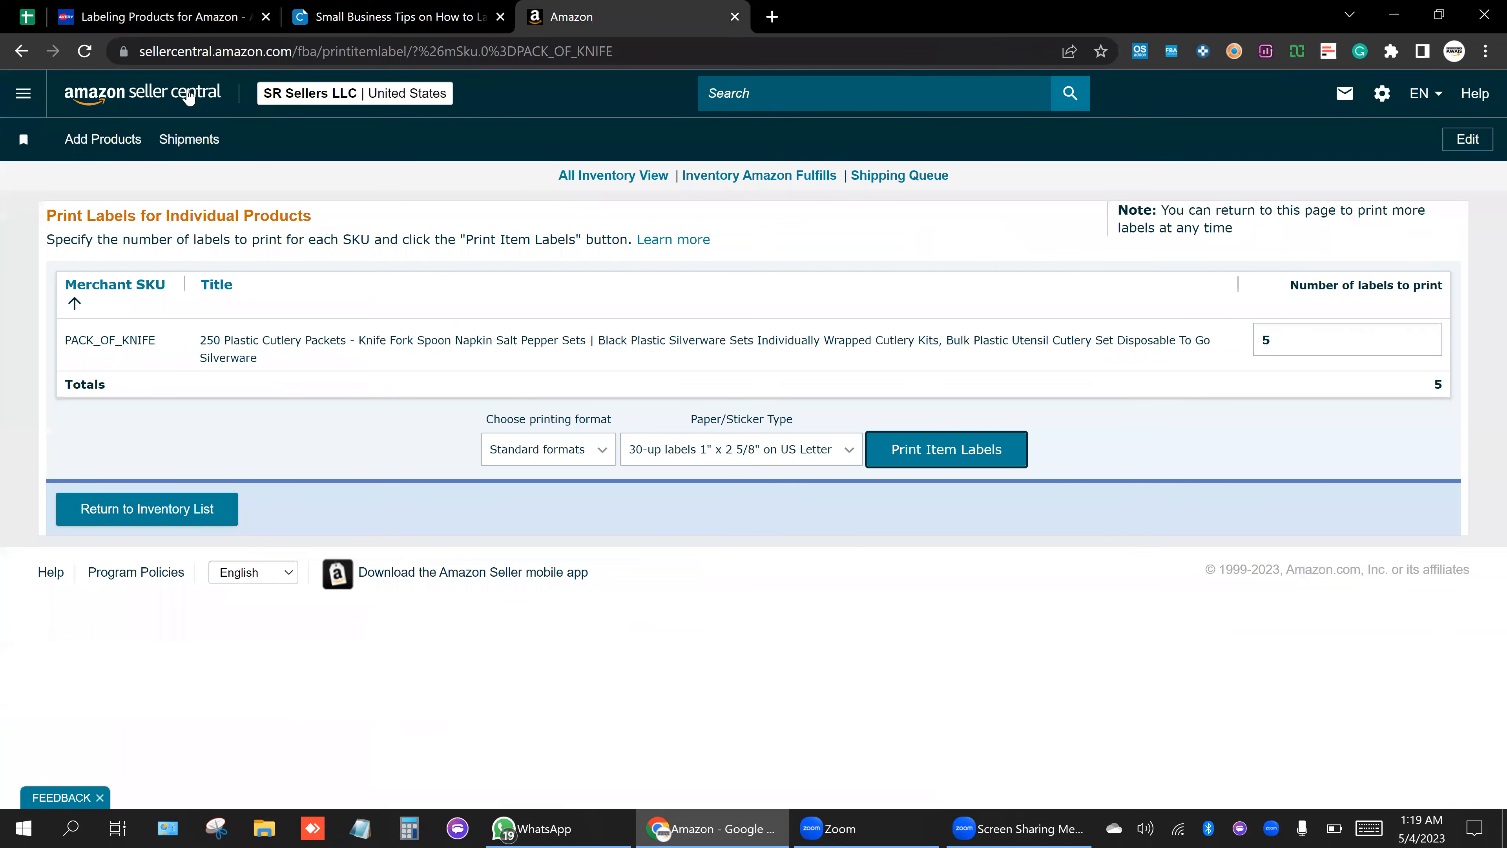
click(188, 95)
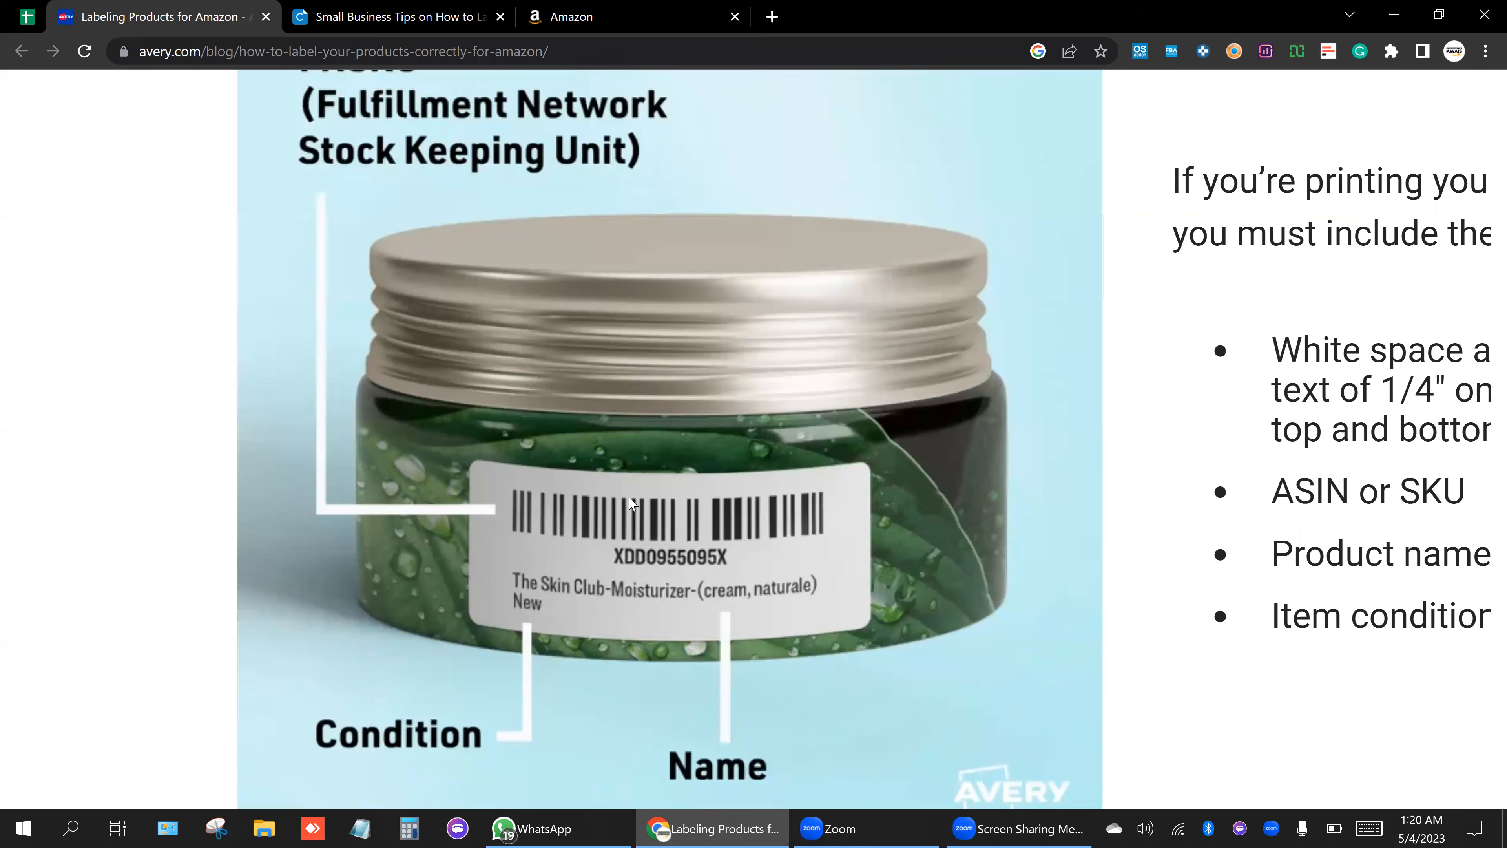
Review the Avery article's section on what to include on FBA barcode labels.
scroll(588, 515, down, 1)
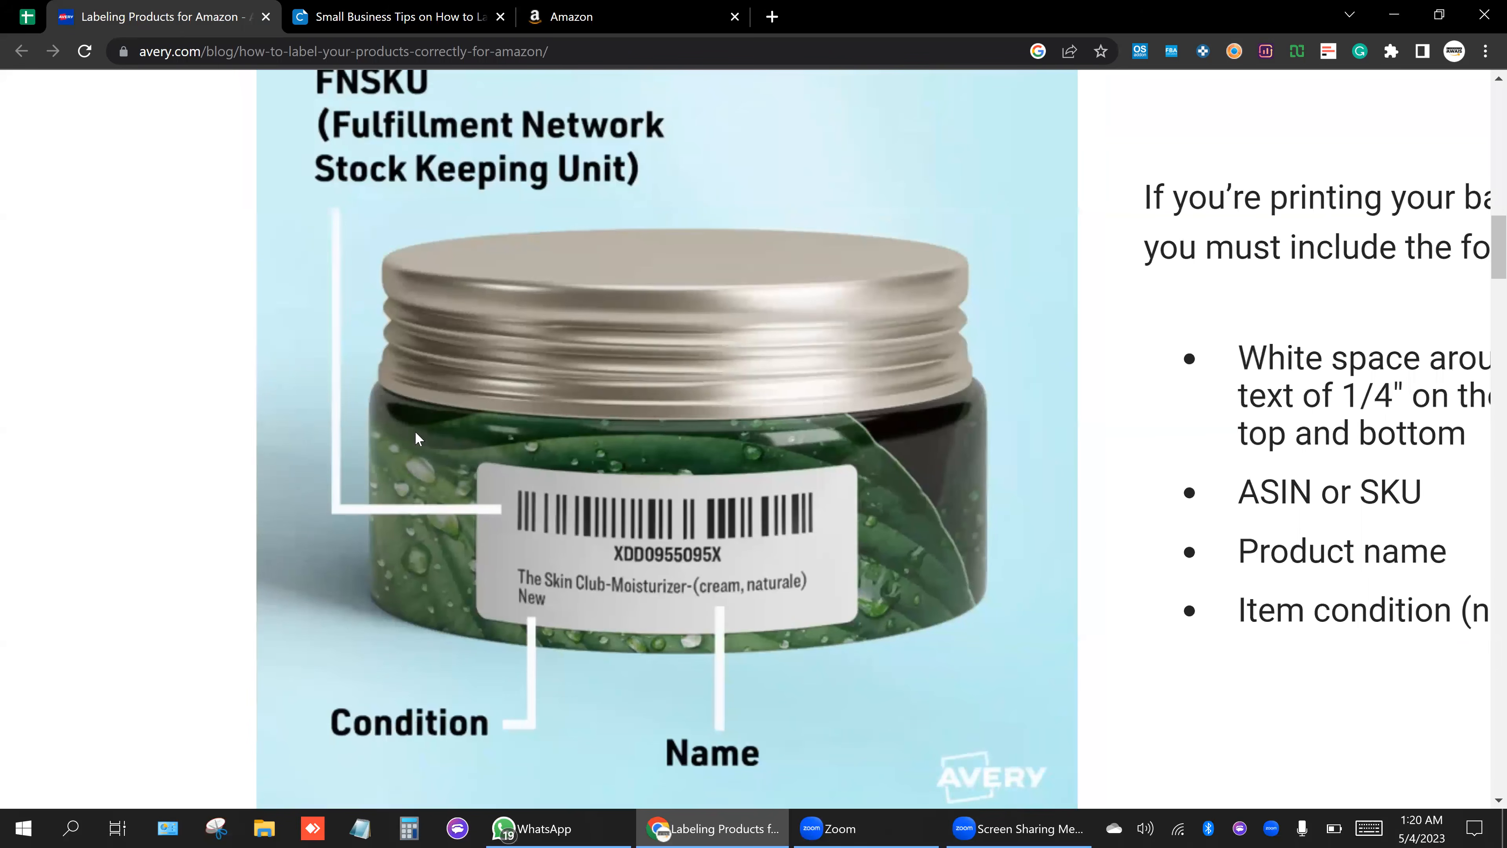
scroll(589, 542, down, 1)
scroll(672, 506, down, 2)
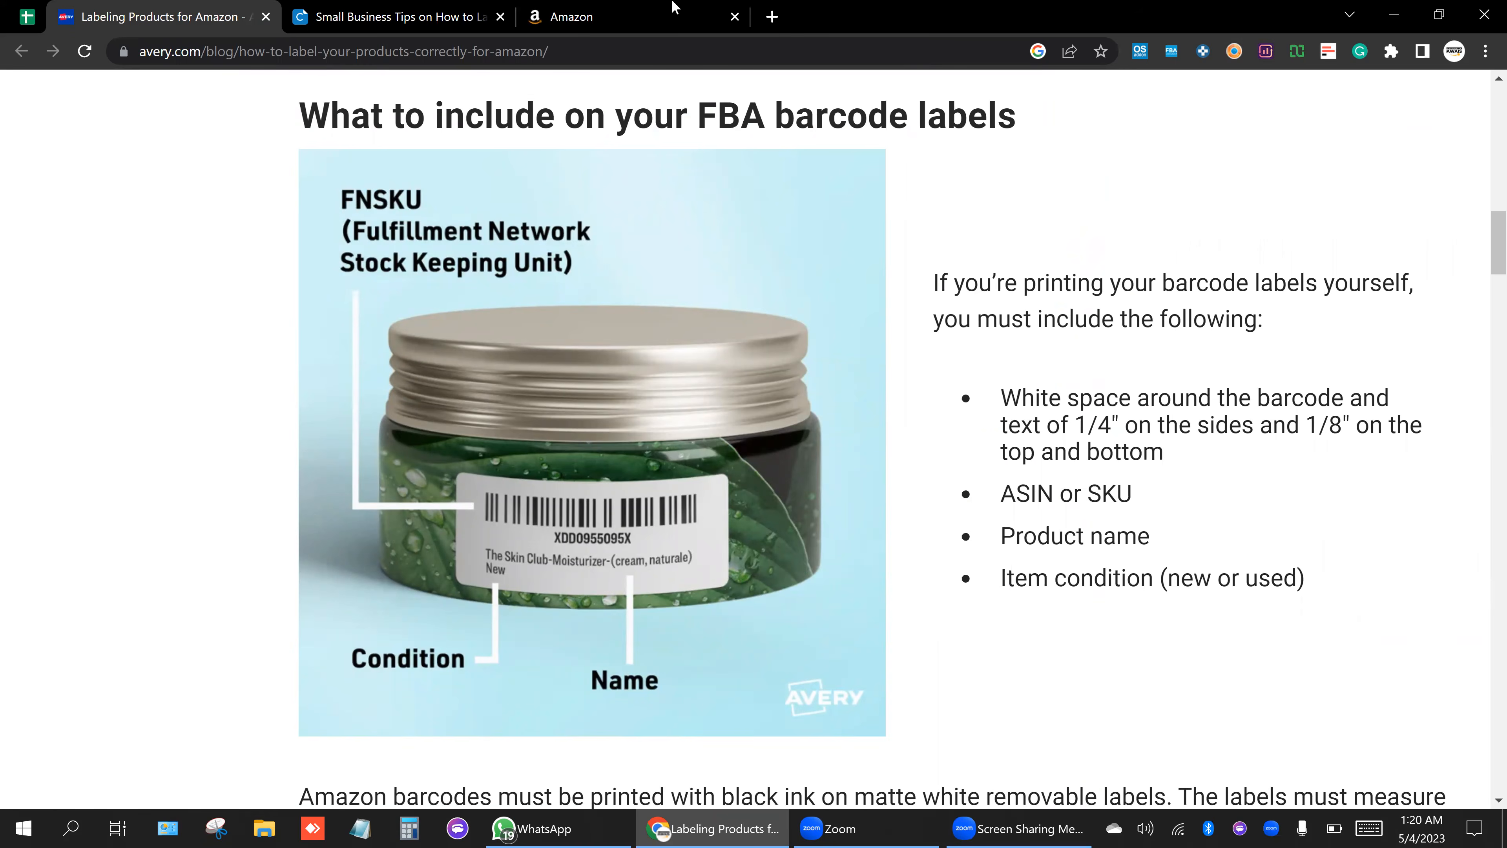
Return to Seller Central and open the Manage Inventory page.
click(676, 12)
click(23, 93)
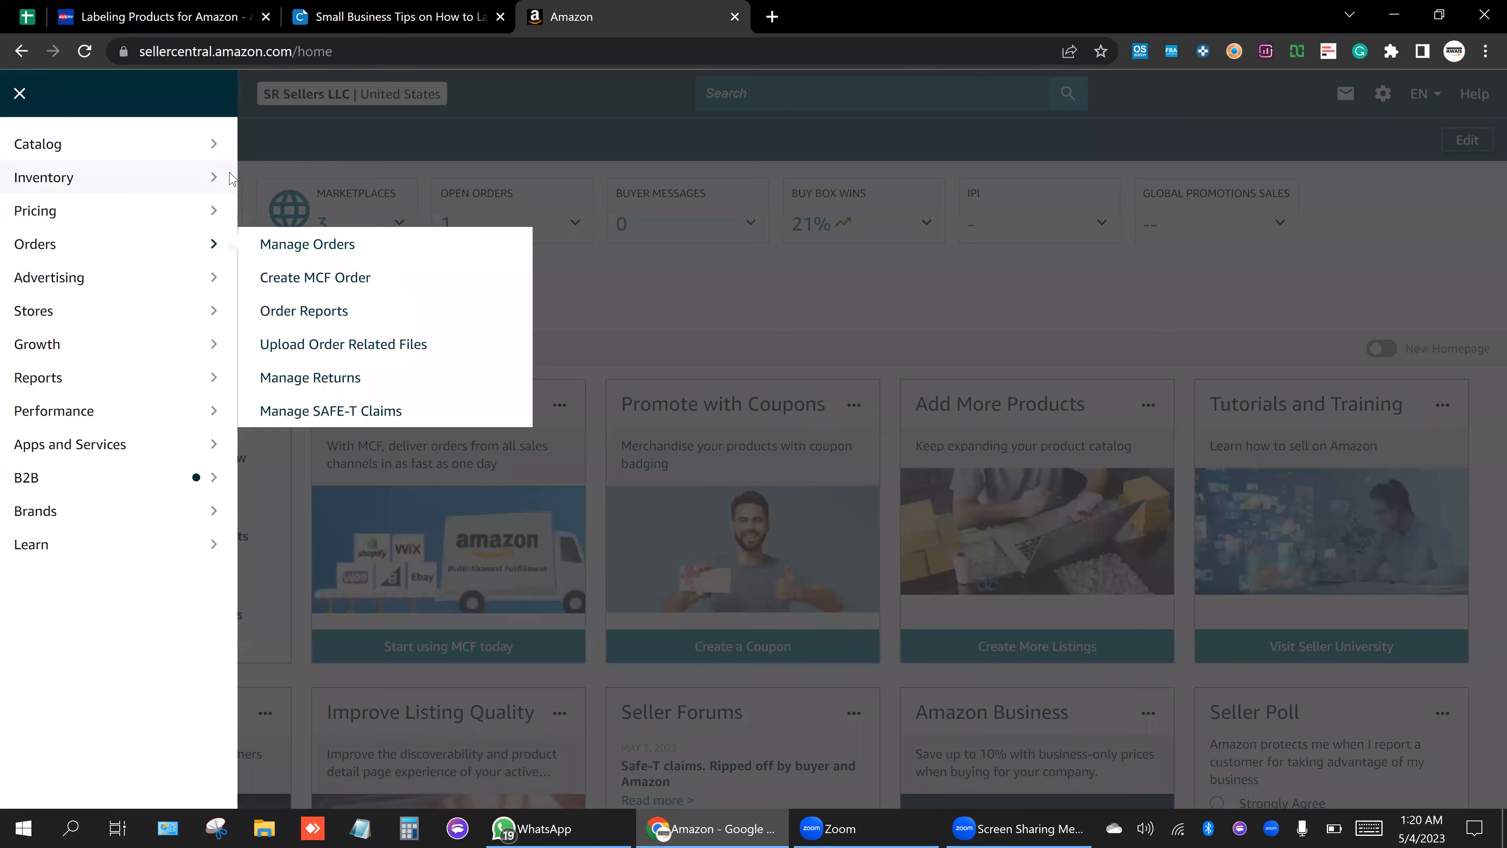
click(231, 179)
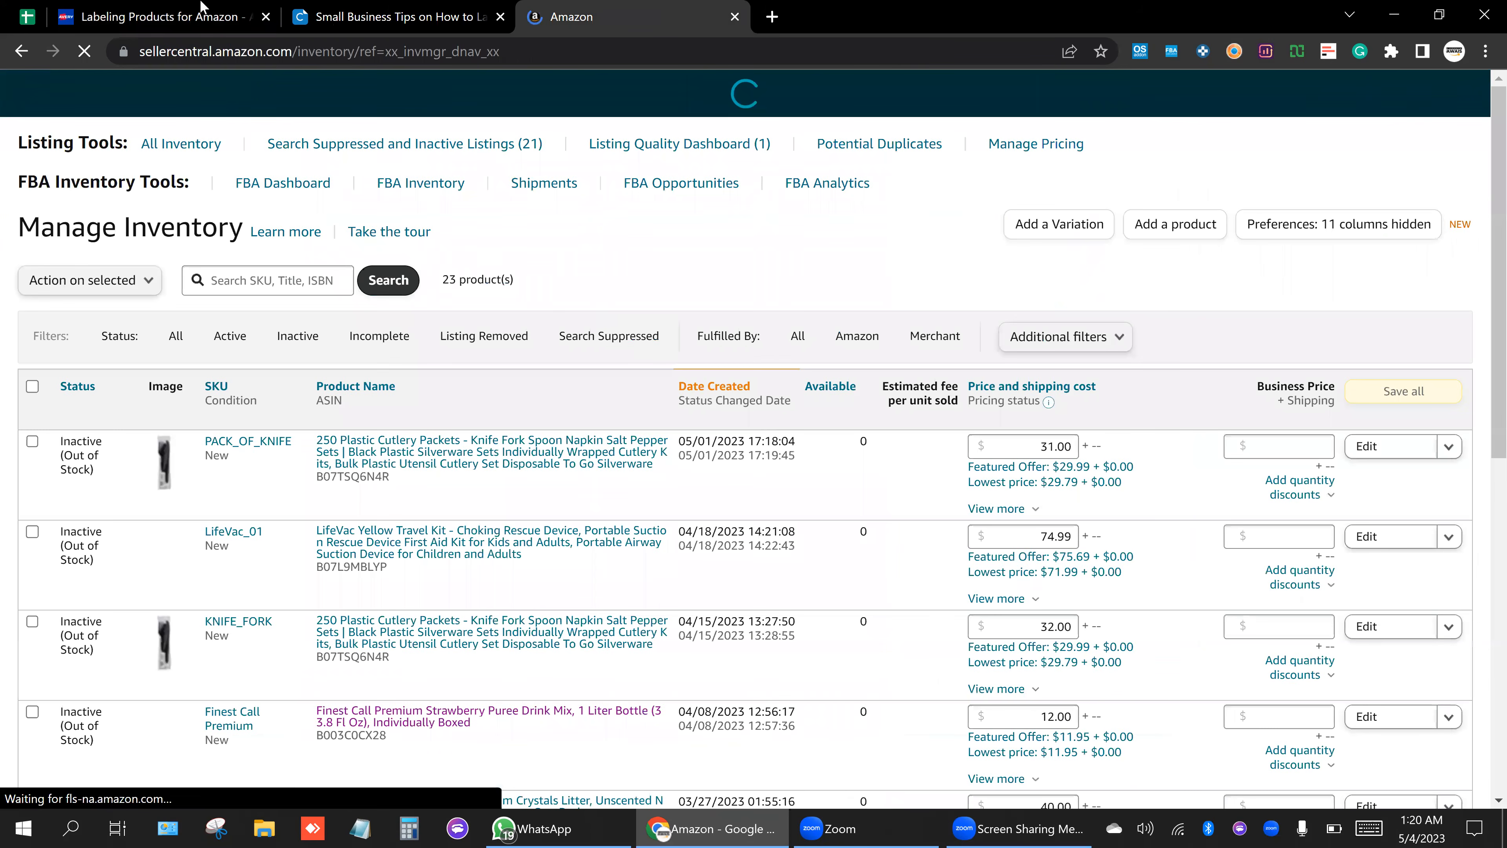
Examine the shipping labels on the stacked boxes in the customlabels.net package labeling article.
key(ctrl+shift+Tab)
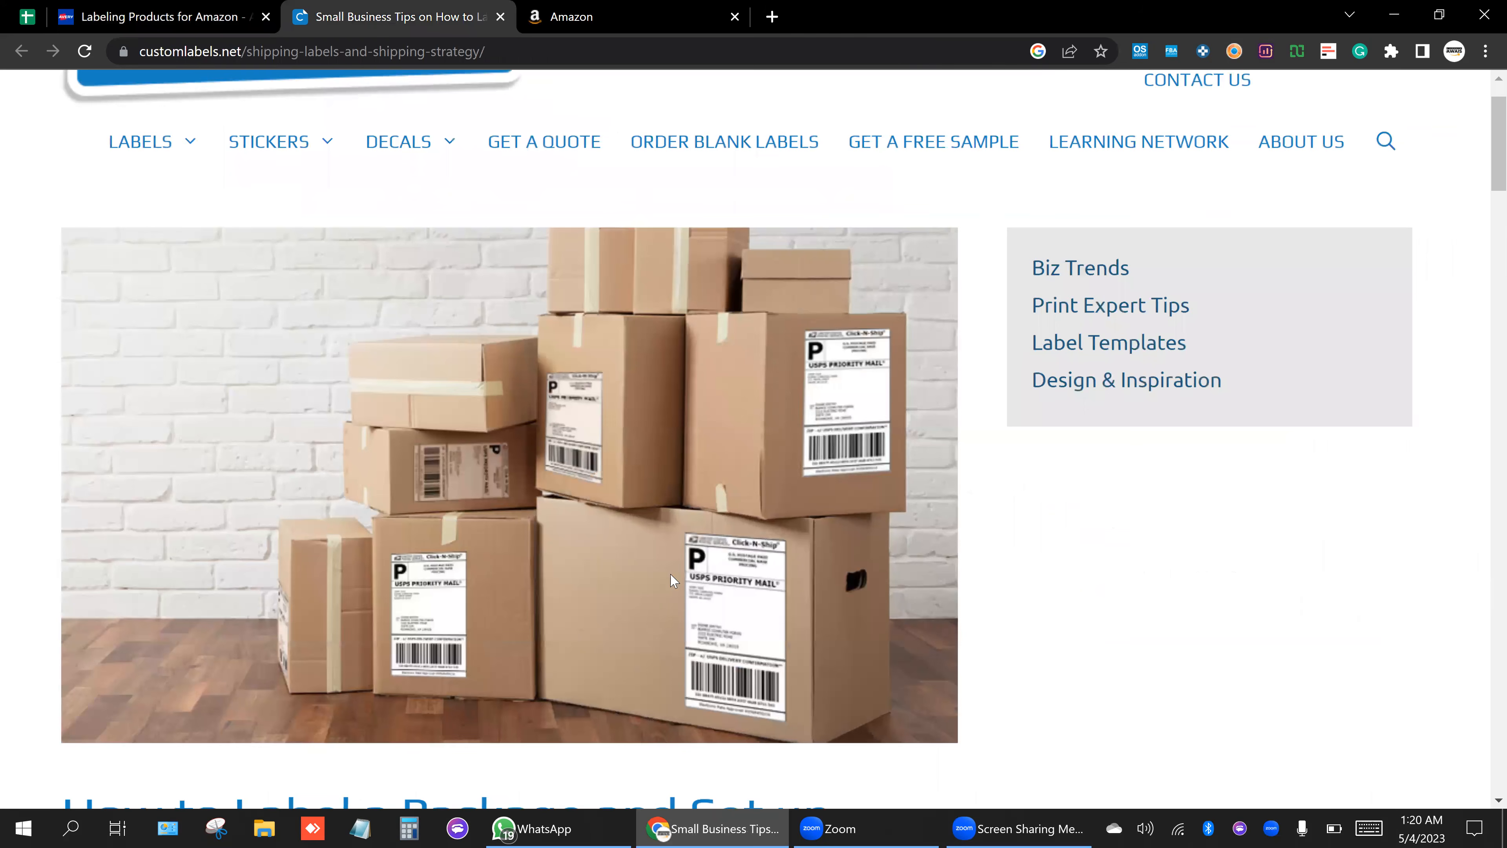
scroll(785, 558, up, 3)
ctrl+scroll(776, 555, down, 3)
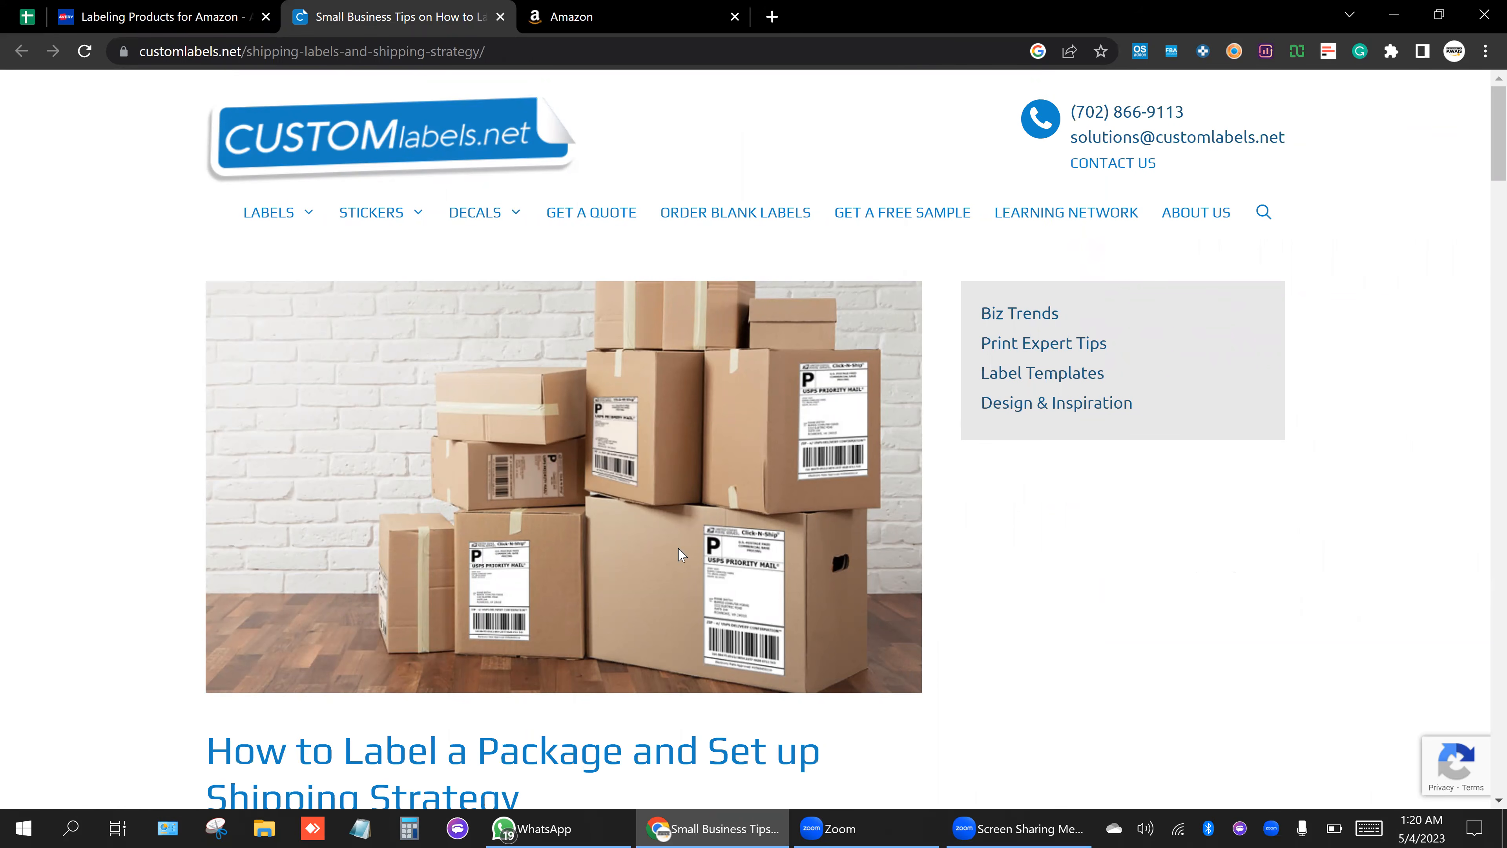
scroll(818, 492, down, 3)
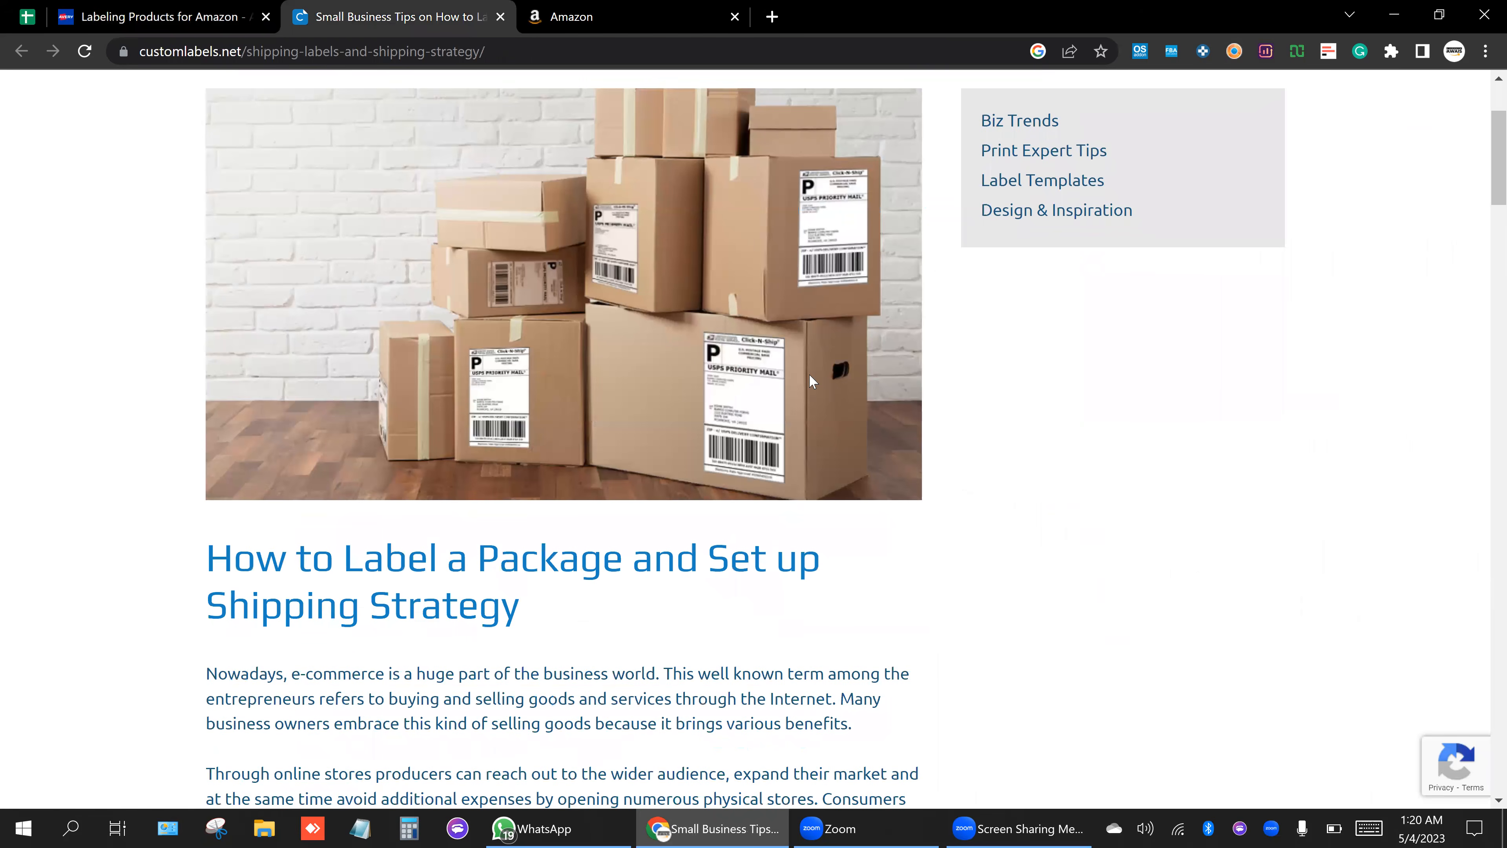
scroll(820, 197, down, 4)
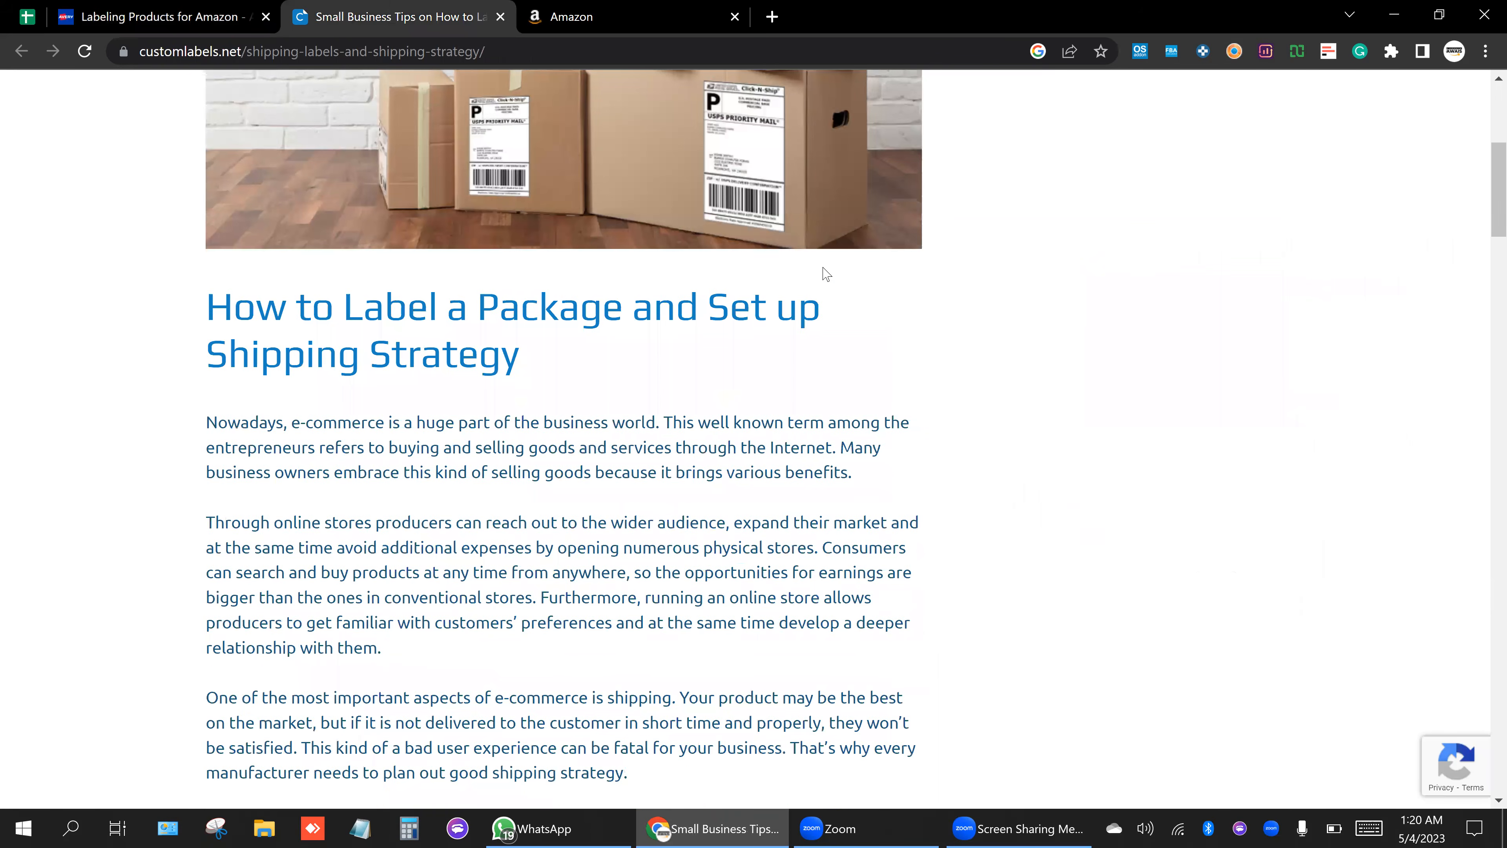
scroll(846, 317, up, 6)
scroll(851, 317, up, 4)
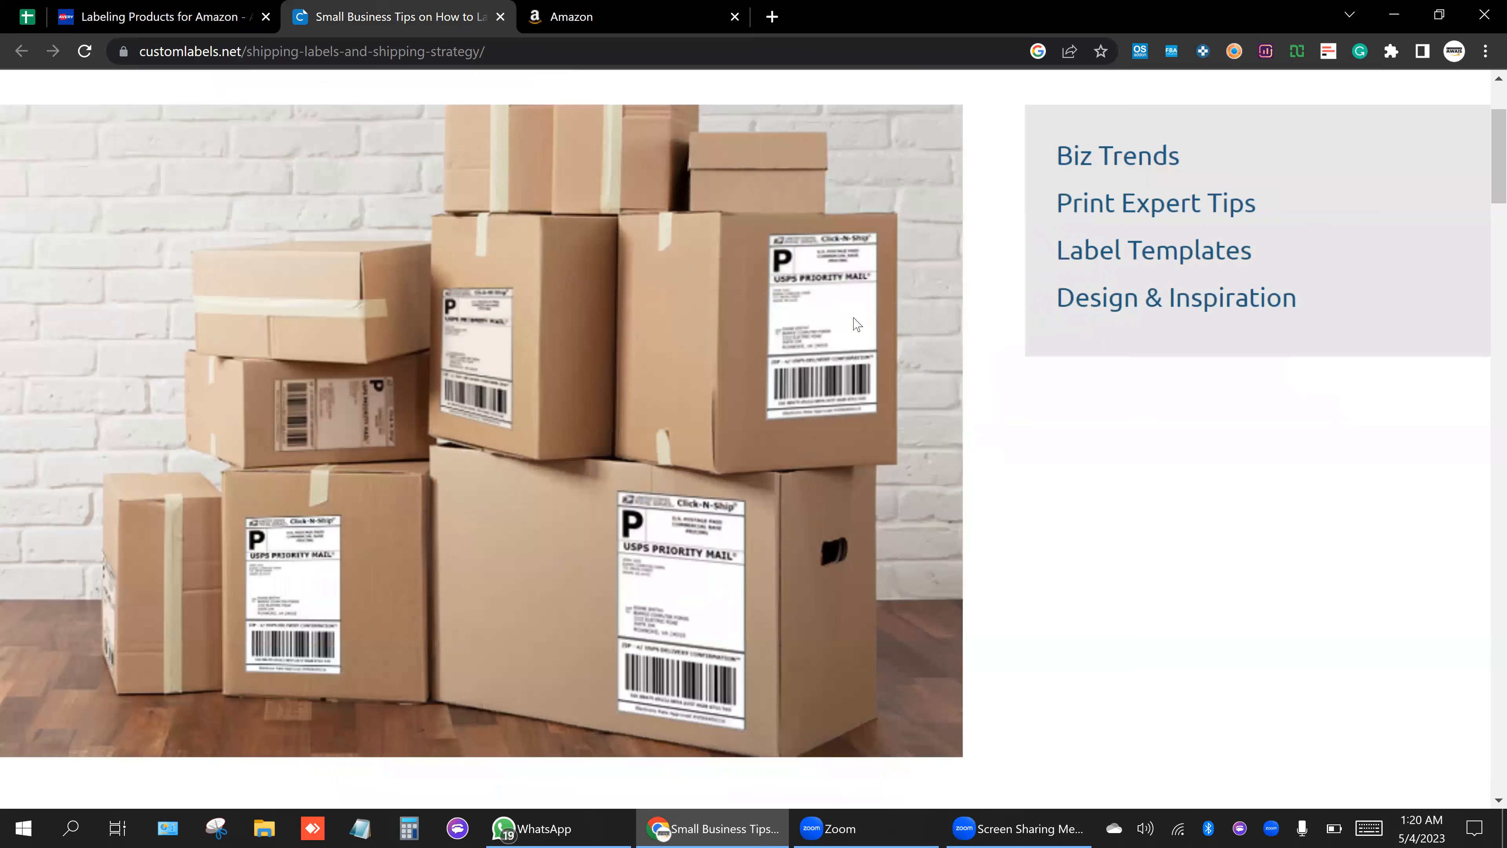
scroll(730, 316, up, 1)
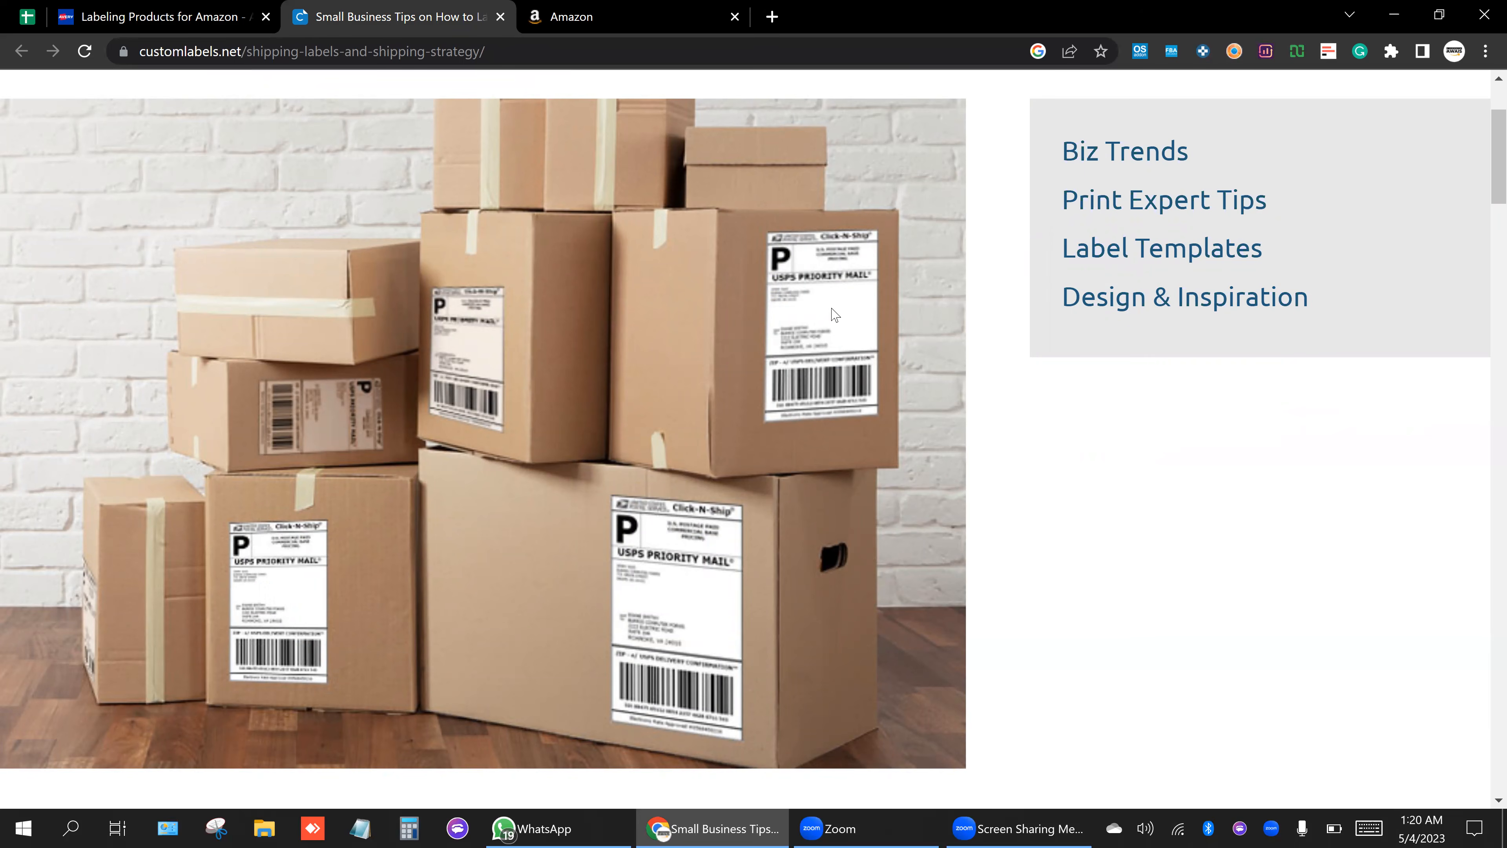
scroll(859, 290, up, 3)
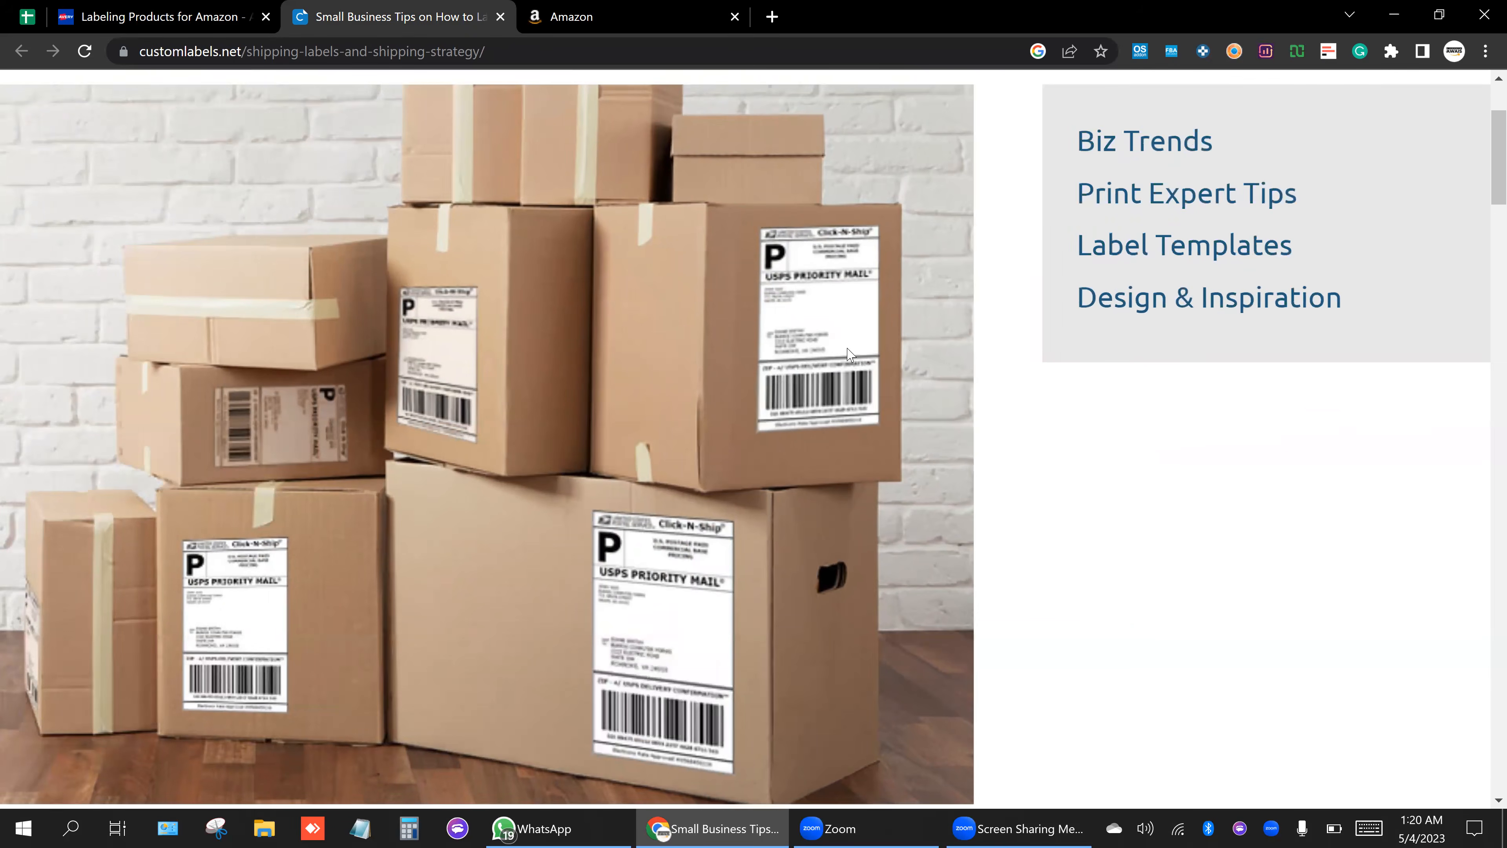
scroll(785, 345, down, 2)
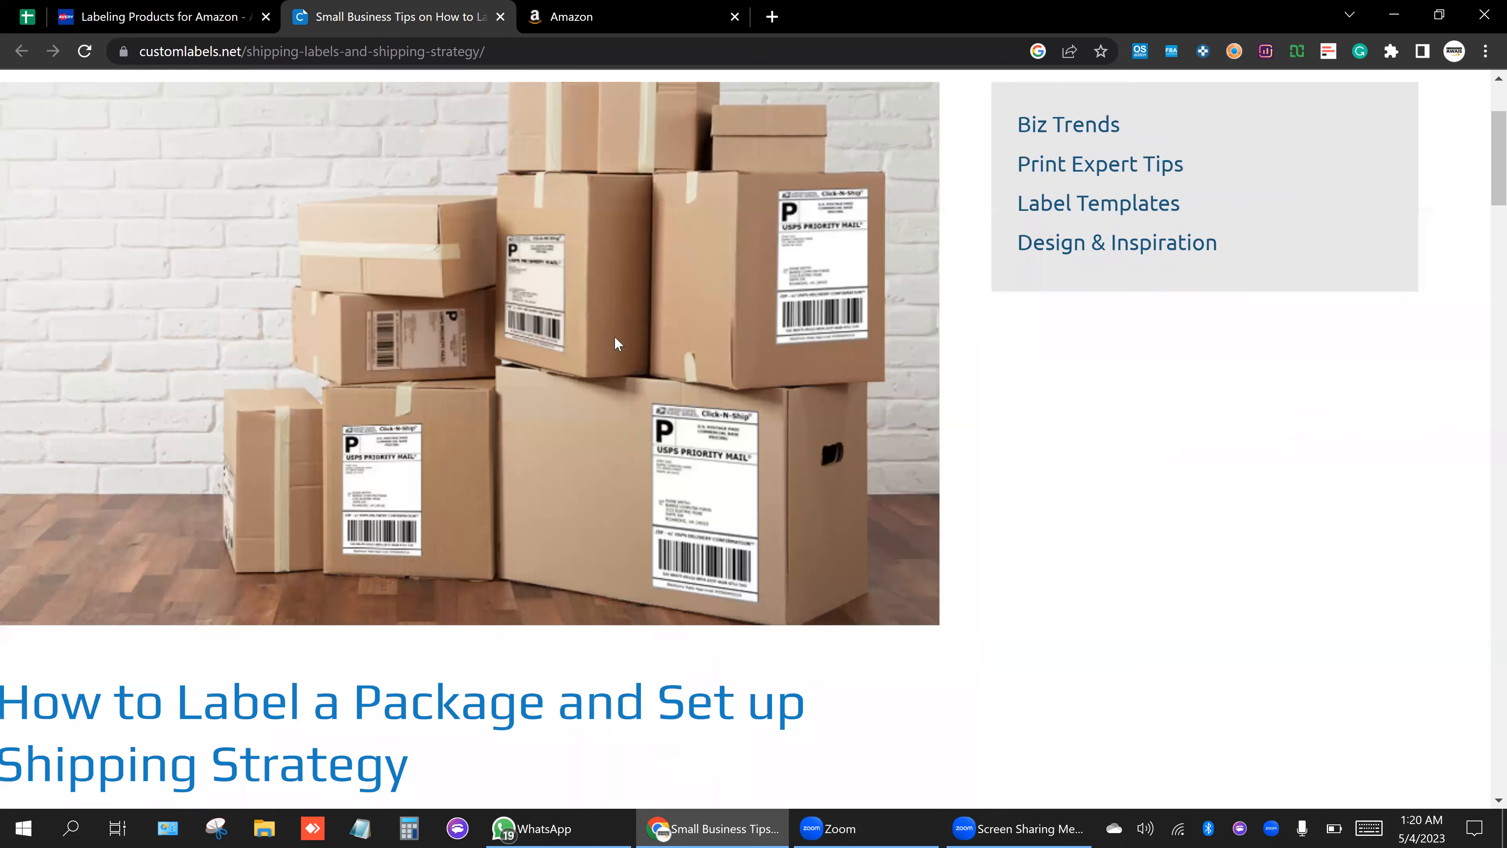
scroll(615, 336, down, 1)
scroll(713, 320, down, 5)
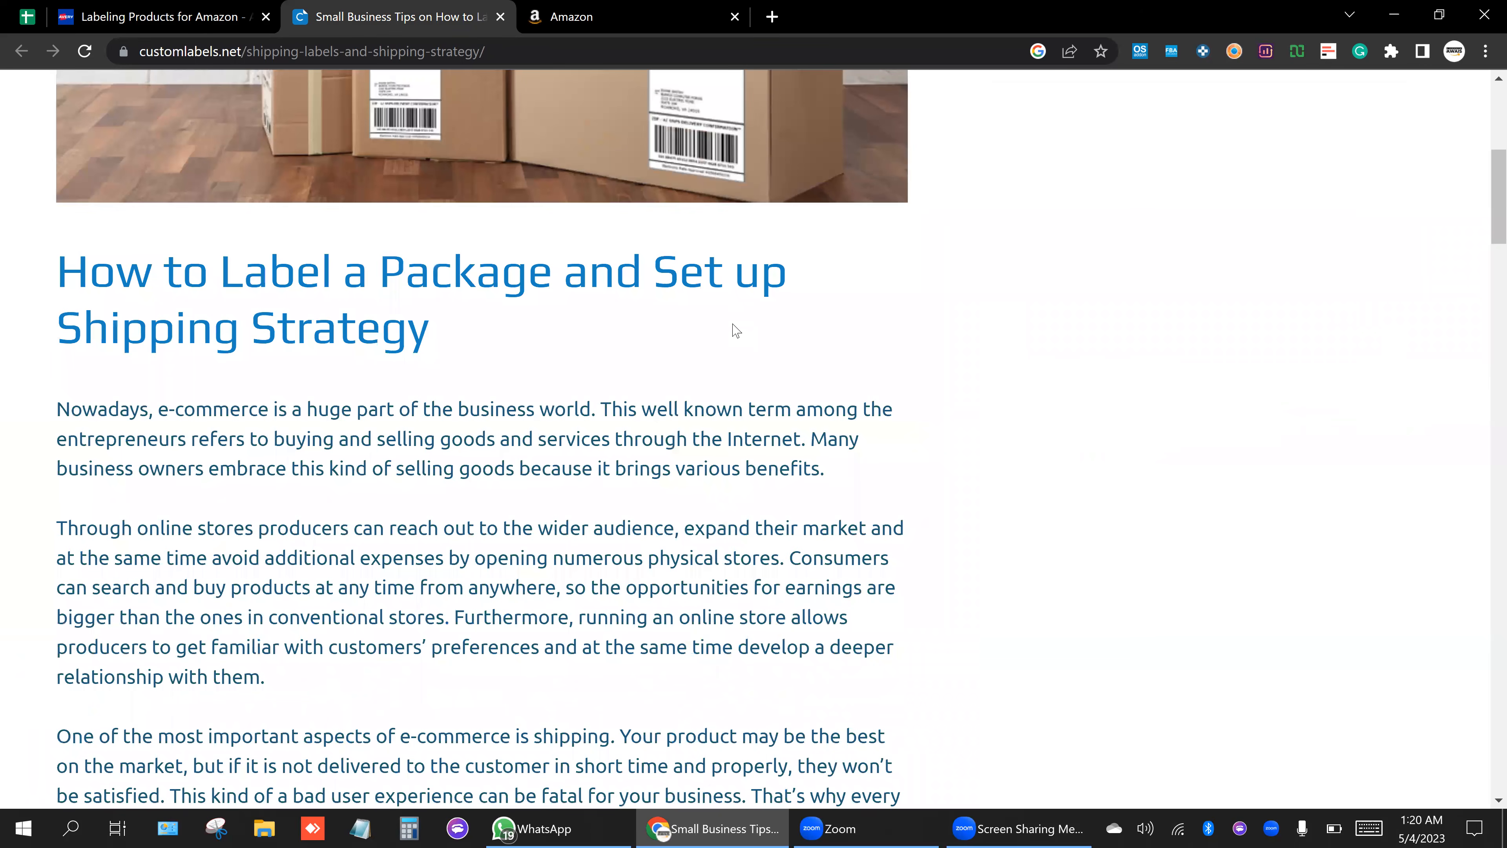
Examine the packing photo in the article's section on optimal shipping box size and weight.
scroll(474, 356, down, 10)
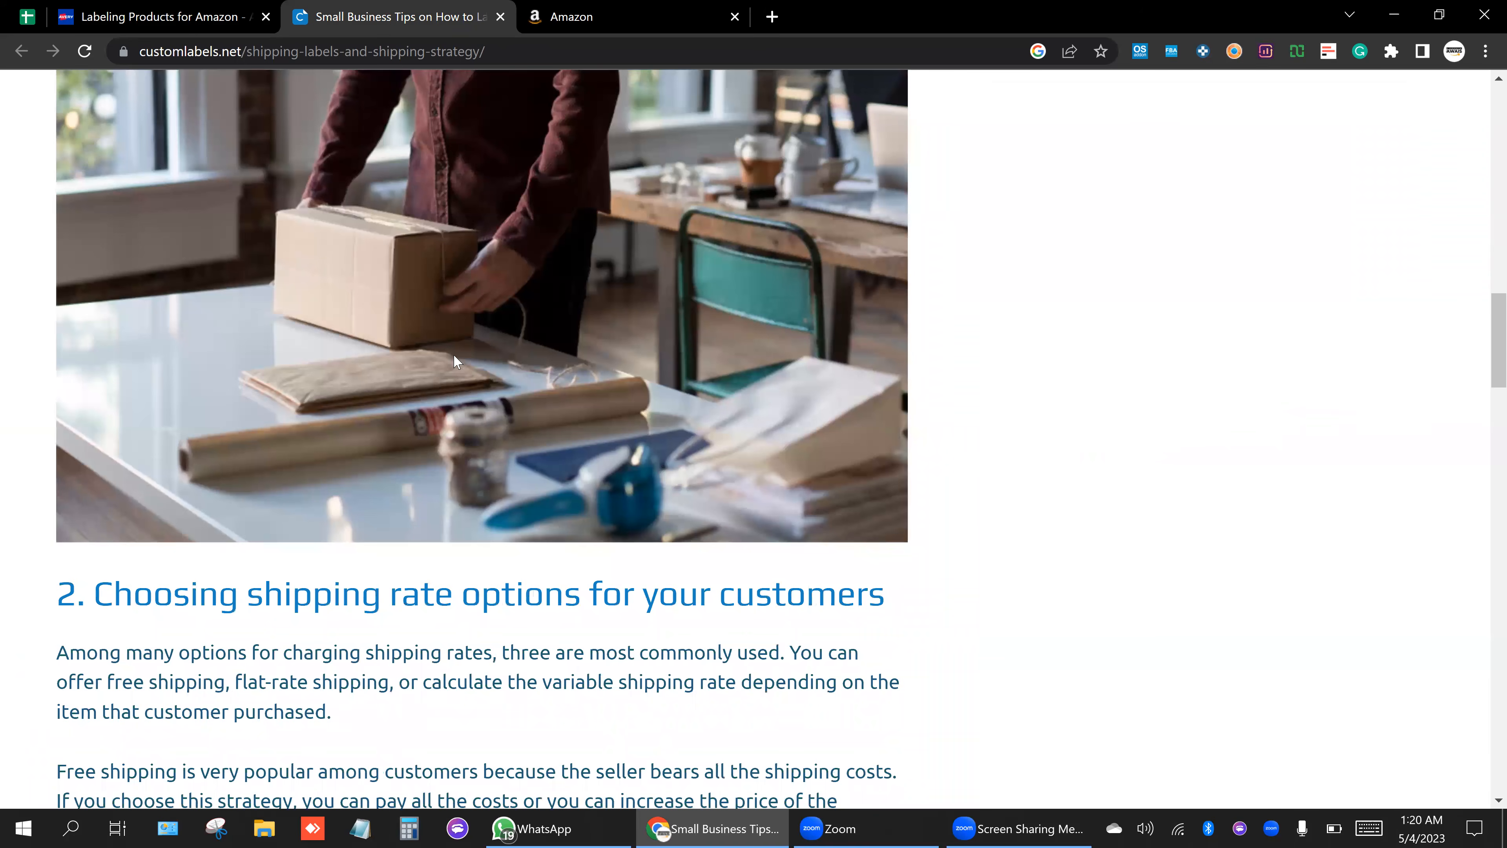
scroll(482, 370, up, 1)
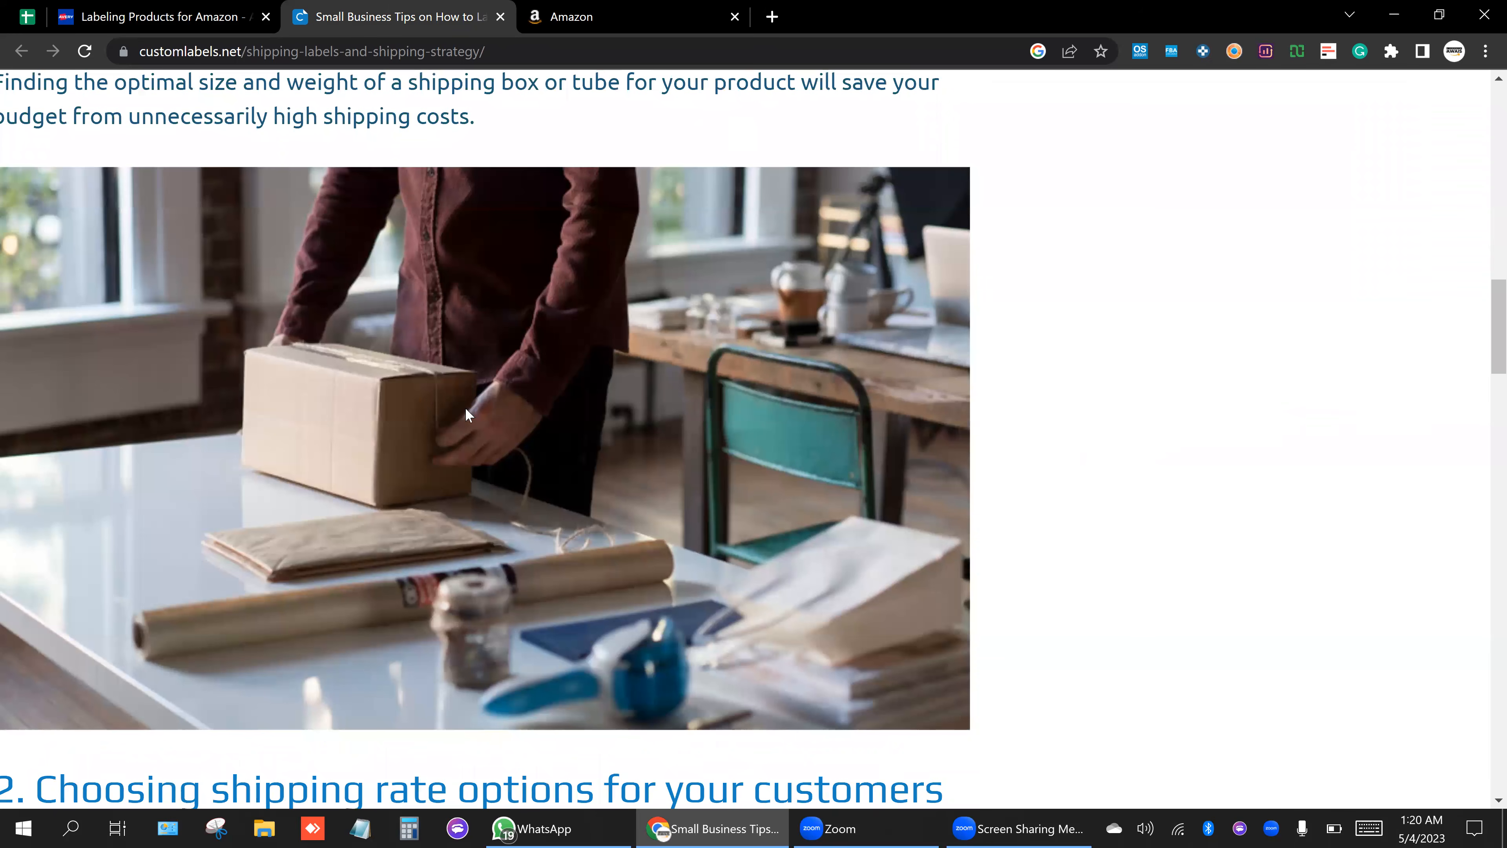
scroll(560, 433, left, 2)
scroll(560, 432, up, 1)
scroll(611, 487, down, 1)
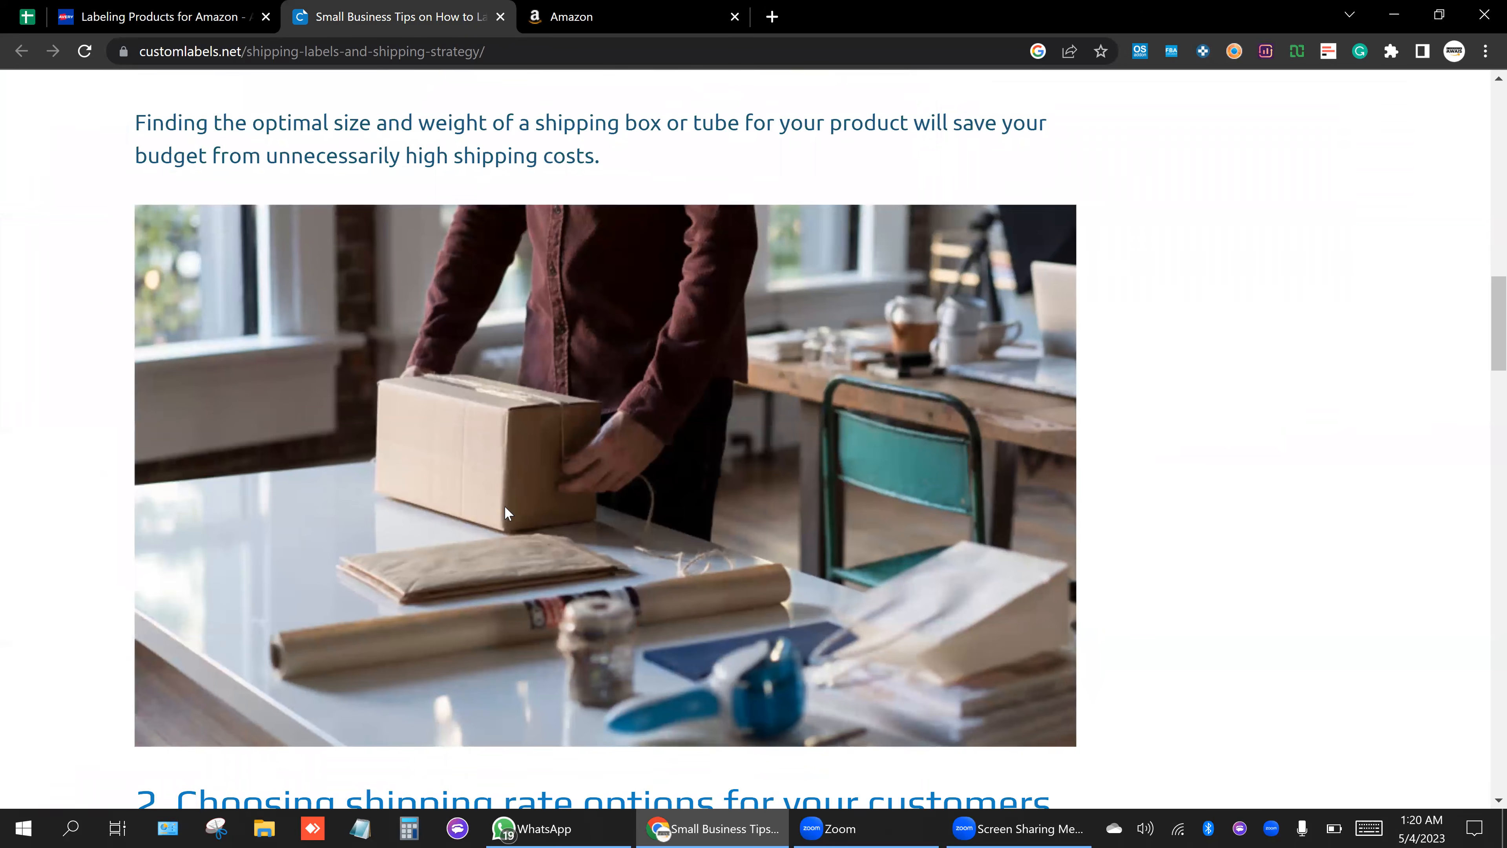
scroll(504, 505, up, 1)
scroll(660, 436, down, 1)
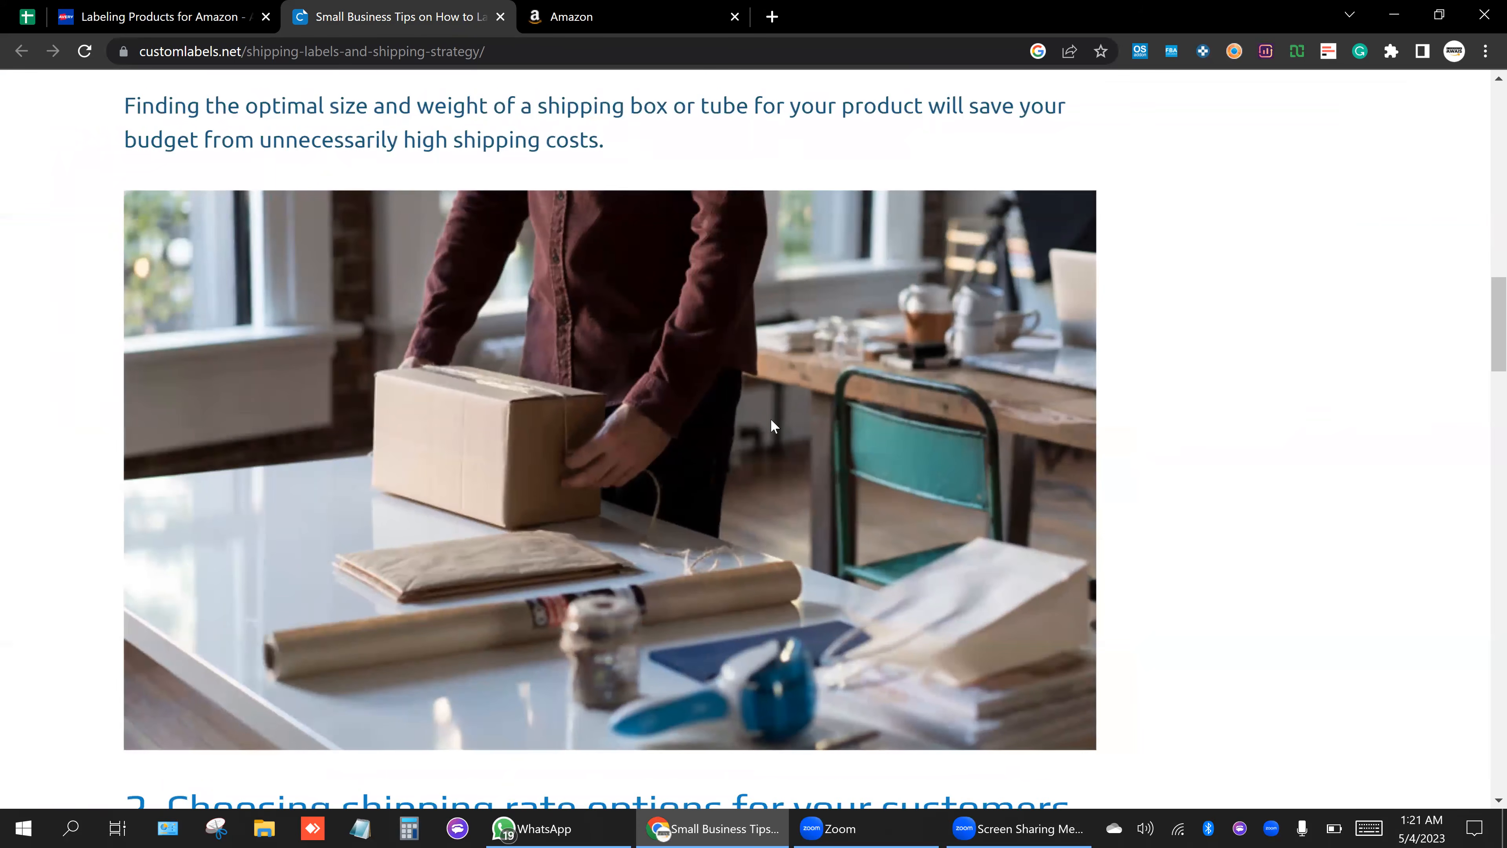
Review the article's sections on what a shipping label should include and where to put it on a package.
scroll(765, 432, down, 2)
scroll(677, 499, down, 10)
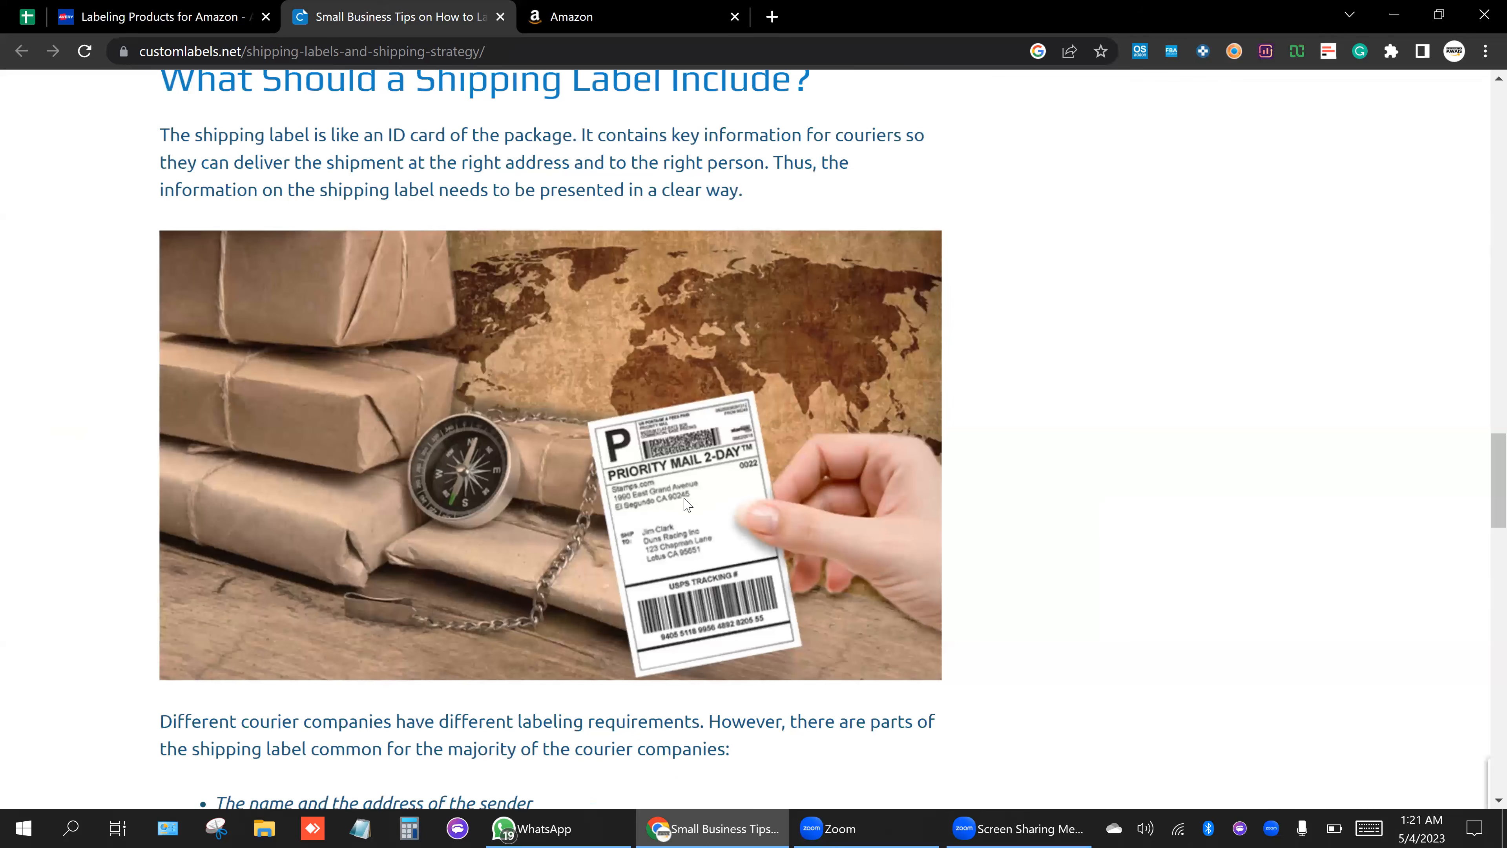
scroll(670, 487, down, 5)
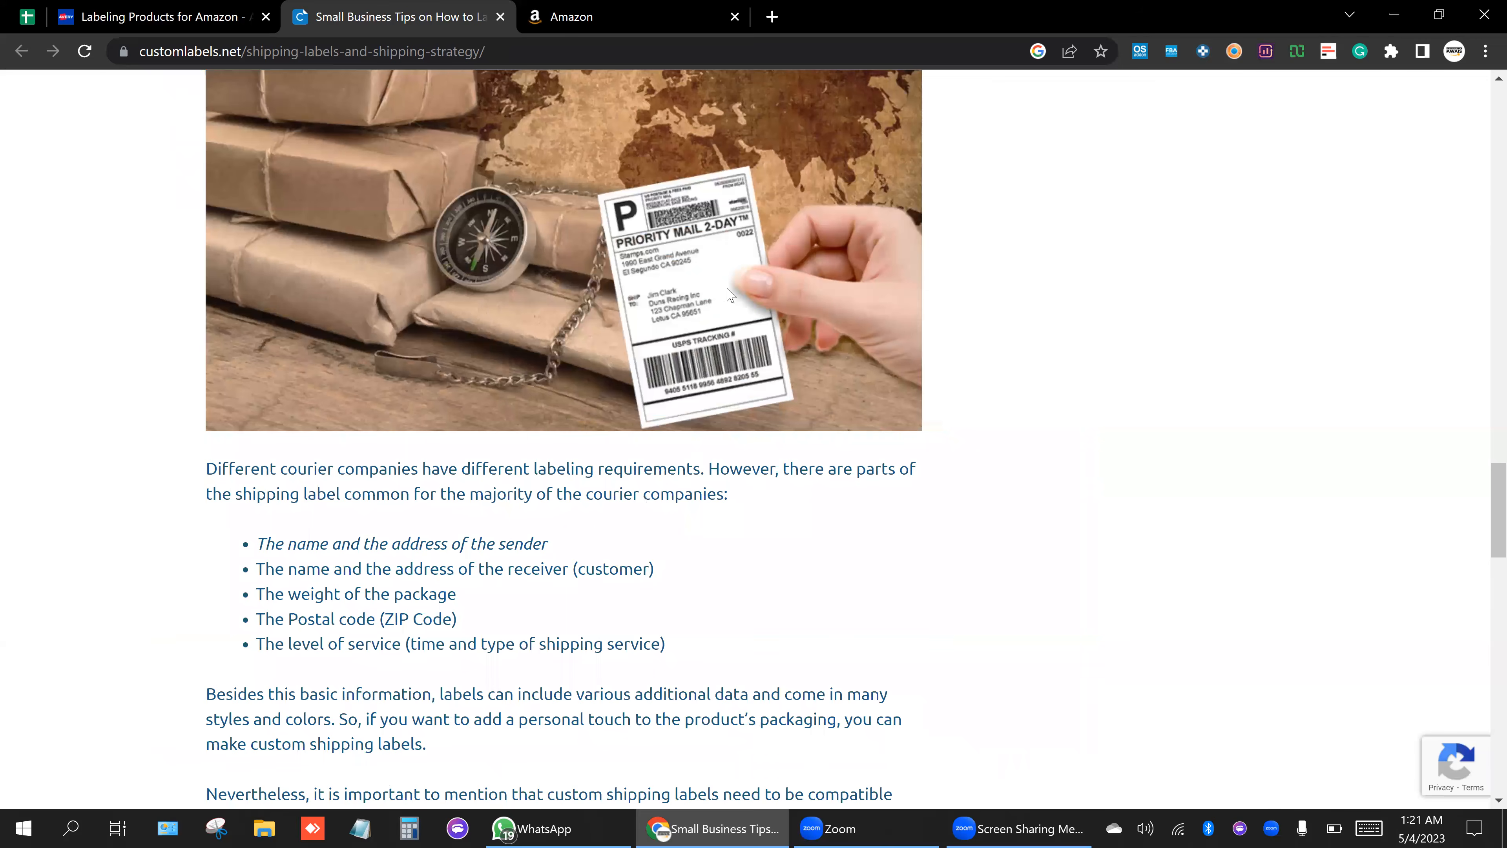
scroll(712, 297, down, 1)
scroll(730, 419, down, 10)
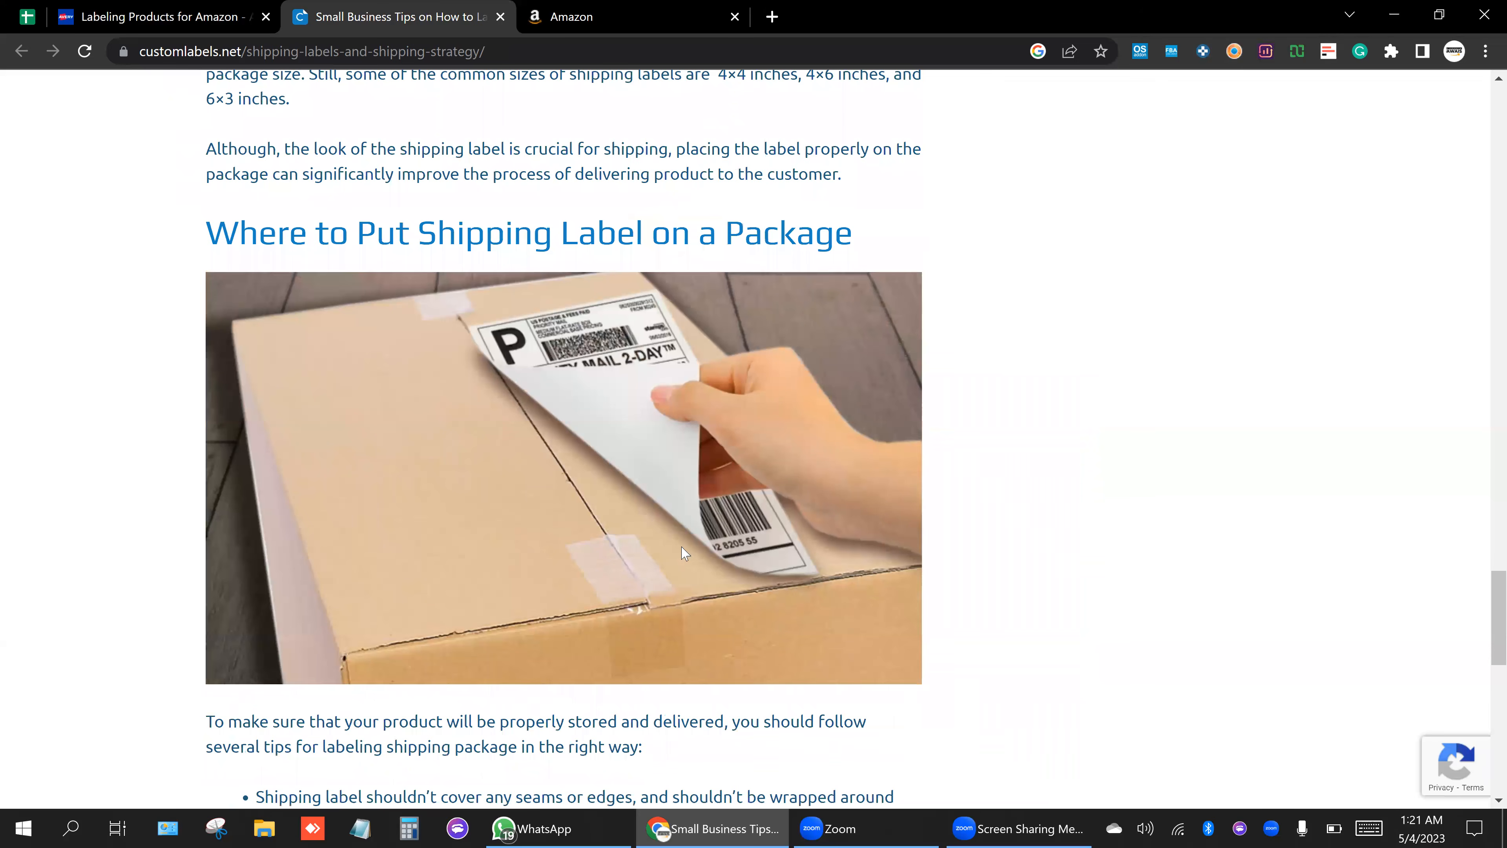
scroll(655, 454, up, 1)
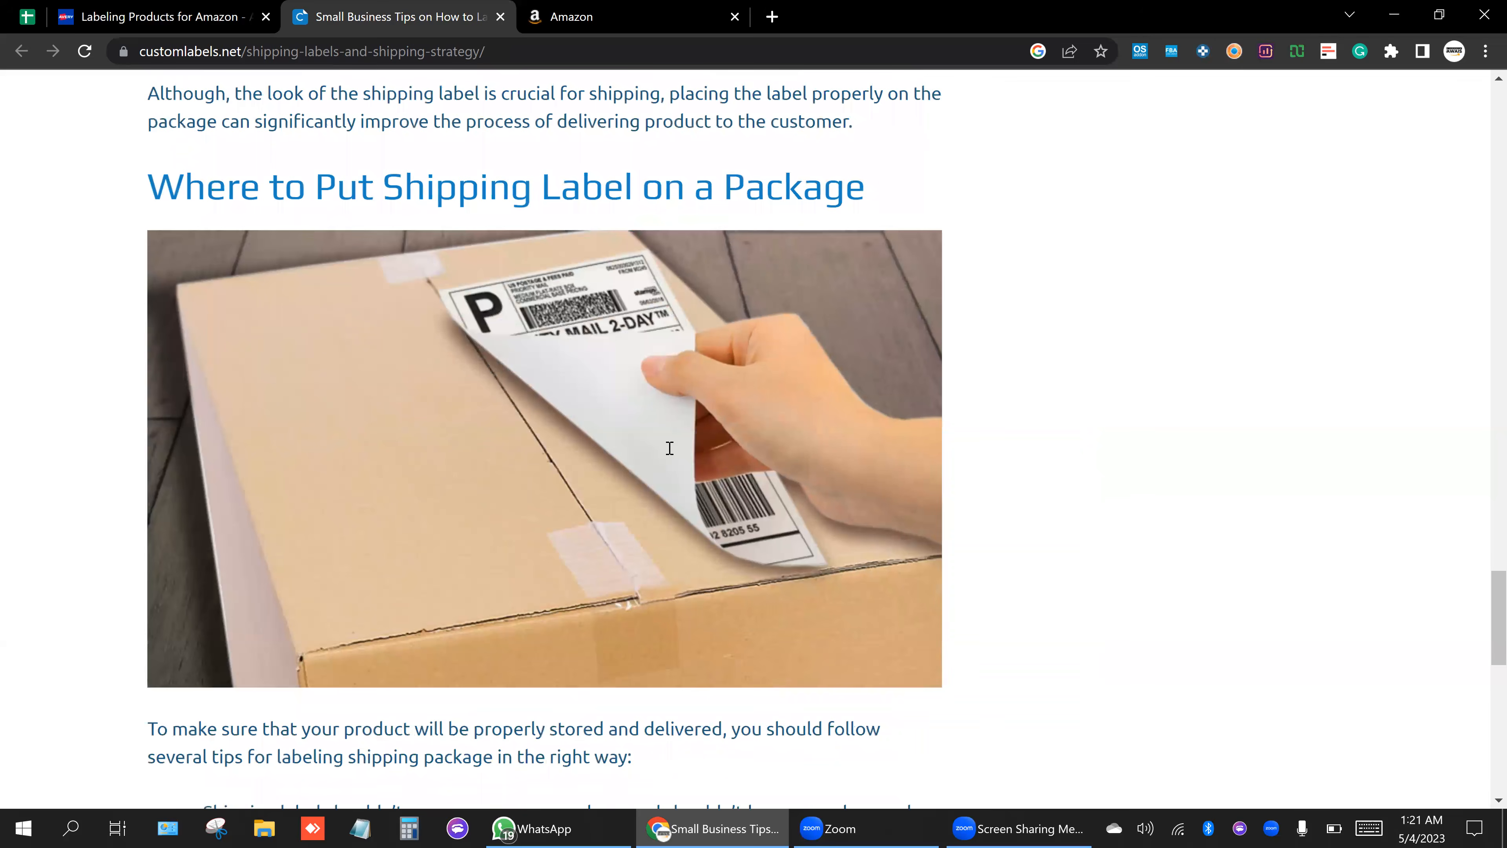
scroll(667, 450, down, 1)
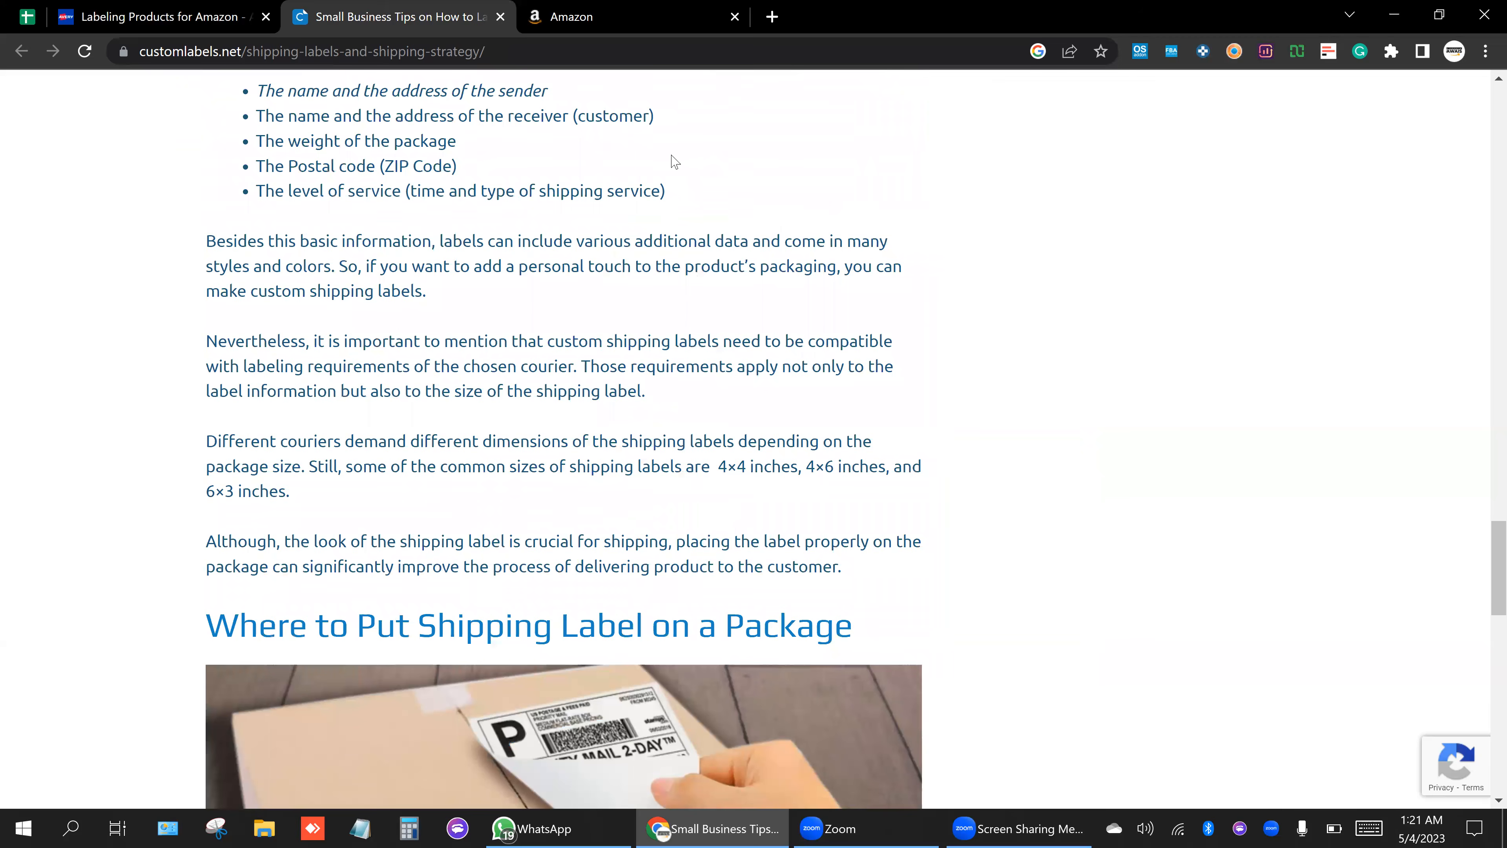
Select the PACK_OF_KNIFE listing in Manage Inventory and start Send/replenish inventory for it.
key(ctrl+Tab)
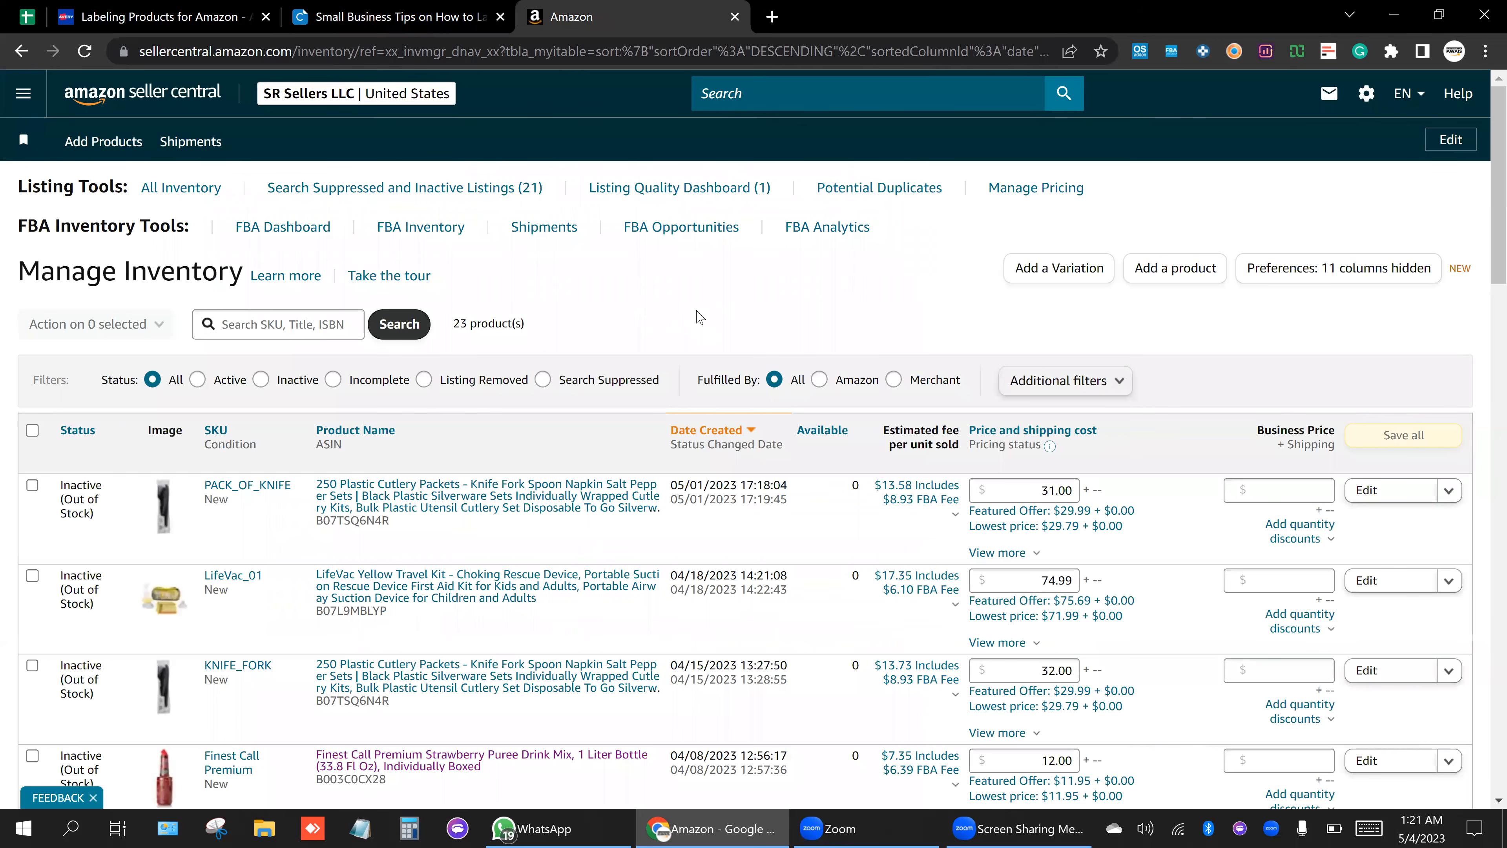
scroll(700, 318, up, 3)
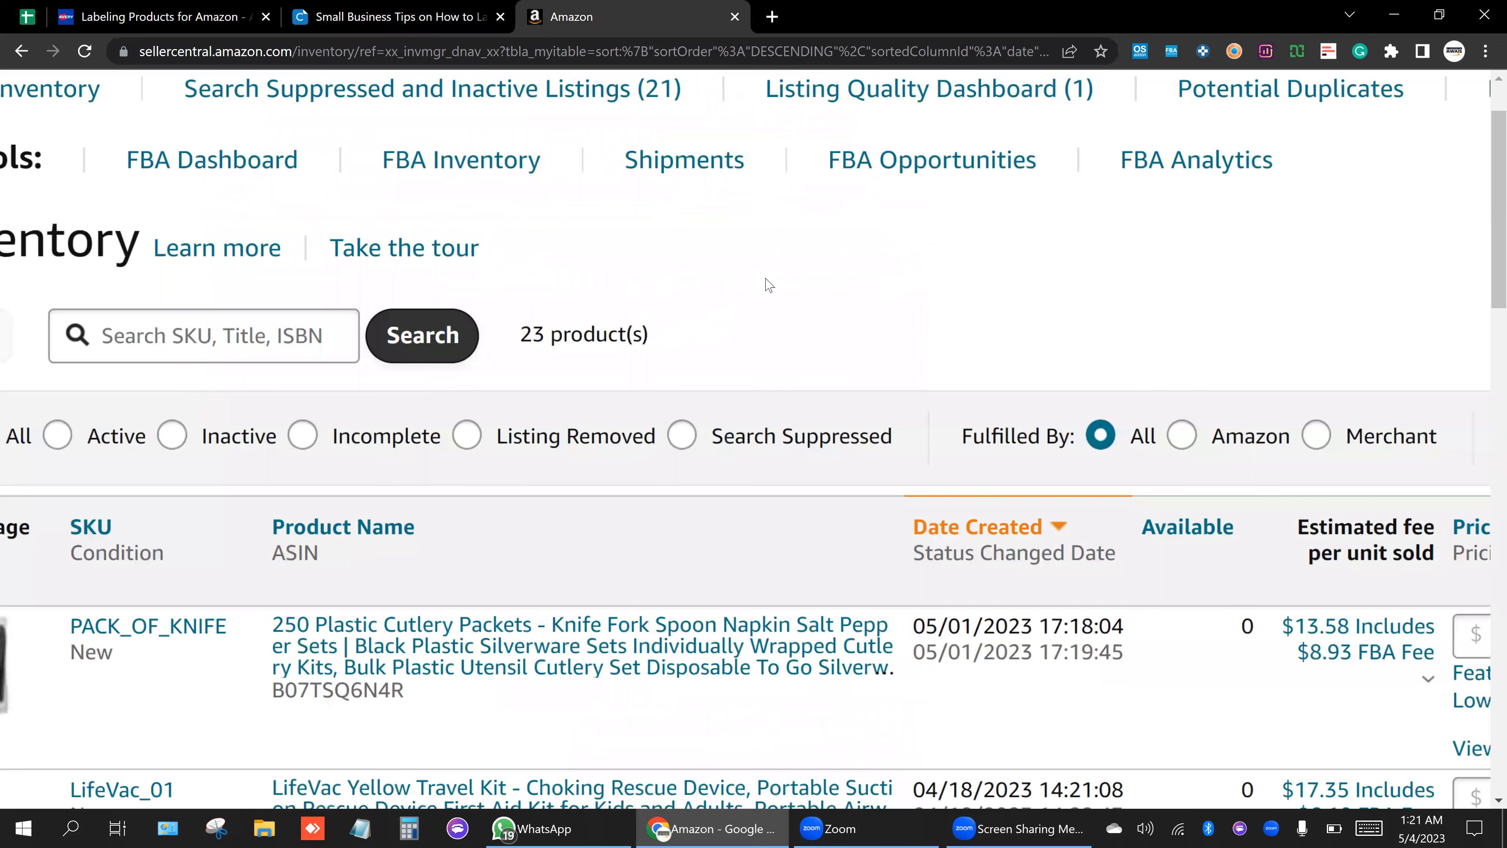
scroll(86, 586, down, 1)
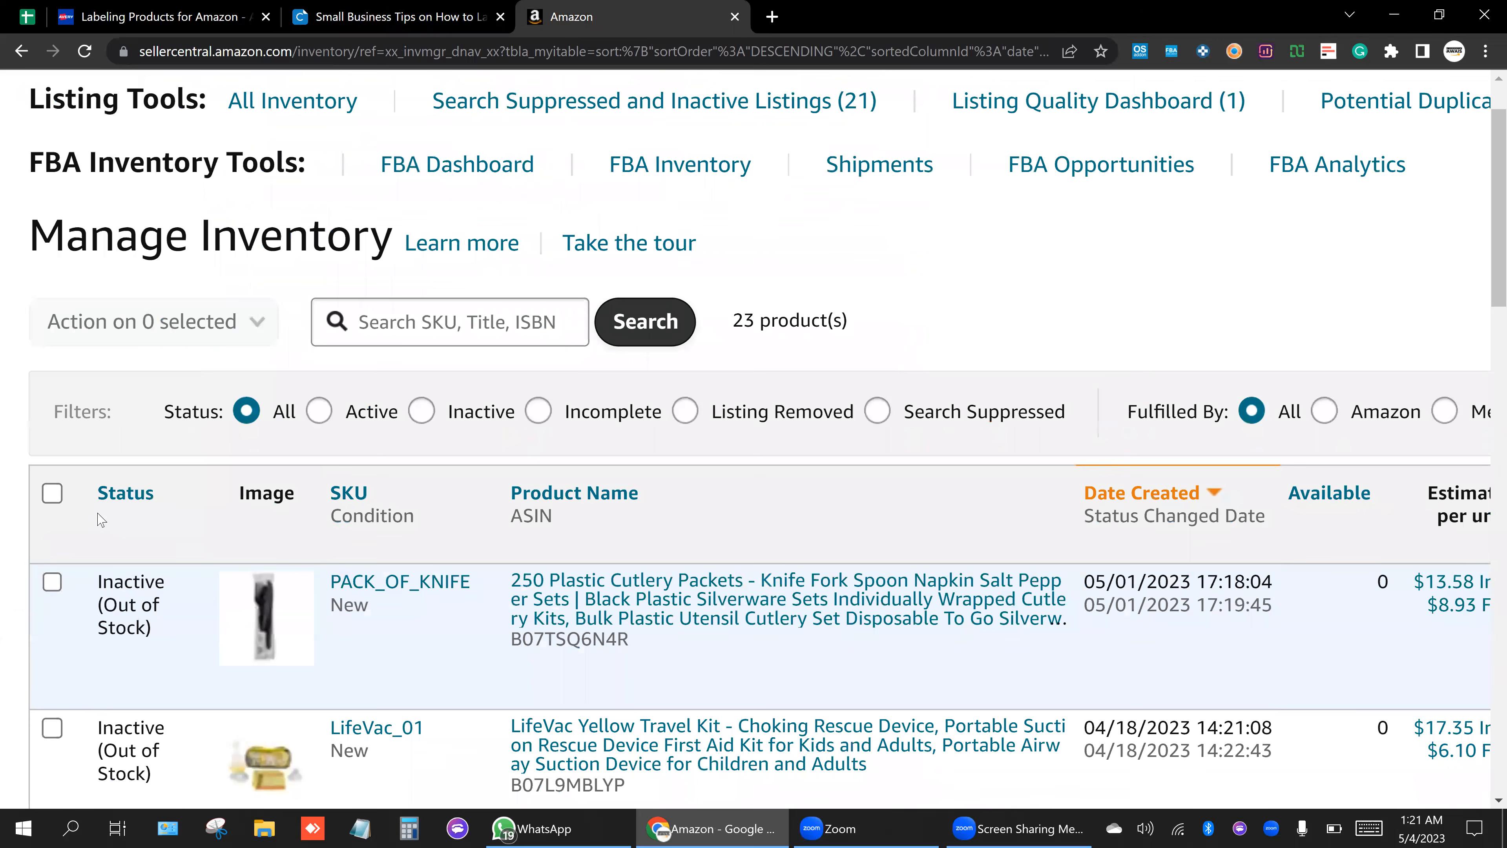
click(52, 582)
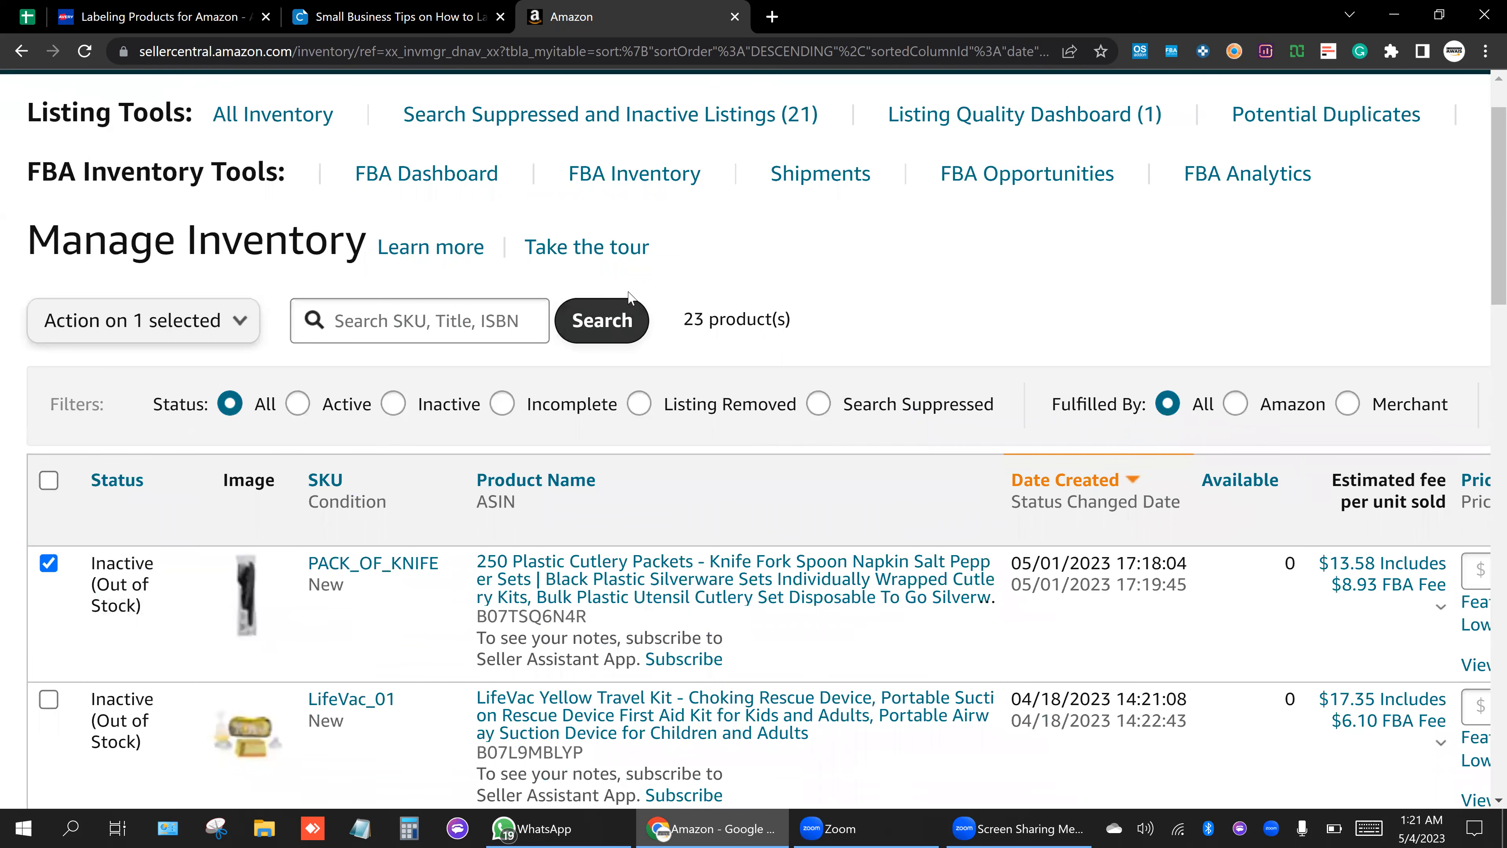
click(234, 336)
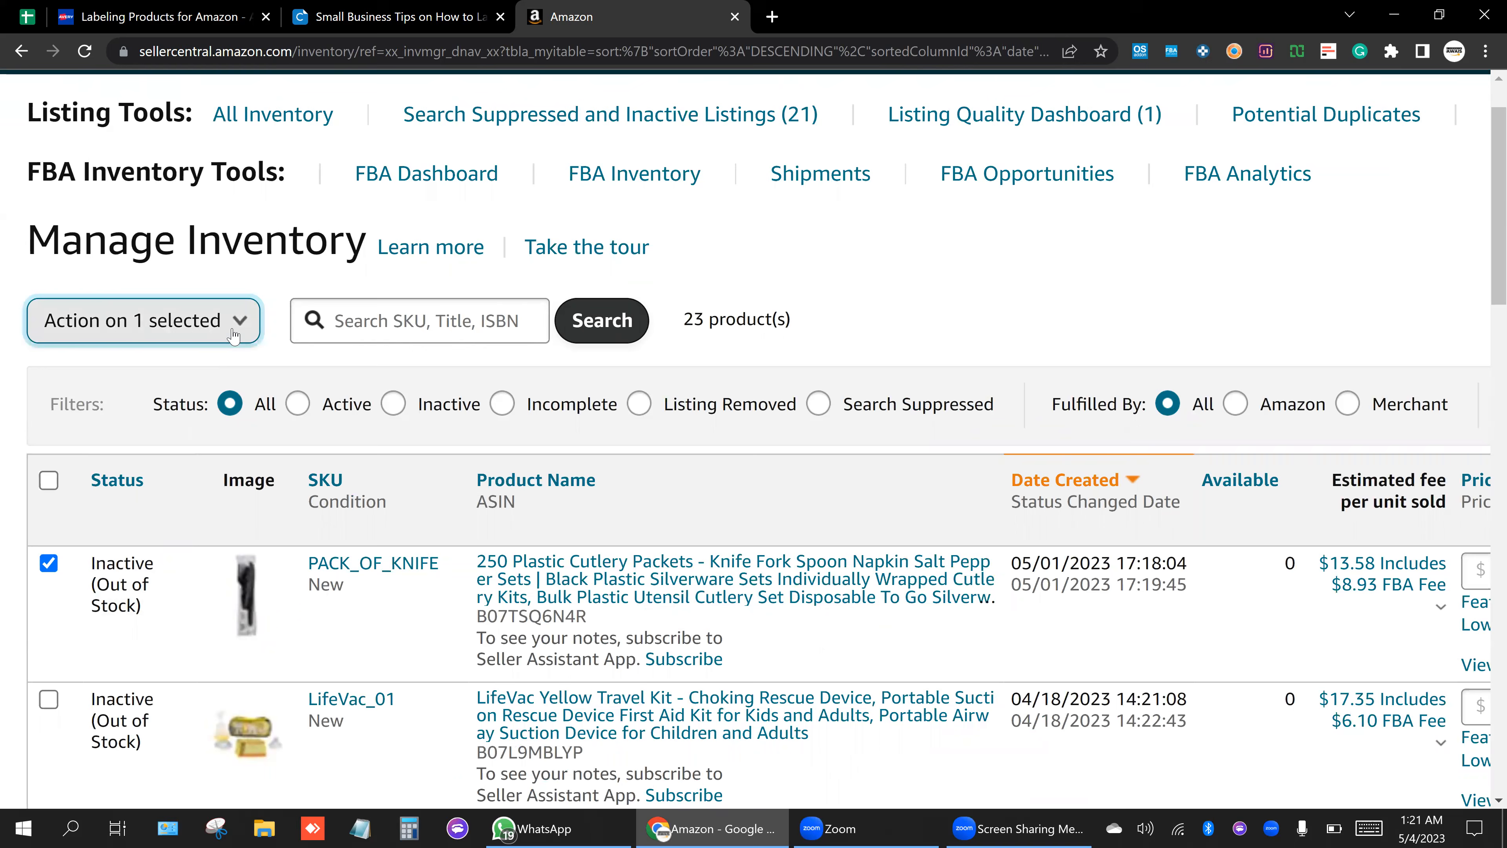
click(235, 336)
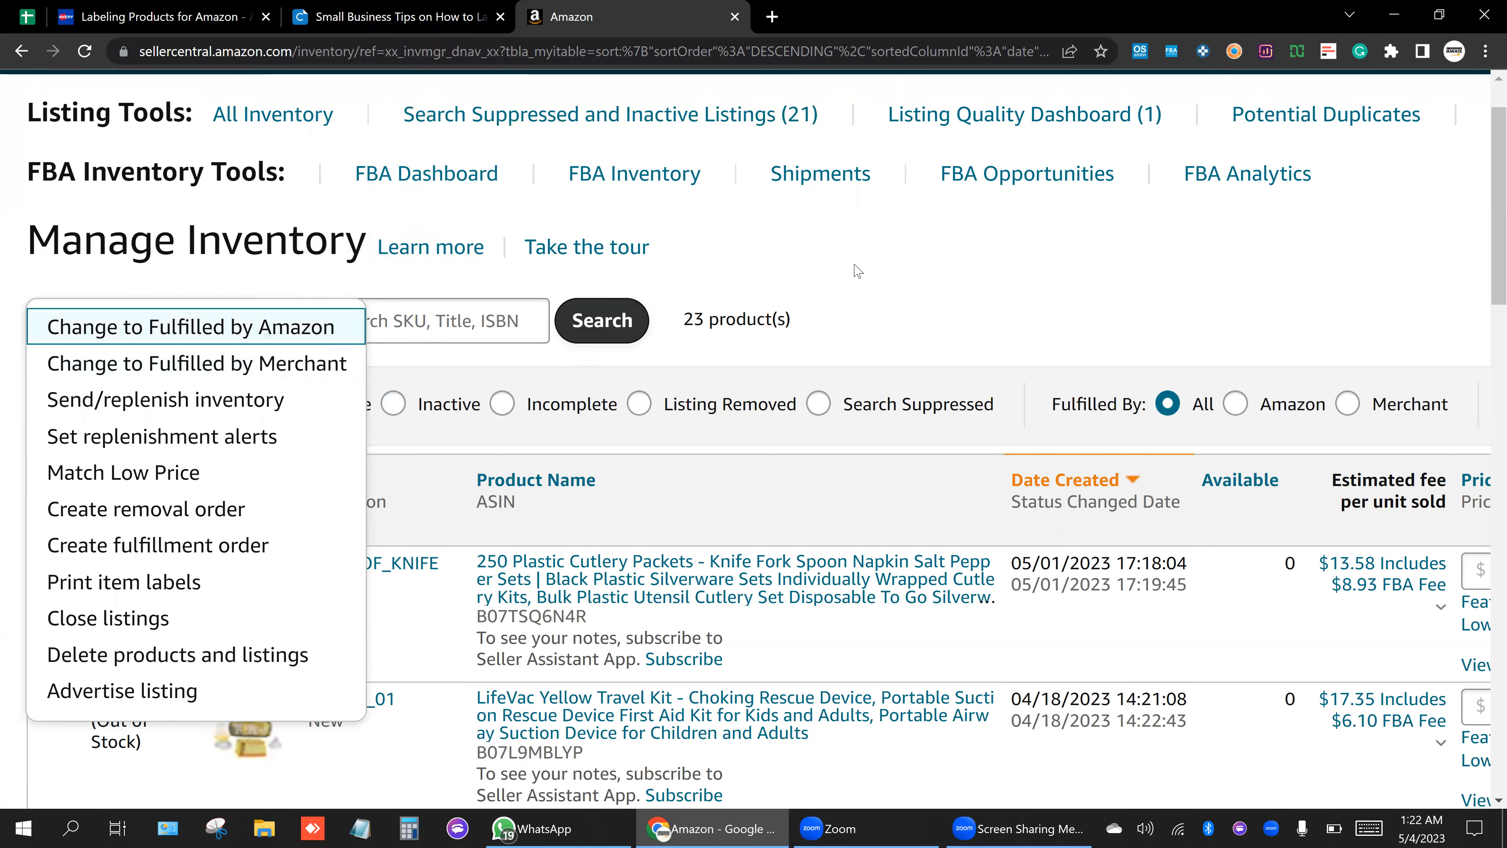
scroll(862, 260, down, 1)
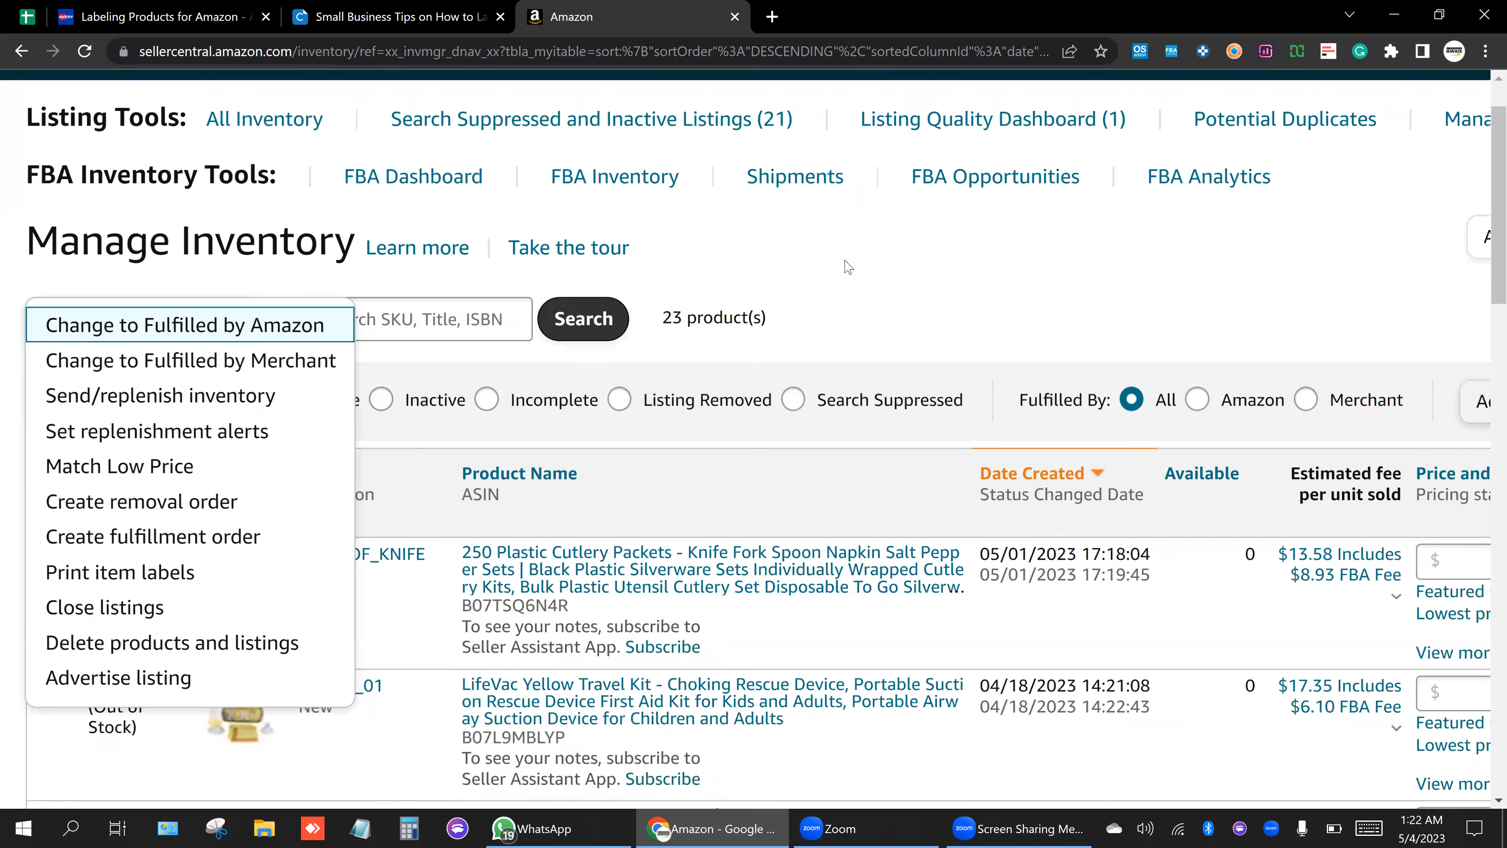
scroll(849, 267, down, 1)
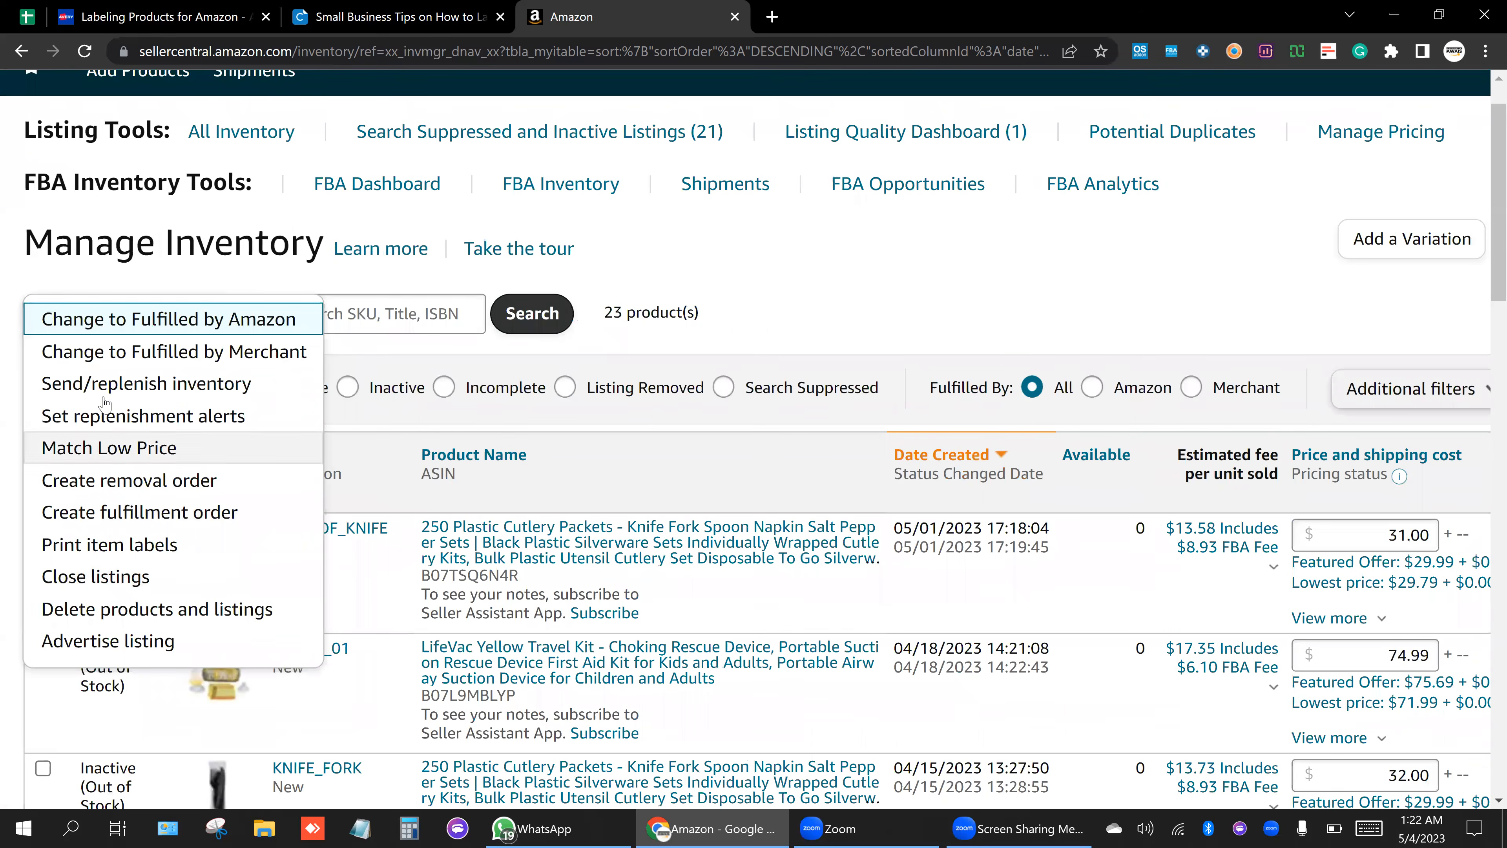
click(122, 392)
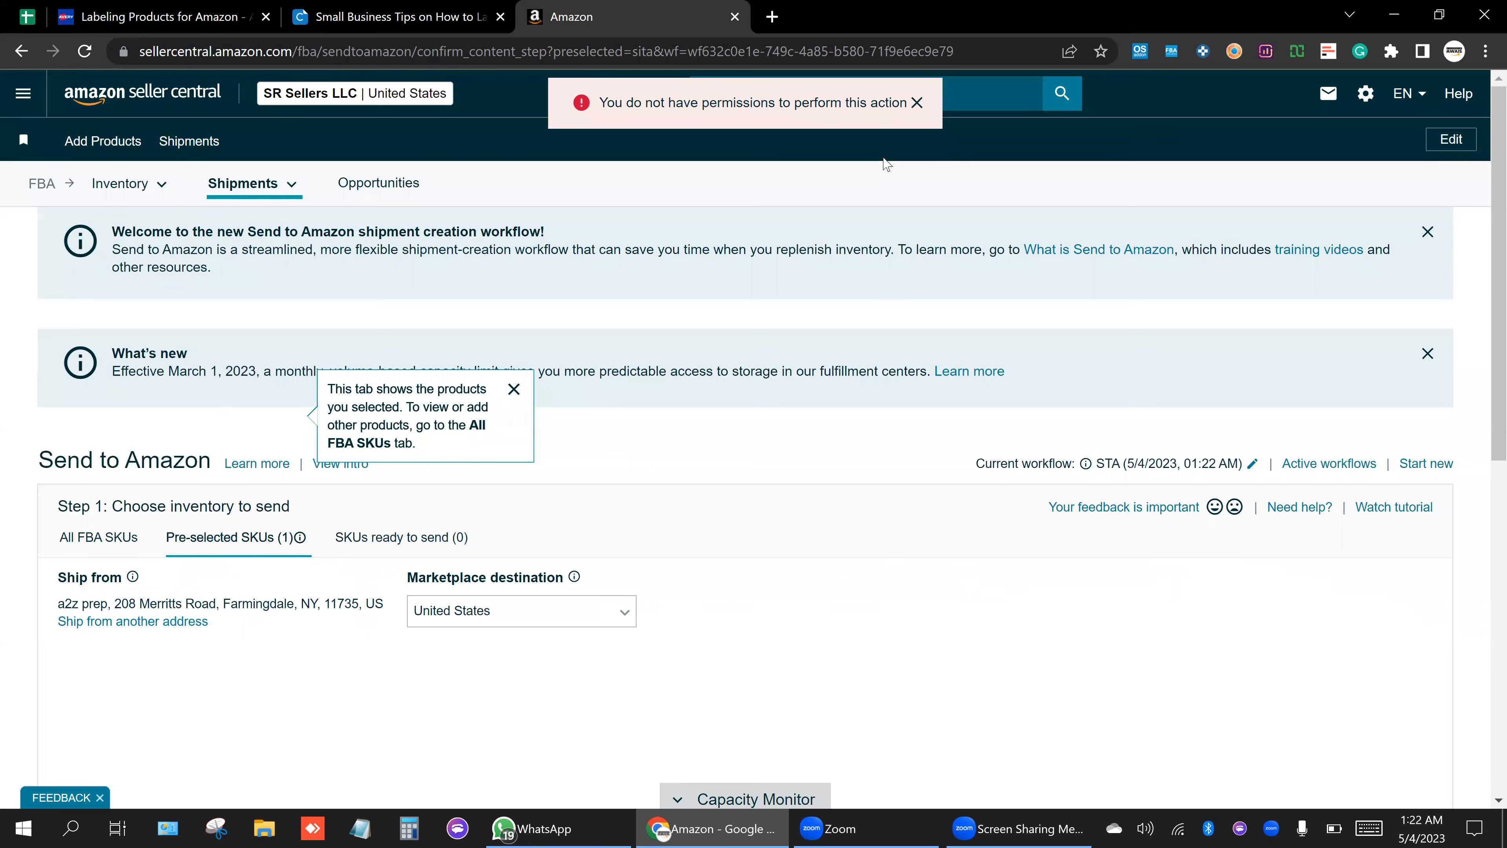
Dismiss the permissions error and the pre-selected SKUs tip, and review the inventory selection step of Send to Amazon.
click(917, 102)
scroll(923, 341, down, 4)
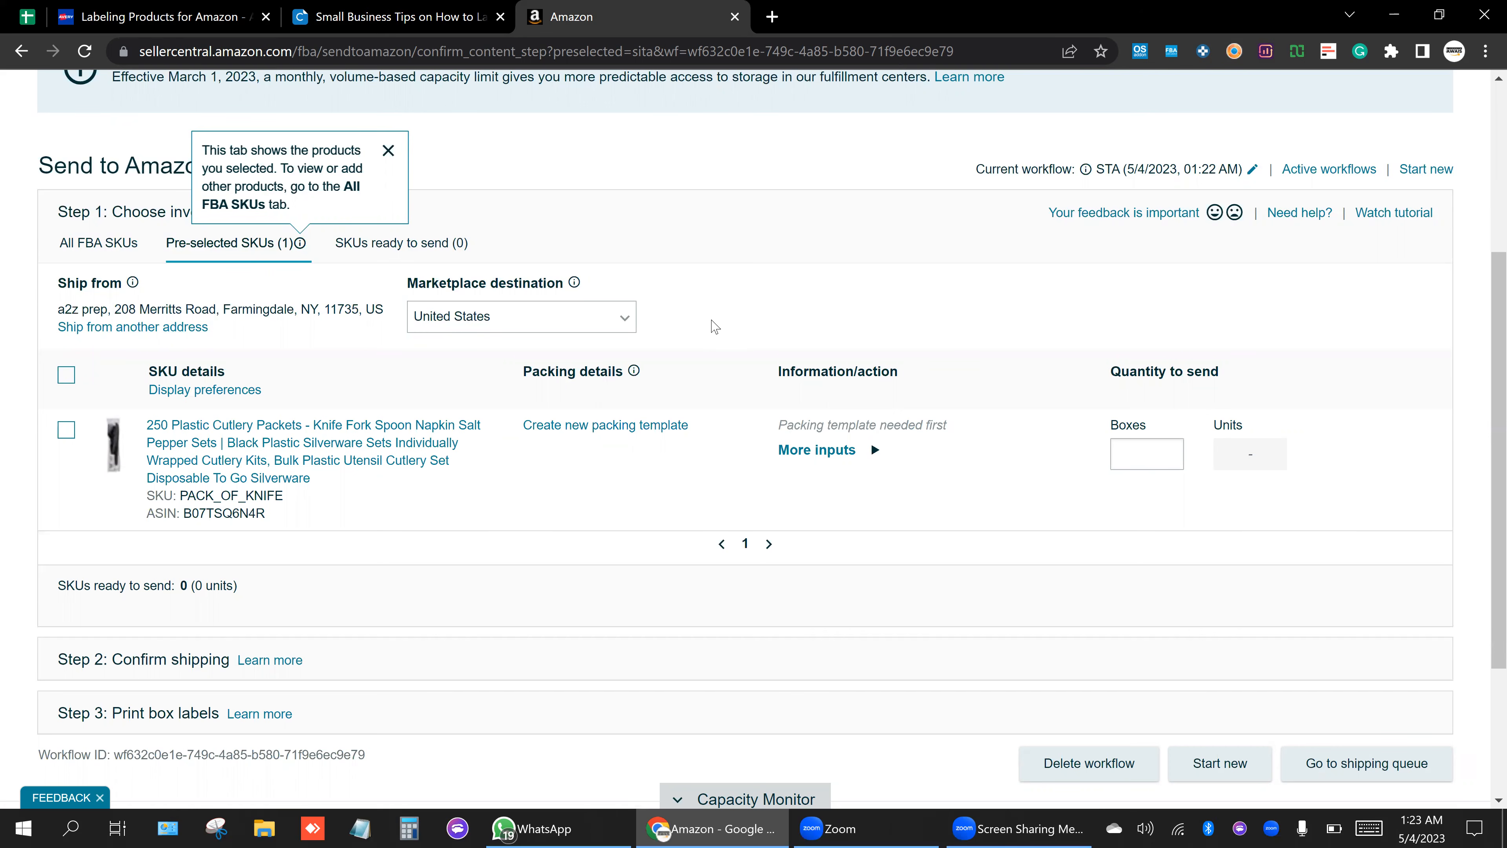
click(133, 282)
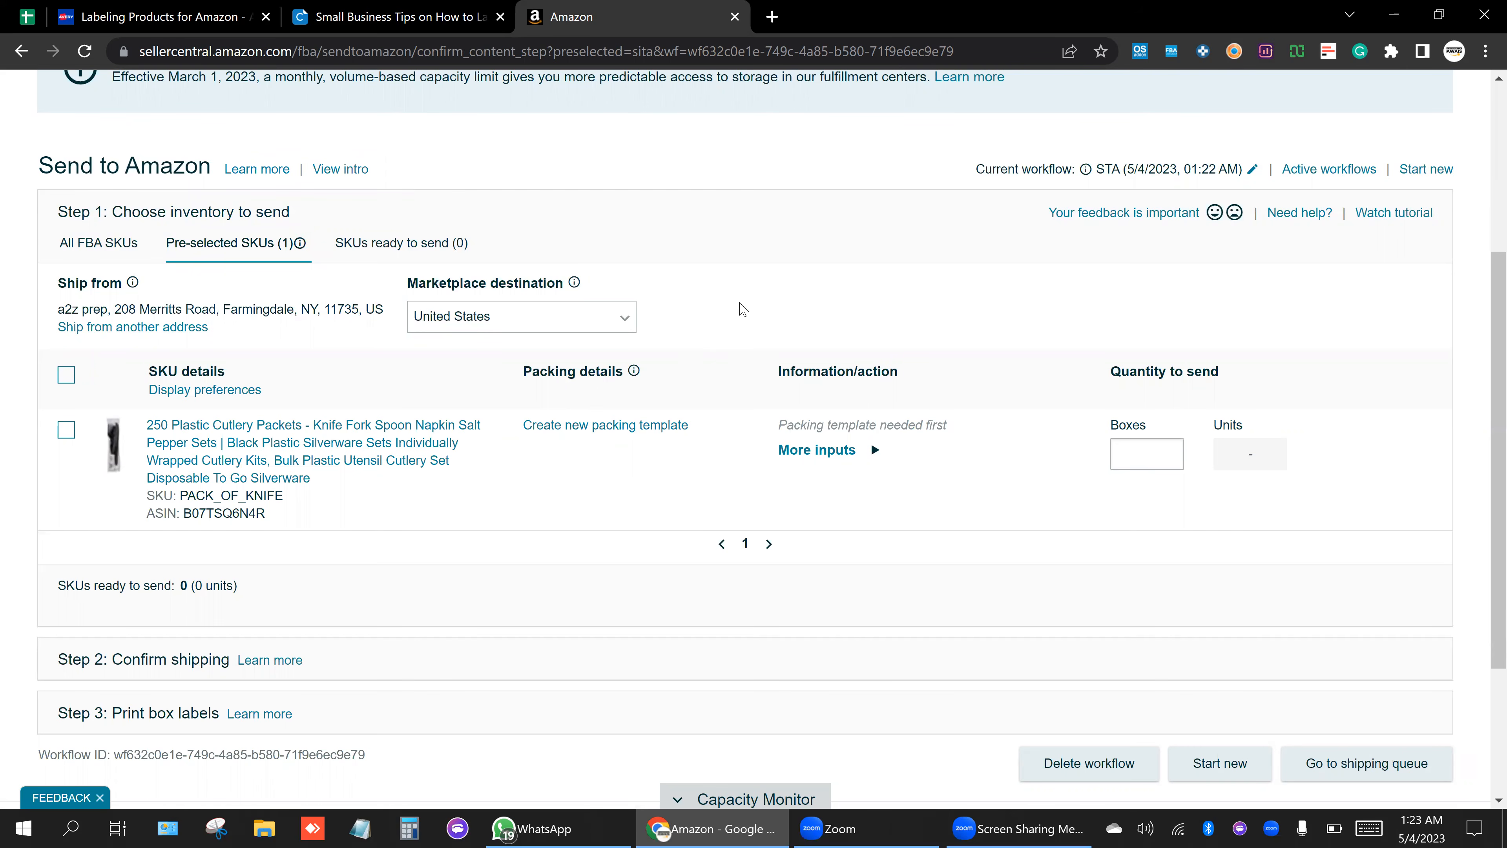
scroll(766, 310, up, 1)
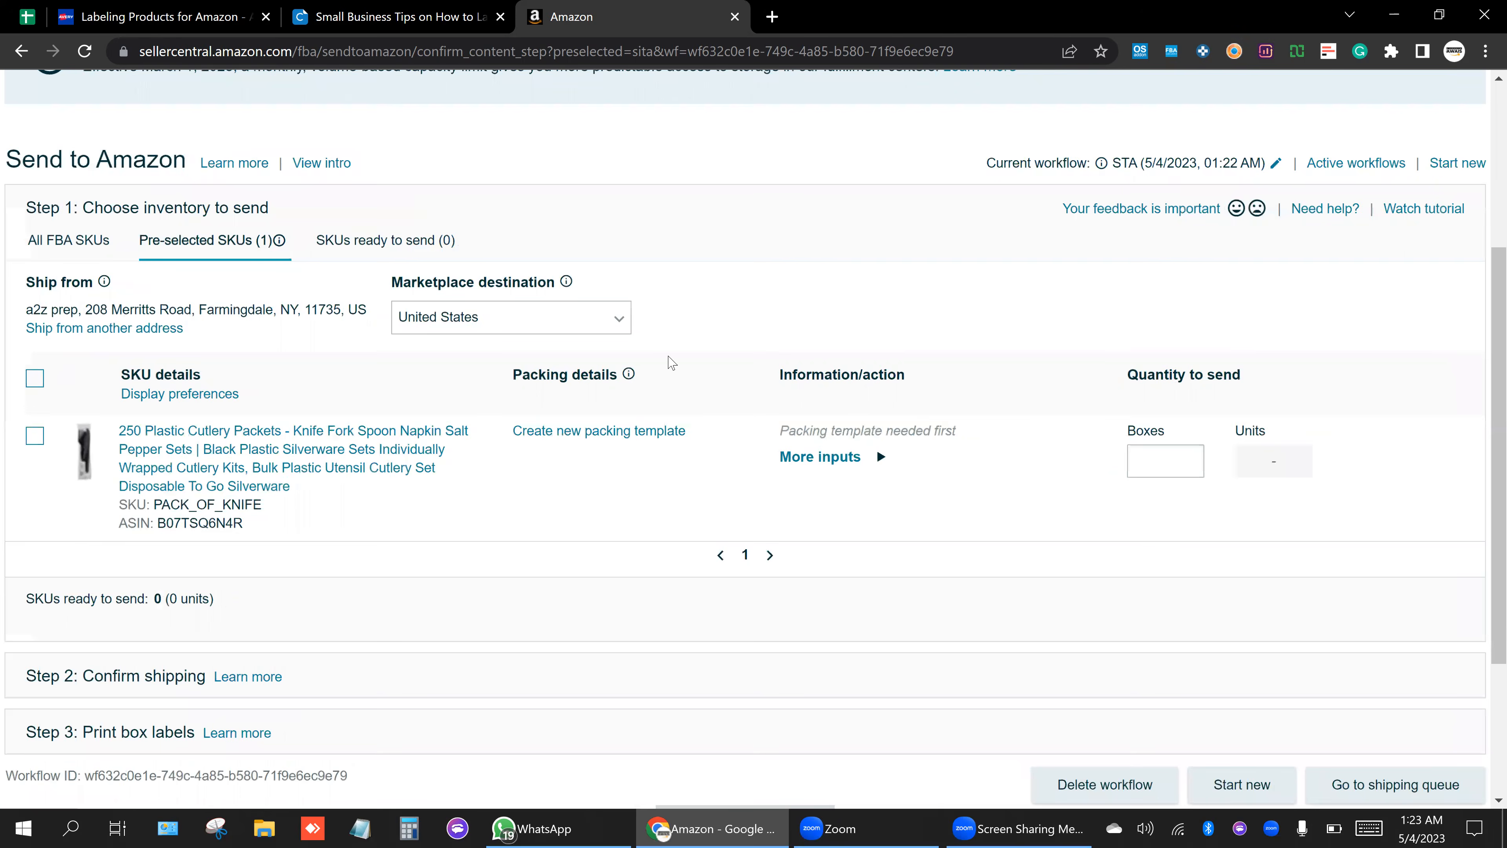
Leave the shipment workflow, reopen Manage Inventory and start Send/replenish inventory again for the PACK_OF_KNIFE listing.
click(21, 52)
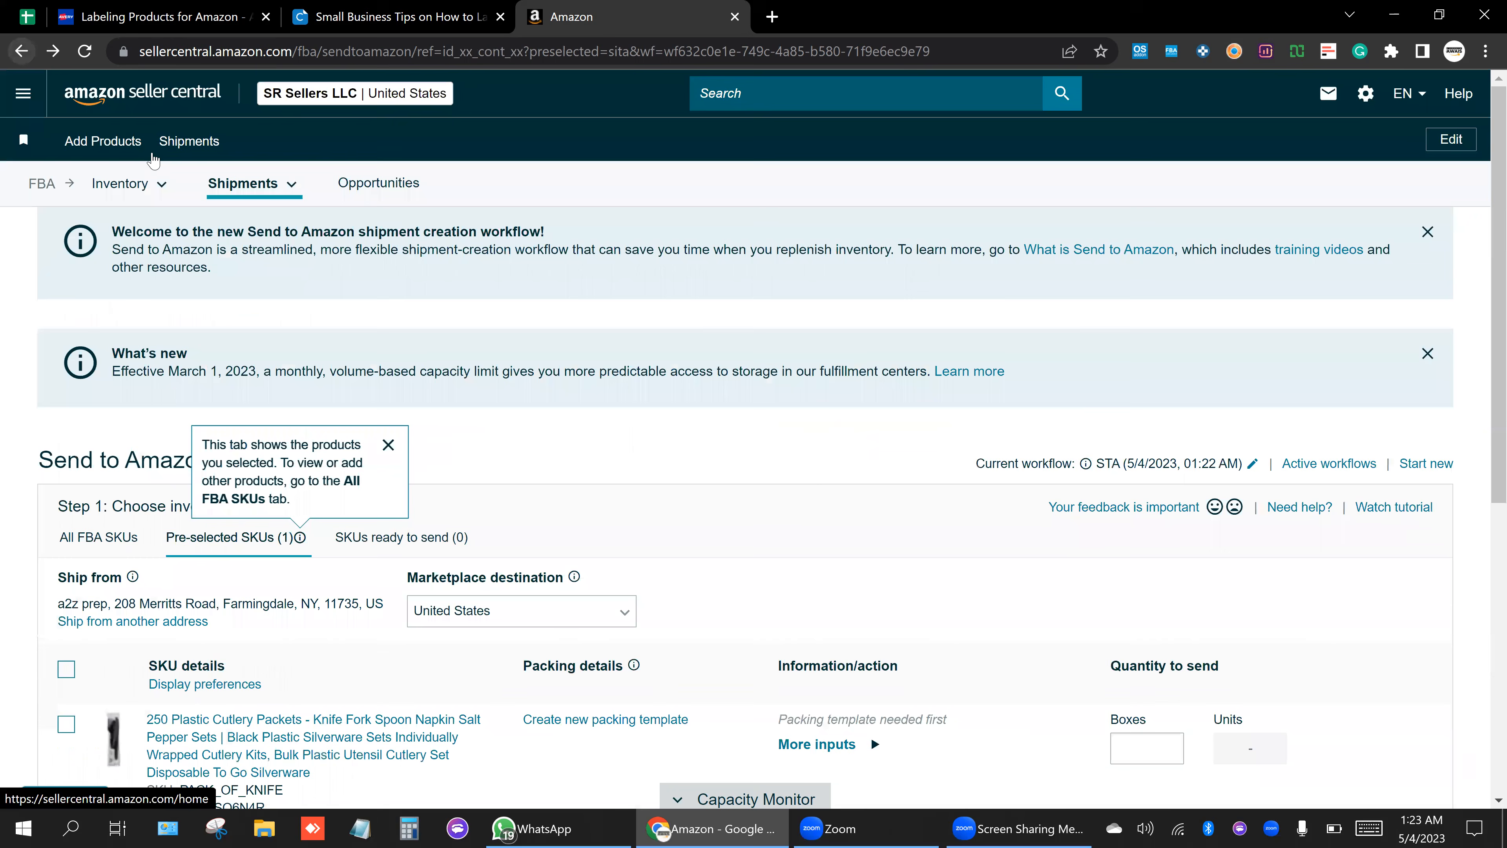
click(140, 92)
click(7, 94)
mouse_move(114, 180)
click(280, 181)
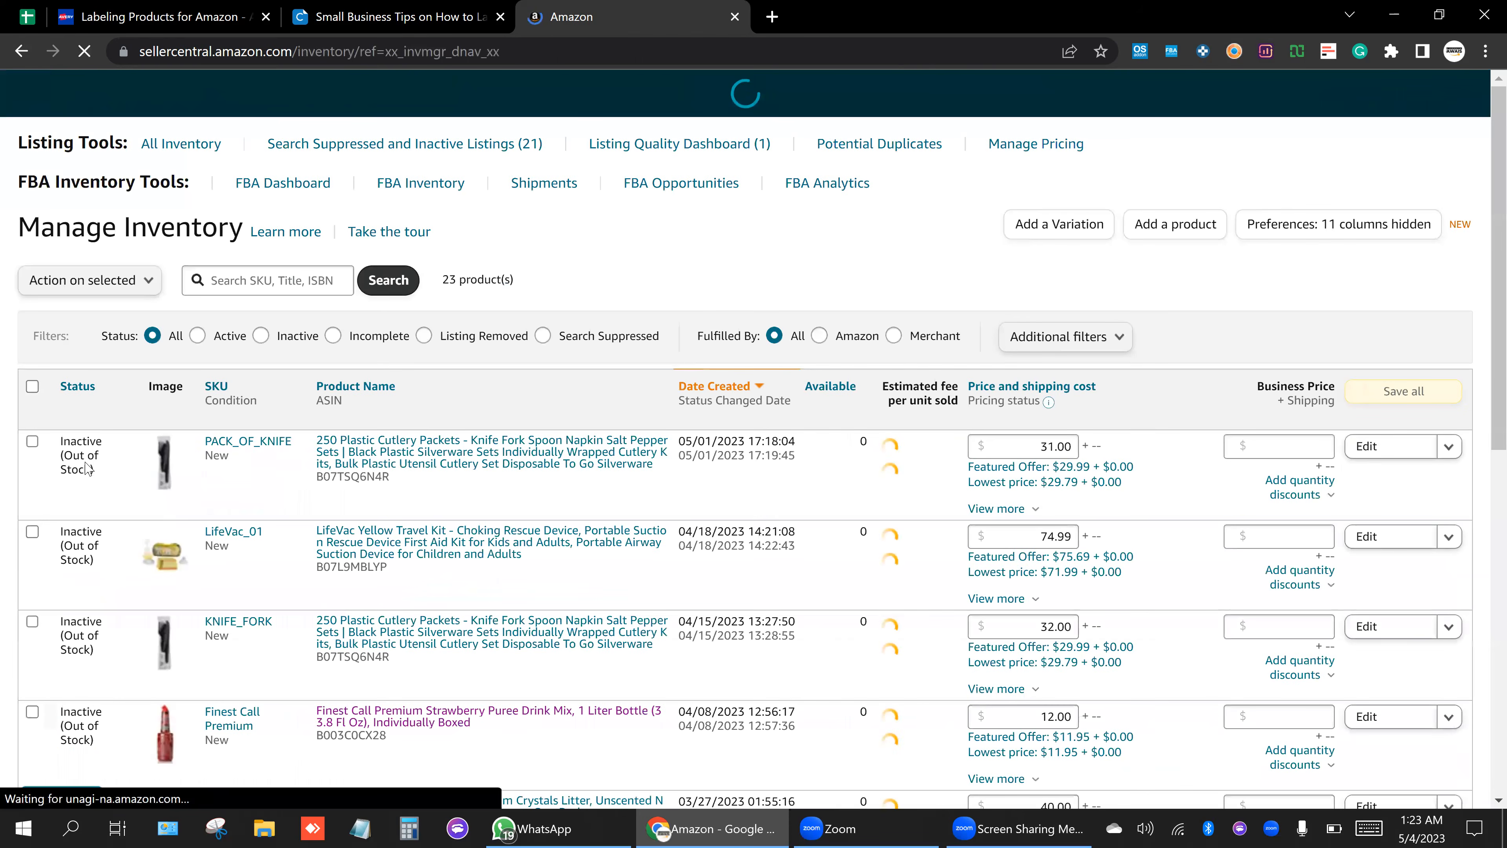
click(32, 441)
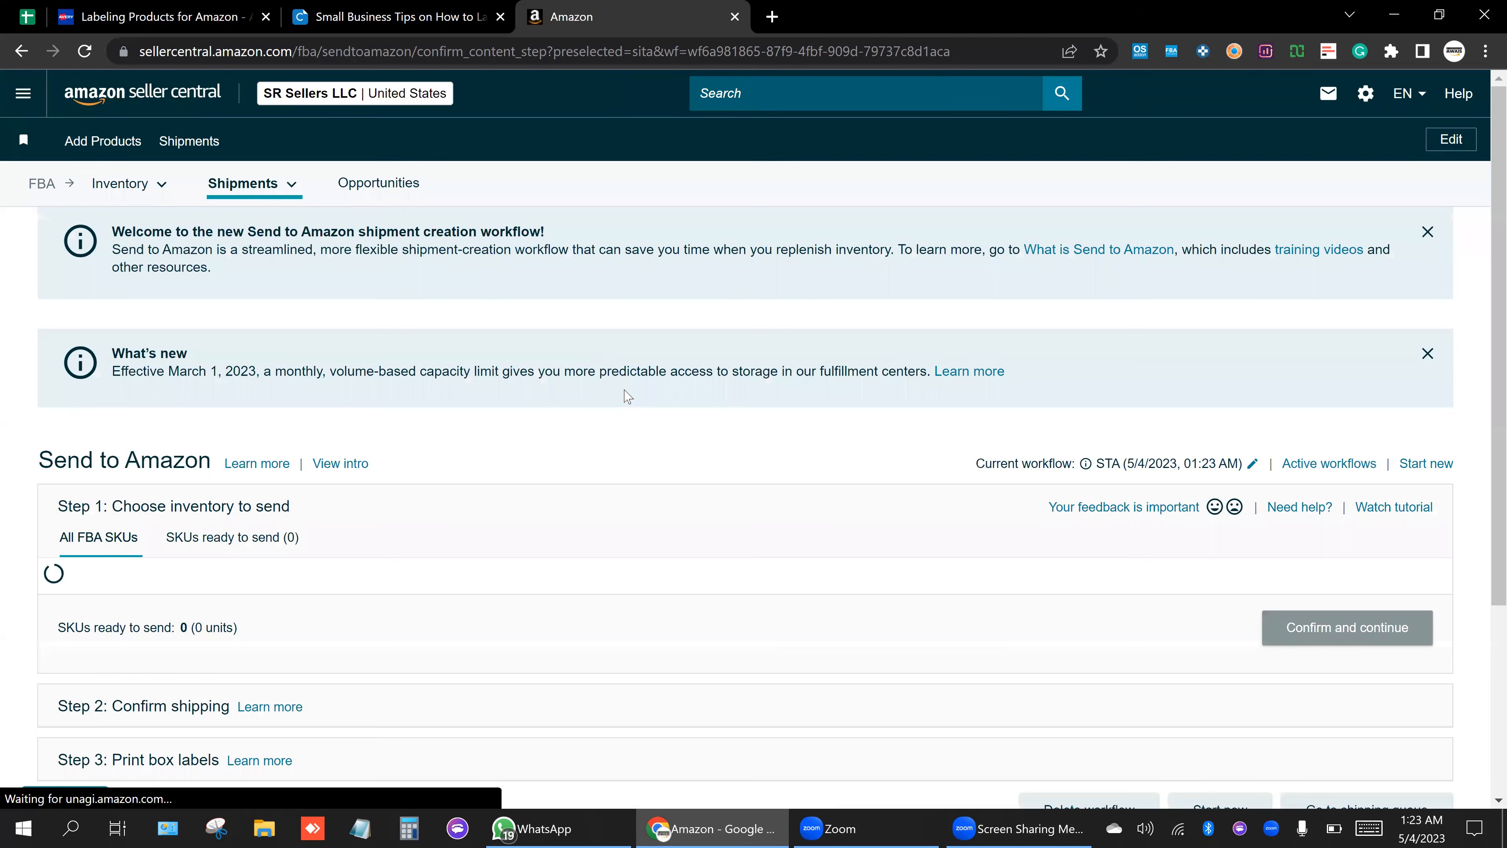
Review the pre-selected SKU step of Send to Amazon and check the saved ship-from addresses, keeping the current one.
scroll(628, 397, down, 1)
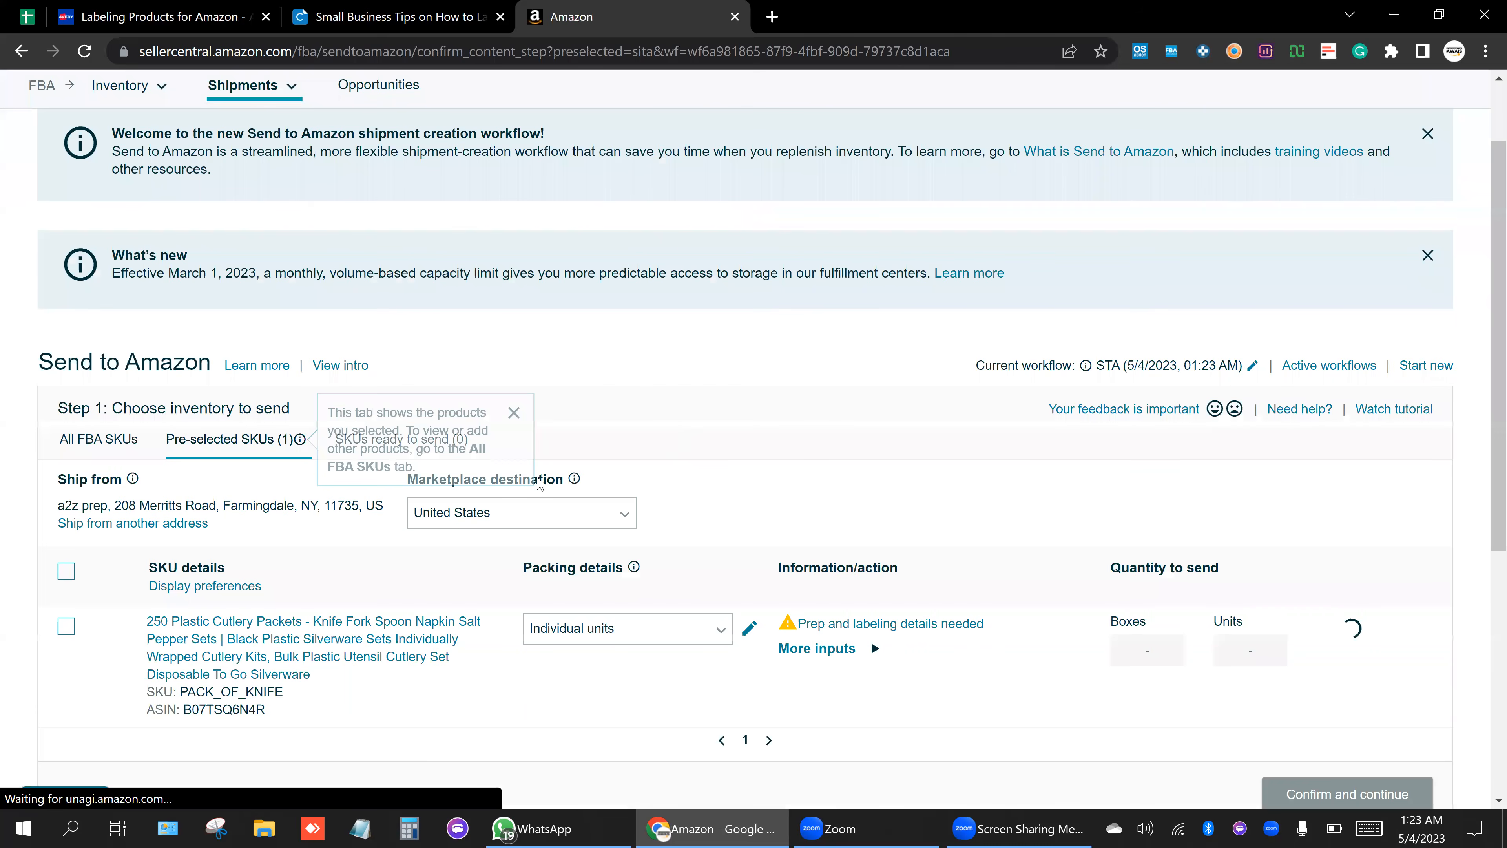
scroll(574, 381, down, 1)
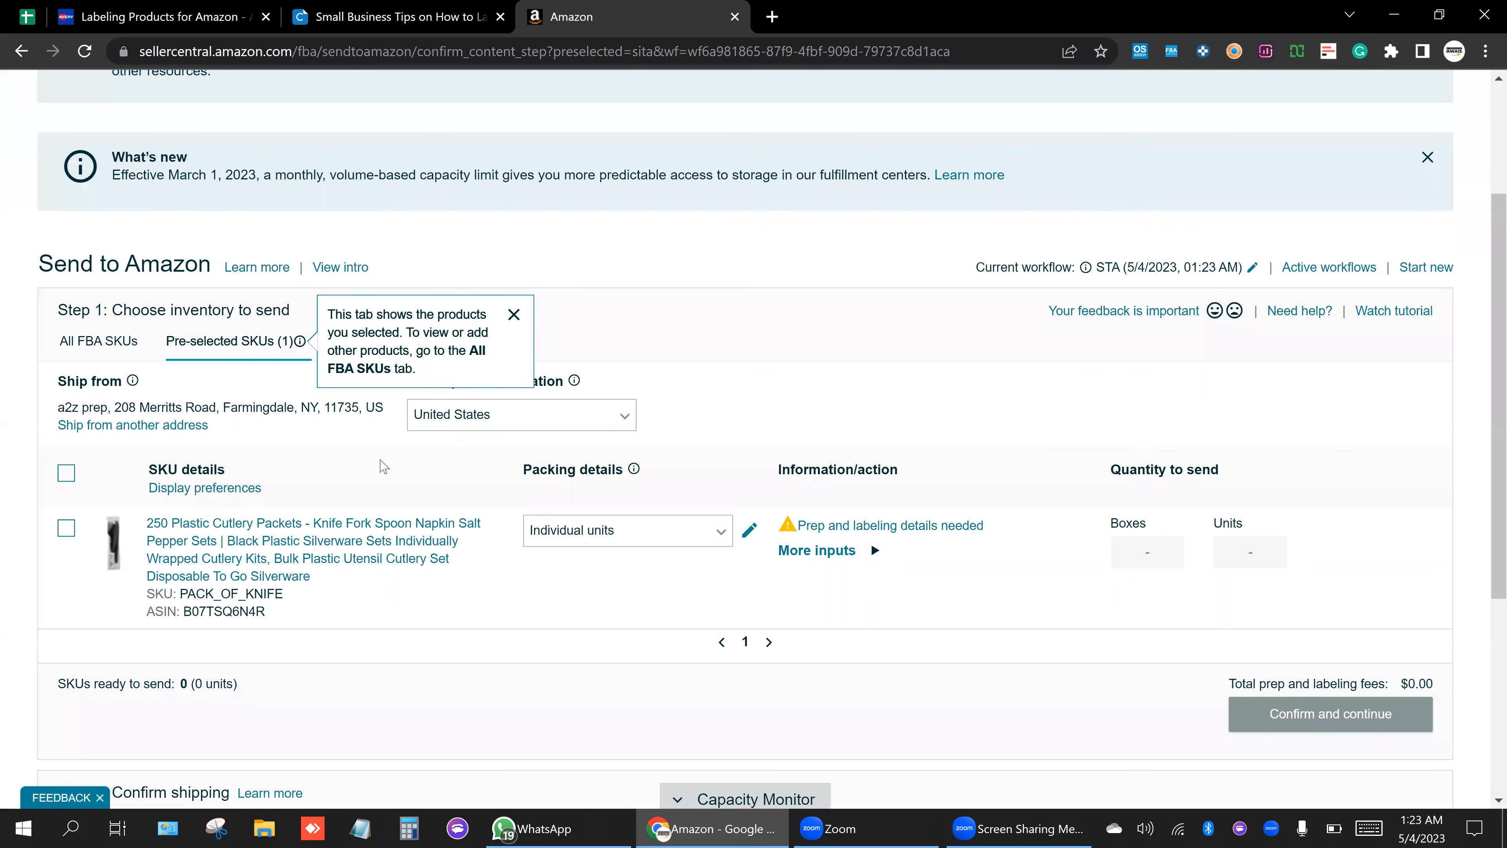
scroll(440, 367, up, 2)
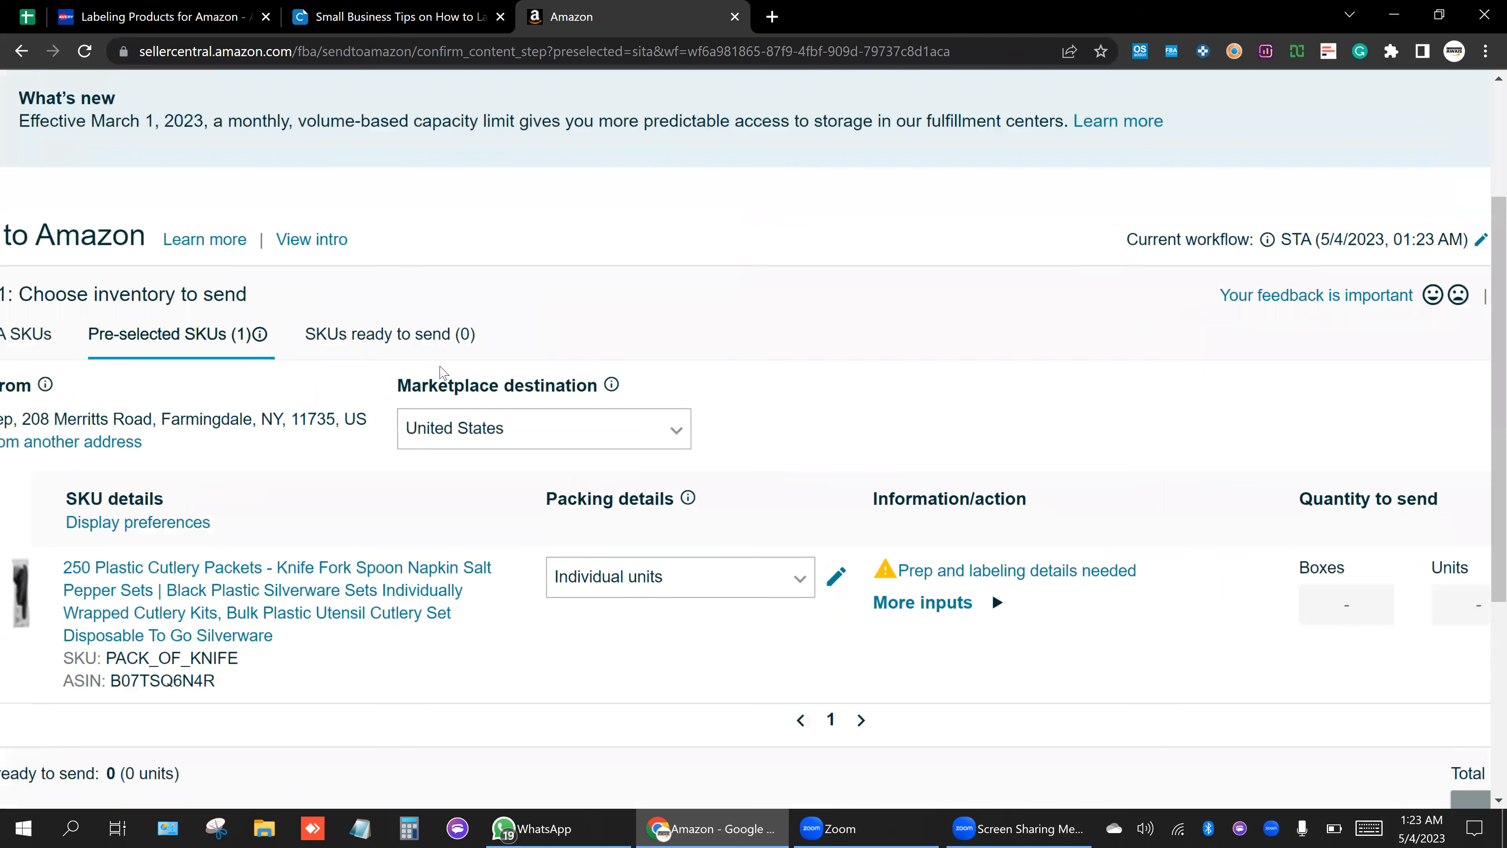
scroll(440, 373, up, 3)
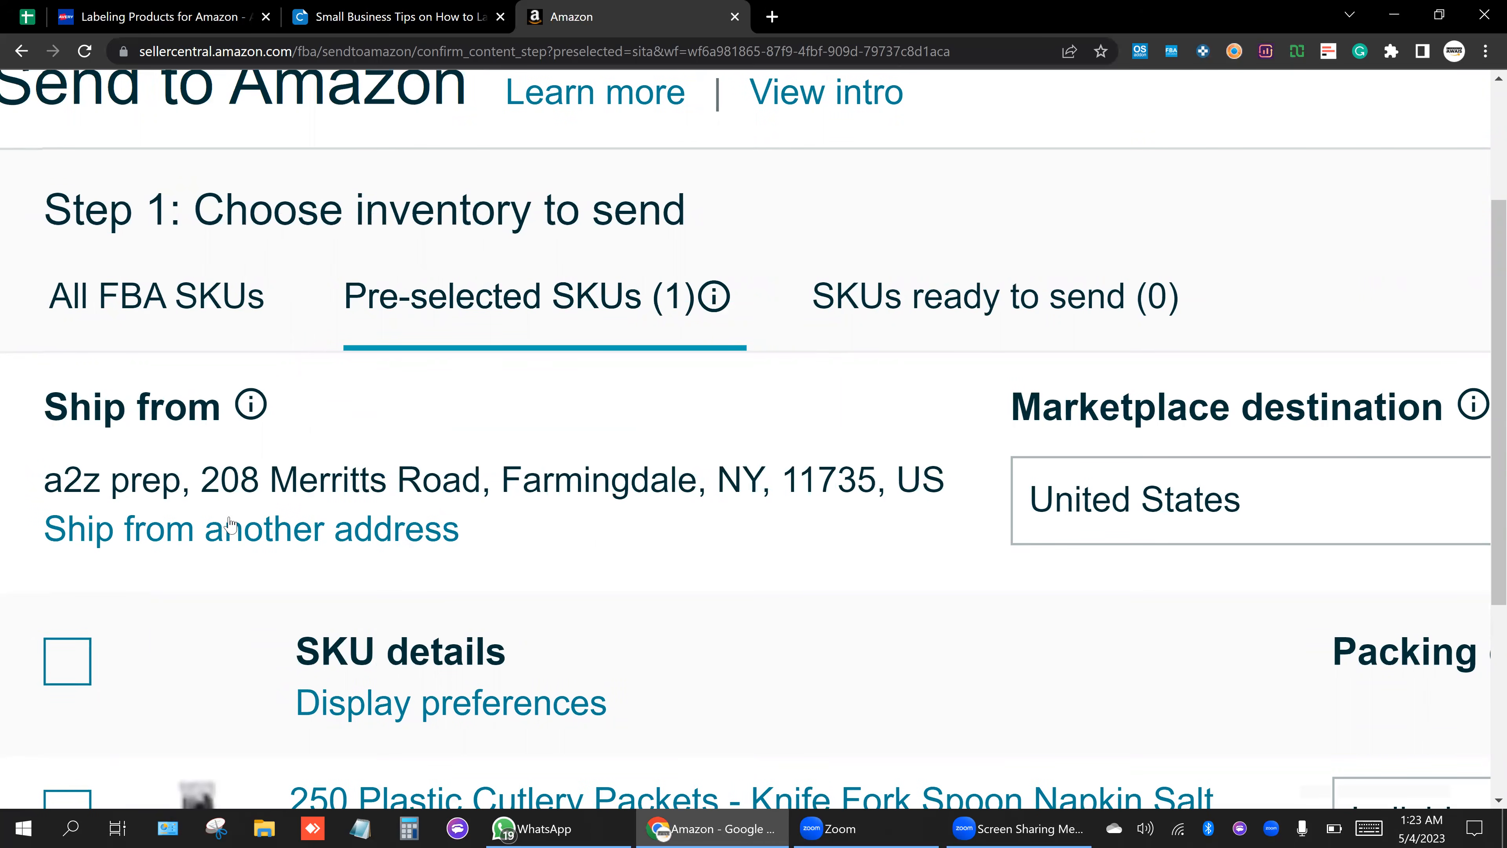
click(254, 526)
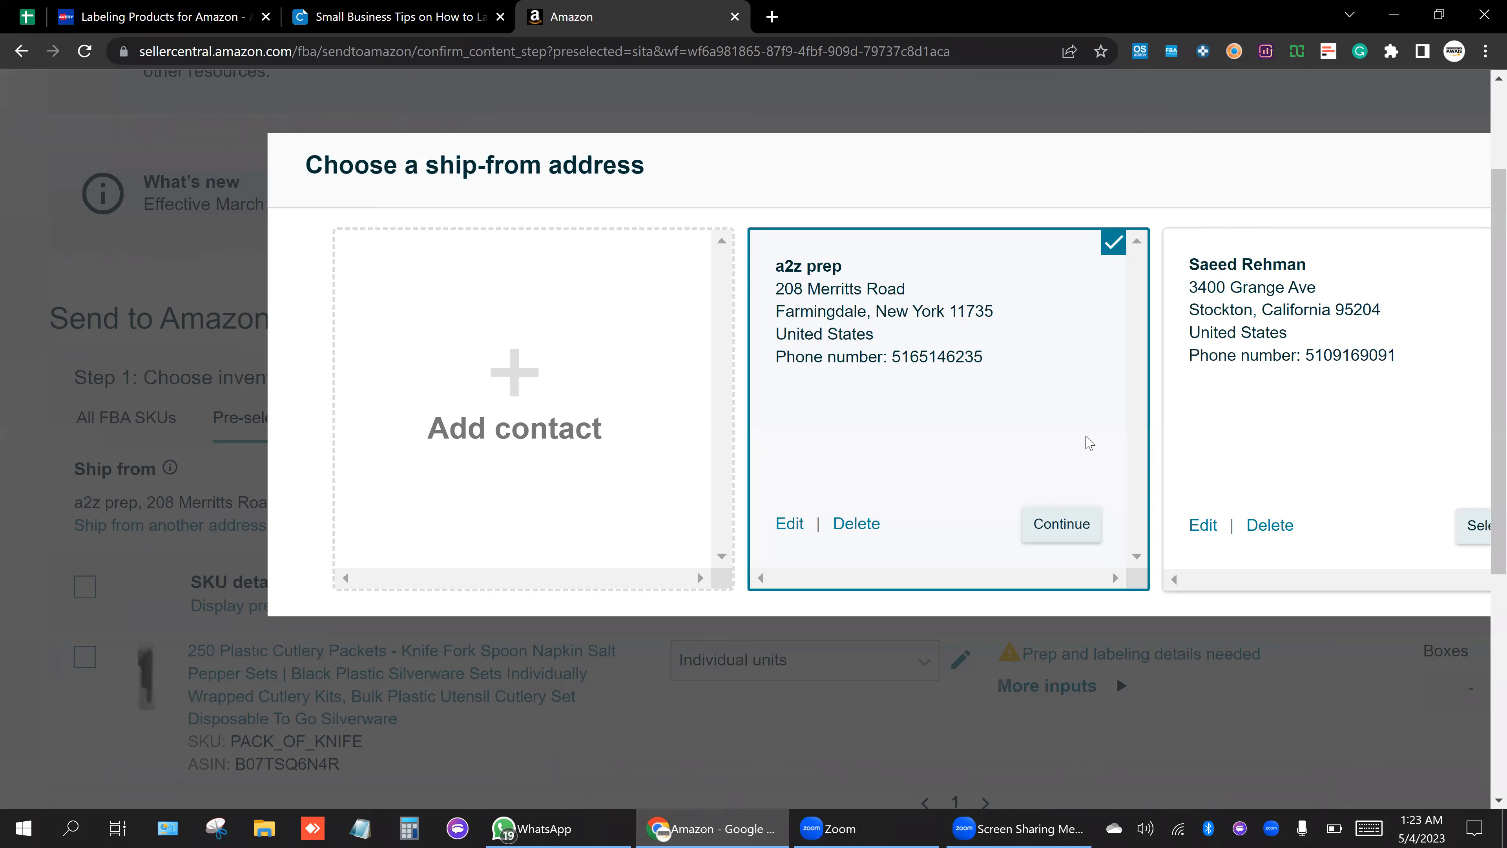
scroll(845, 450, up, 5)
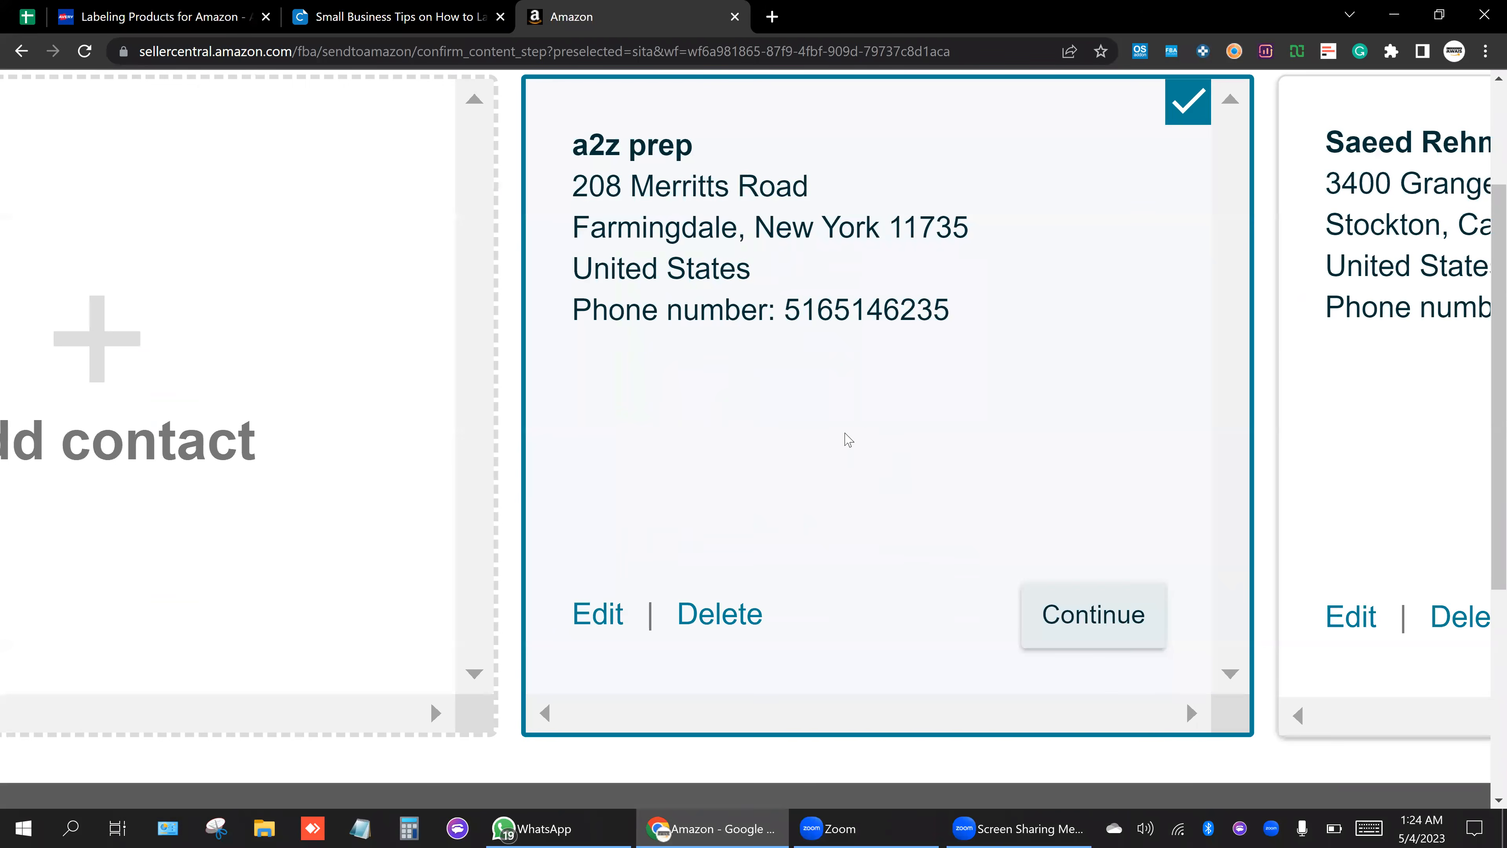
scroll(722, 298, up, 1)
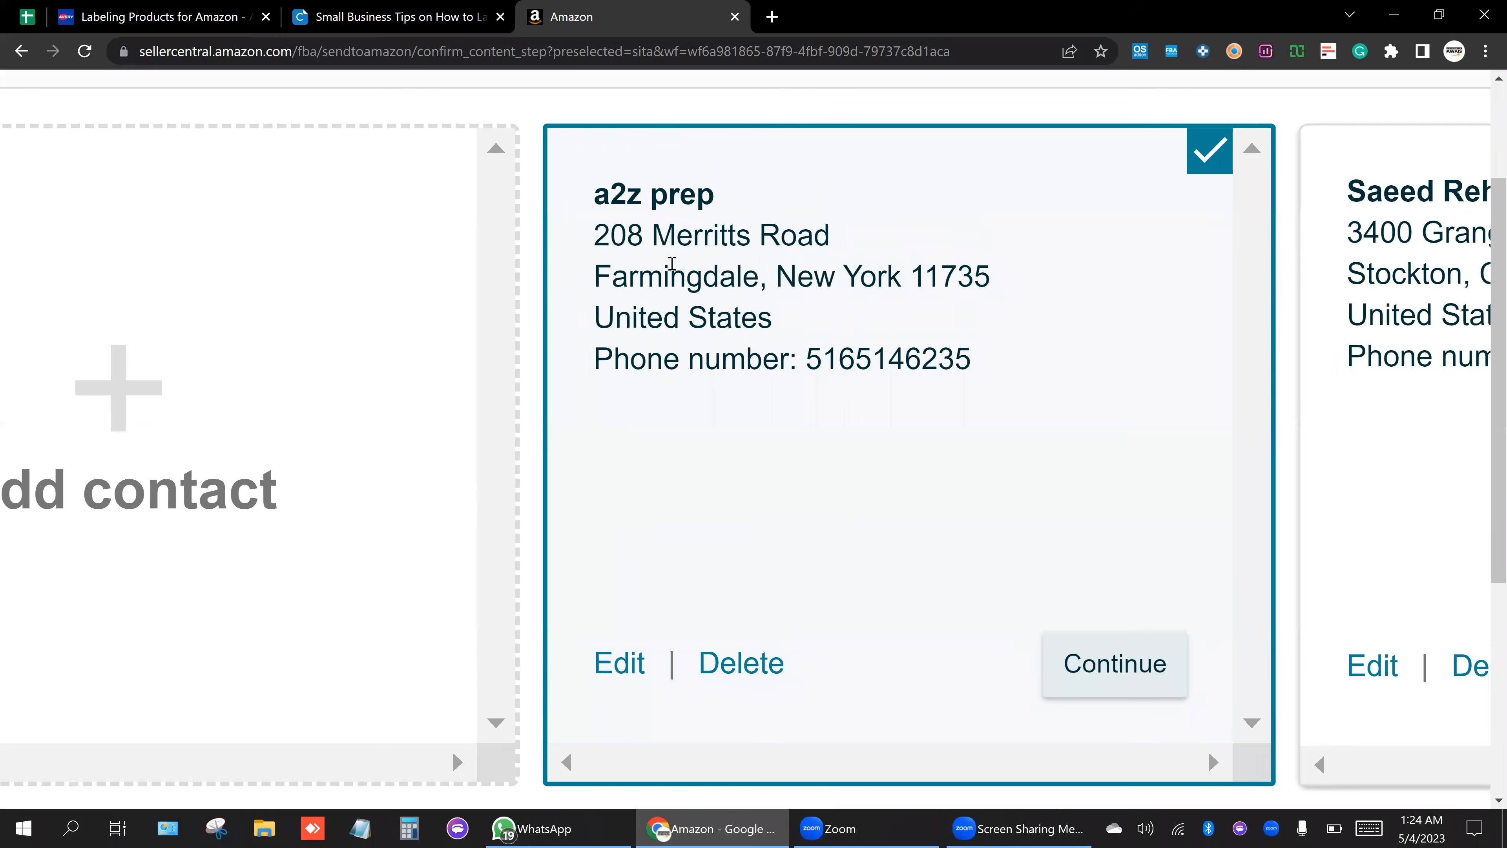
scroll(851, 269, down, 4)
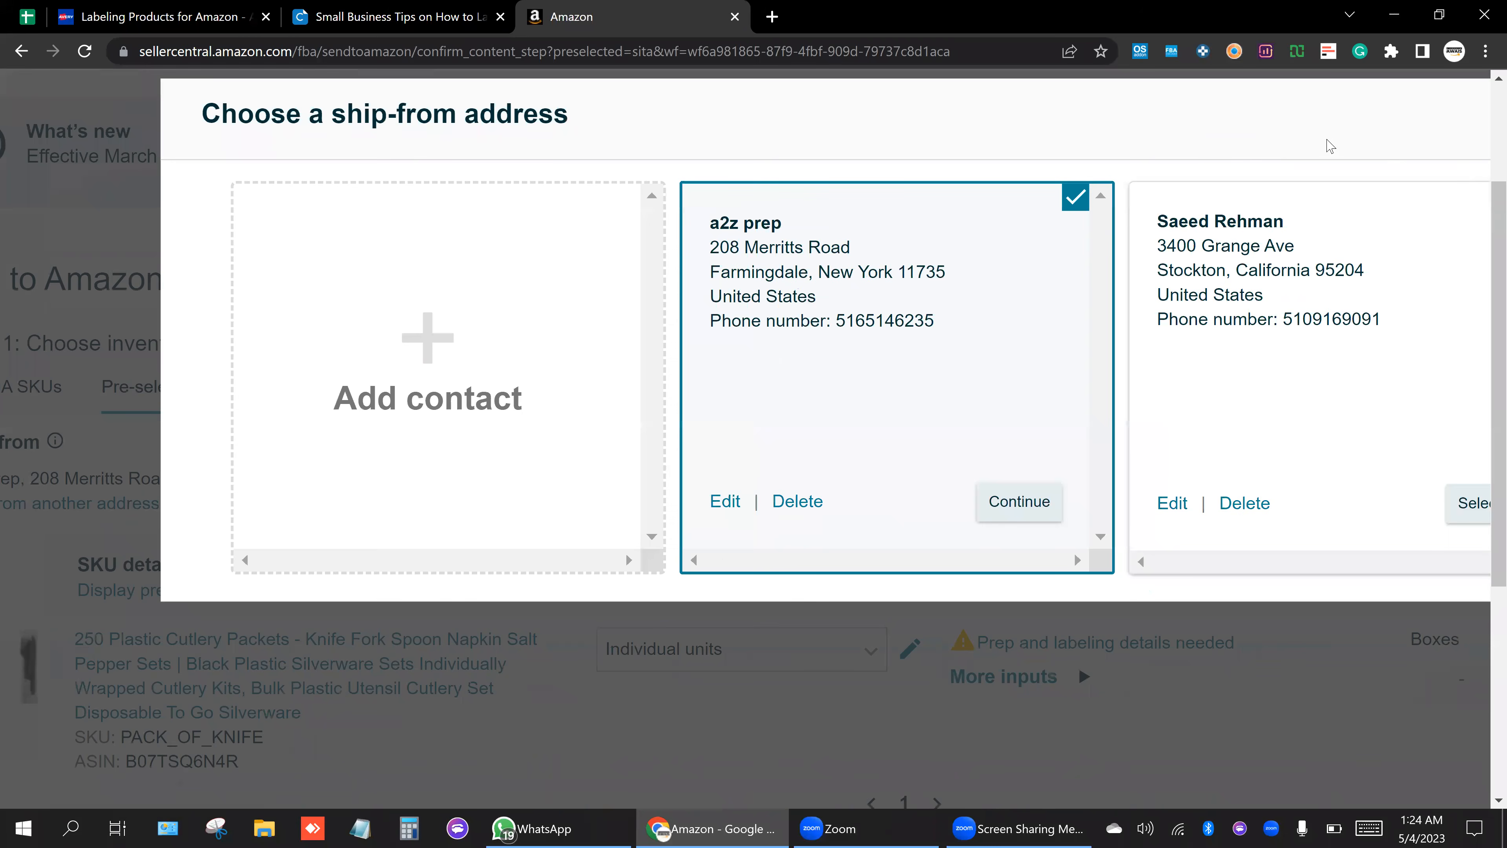
click(1242, 146)
Examine the ship-from address, marketplace destination, packing details and required actions for the pre-selected PACK_OF_KNIFE SKU.
scroll(305, 356, up, 4)
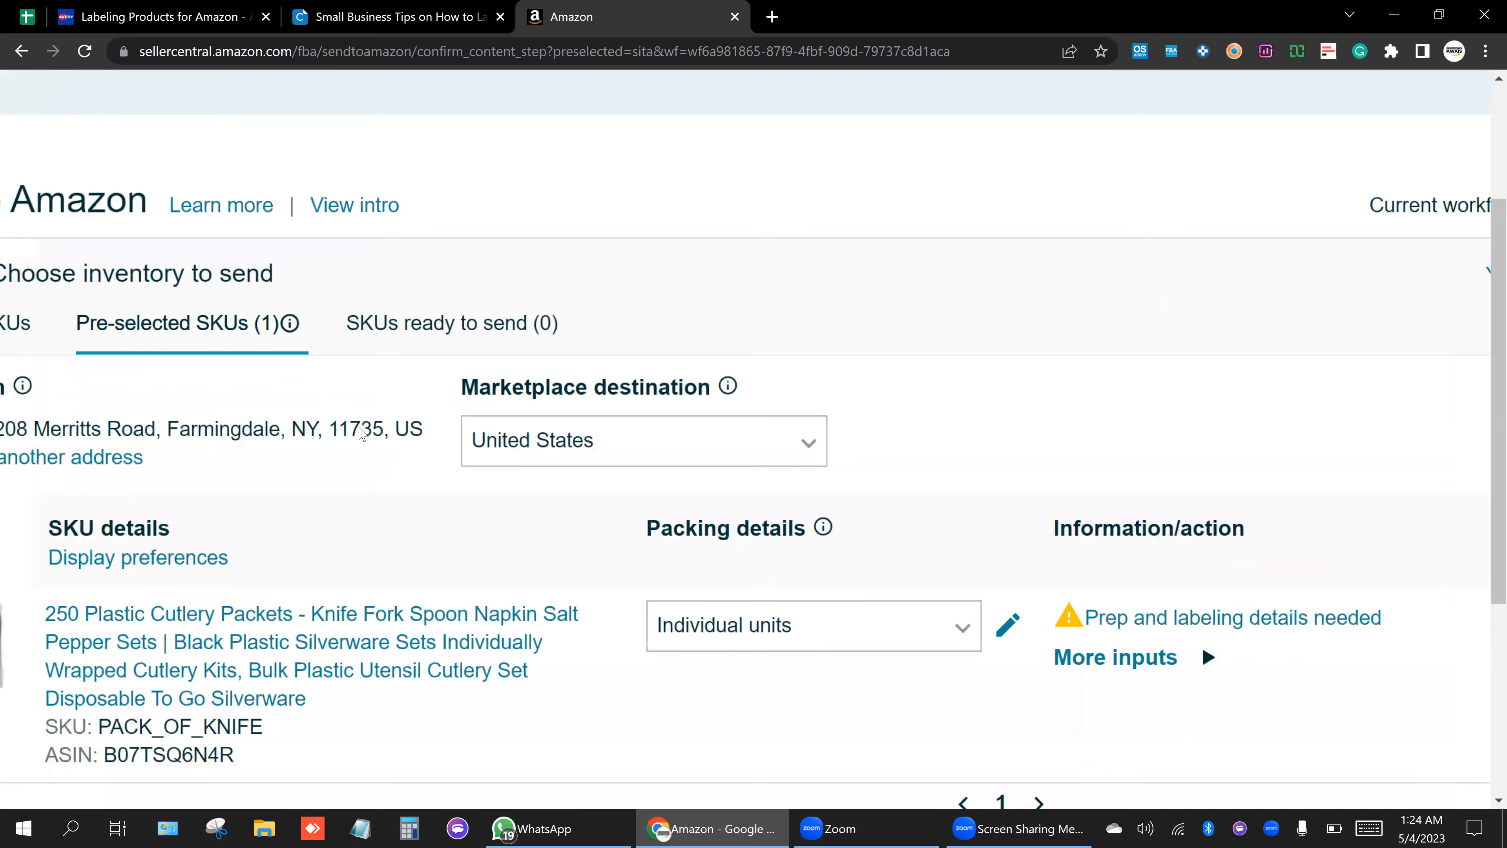
scroll(378, 435, left, 5)
scroll(380, 436, up, 2)
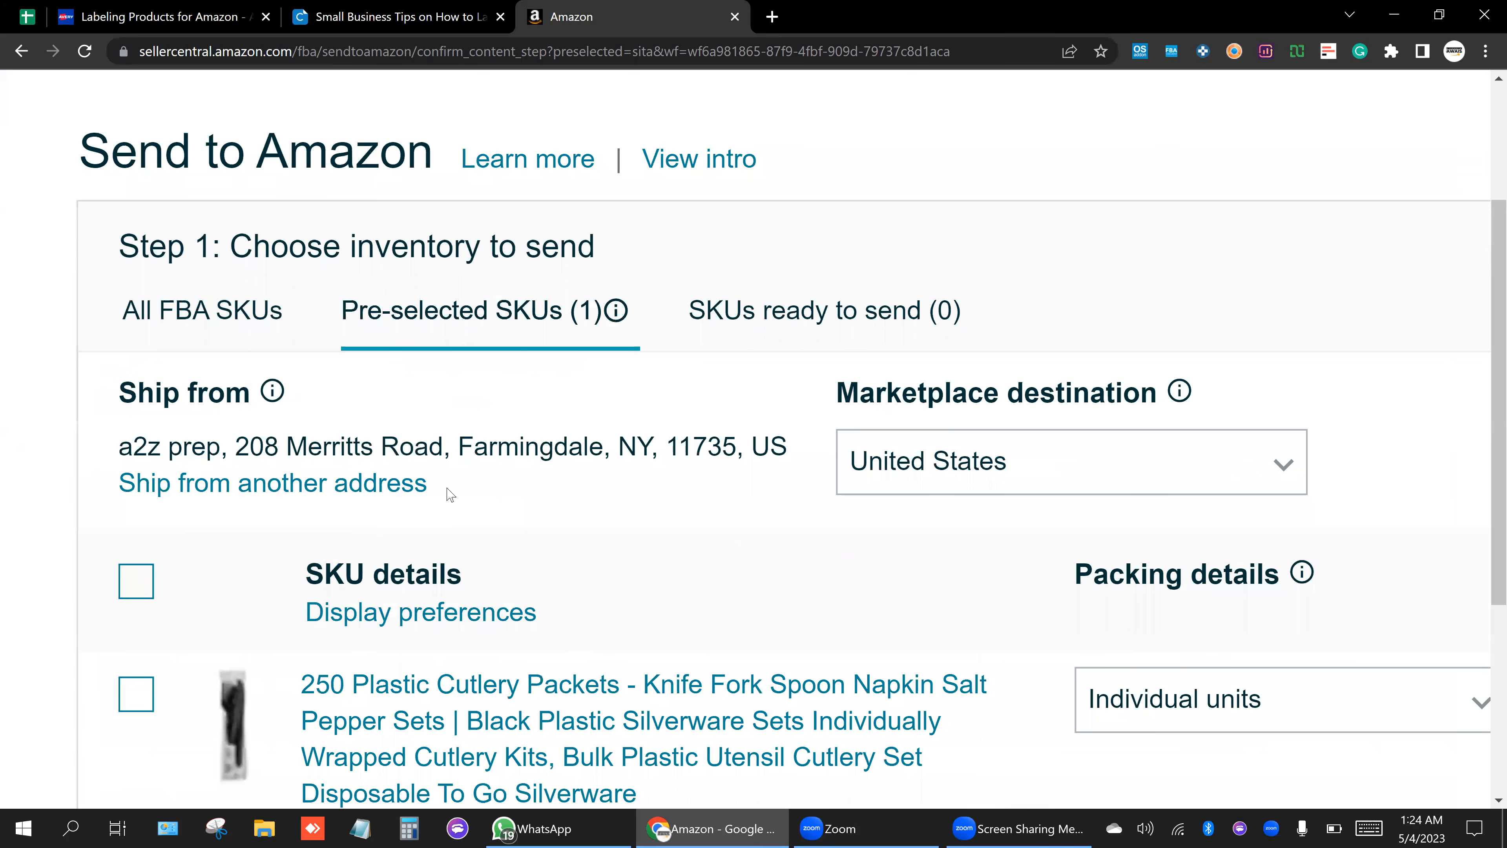
scroll(213, 509, down, 4)
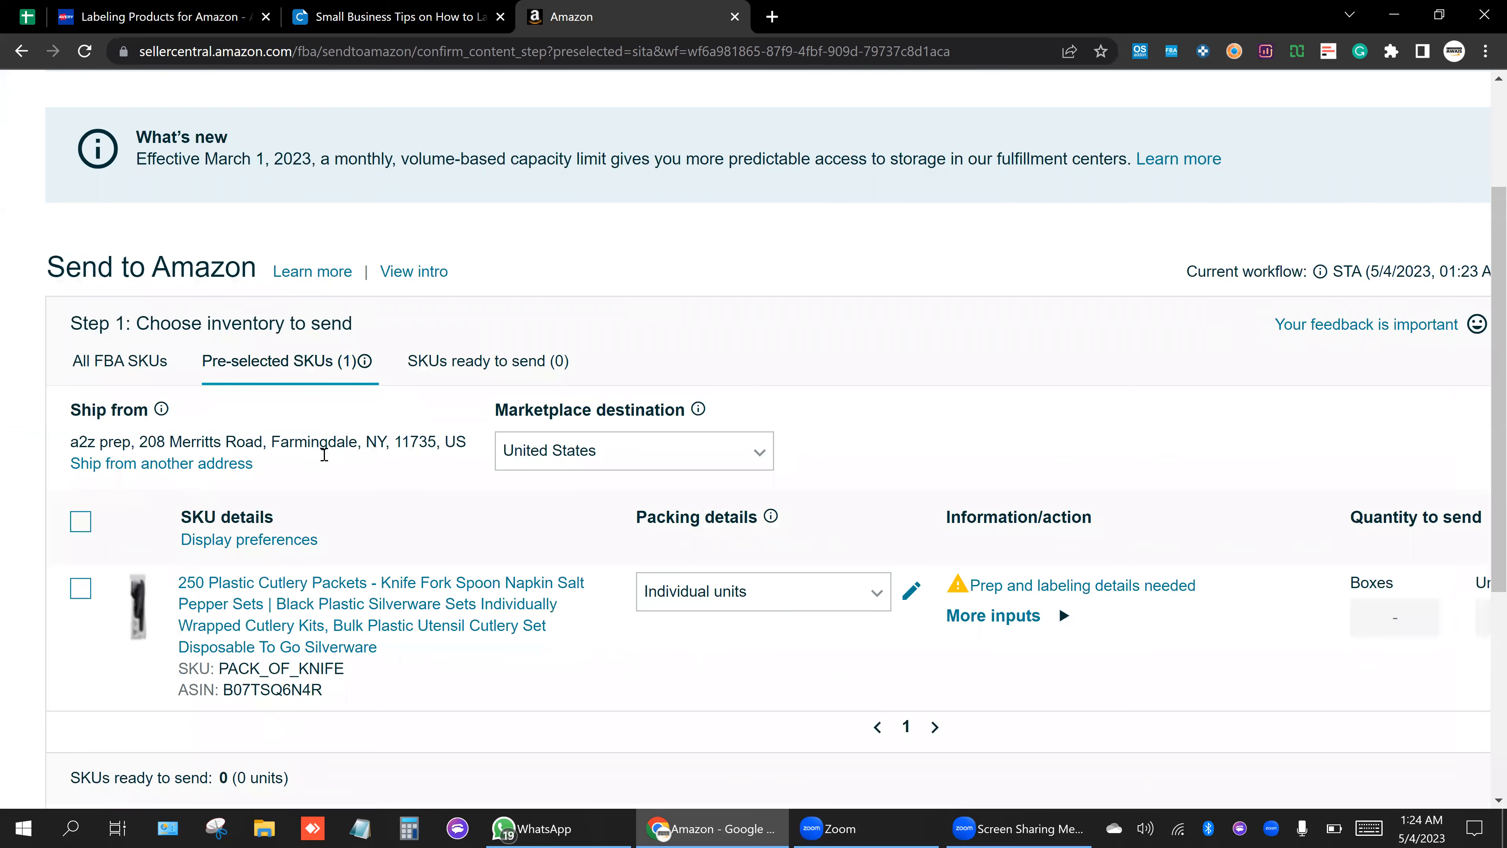
scroll(471, 616, right, 1)
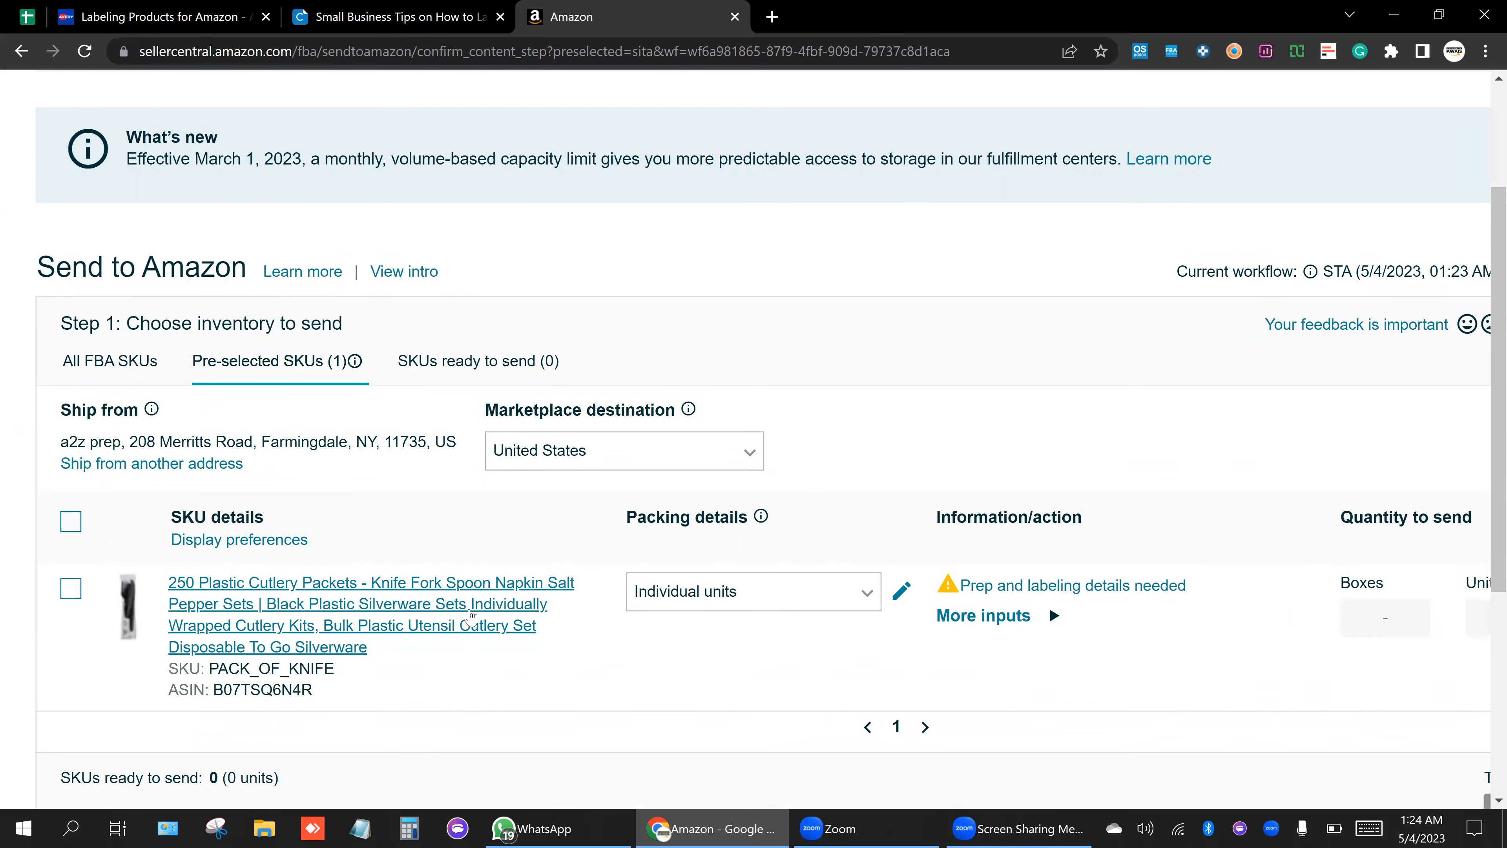
scroll(472, 616, right, 5)
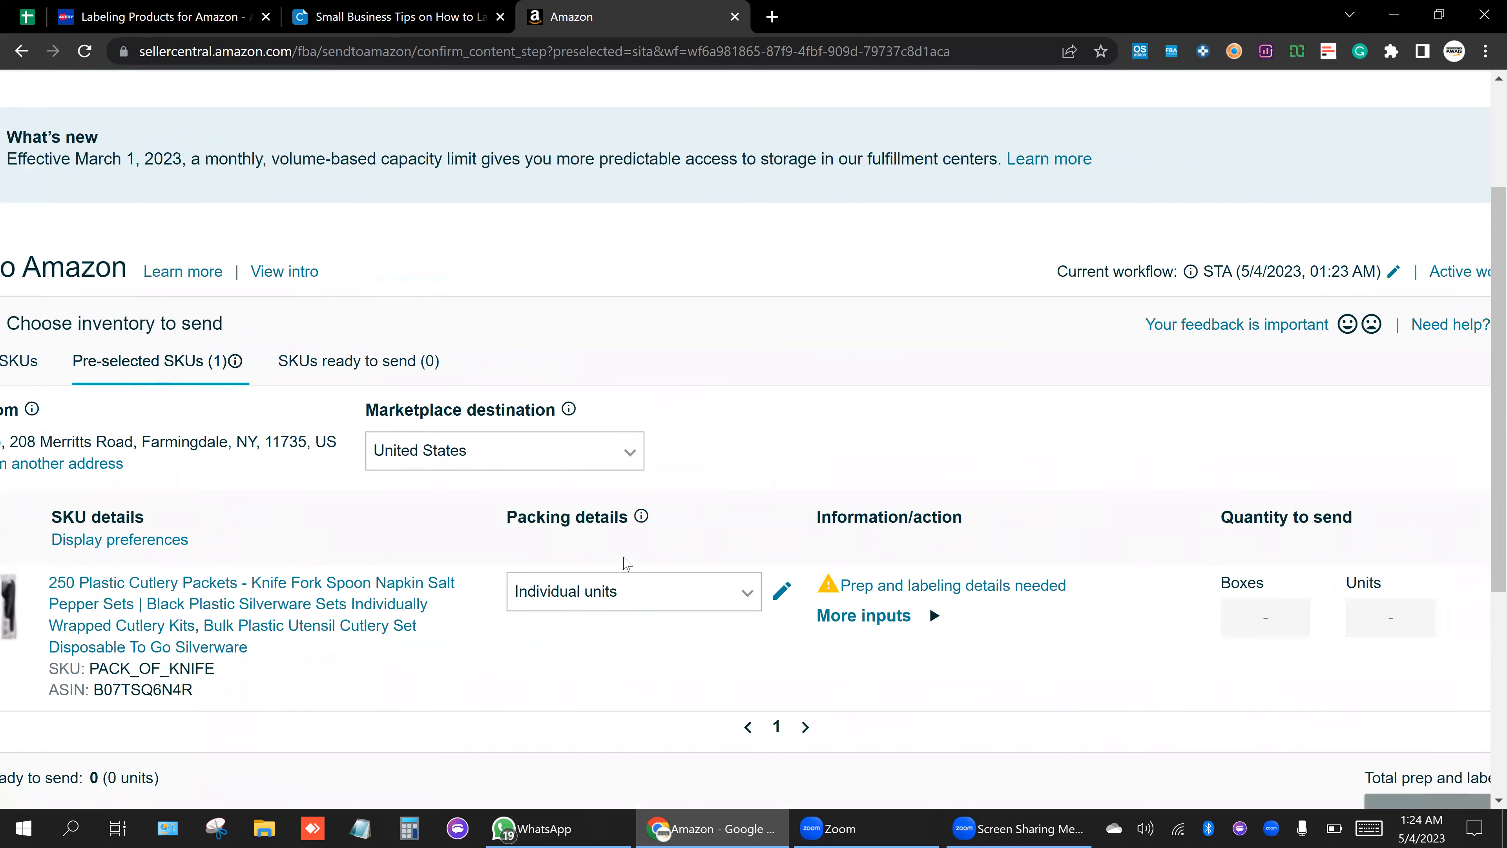
scroll(626, 563, down, 1)
scroll(715, 571, right, 3)
scroll(891, 587, right, 1)
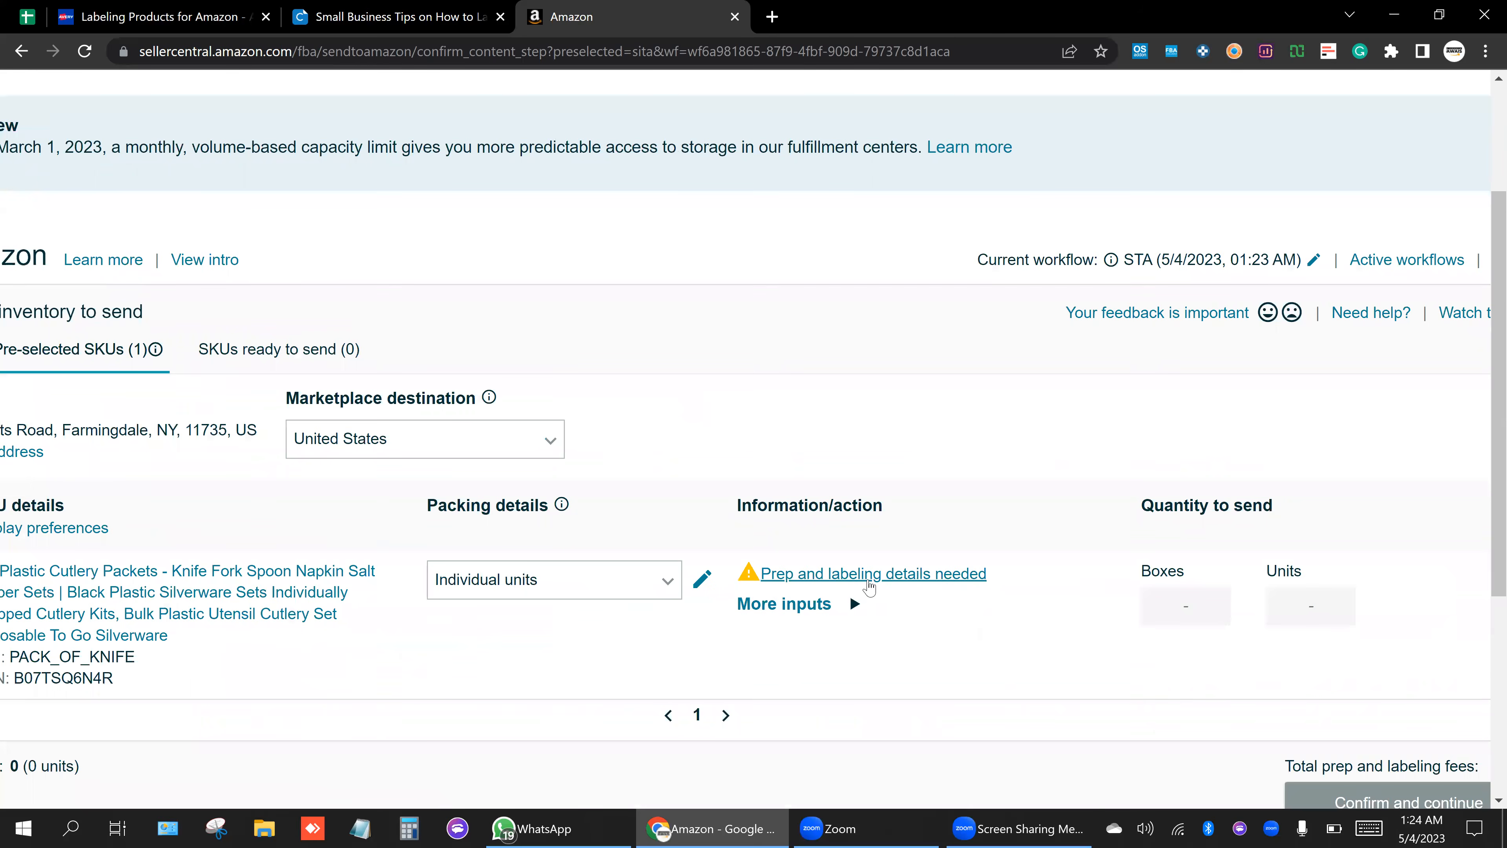
Open the prep and labeling details for PACK_OF_KNIFE, restart the prep category selection and browse the available categories.
click(868, 582)
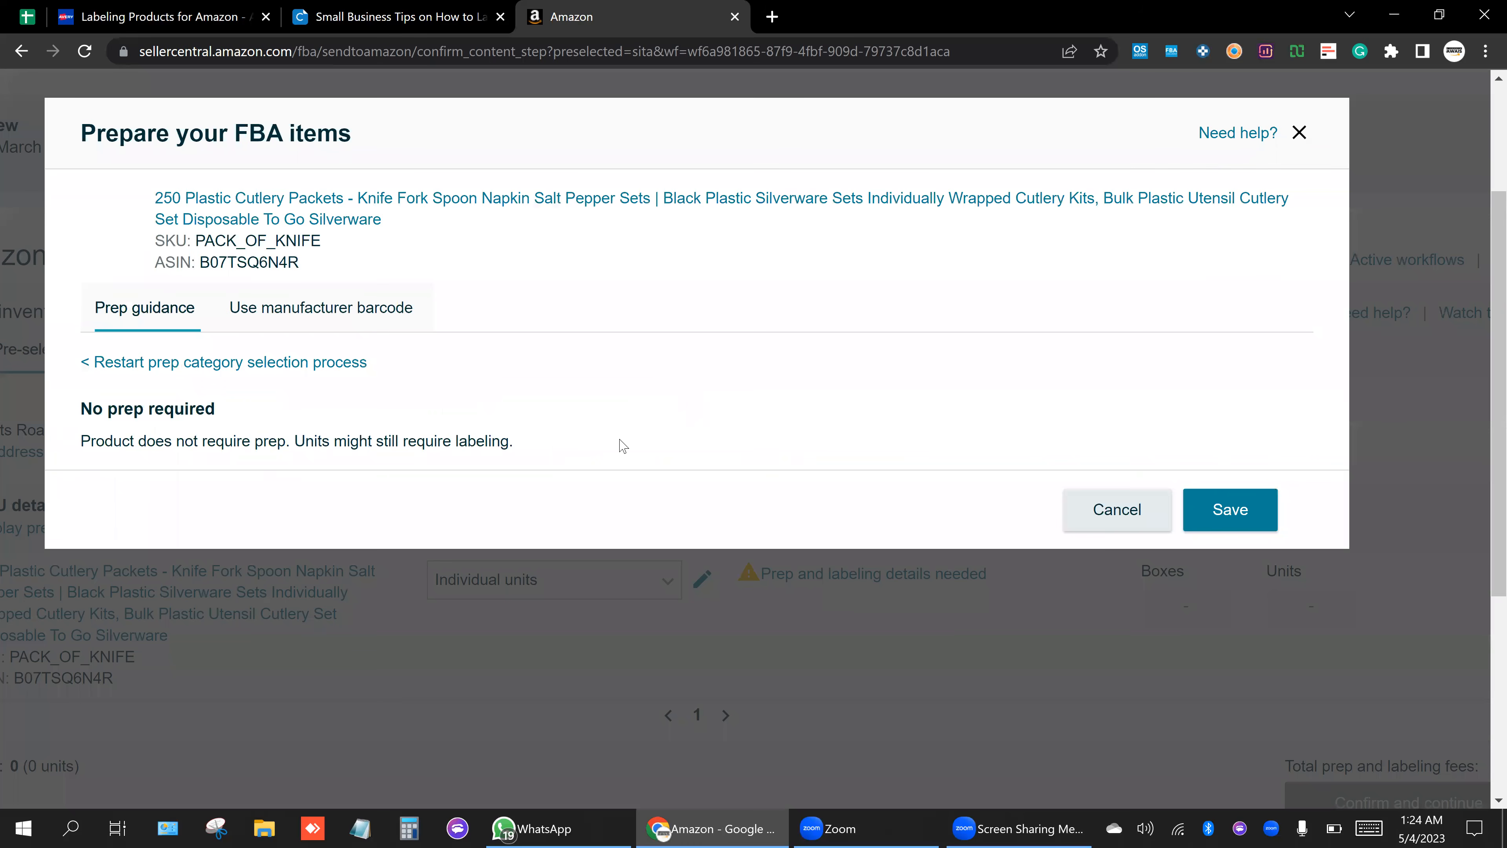
click(238, 364)
click(244, 404)
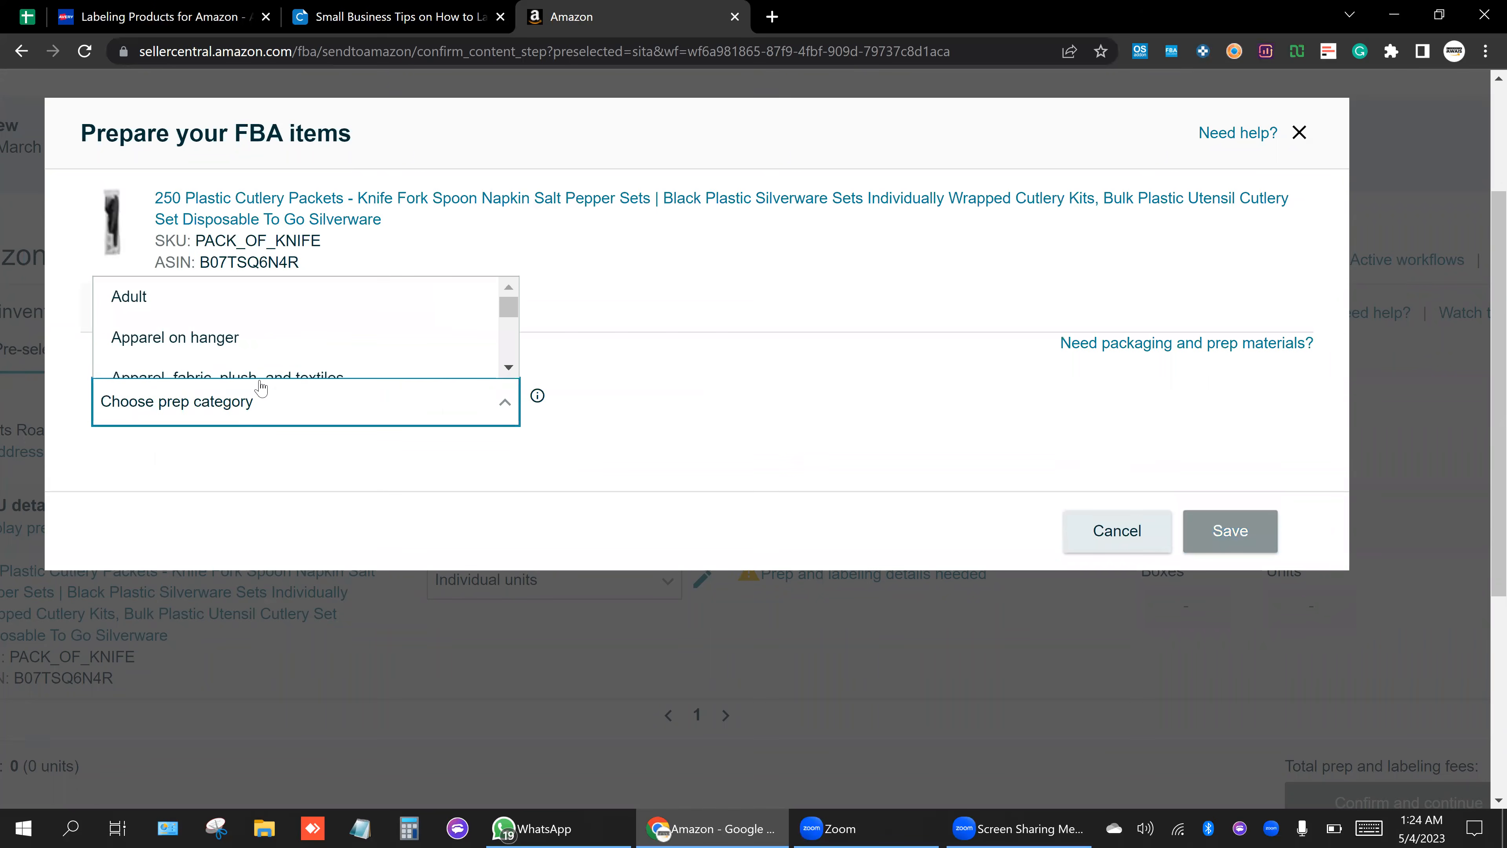
scroll(282, 314, down, 5)
scroll(302, 323, up, 5)
scroll(695, 347, up, 4)
click(700, 371)
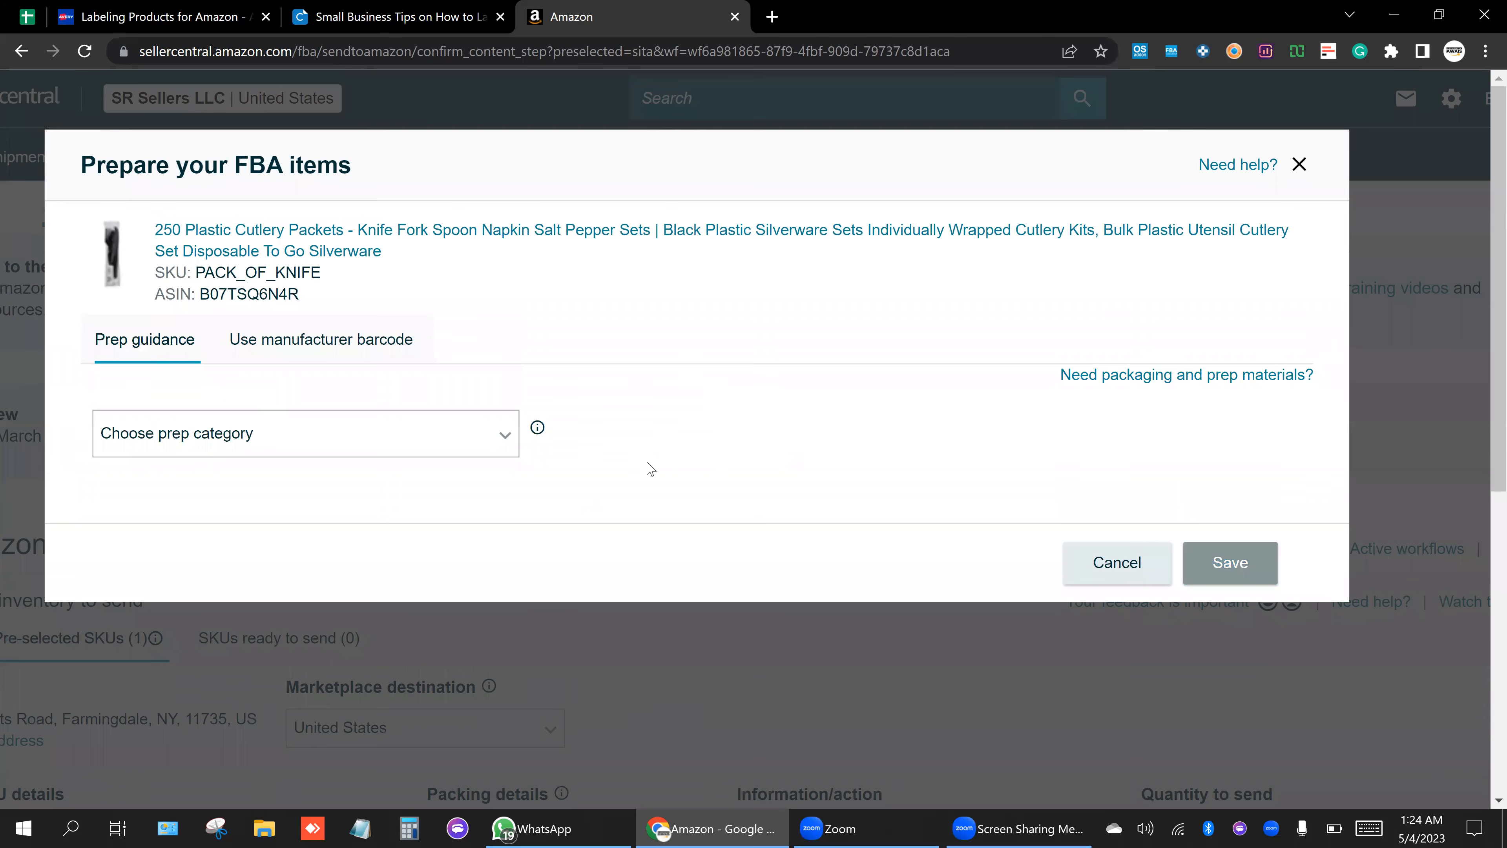
Set the prep category for PACK_OF_KNIFE to No prep needed and save the prep guidance.
scroll(558, 625, down, 2)
click(350, 279)
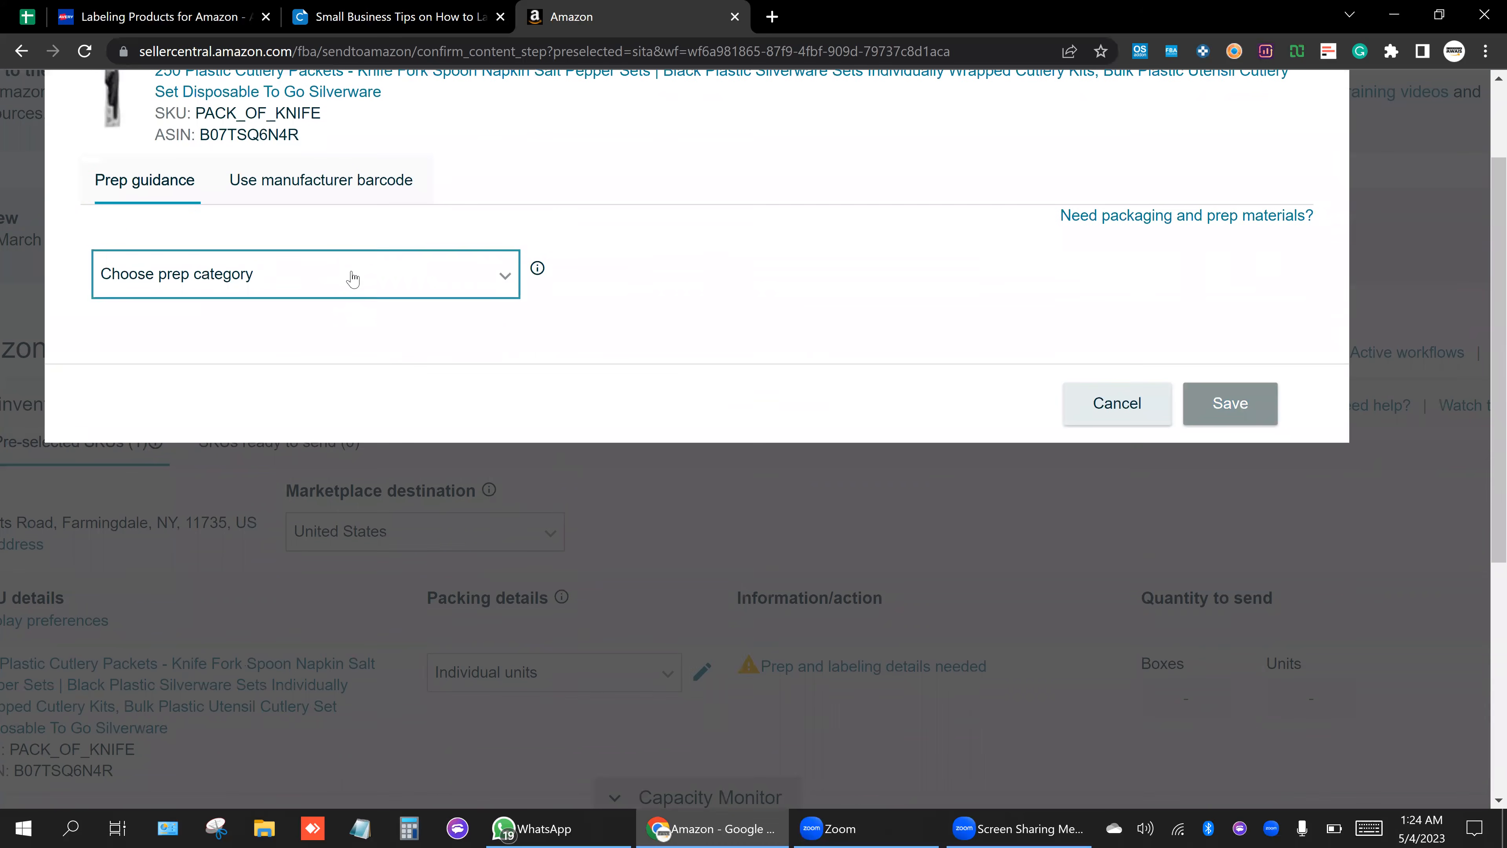
scroll(351, 199, down, 6)
scroll(323, 228, up, 6)
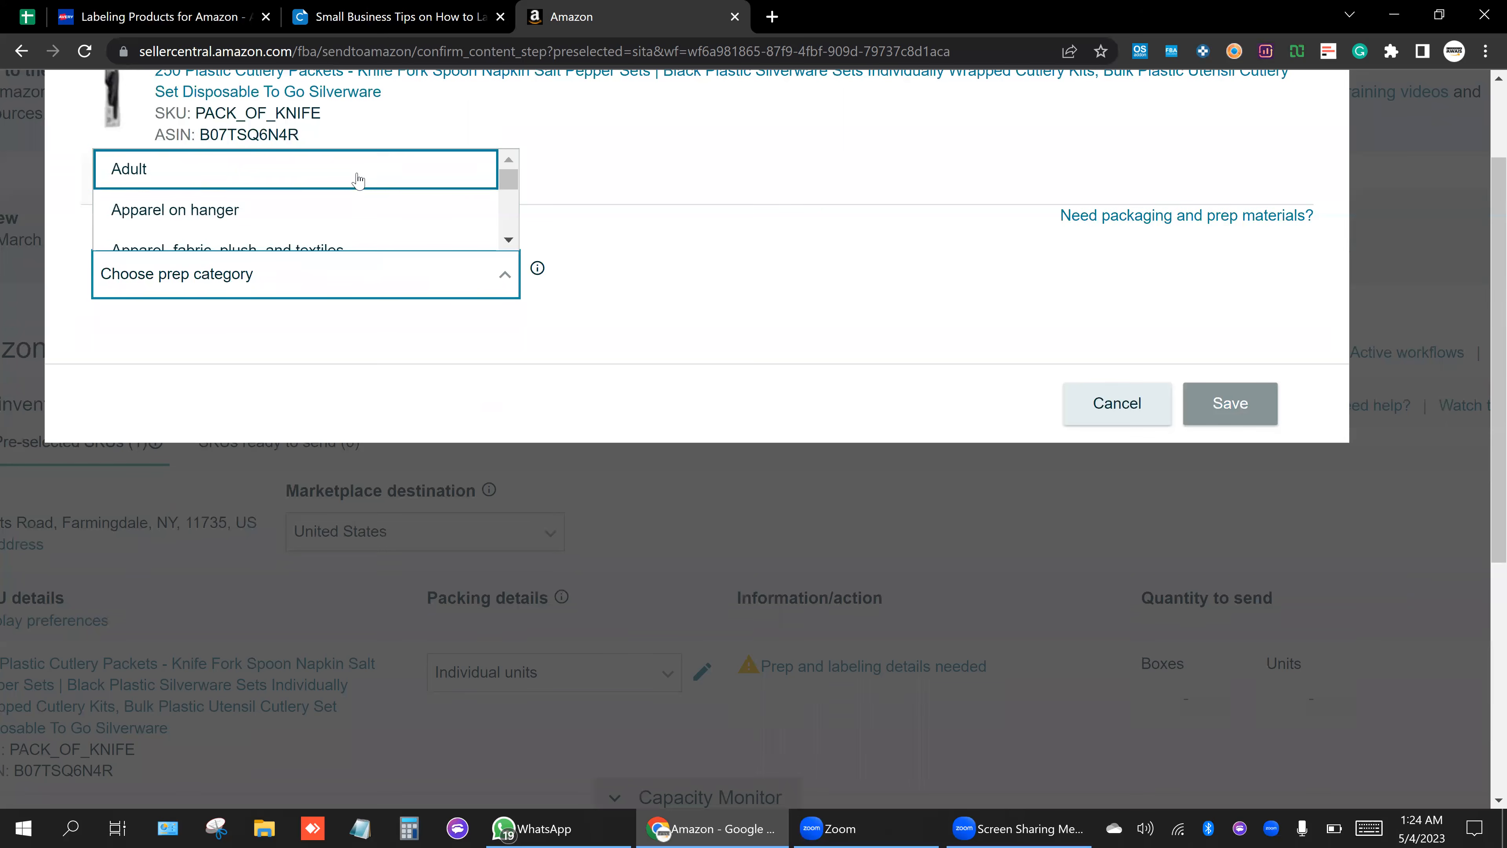
scroll(358, 181, down, 1)
scroll(358, 184, down, 5)
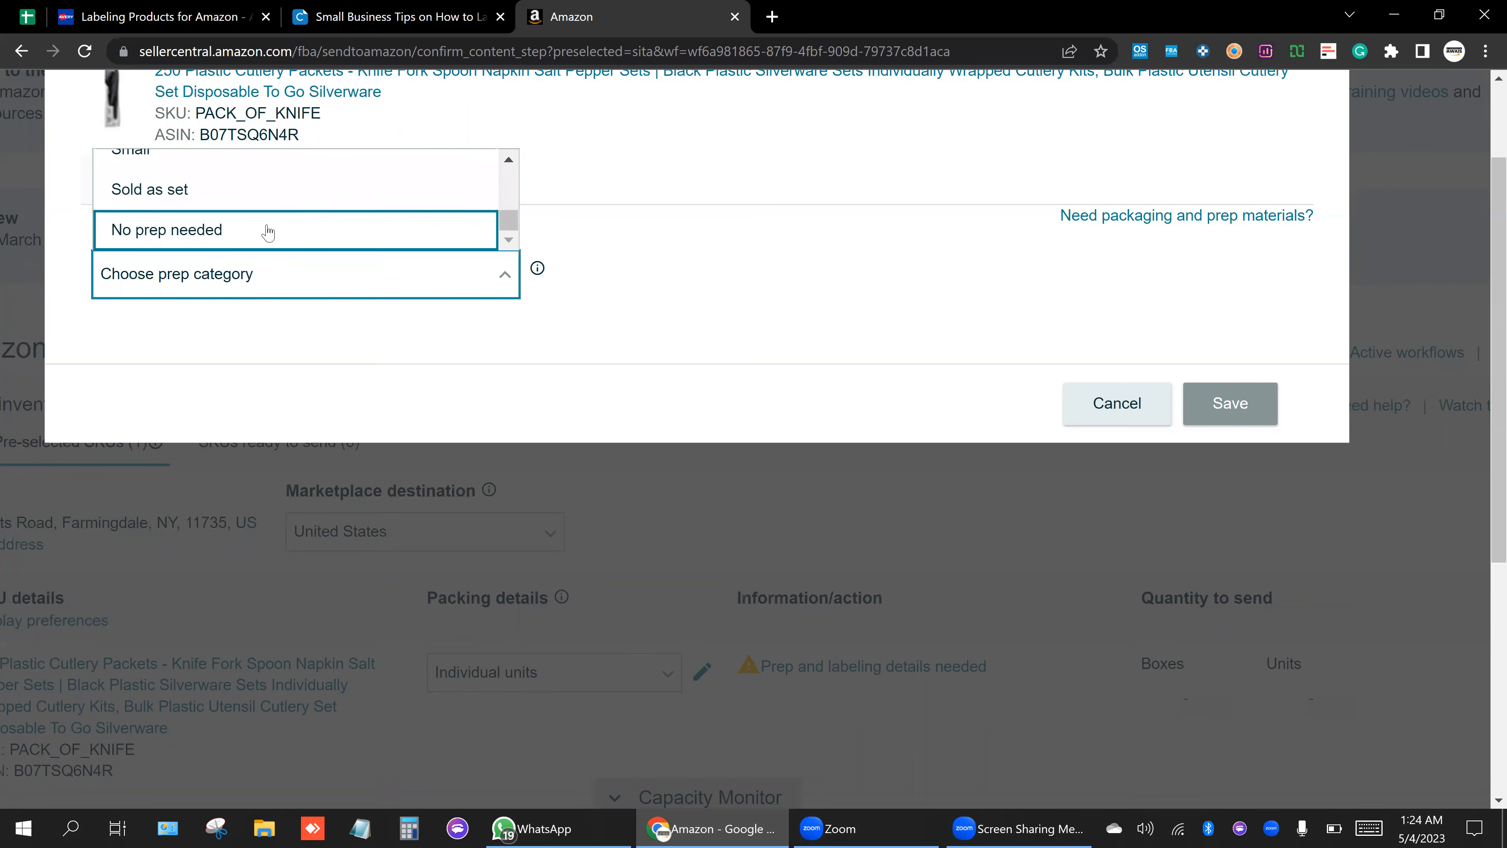
scroll(241, 237, up, 3)
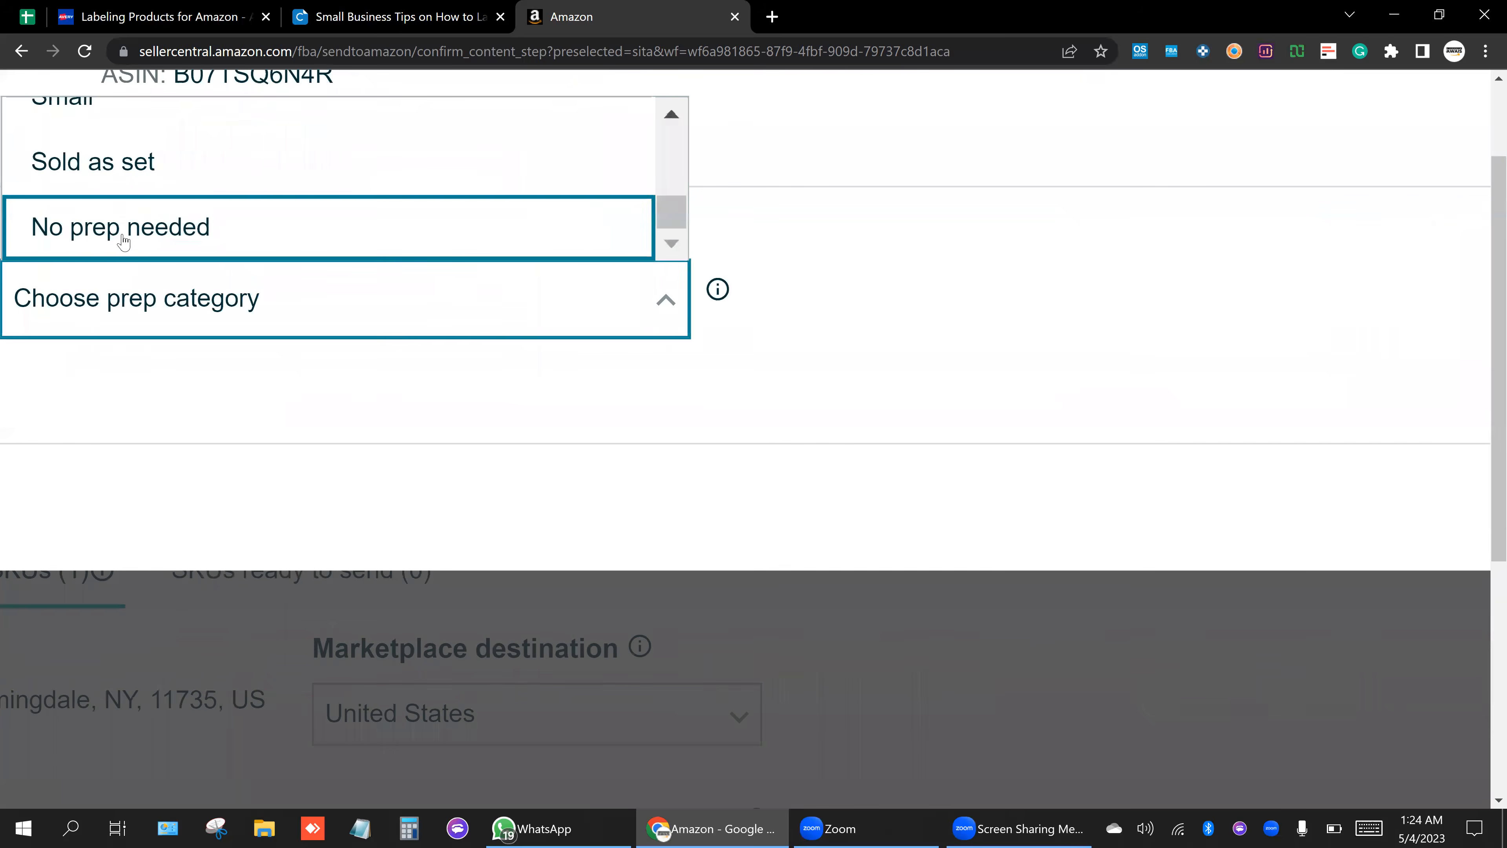
click(178, 236)
click(449, 243)
scroll(902, 312, down, 2)
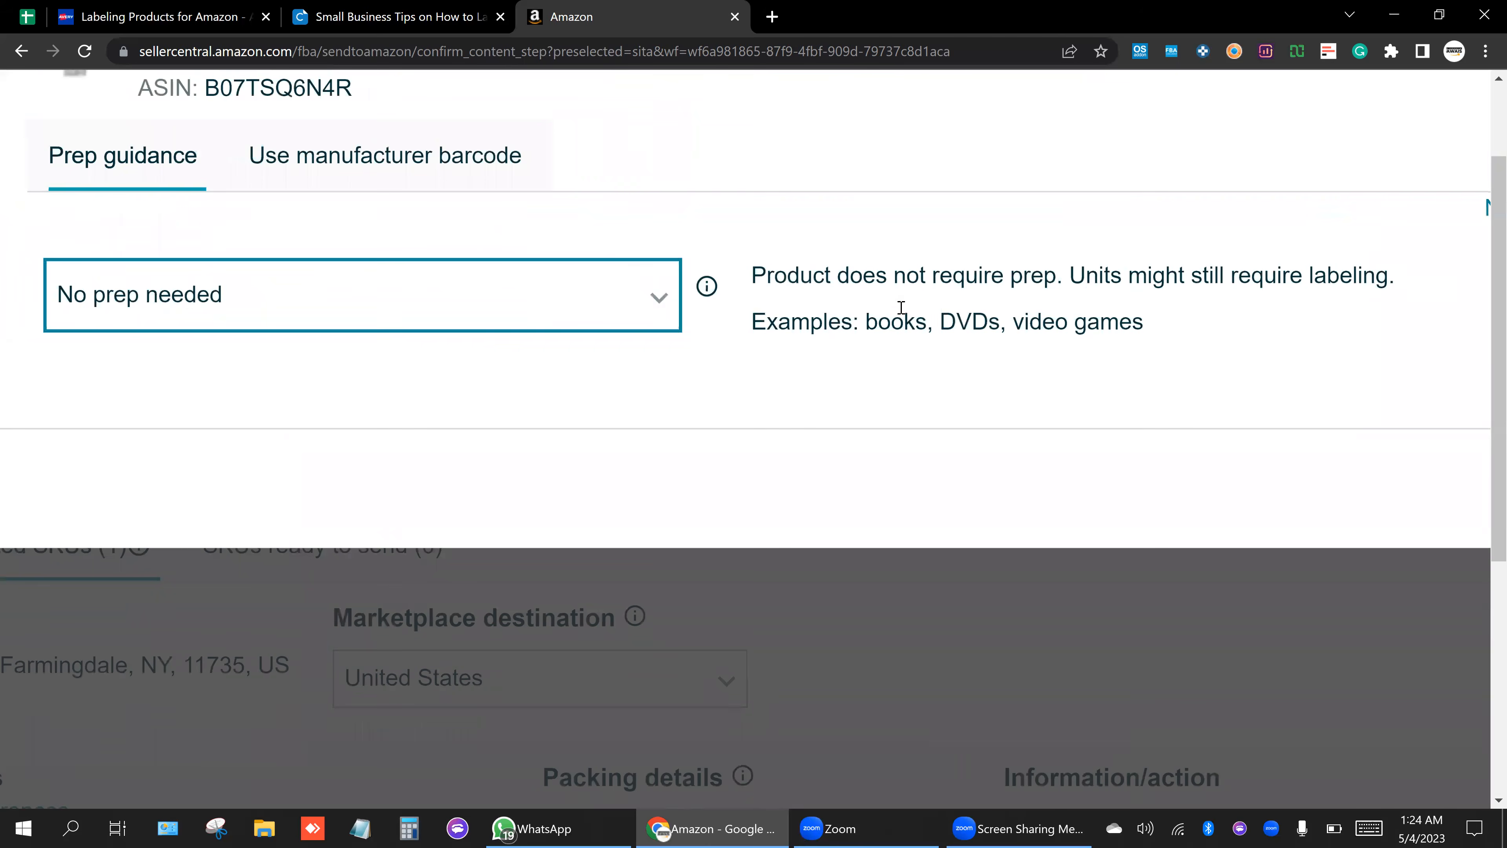
scroll(1320, 343, down, 1)
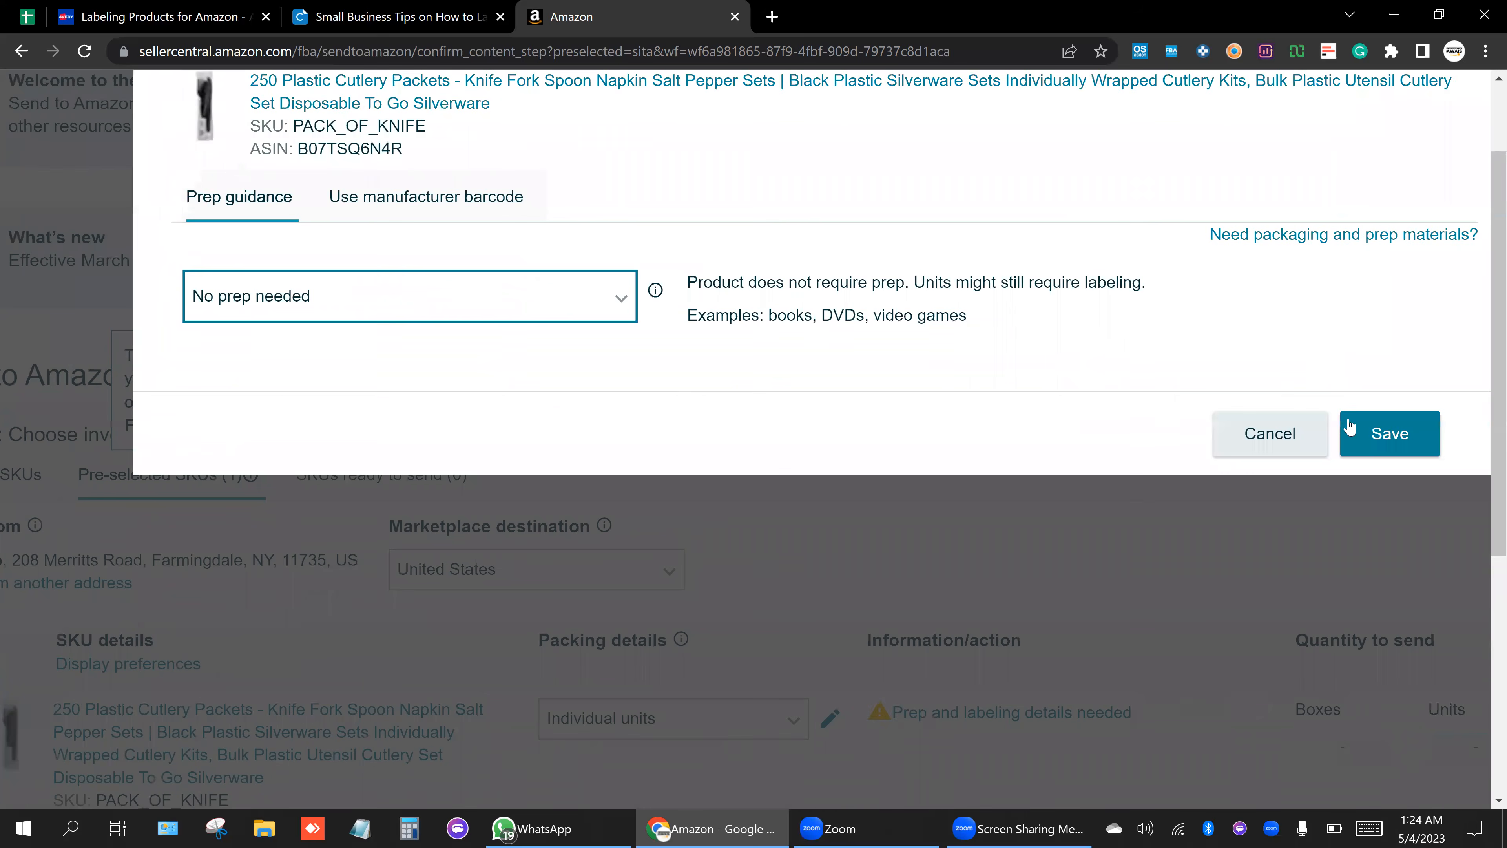
click(1380, 440)
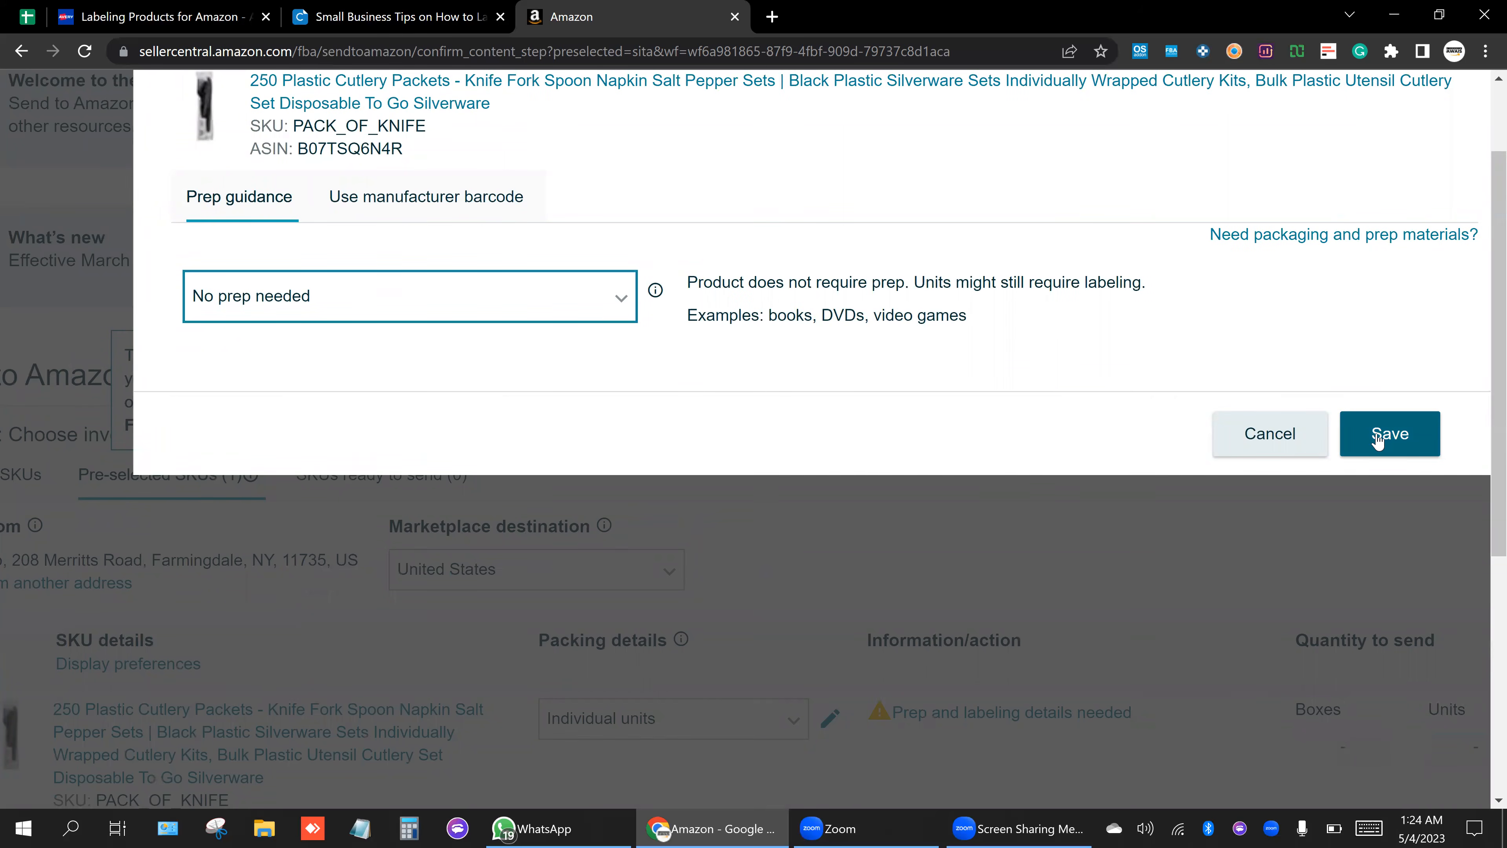
click(1378, 440)
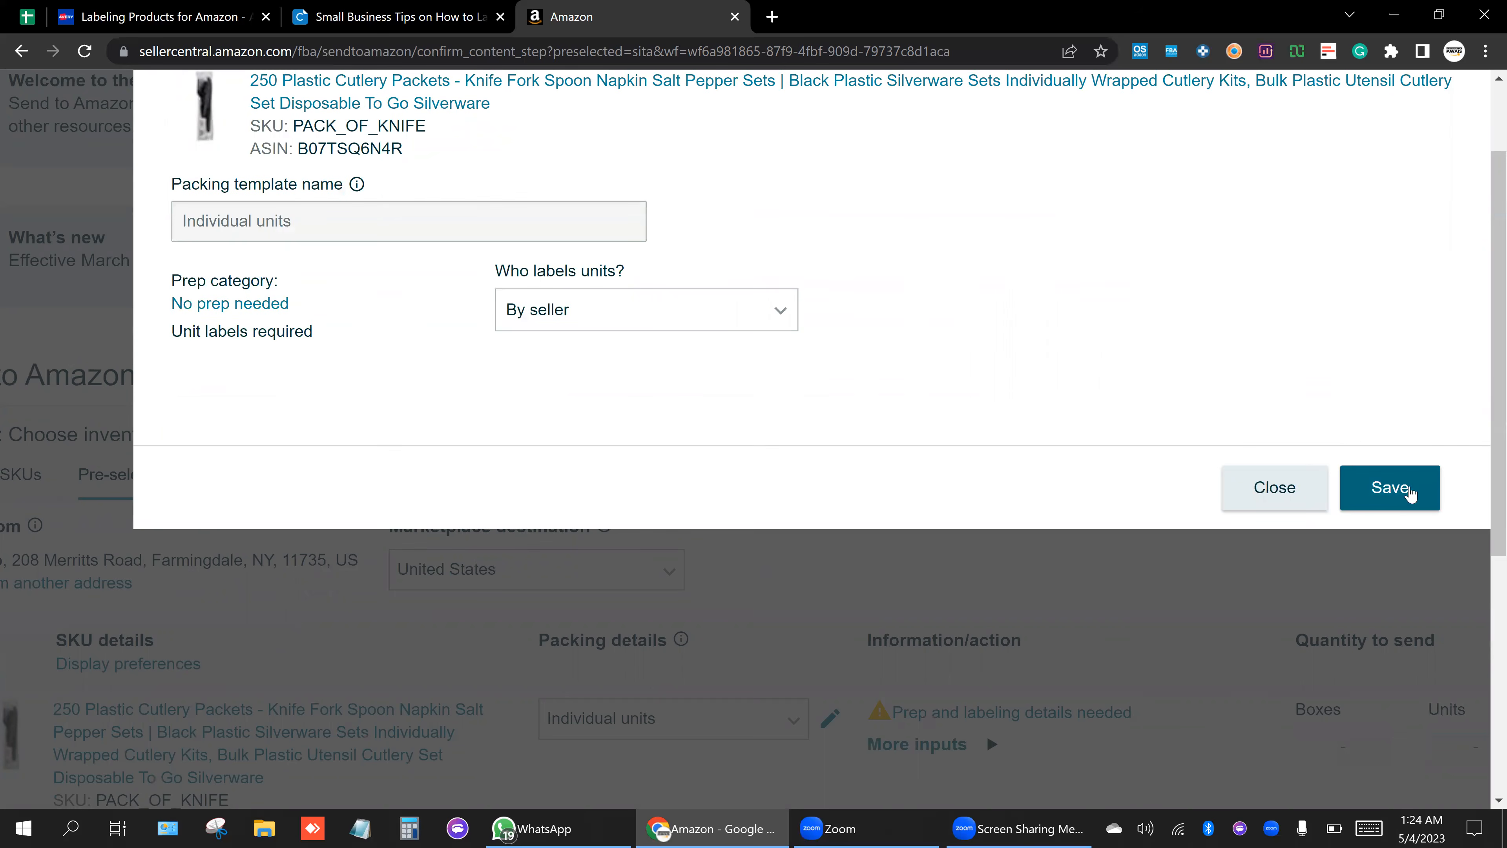
Choose By seller for who labels the units and save the Individual units packing details.
drag(538, 272, 591, 276)
click(691, 282)
click(644, 327)
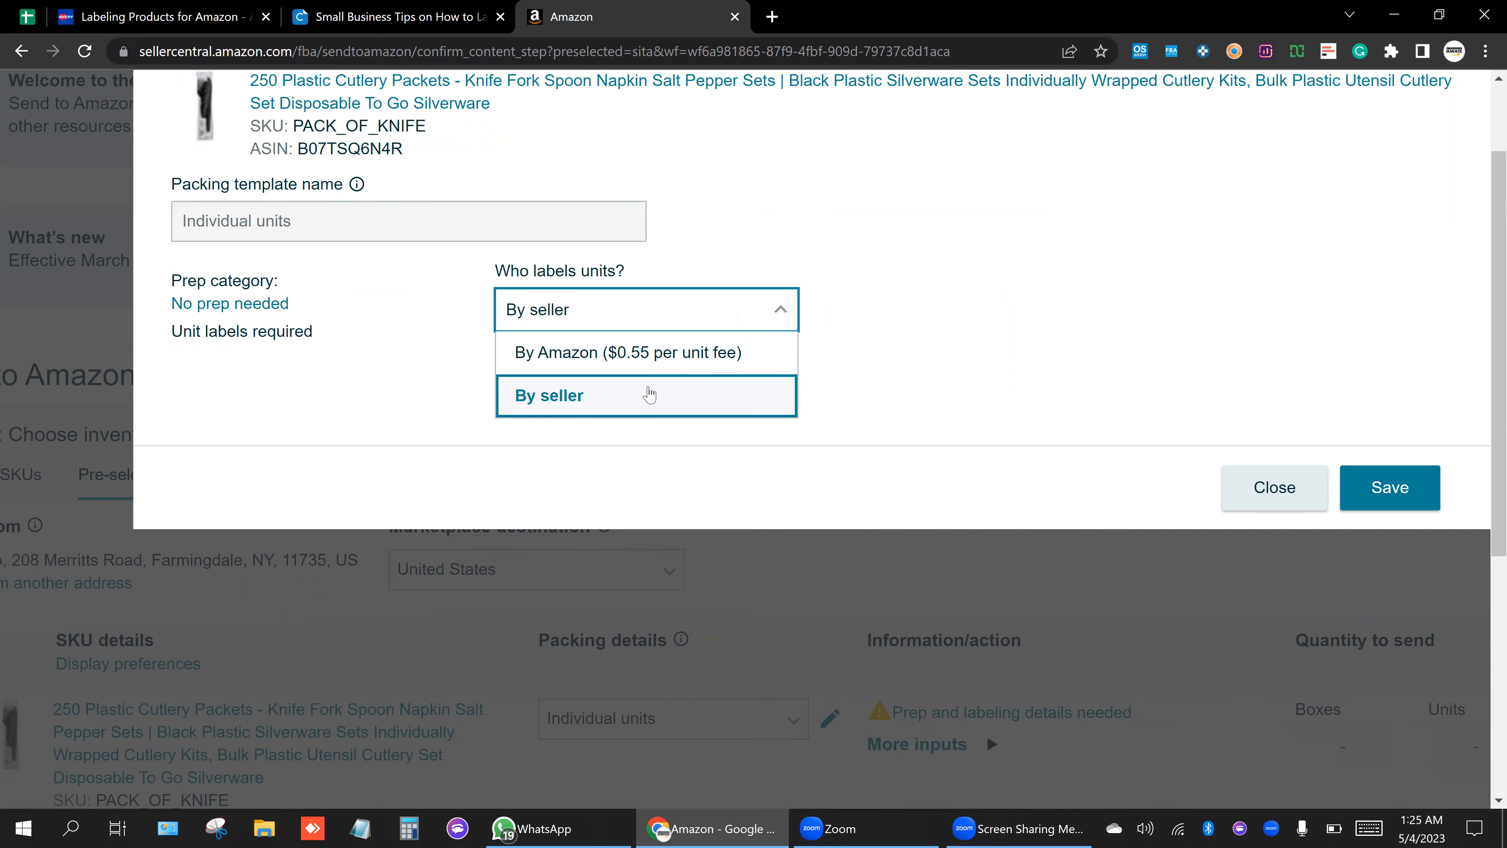
click(666, 405)
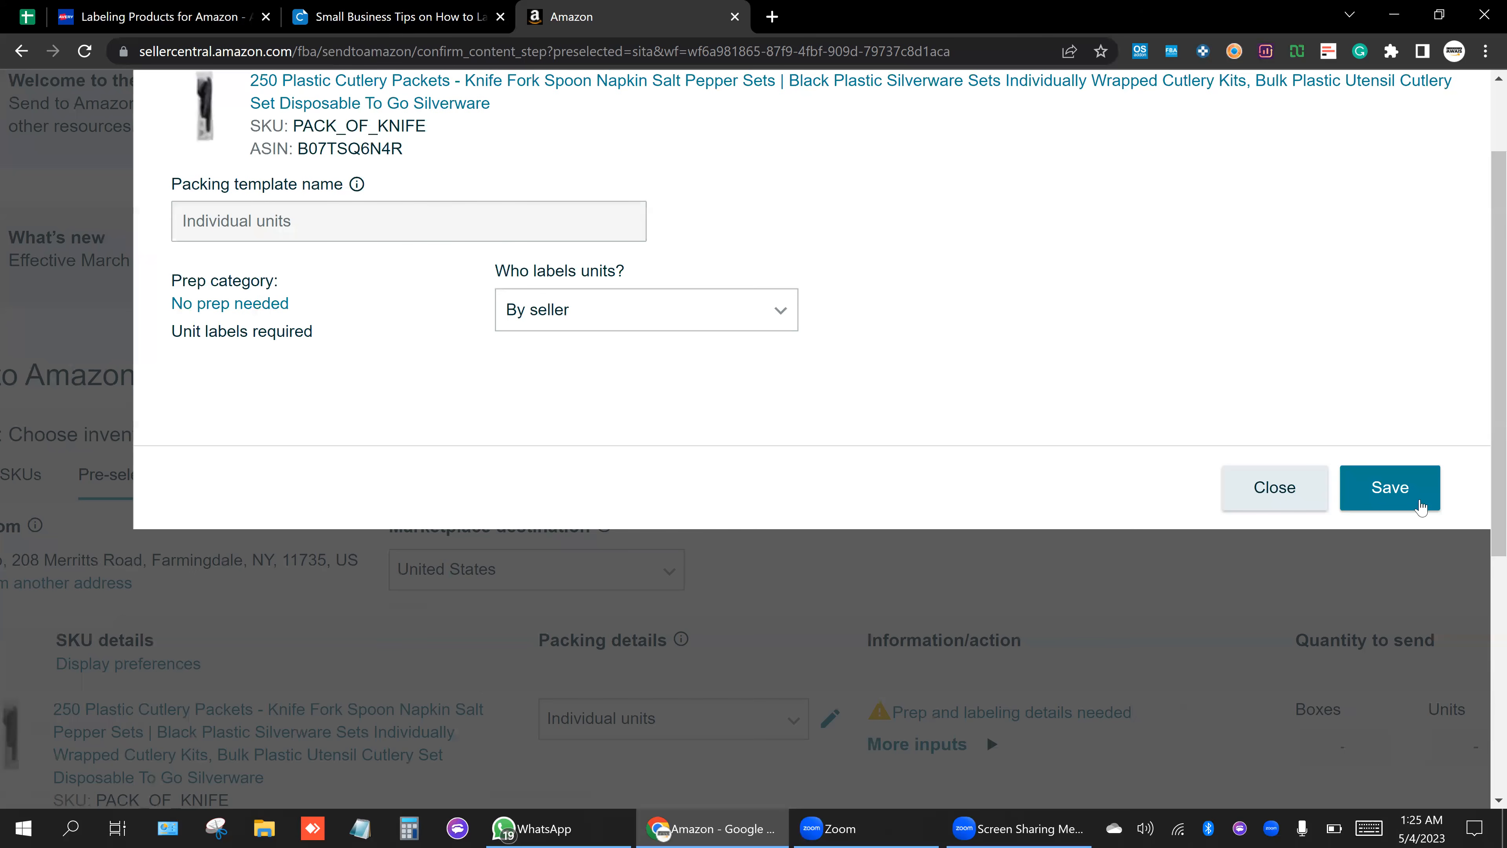
click(1418, 501)
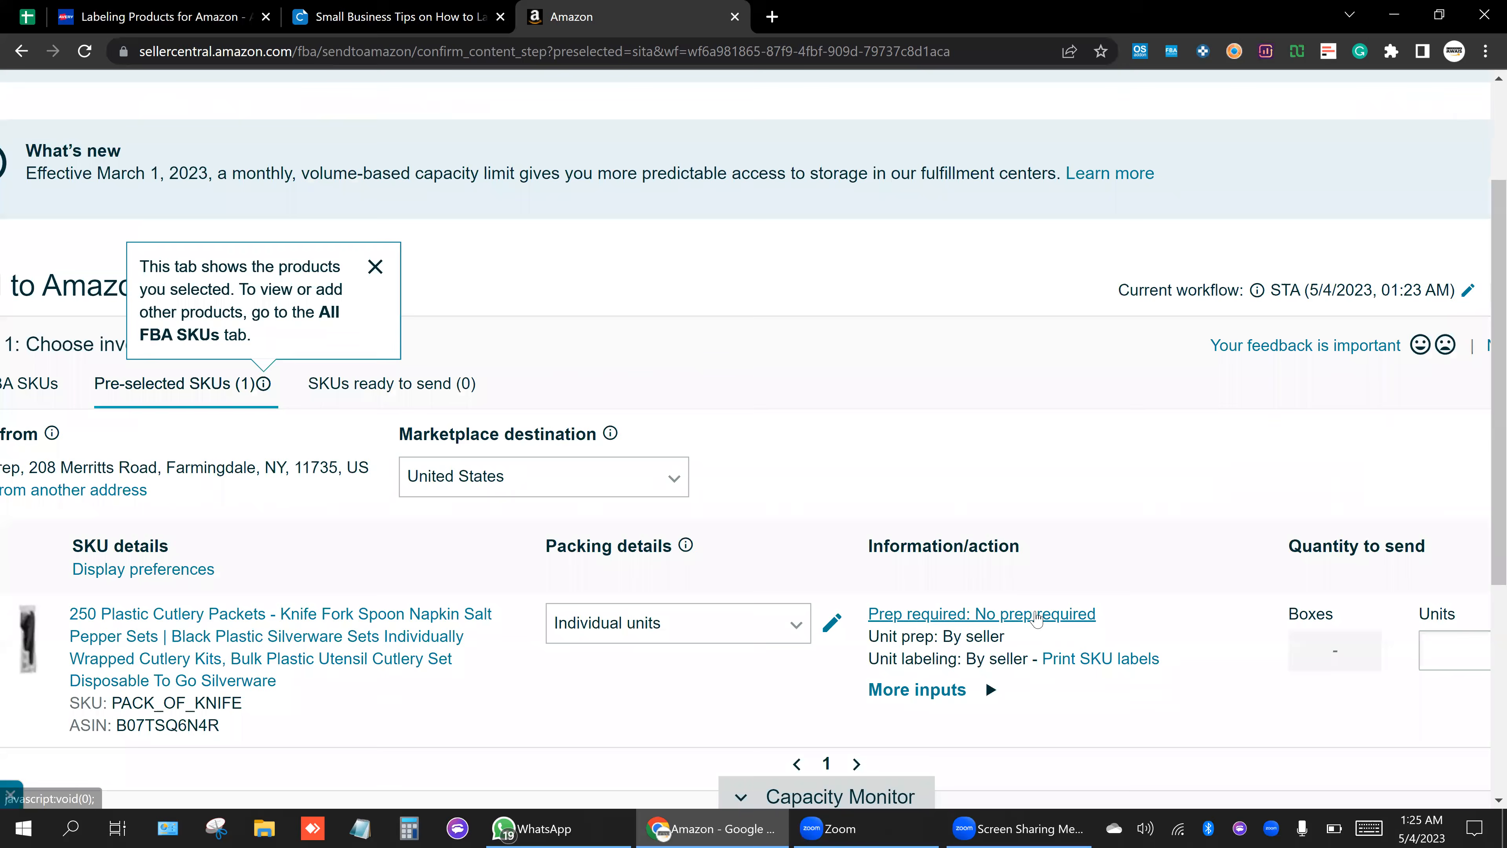
Review the prep and labeling information and the packing details options for PACK_OF_KNIFE, keeping Individual units.
scroll(1003, 600, down, 1)
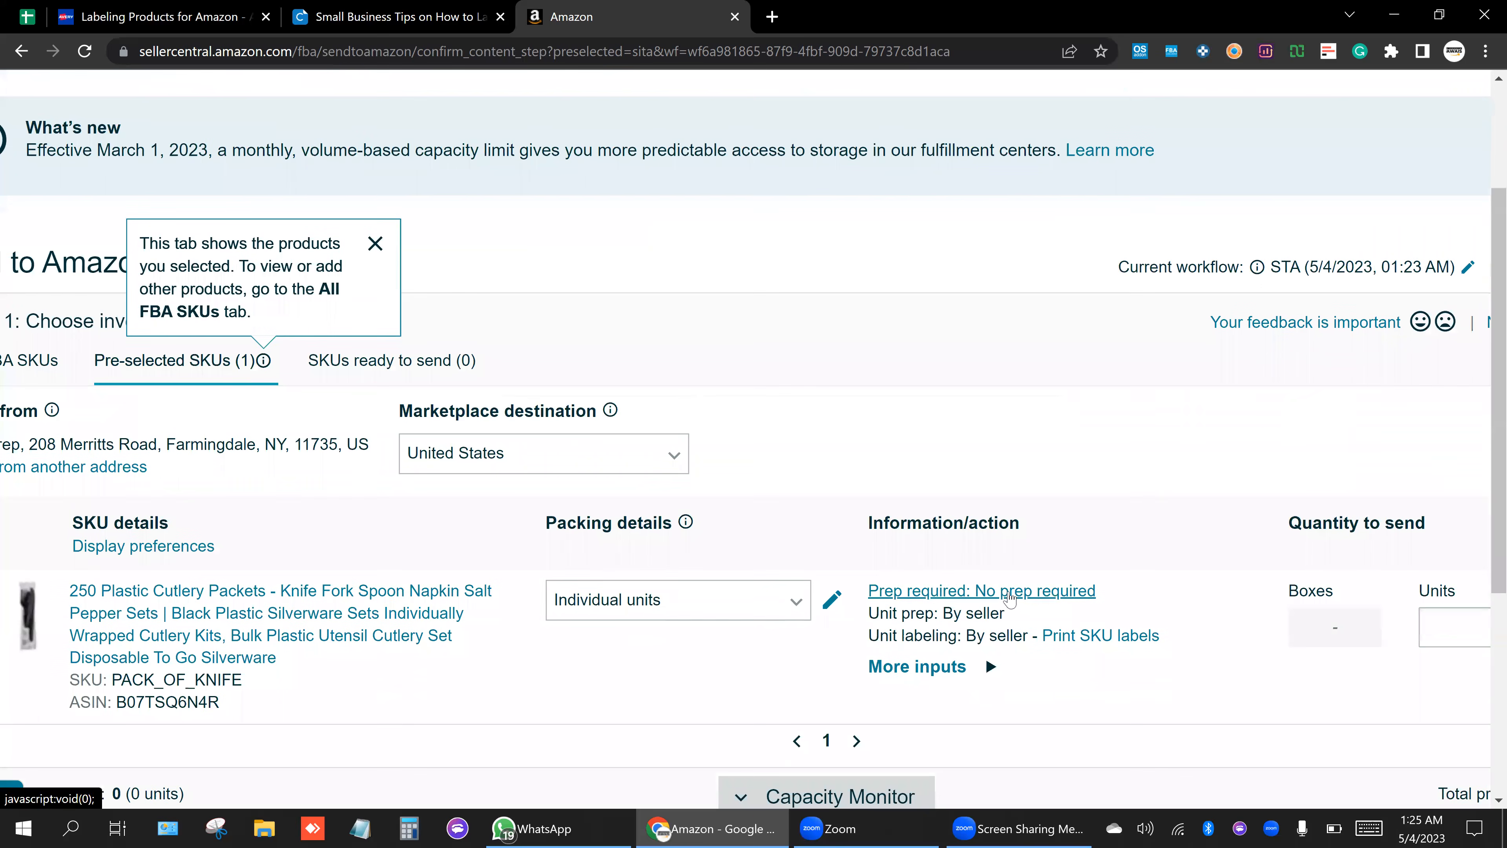
click(679, 616)
click(842, 572)
scroll(842, 572, down, 1)
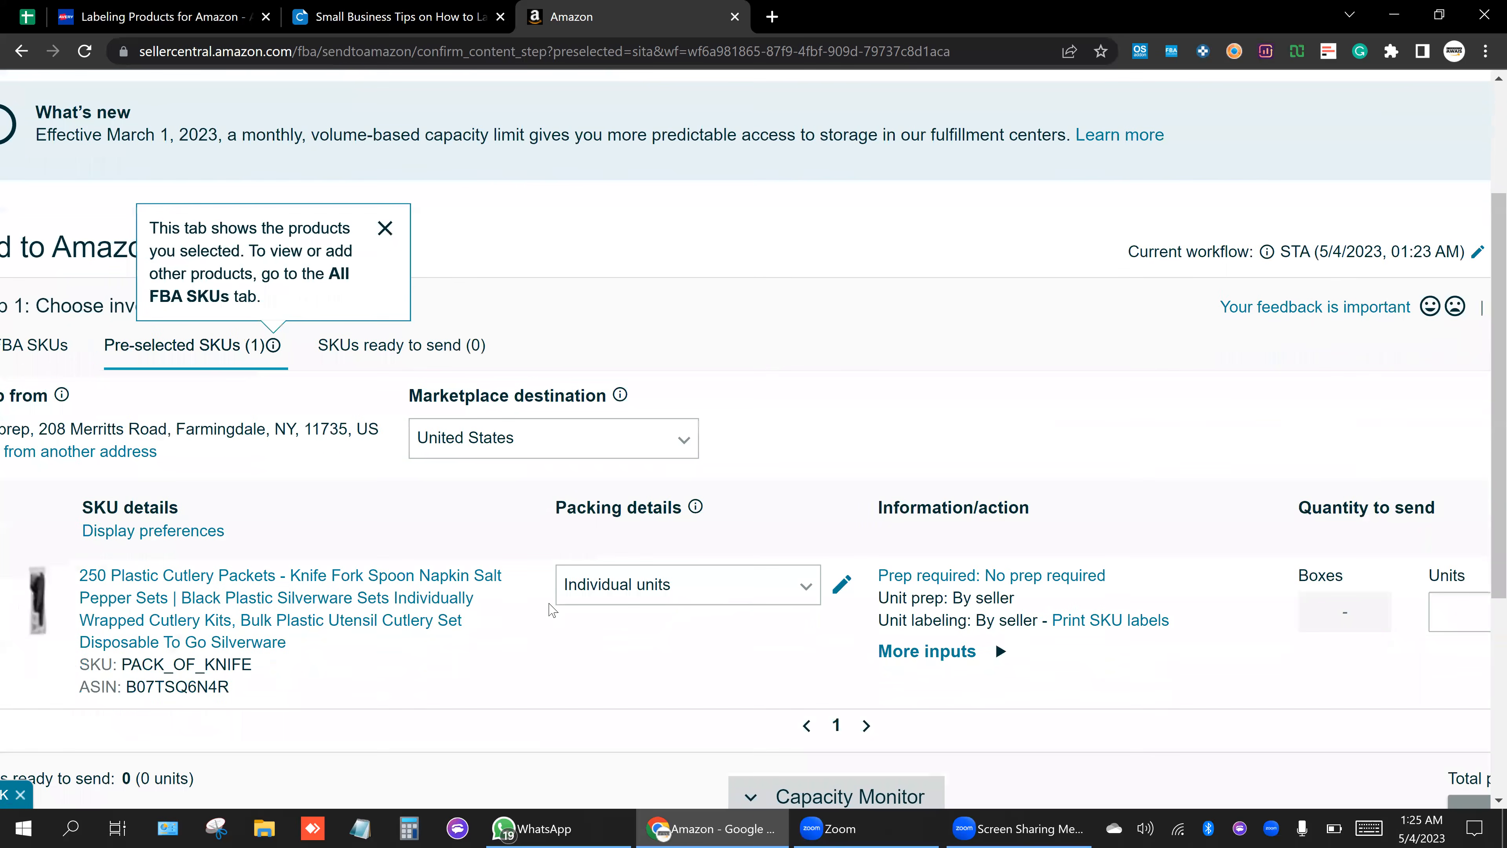
click(800, 604)
scroll(803, 607, left, 1)
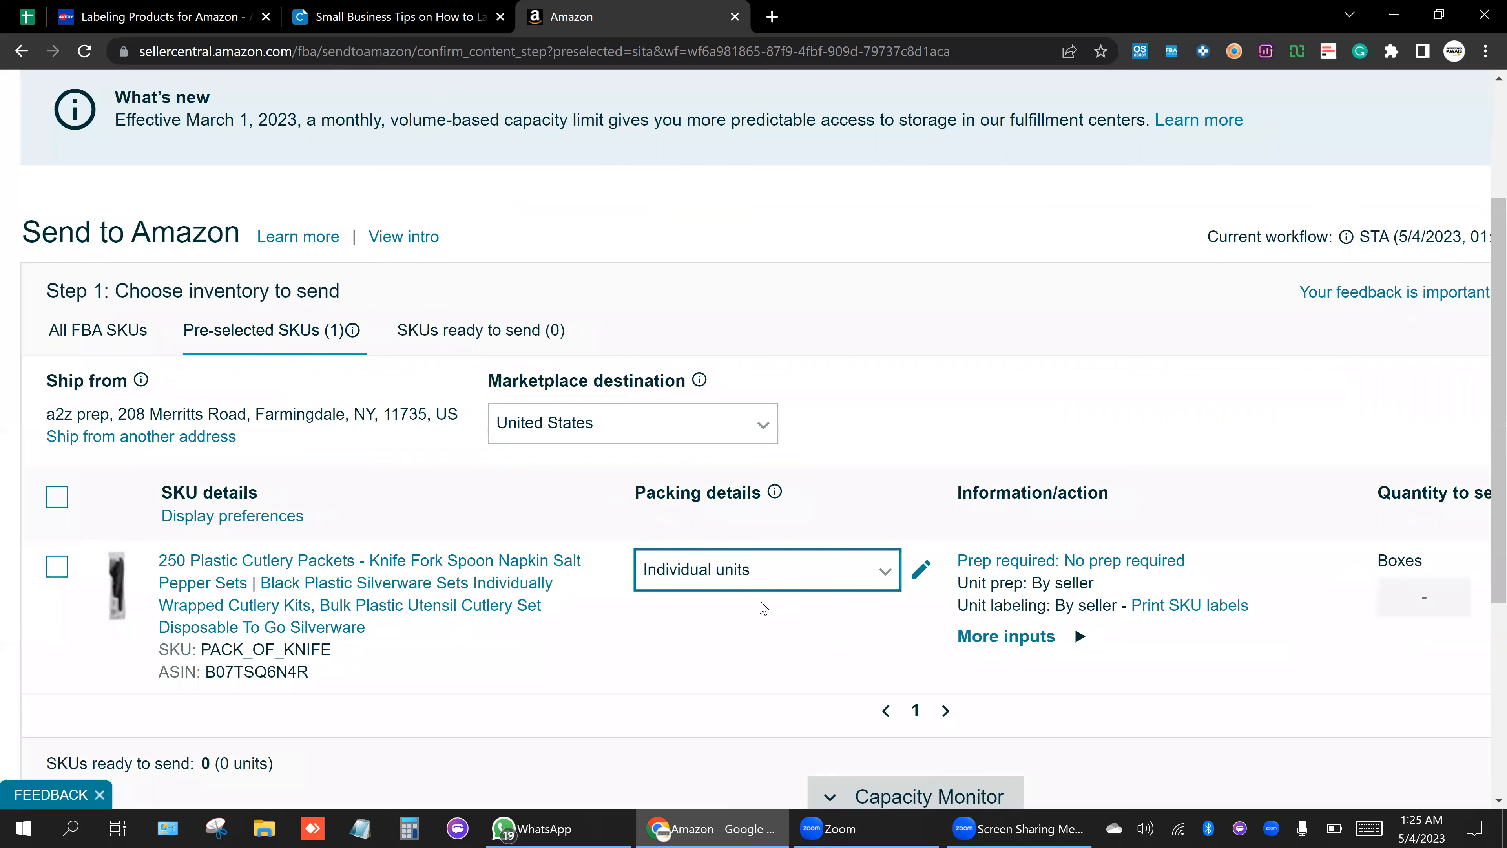
scroll(786, 576, up, 1)
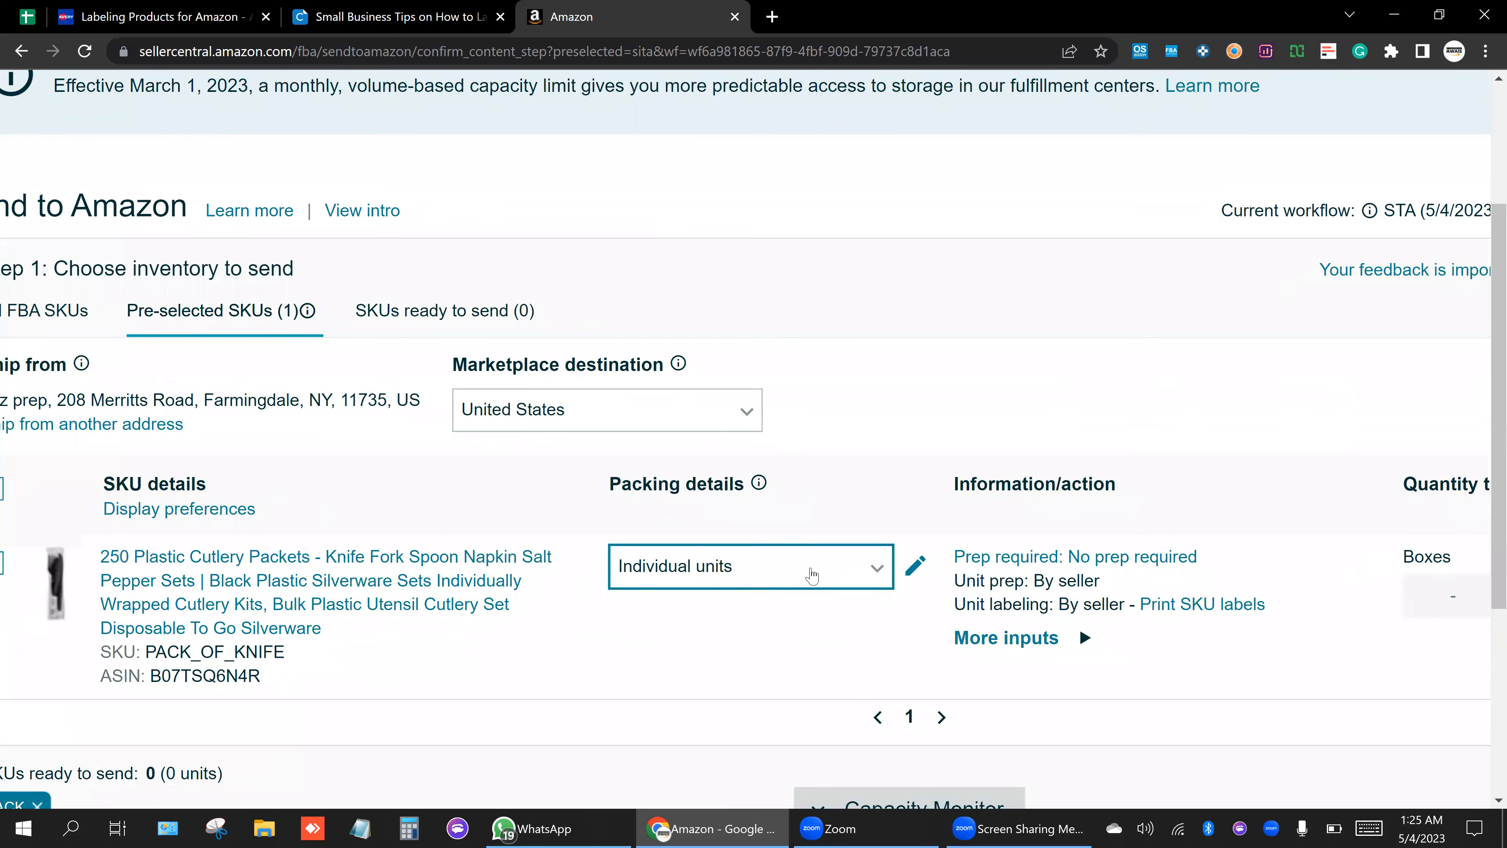
scroll(811, 575, down, 2)
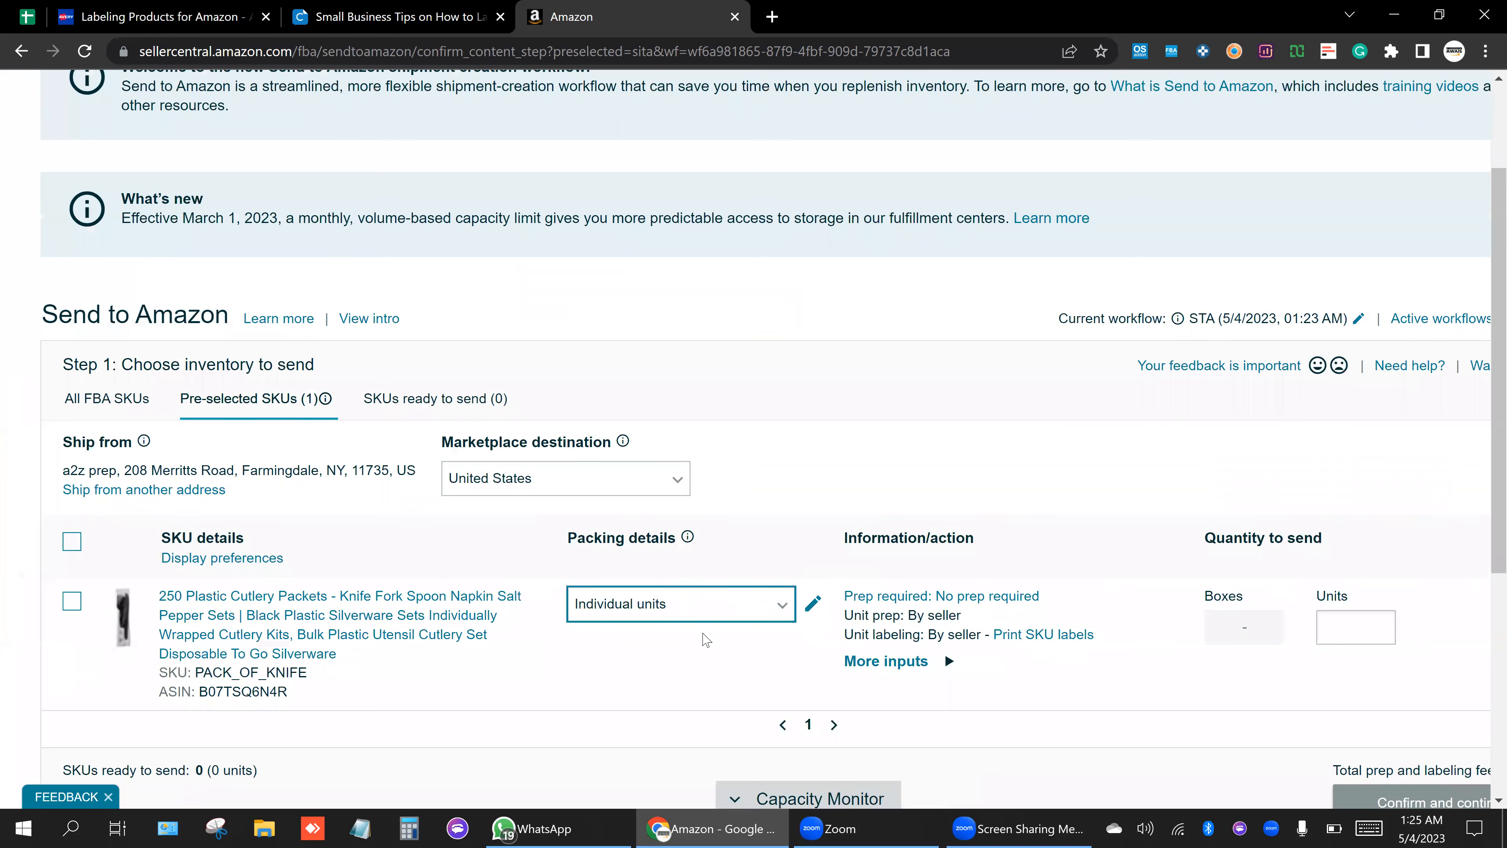
scroll(748, 639, up, 1)
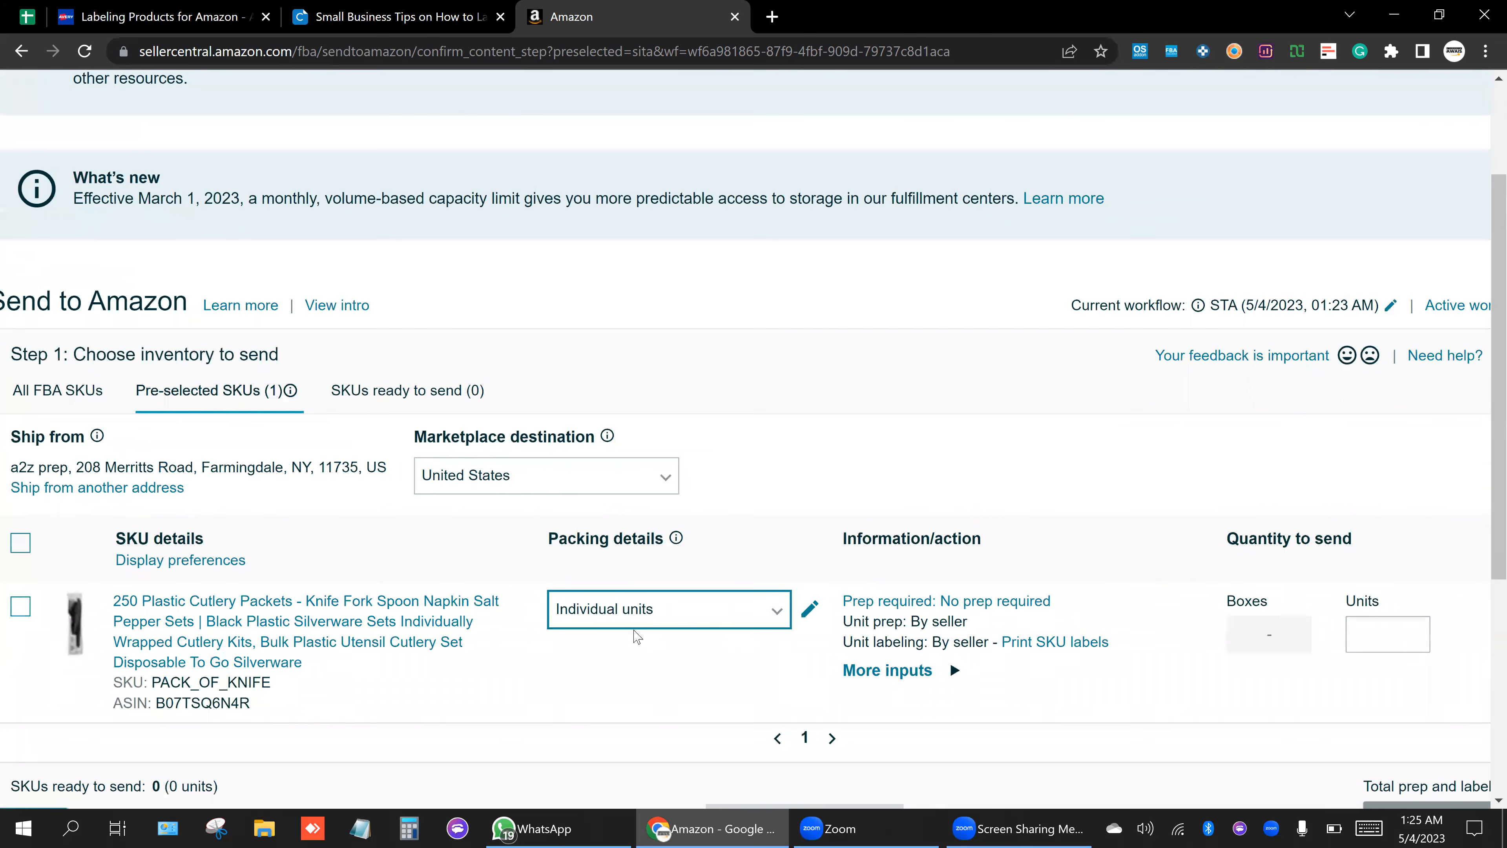
scroll(633, 635, down, 1)
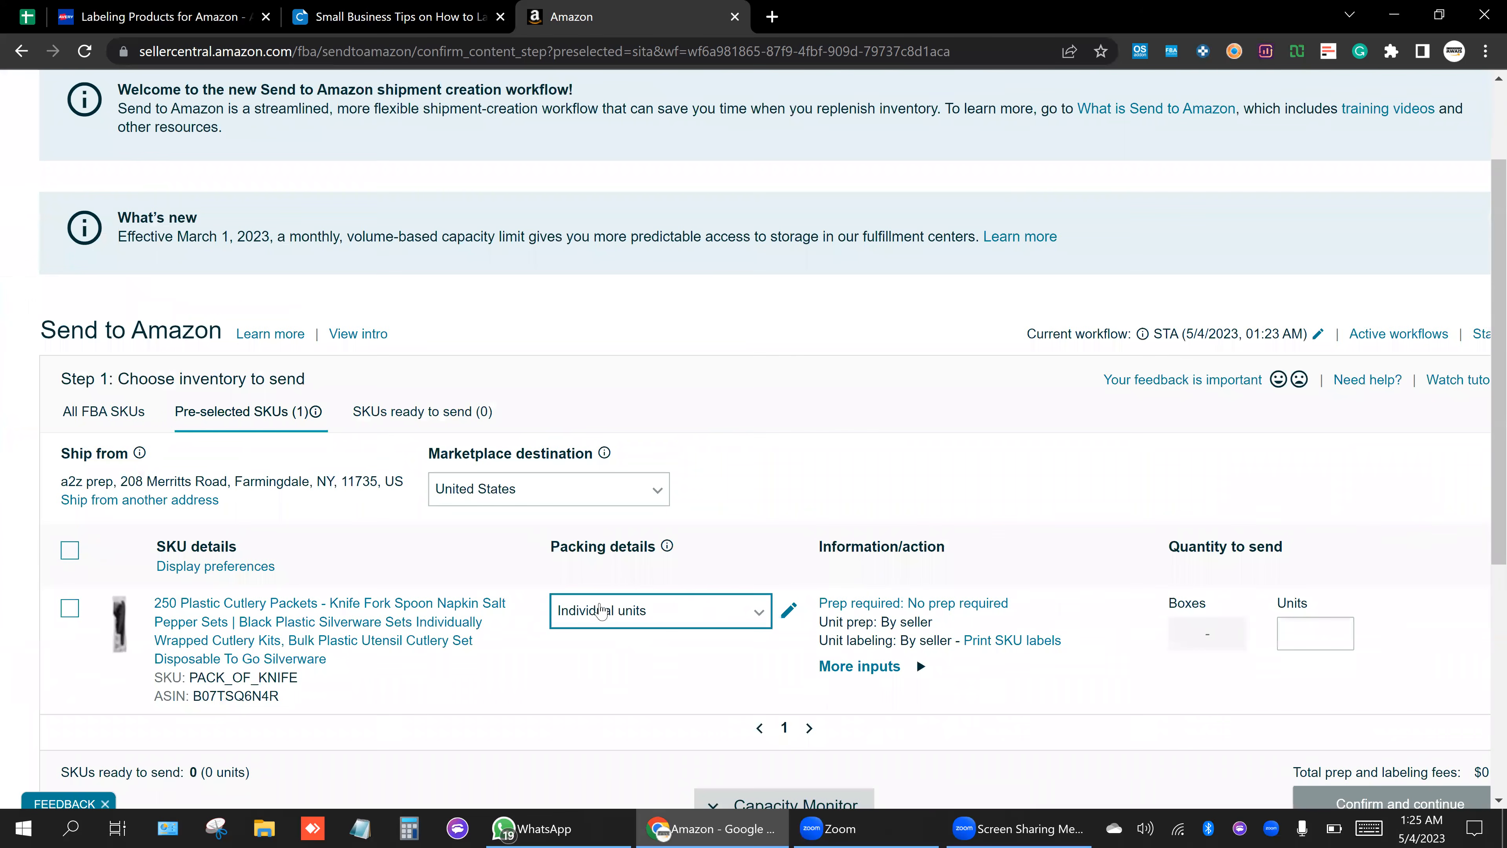
Set the quantity to send for PACK_OF_KNIFE to 5 units, mark it ready to pack and start packing individual units.
scroll(596, 617, up, 1)
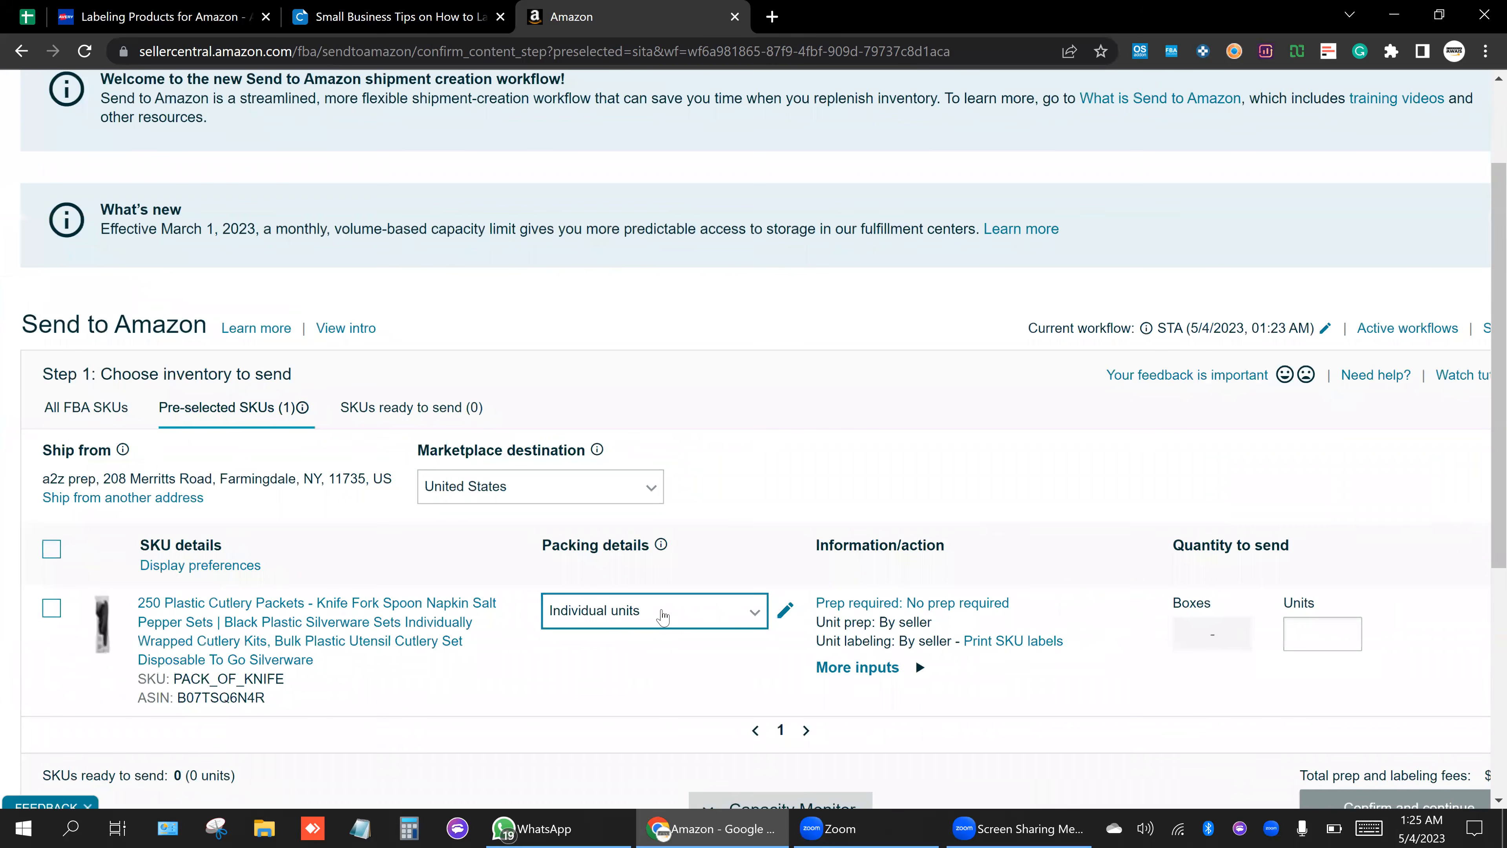
scroll(1240, 636, down, 1)
click(1234, 639)
text(5)
click(1185, 690)
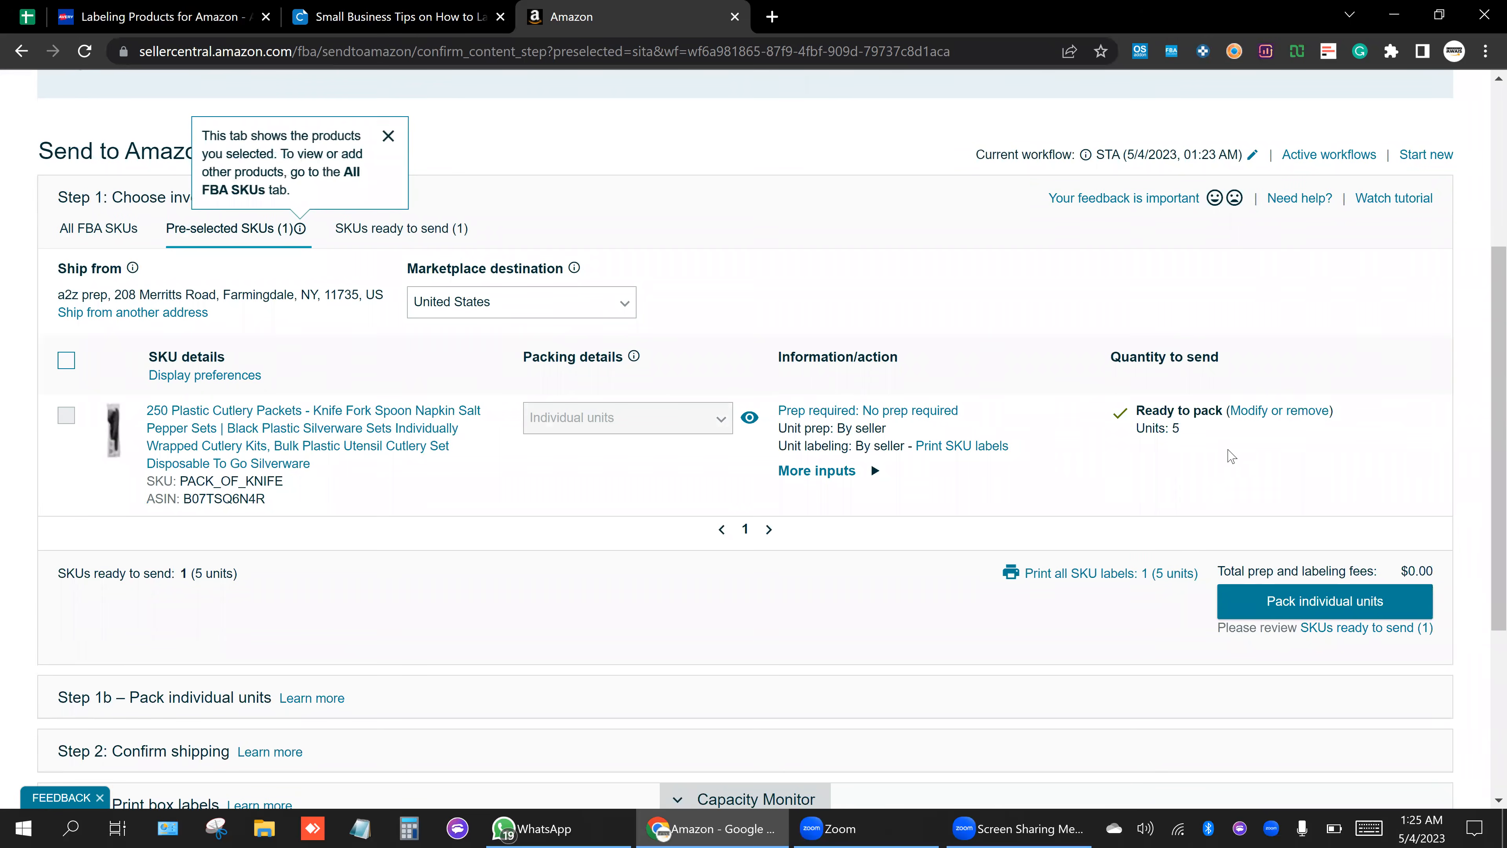
click(1310, 614)
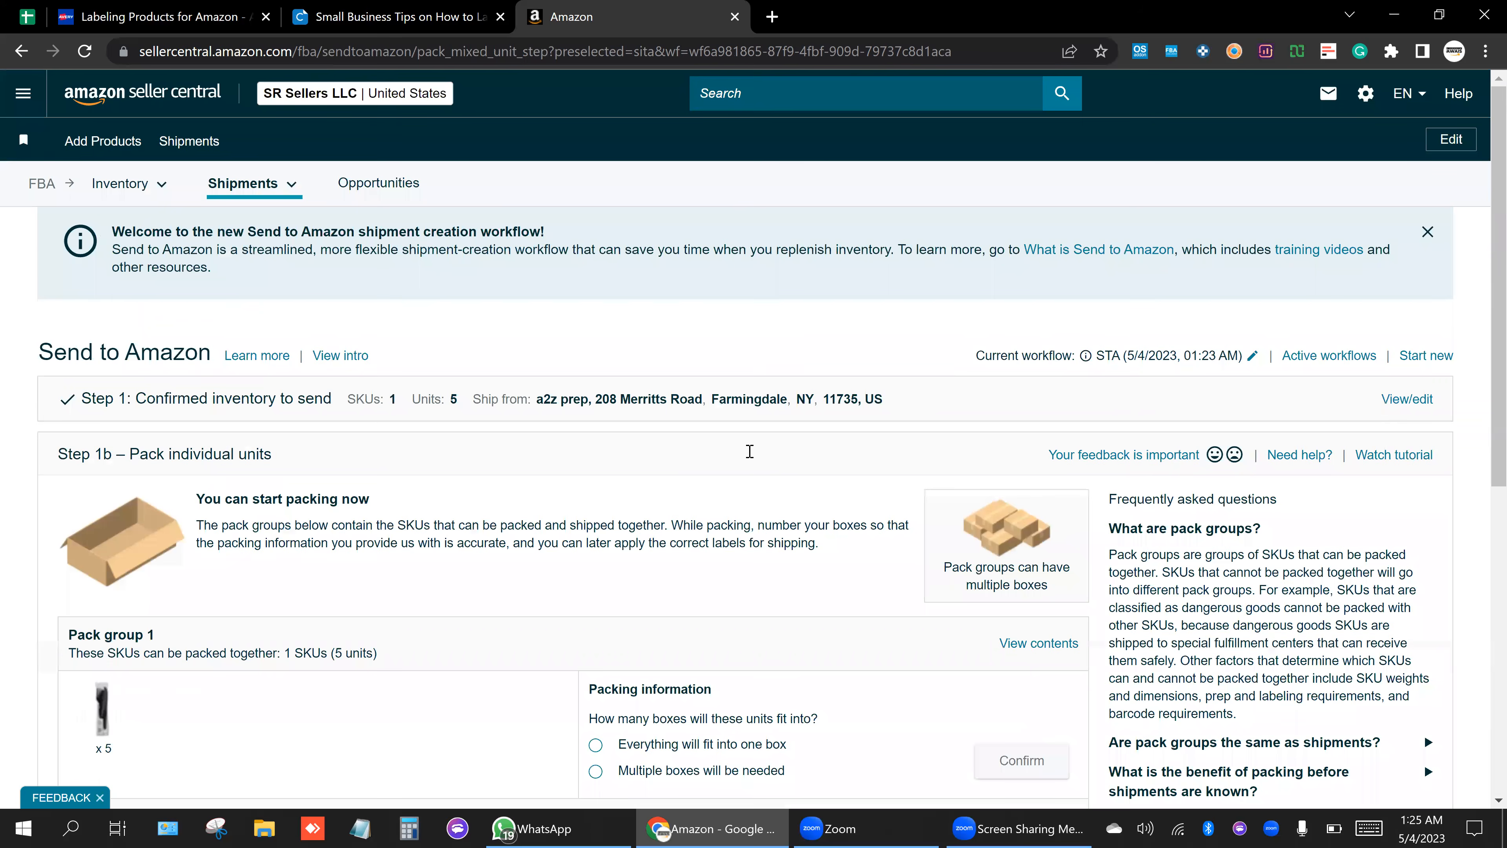
Choose Everything will fit into one box as the packing information for Pack group 1.
scroll(682, 465, down, 2)
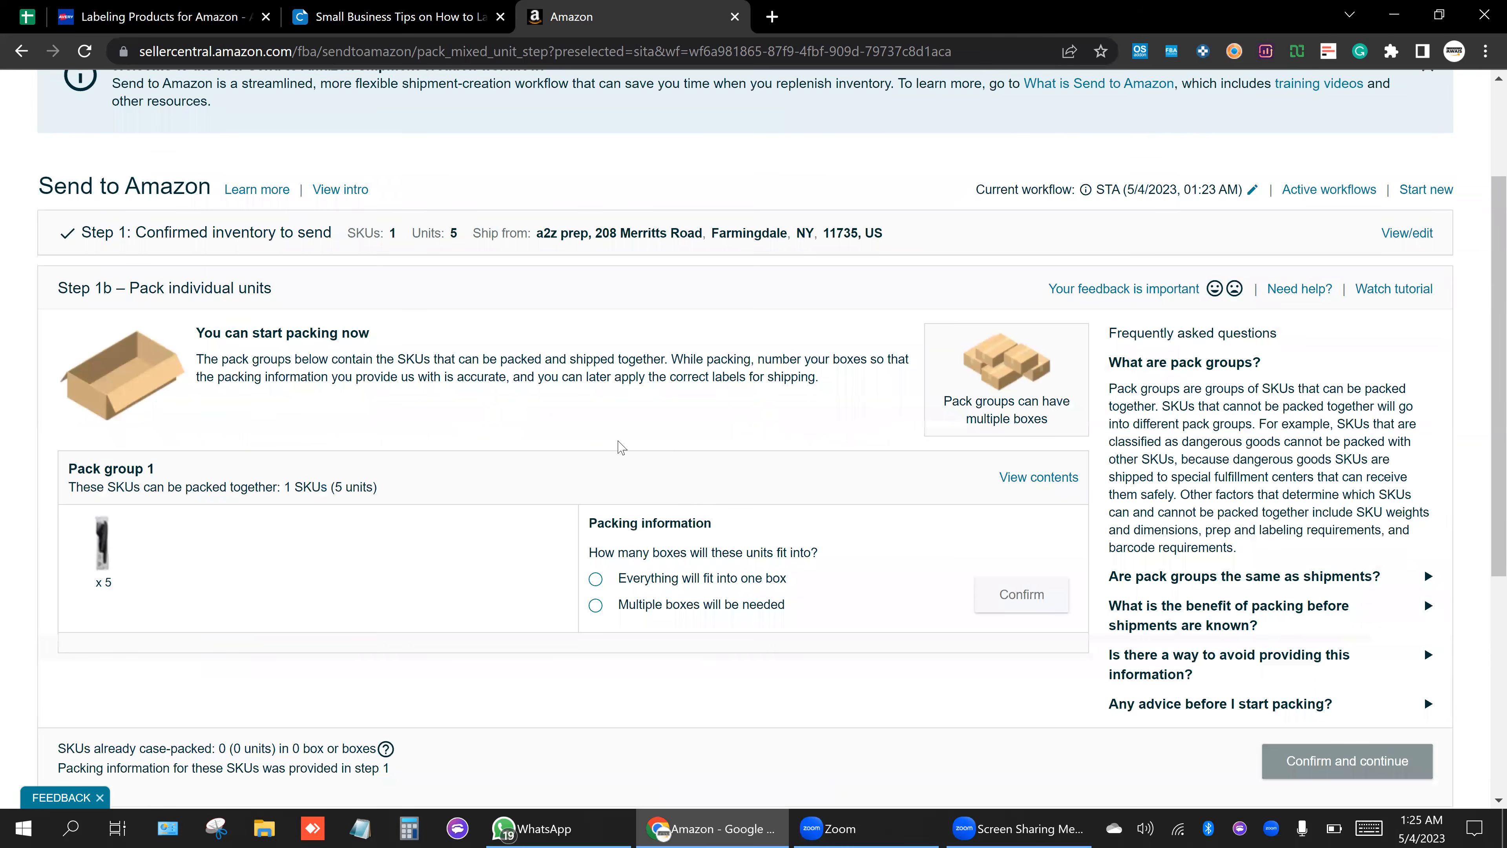
scroll(725, 466, up, 4)
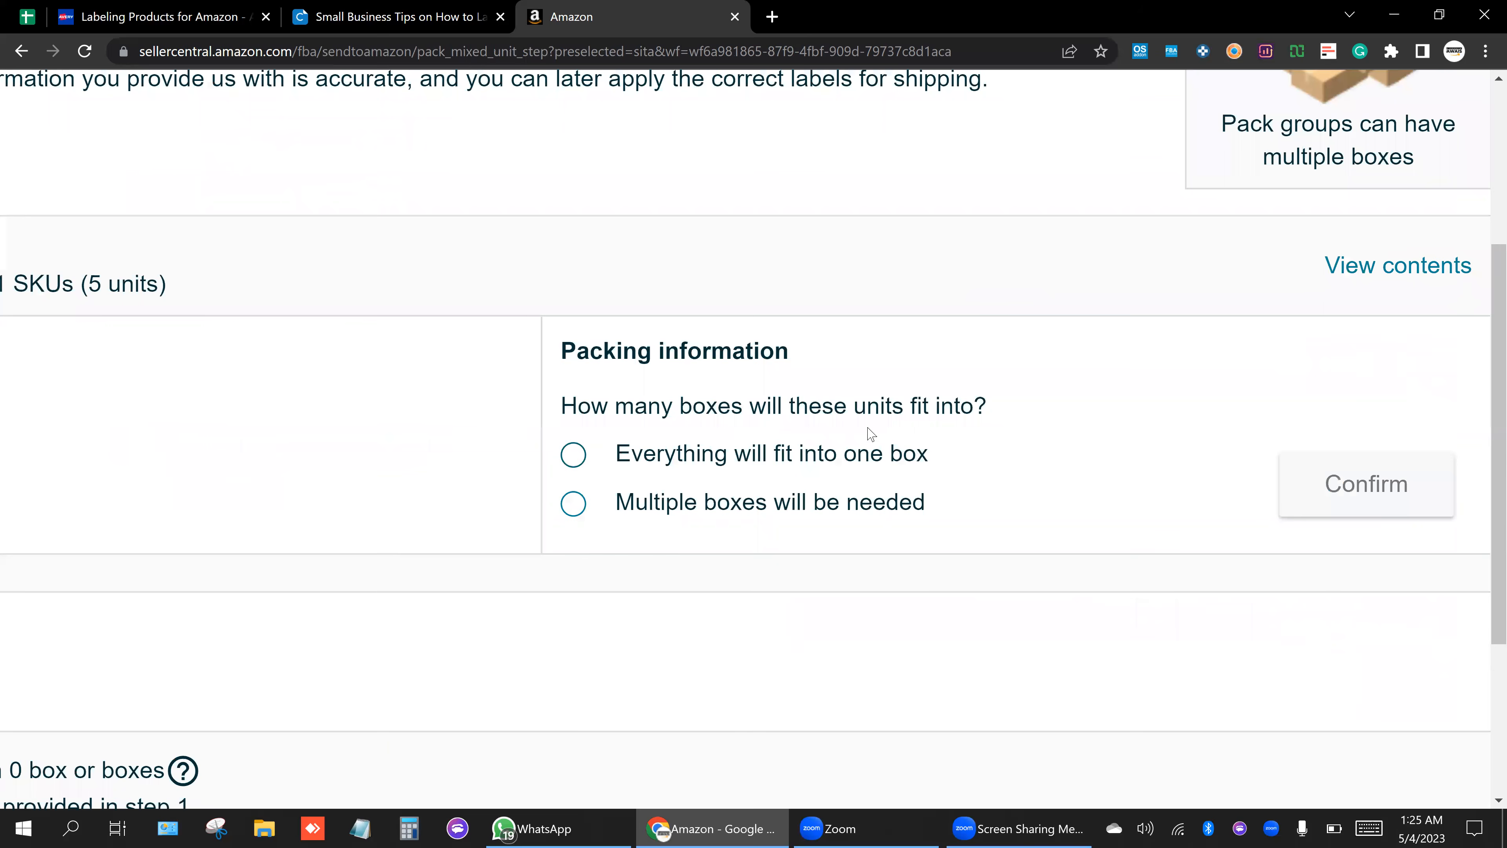
scroll(871, 434, right, 1)
drag(567, 405, 709, 405)
click(768, 405)
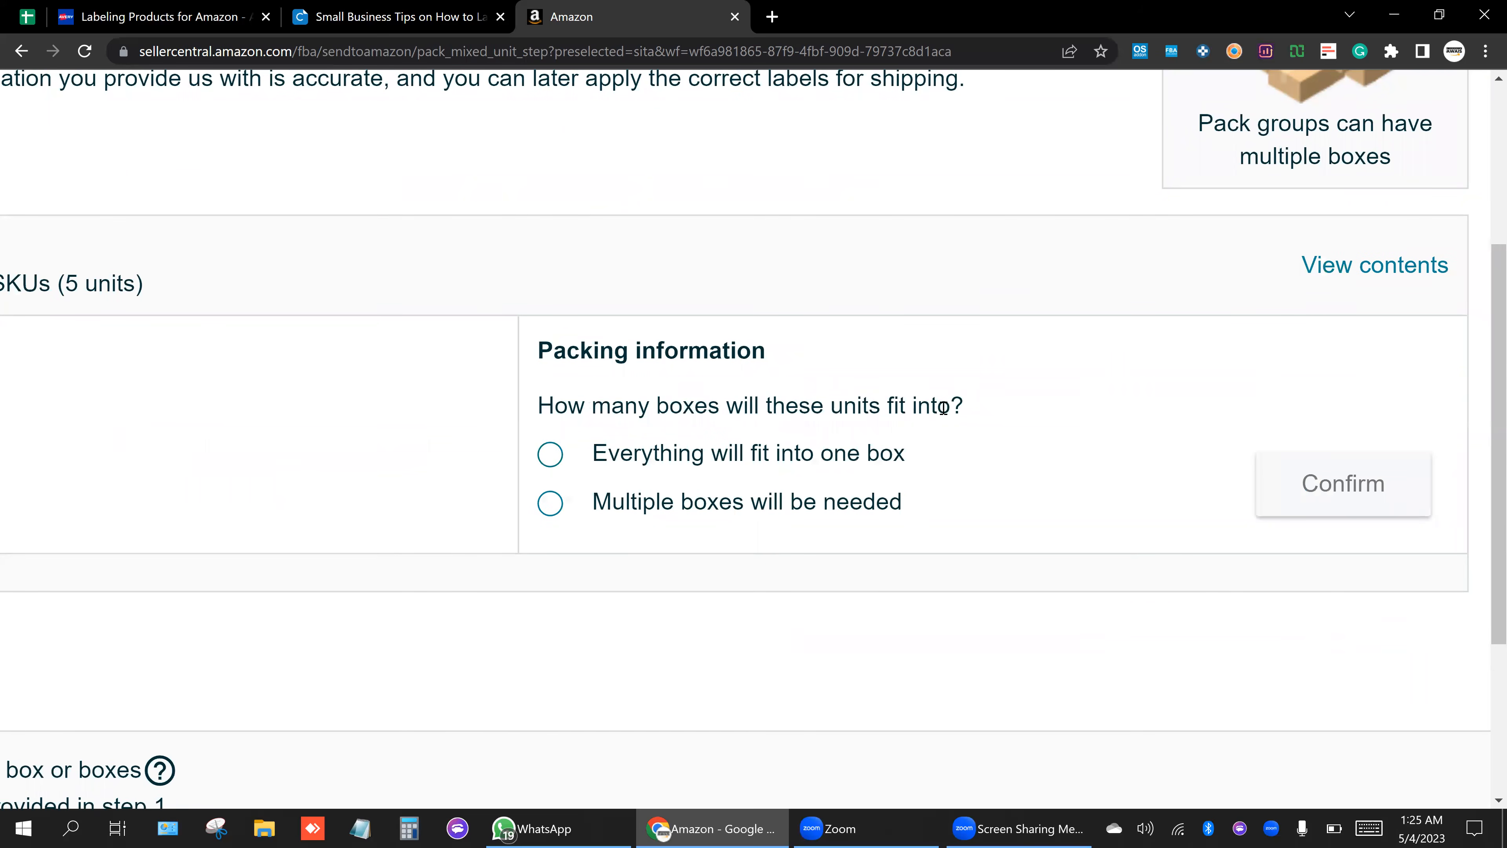
drag(614, 464, 863, 468)
click(873, 467)
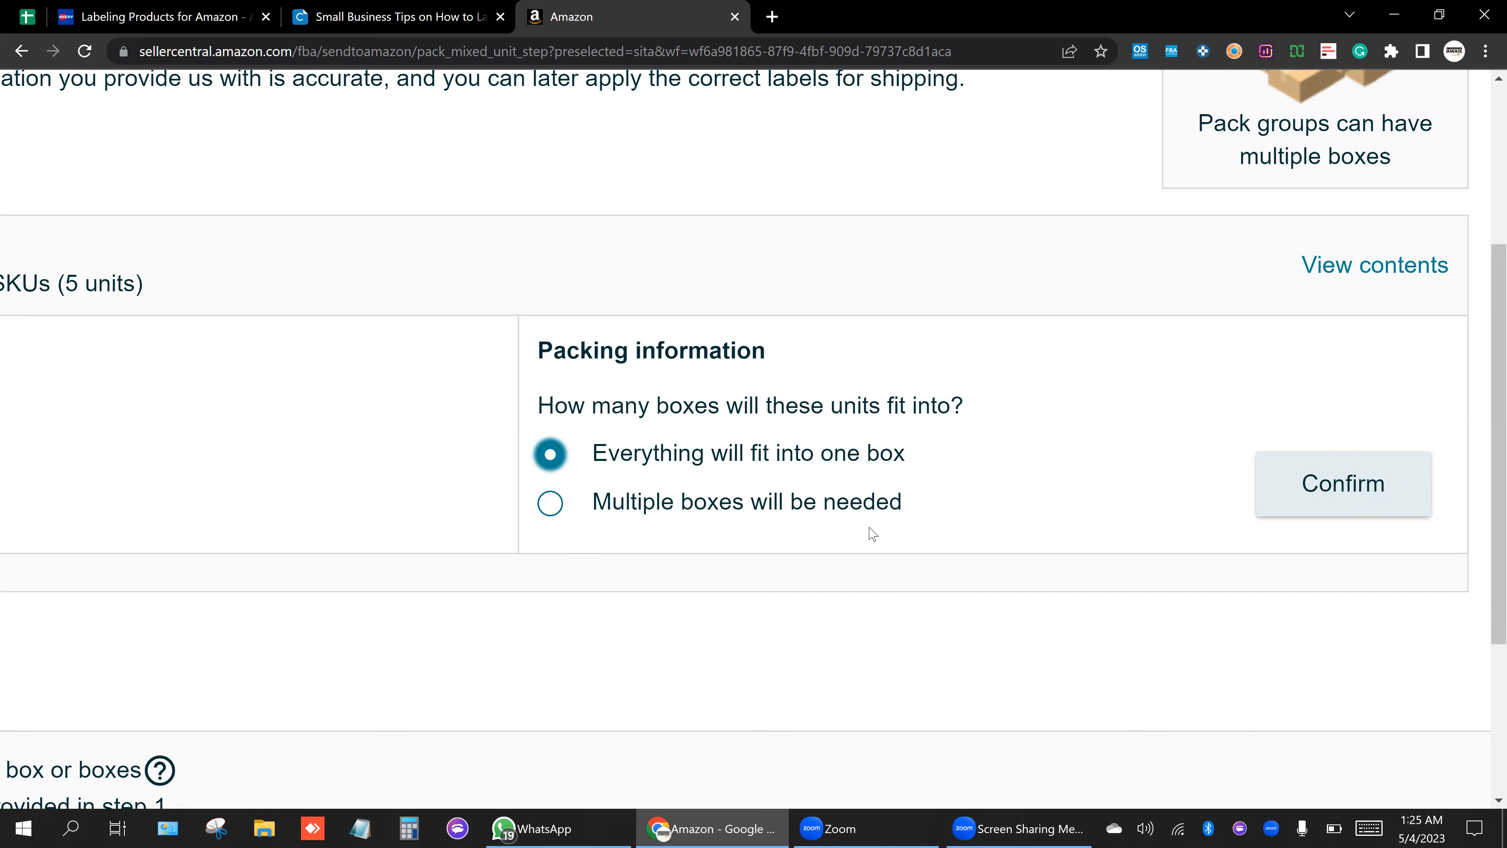
drag(591, 466, 935, 460)
click(952, 460)
scroll(1105, 477, down, 2)
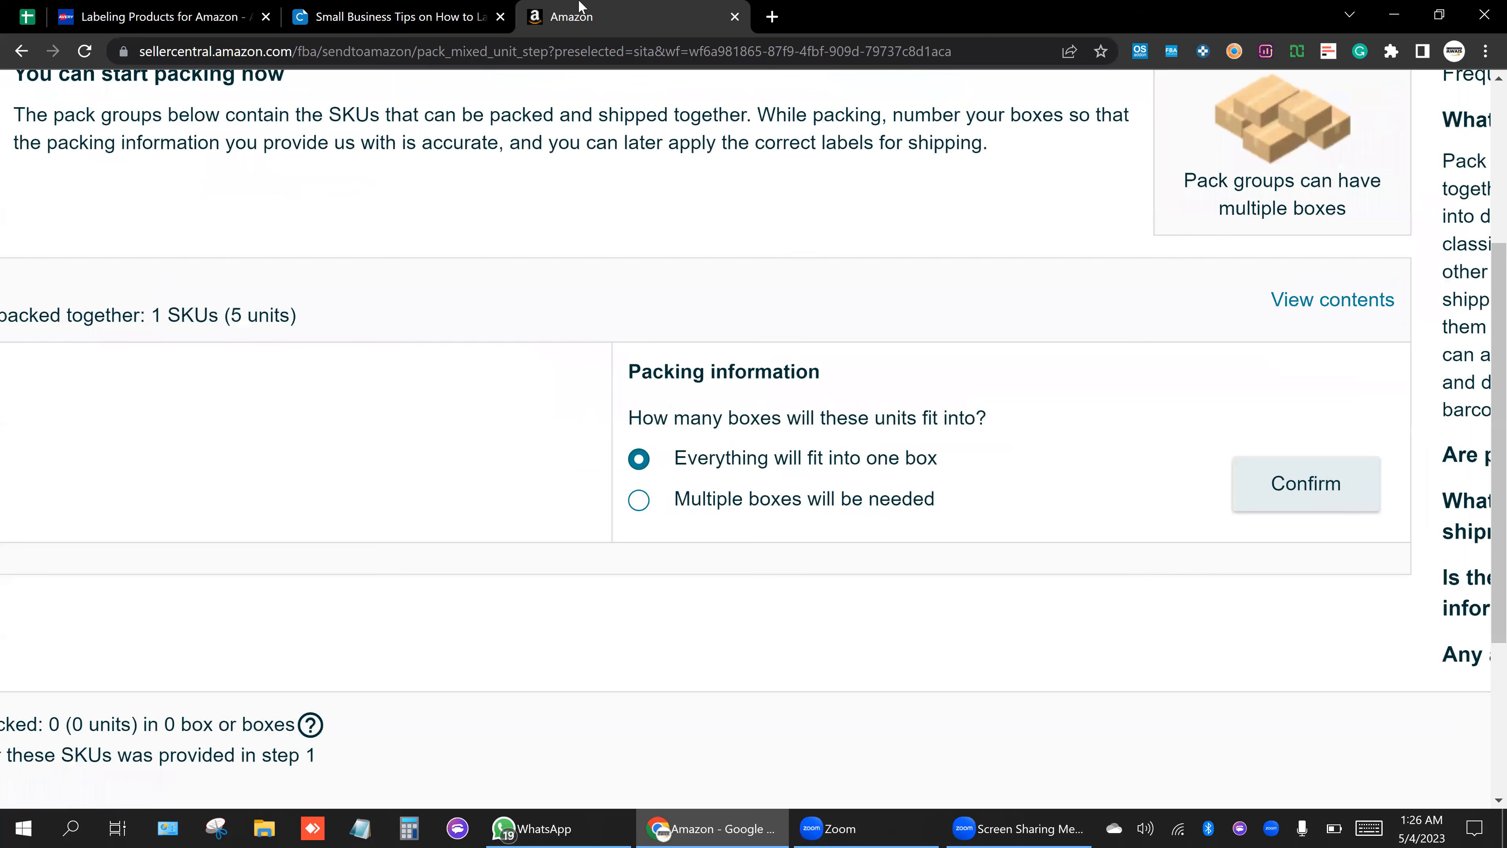
Glance through the shipping packaging article on customlabels.net and confirm the one-box choice for Pack group 1.
click(323, 8)
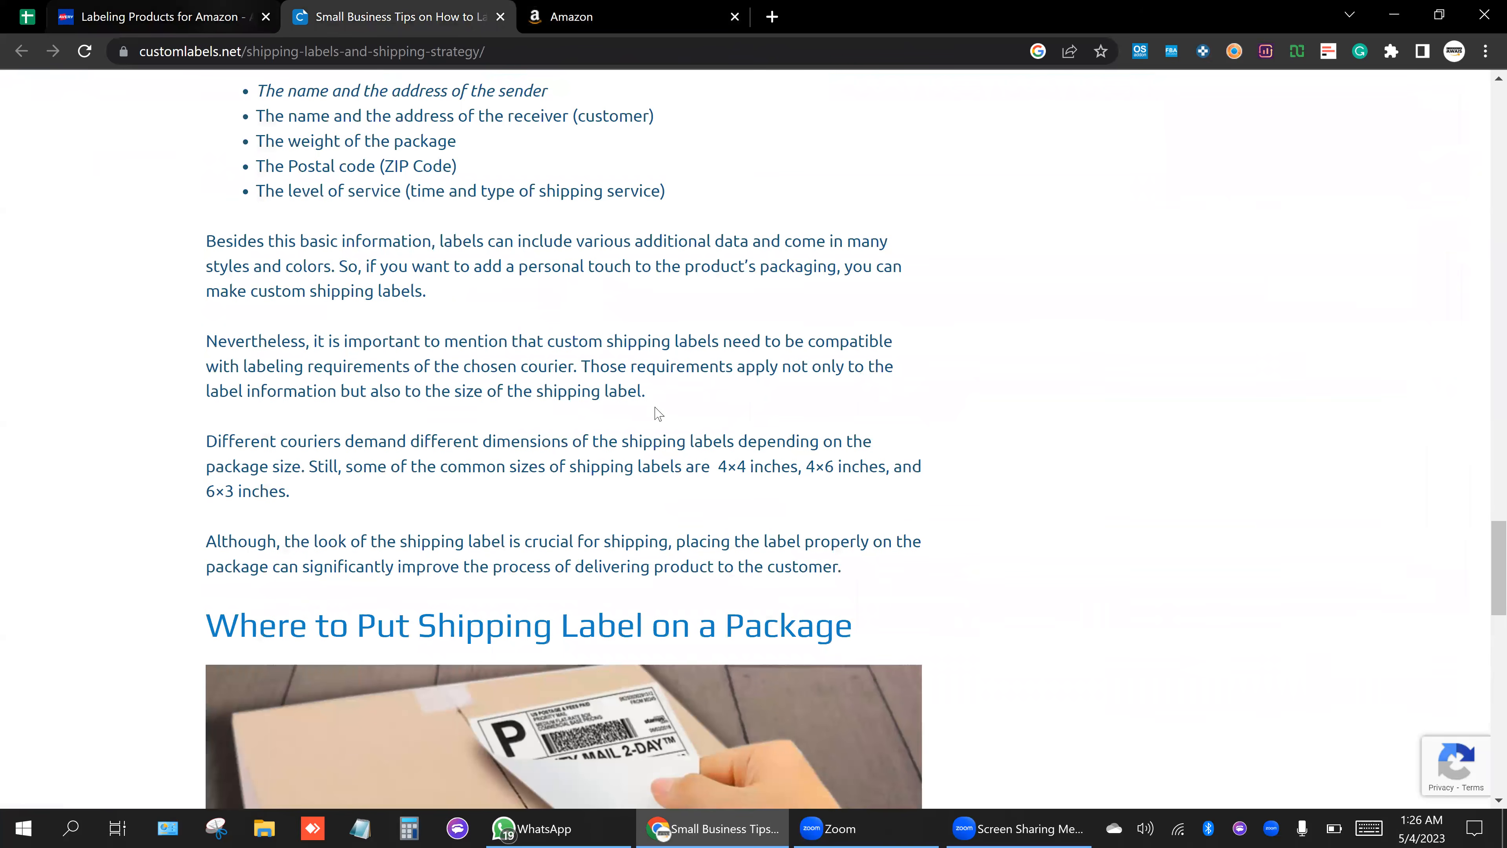
scroll(440, 515, up, 15)
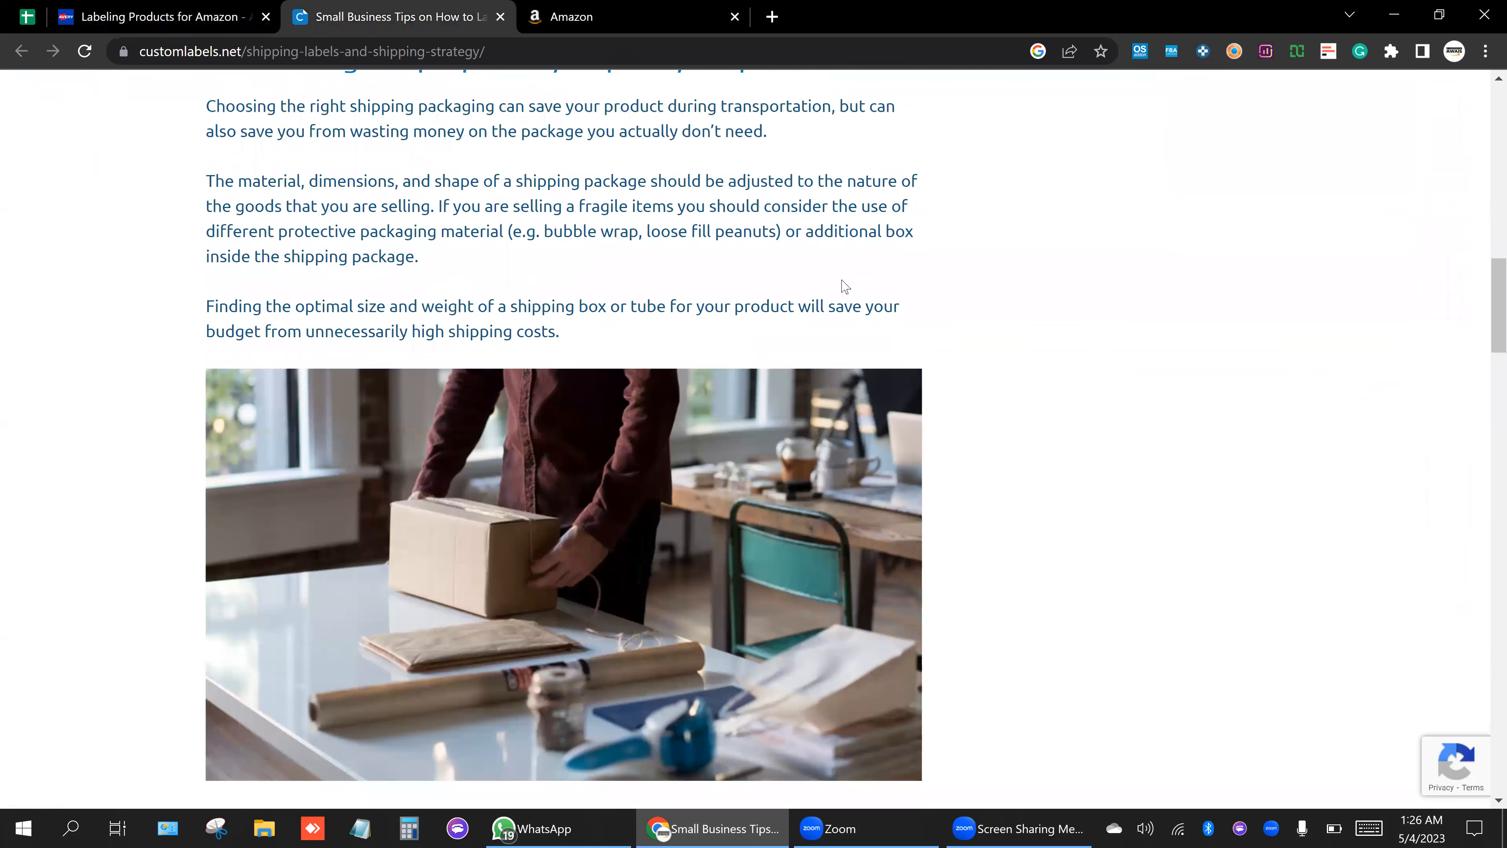
key(ctrl+Tab)
click(1252, 482)
Enter box dimensions of 15 x 21 x 15 in for the single box of Pack group 1.
scroll(983, 501, up, 2)
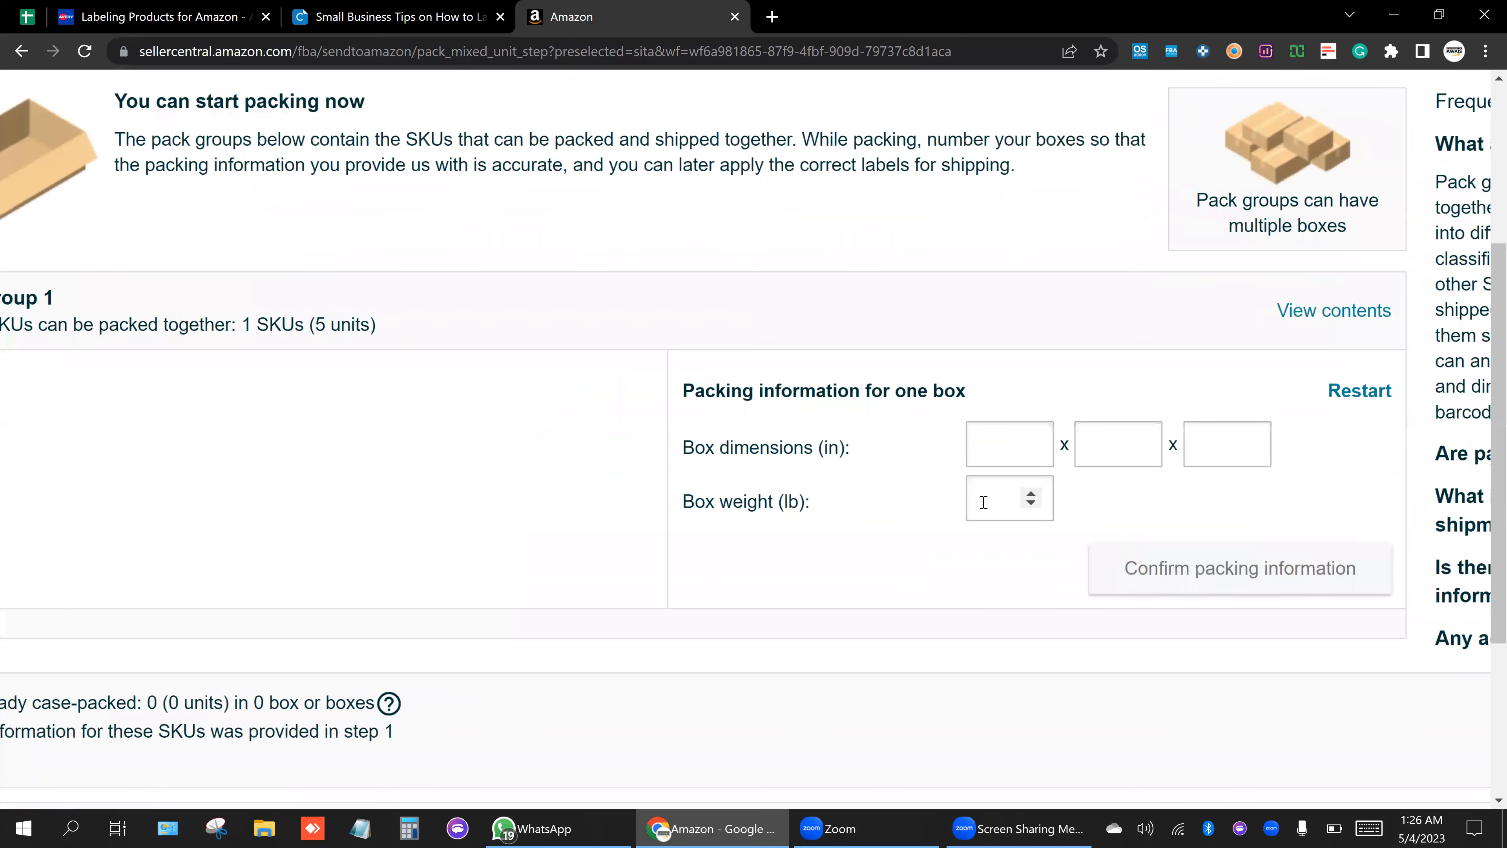
scroll(952, 431, up, 2)
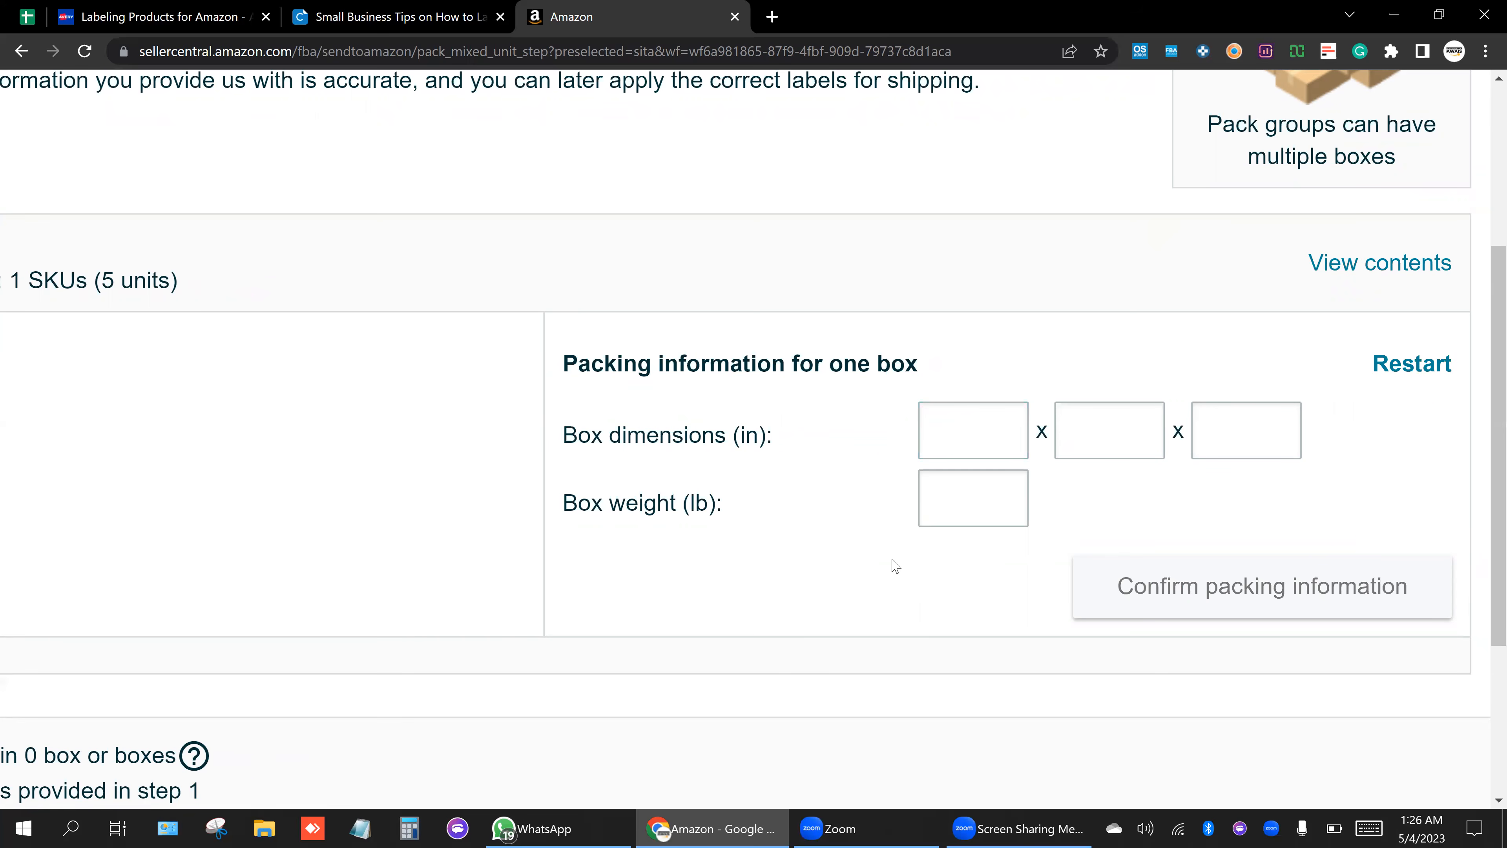
click(931, 437)
text(15)
click(1092, 435)
text(2112)
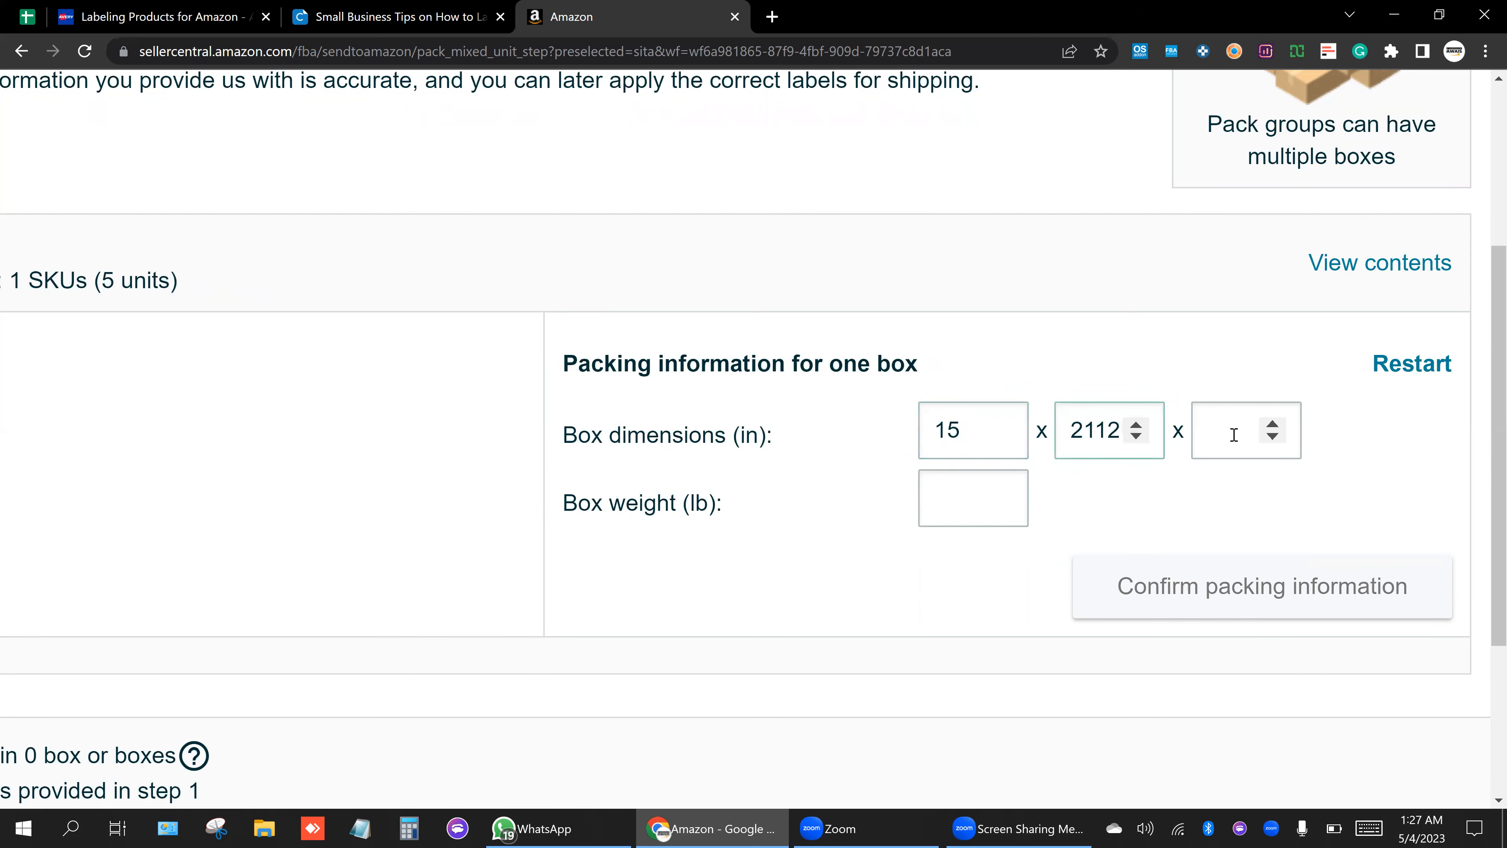
key(BackSpace)
key(BackSpace)
click(1205, 433)
text(15)
Set the box weight to 30 lb and confirm the packing information.
click(976, 510)
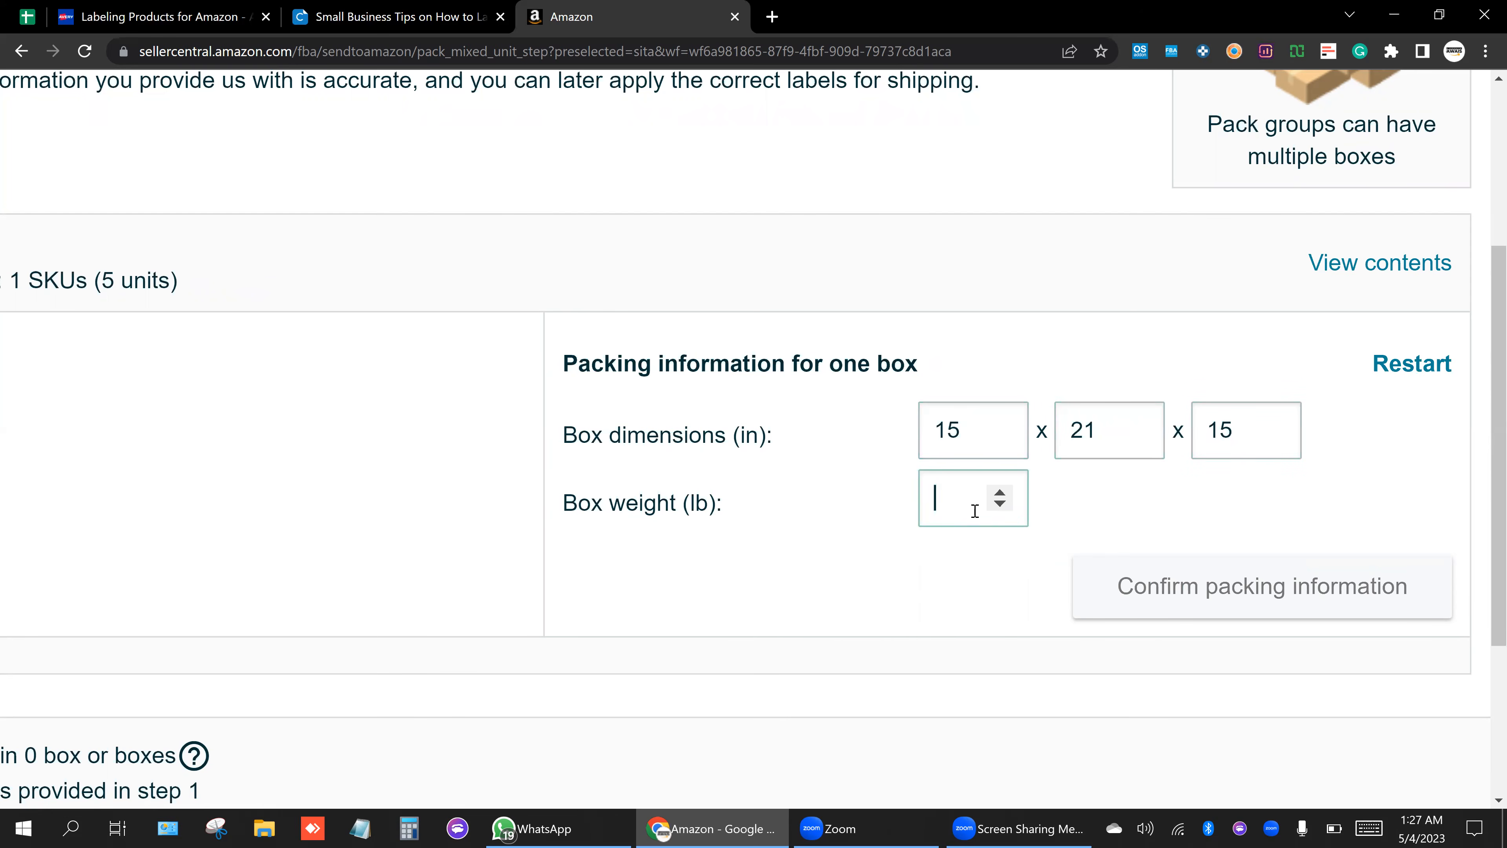
text(30)
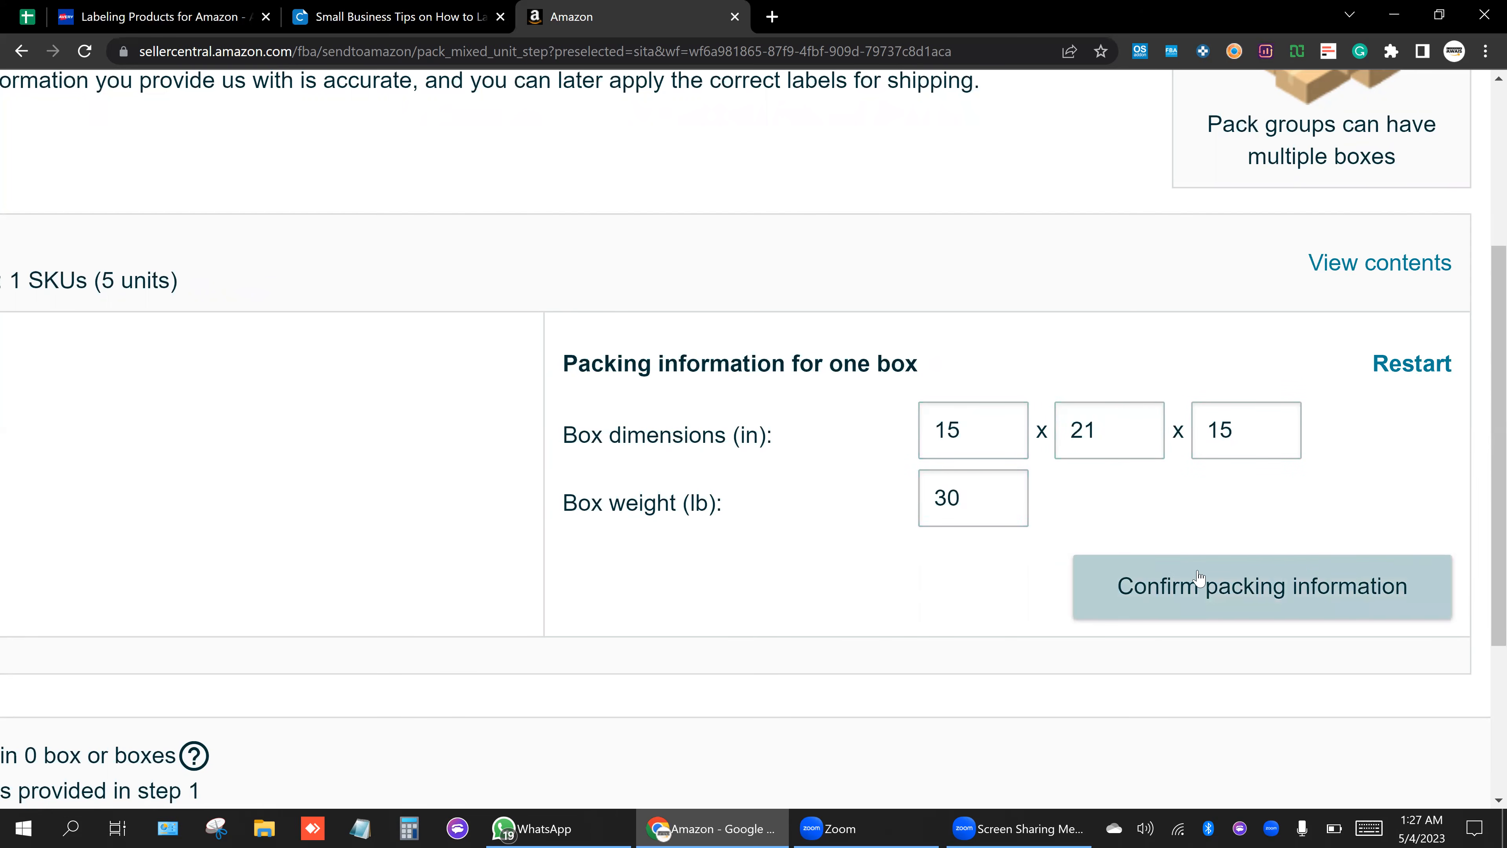
click(1149, 617)
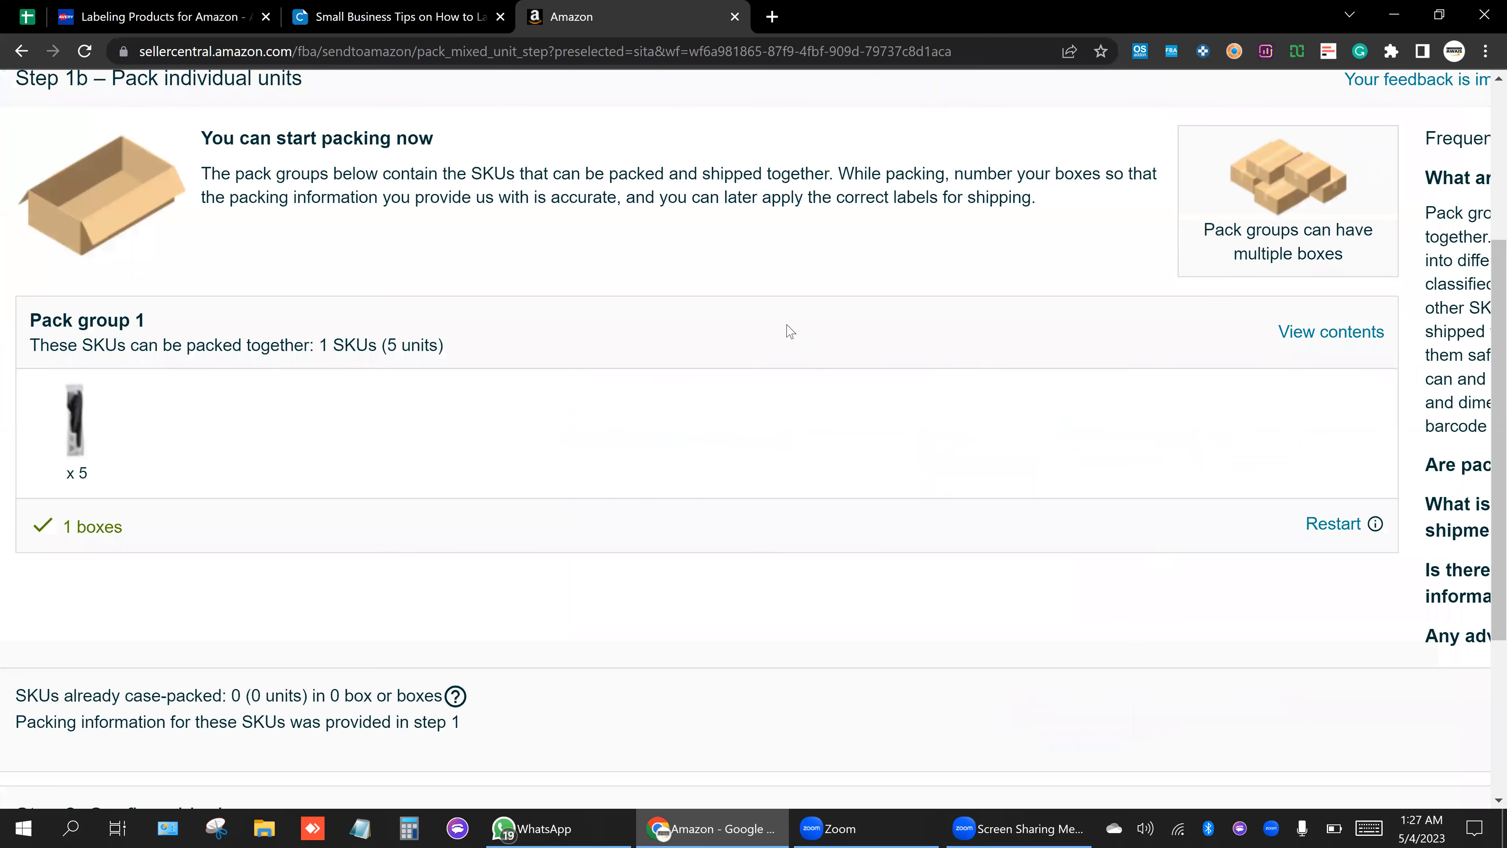
Confirm the Pack individual units stage and continue to Step 2: Confirm shipping.
scroll(985, 415, down, 1)
scroll(831, 460, down, 3)
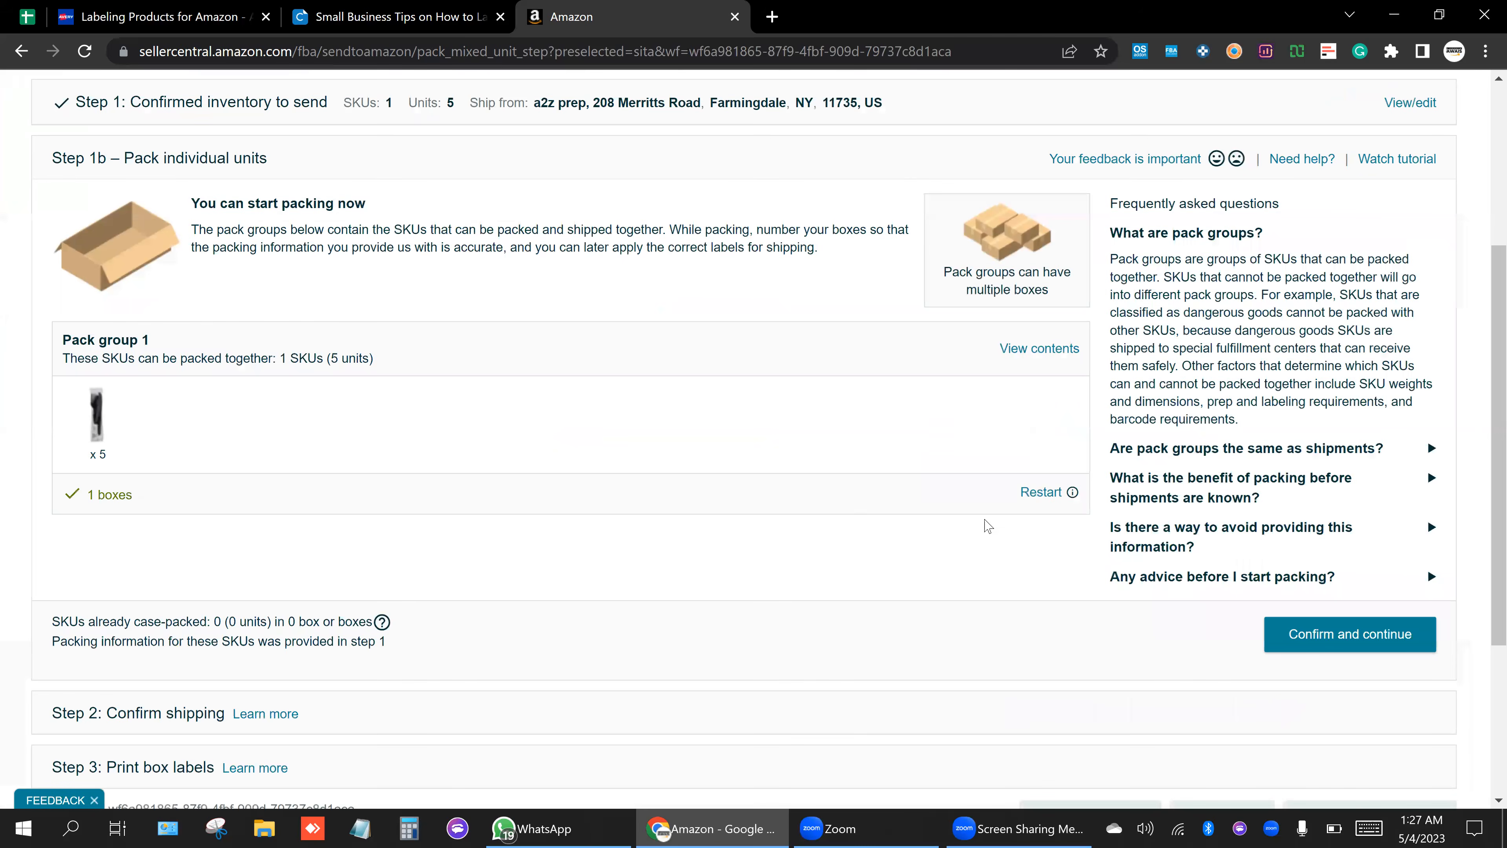
scroll(1128, 540, down, 2)
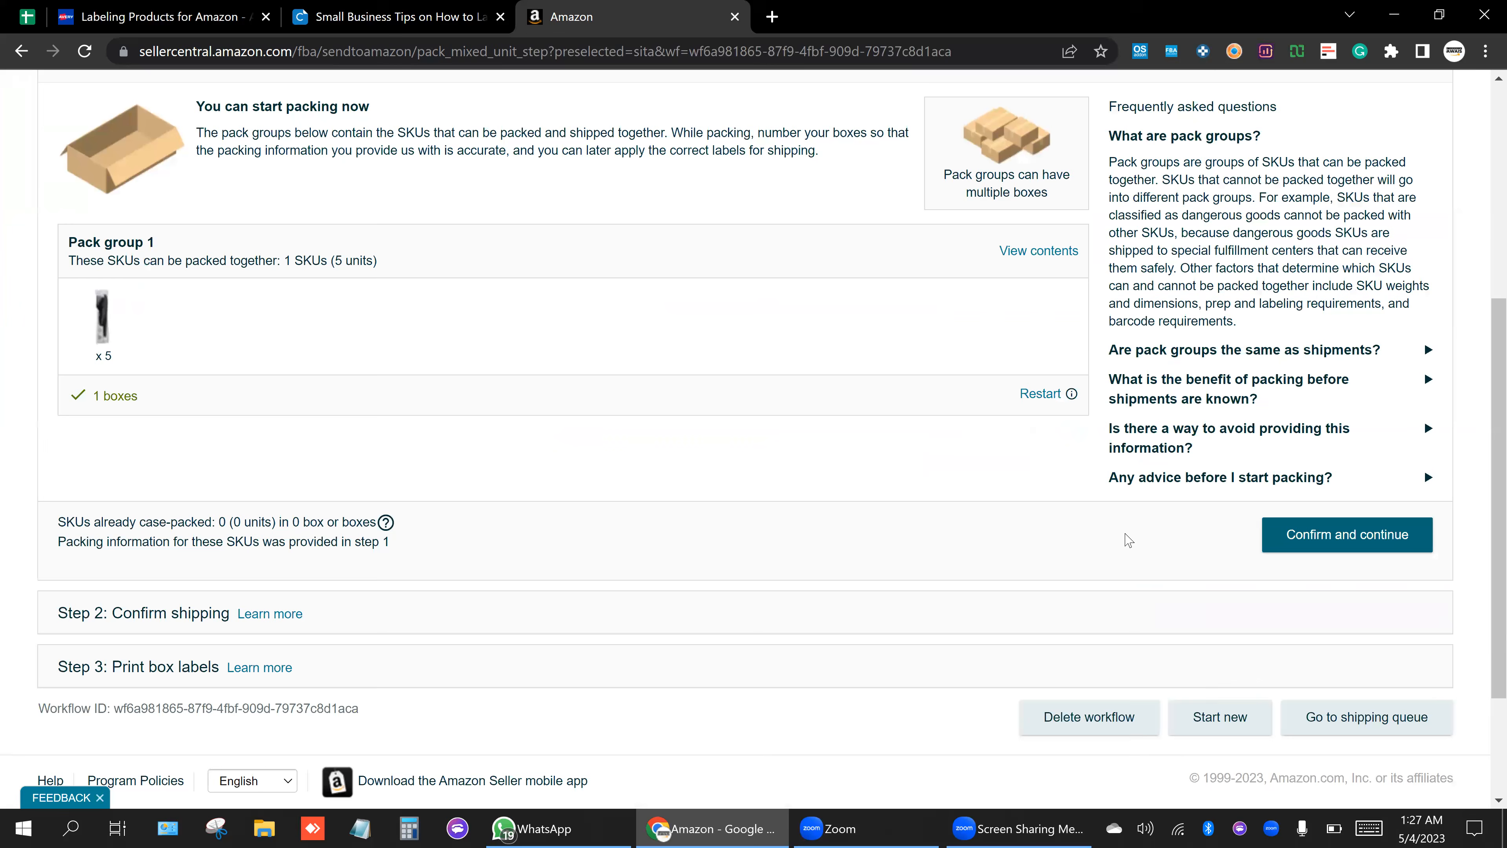
click(1296, 536)
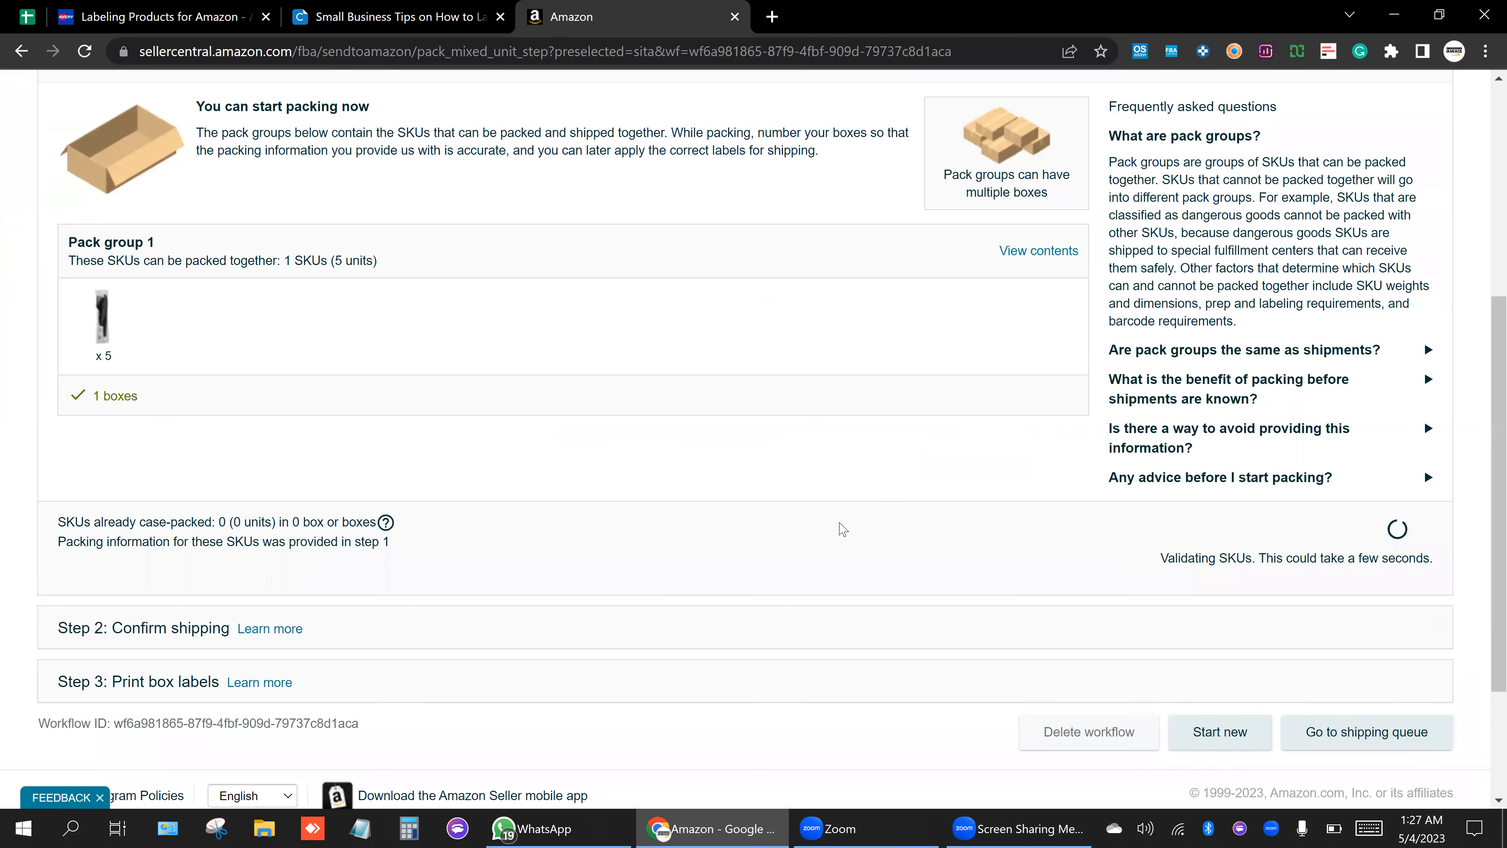
scroll(599, 450, down, 1)
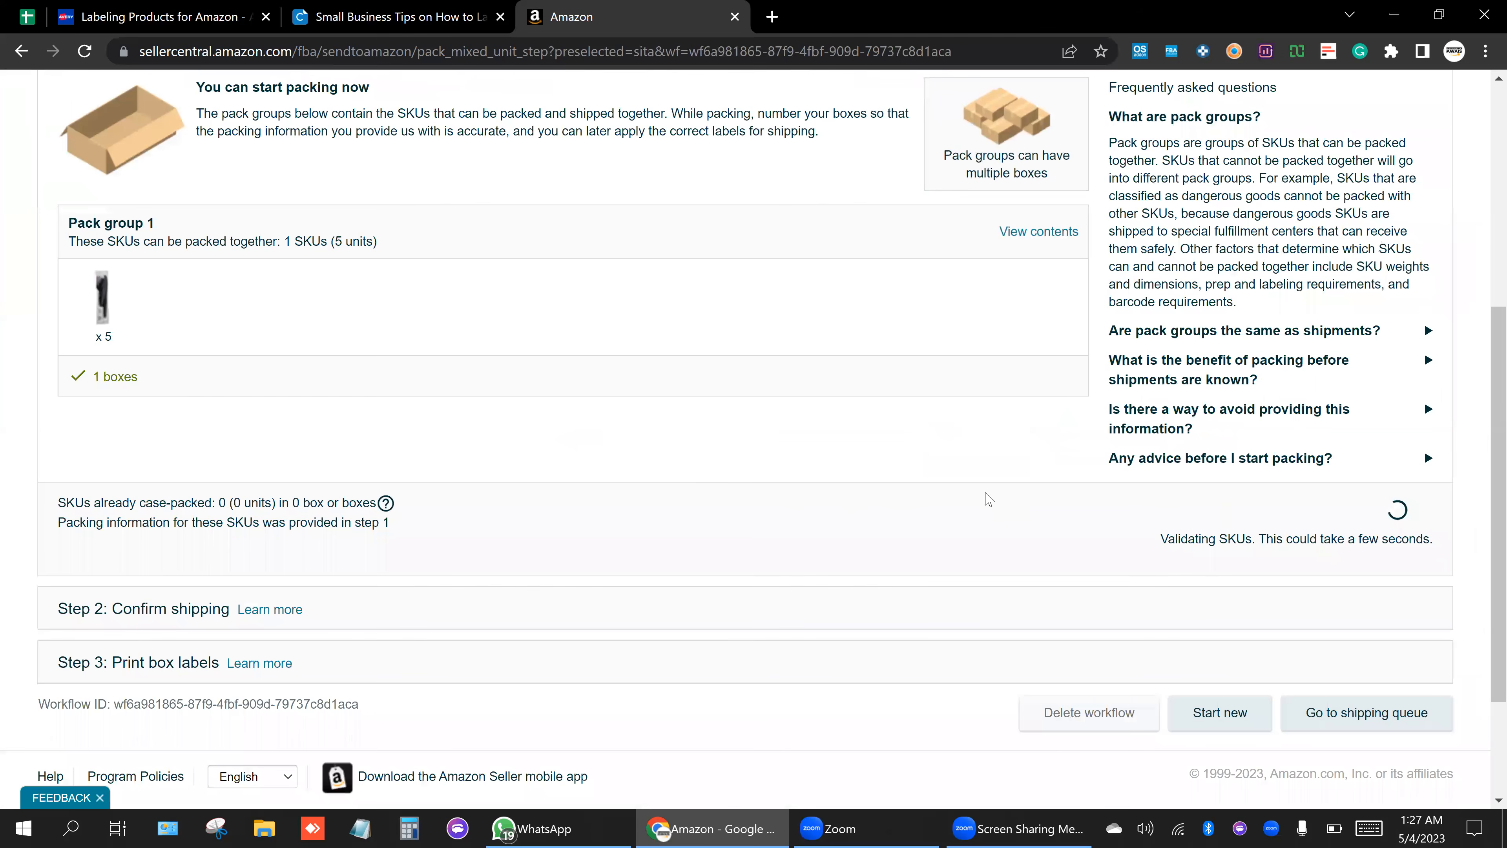
scroll(986, 499, down, 2)
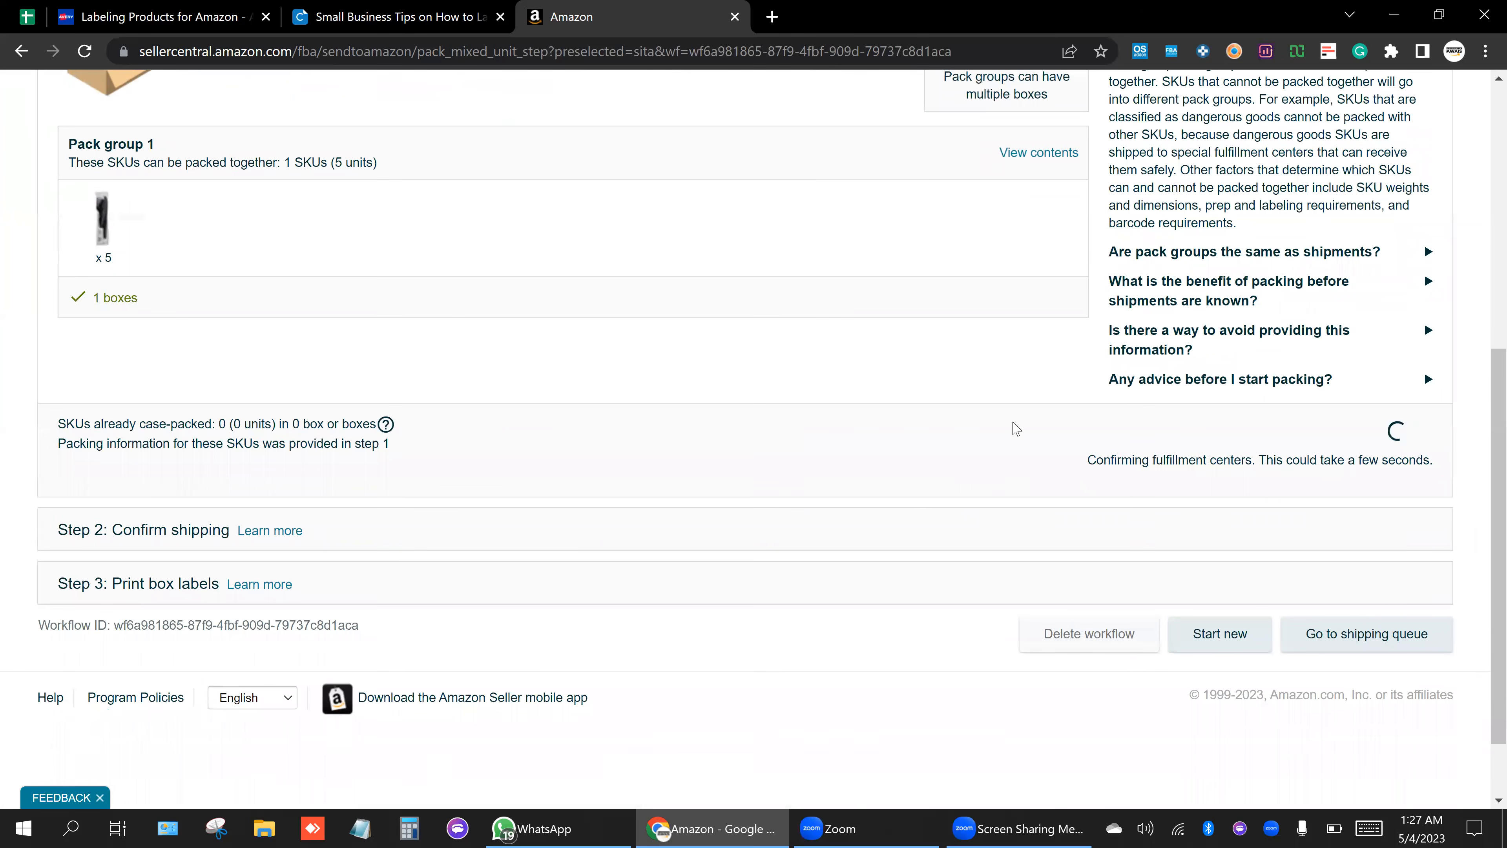
scroll(685, 481, up, 1)
scroll(685, 481, down, 1)
scroll(297, 410, down, 4)
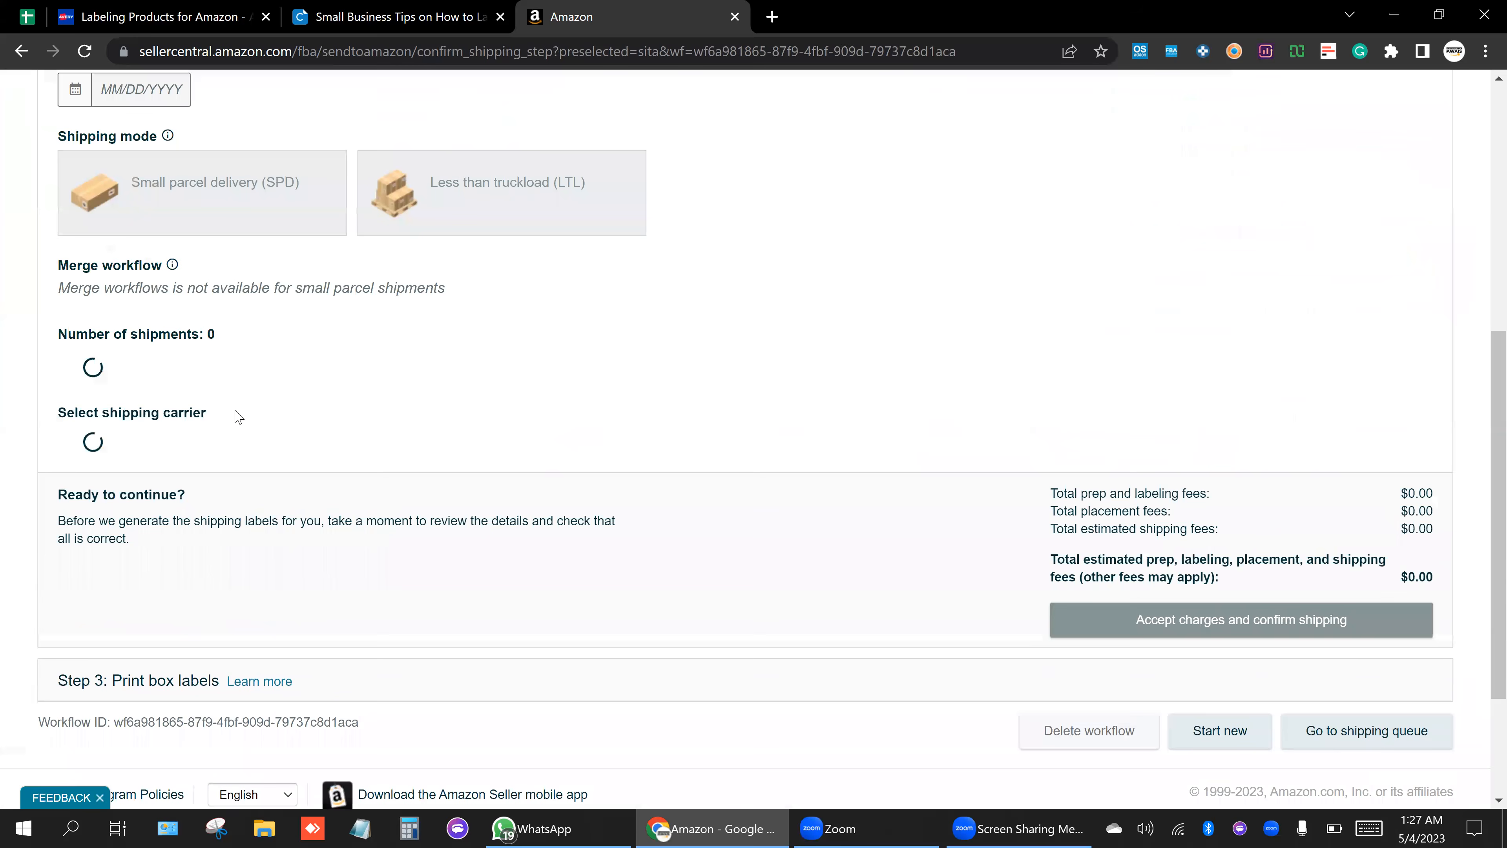
Set the ship date of the shipment to 5/4/2023.
scroll(252, 387, up, 4)
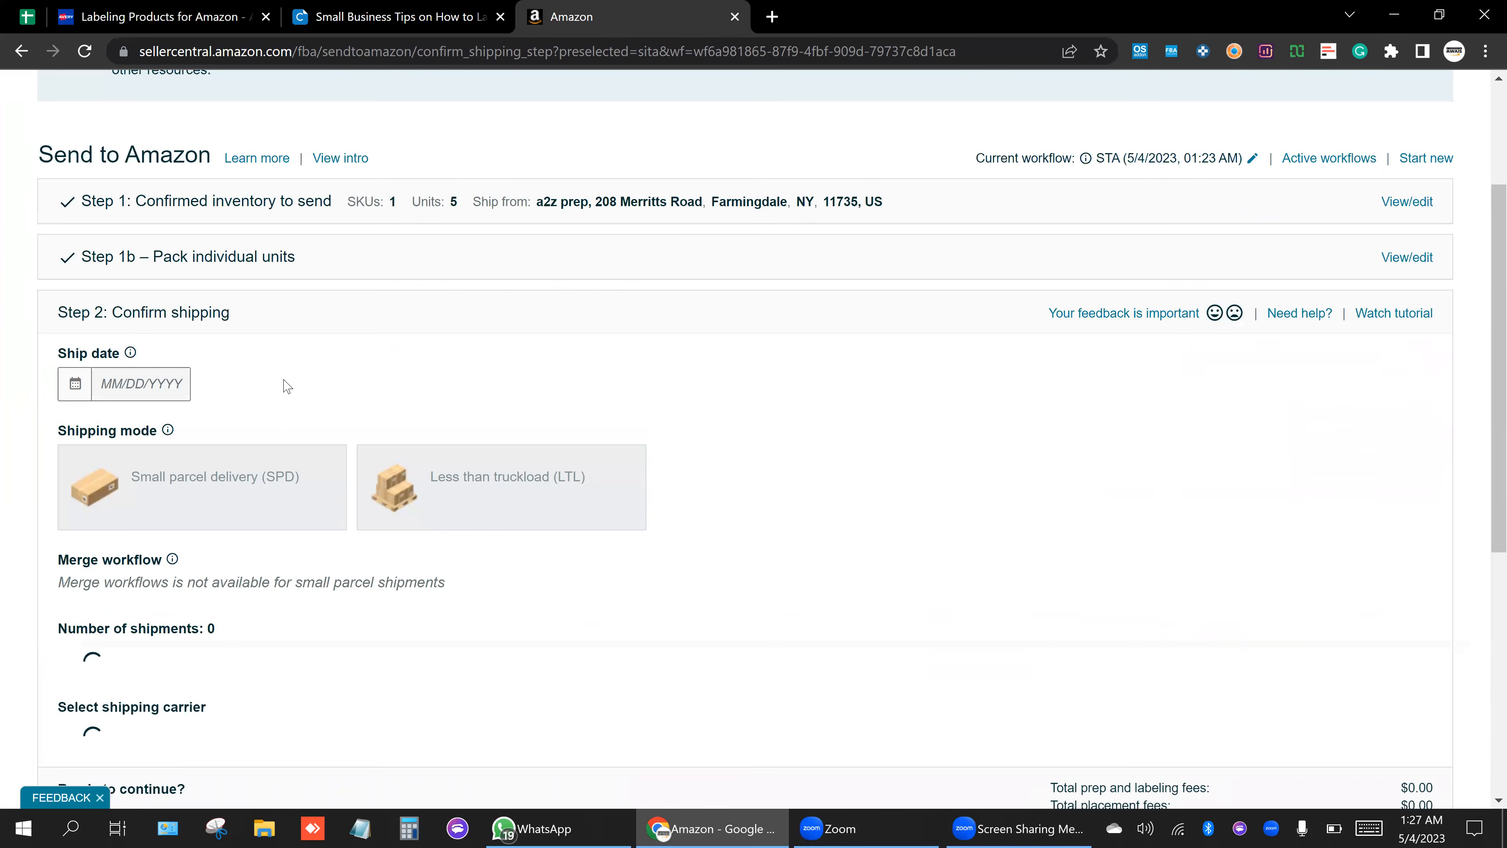
scroll(289, 384, up, 2)
scroll(153, 386, up, 2)
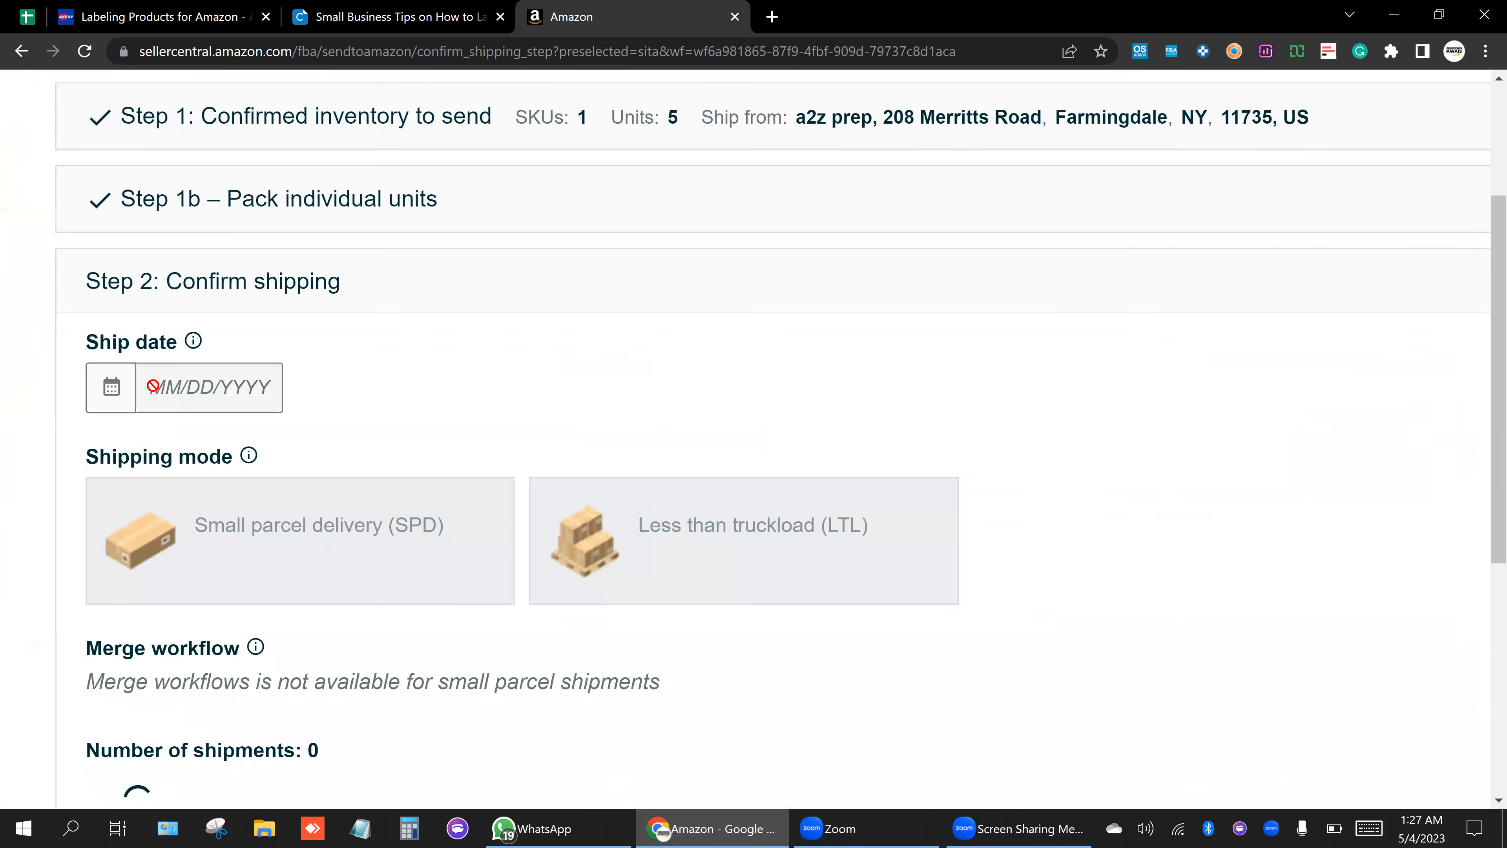
scroll(277, 398, up, 1)
click(163, 398)
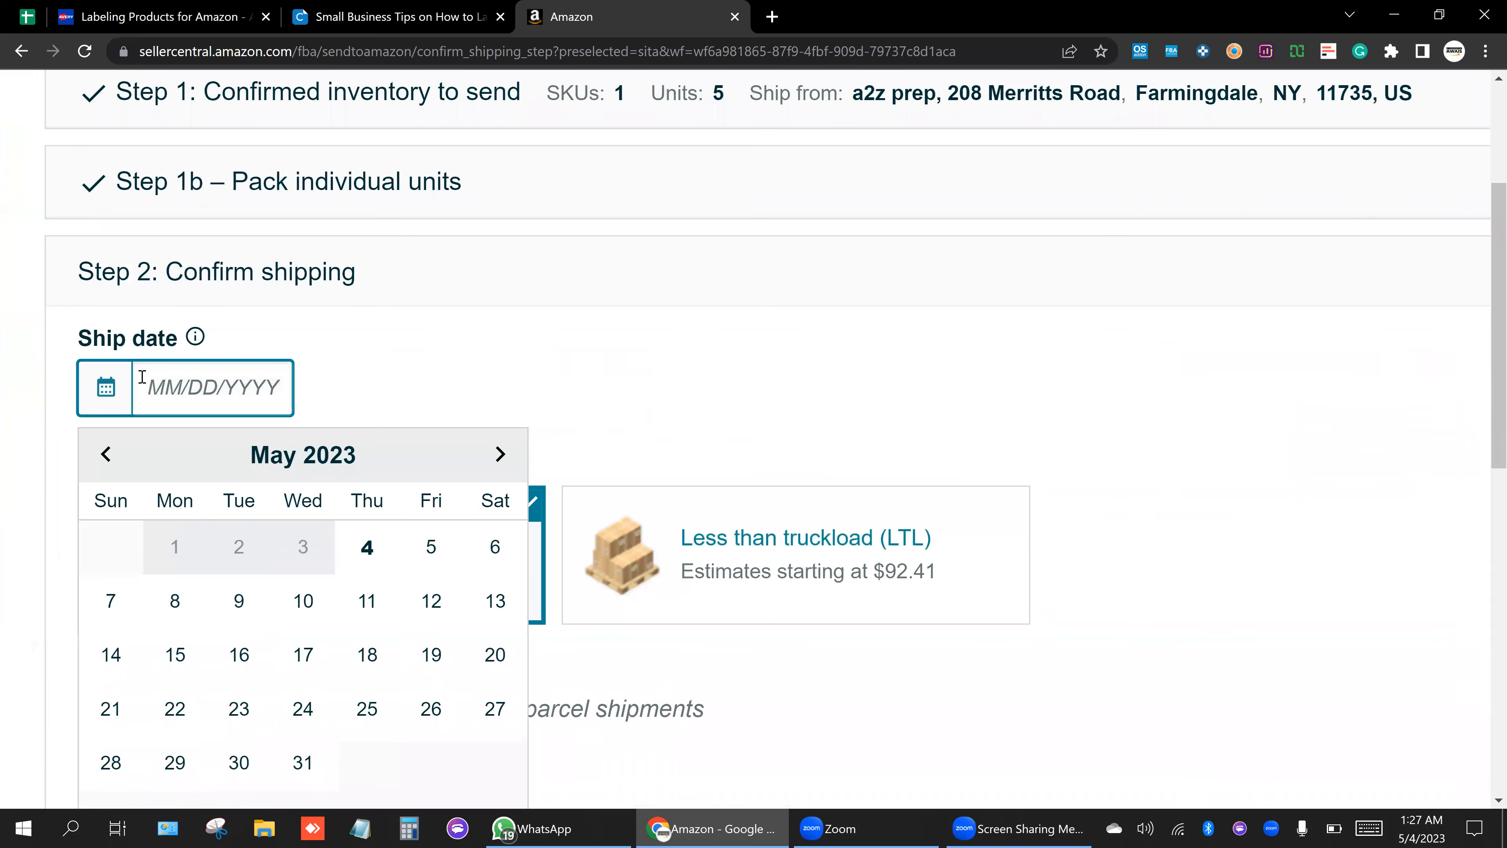
click(201, 338)
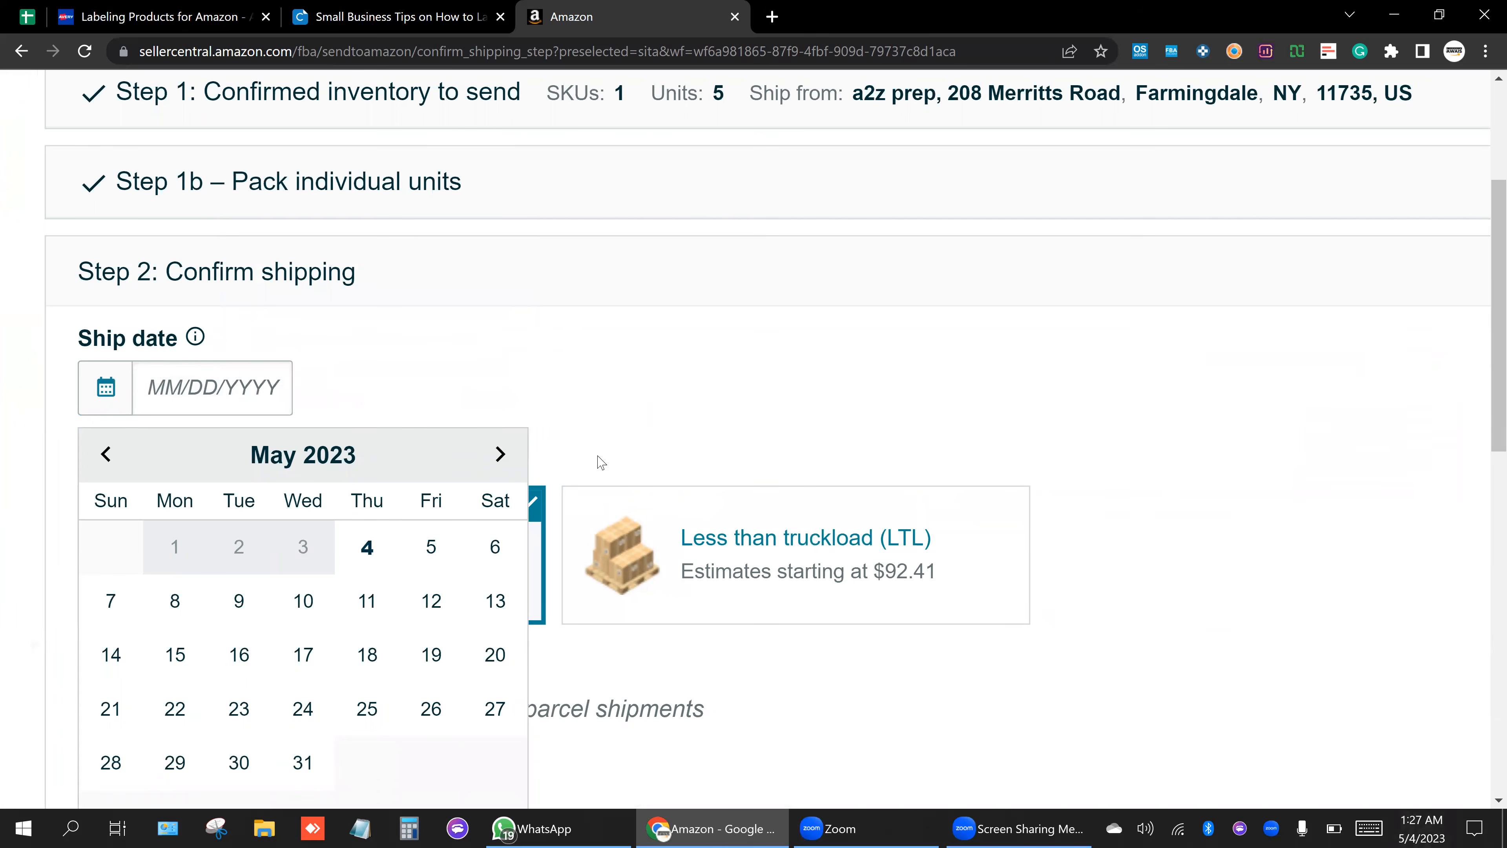
click(393, 530)
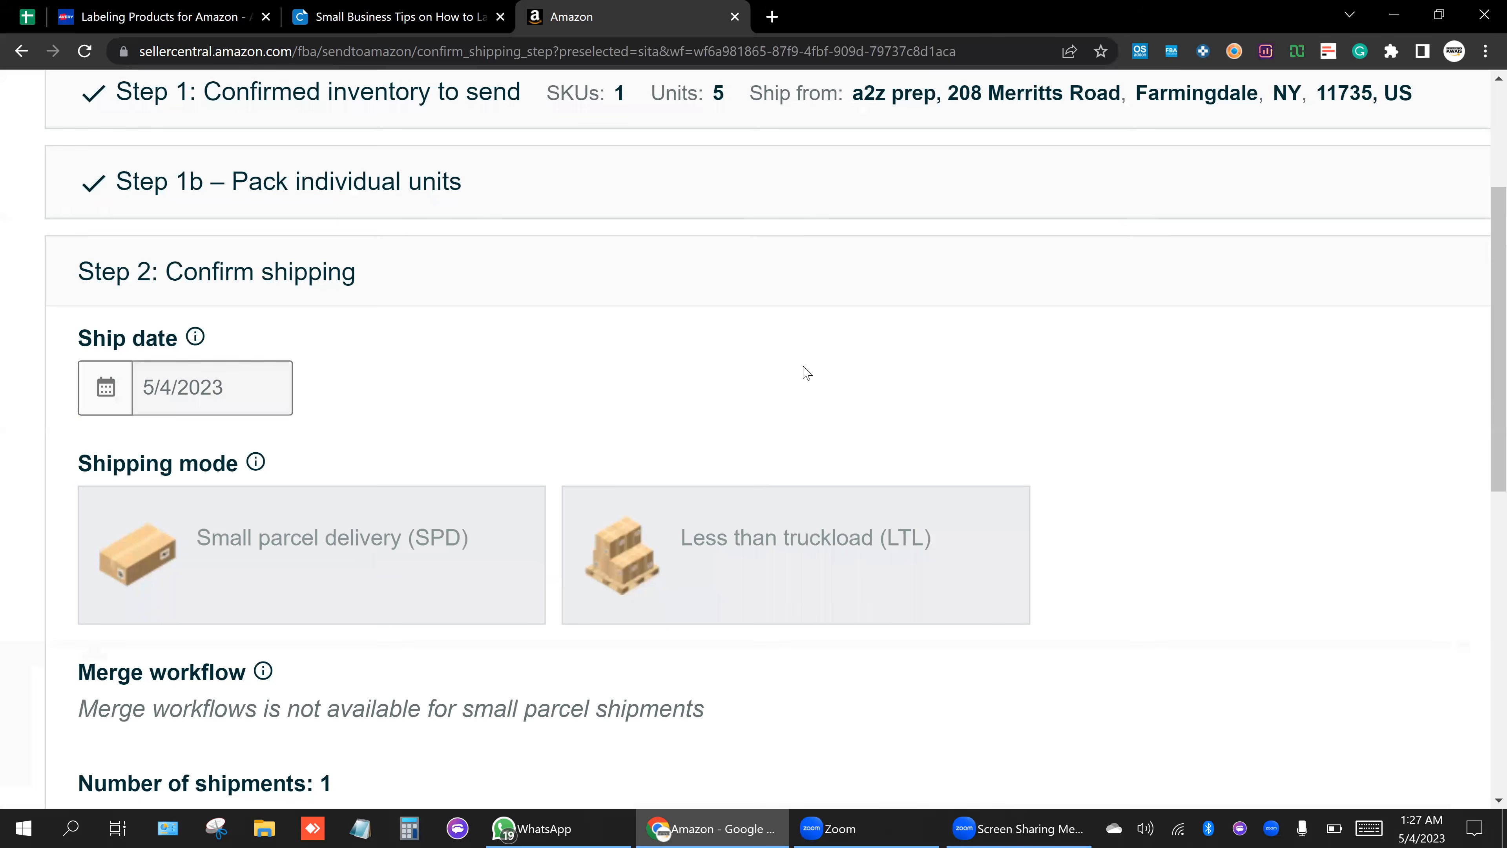
Review the shipping mode options and their cost estimates, the Merge workflow note, and the addresses and contents of Shipment #1.
scroll(804, 366, down, 3)
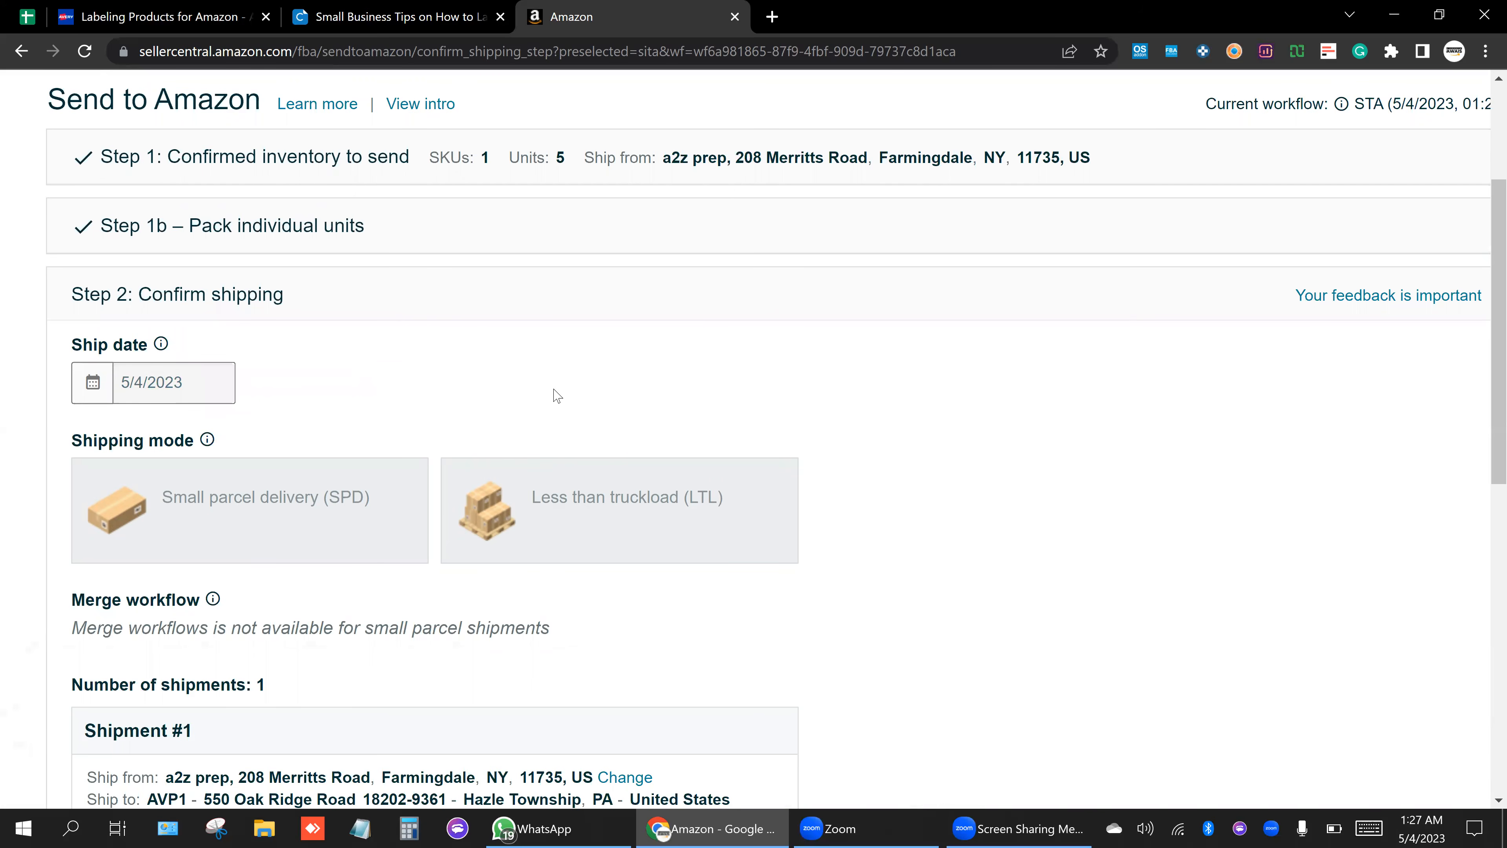
scroll(556, 395, down, 6)
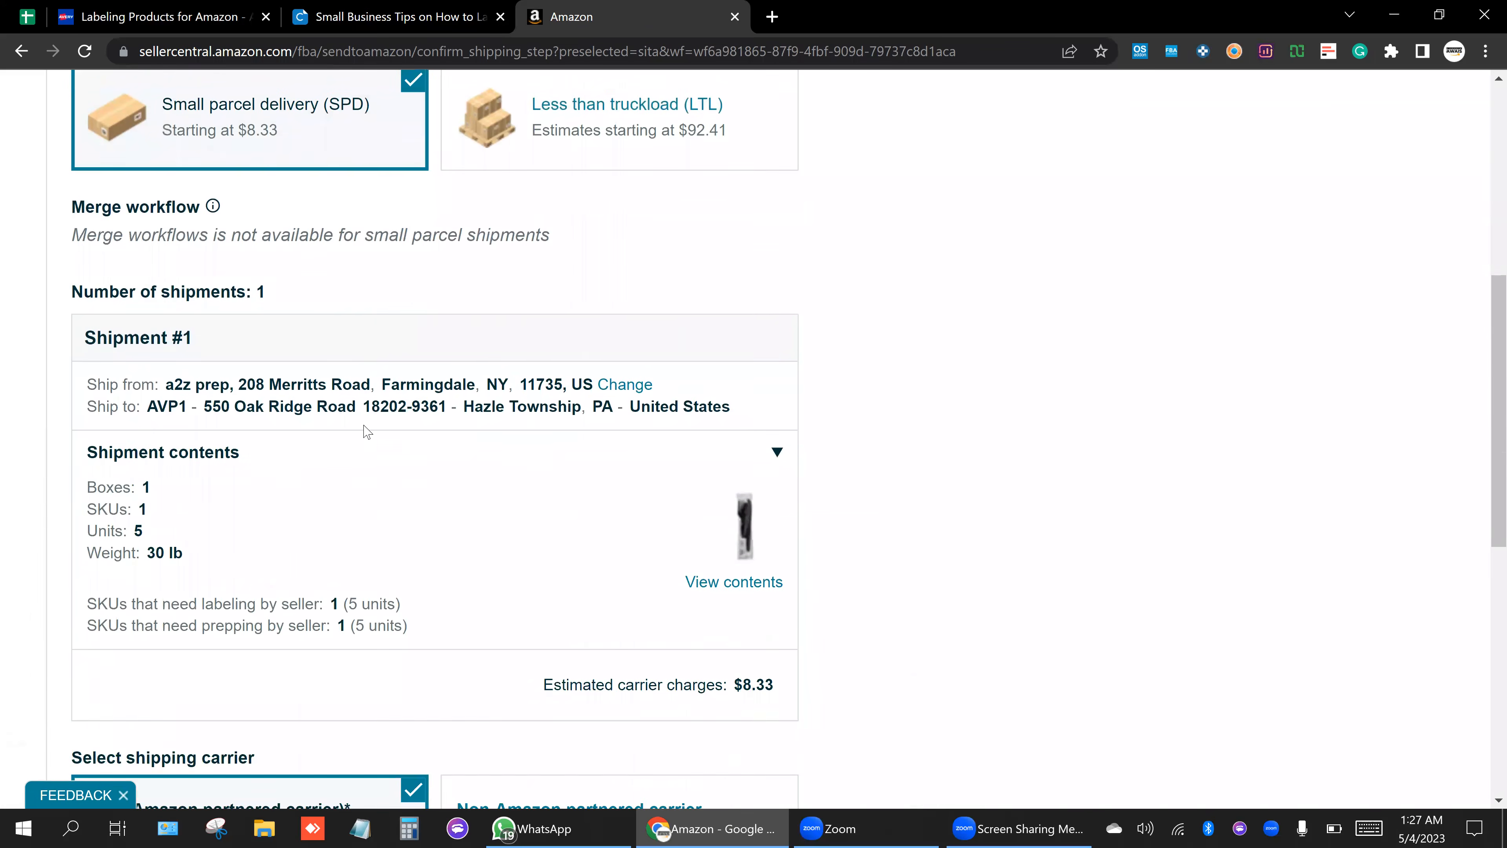
scroll(367, 432, up, 3)
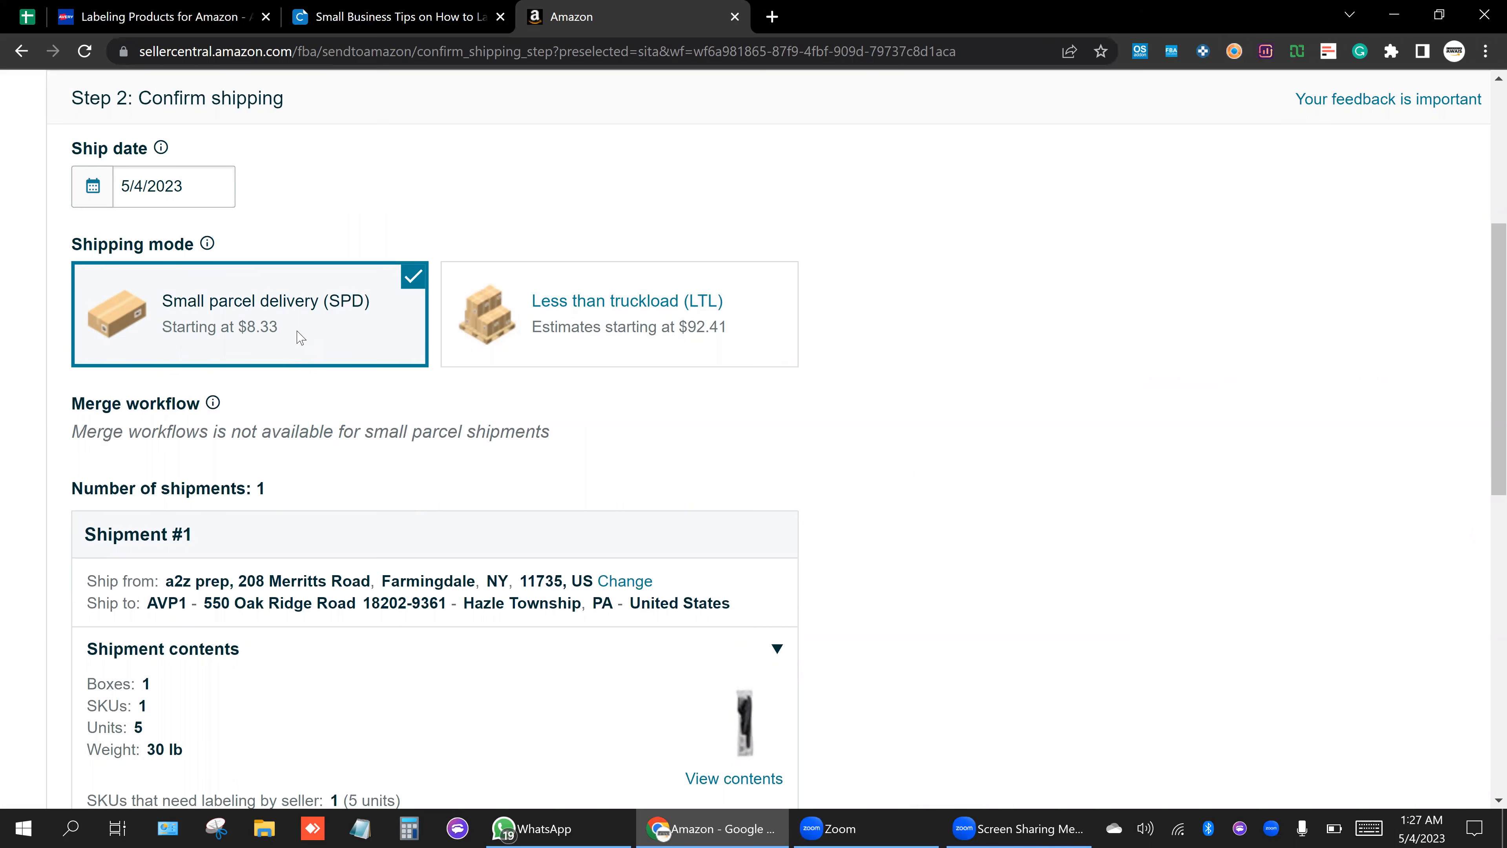
scroll(300, 337, down, 2)
scroll(288, 248, up, 3)
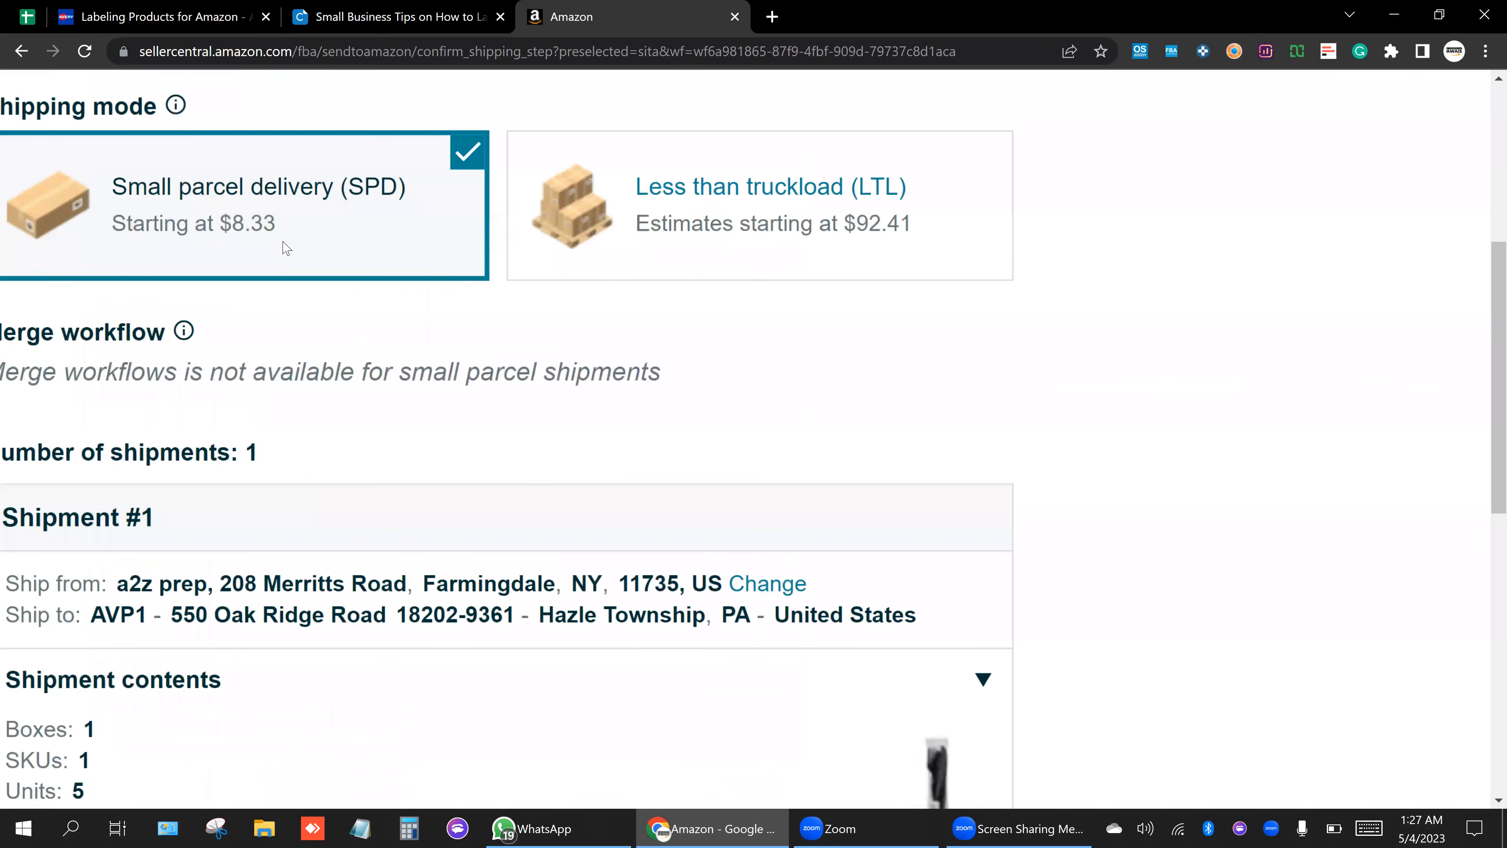
scroll(1072, 237, up, 3)
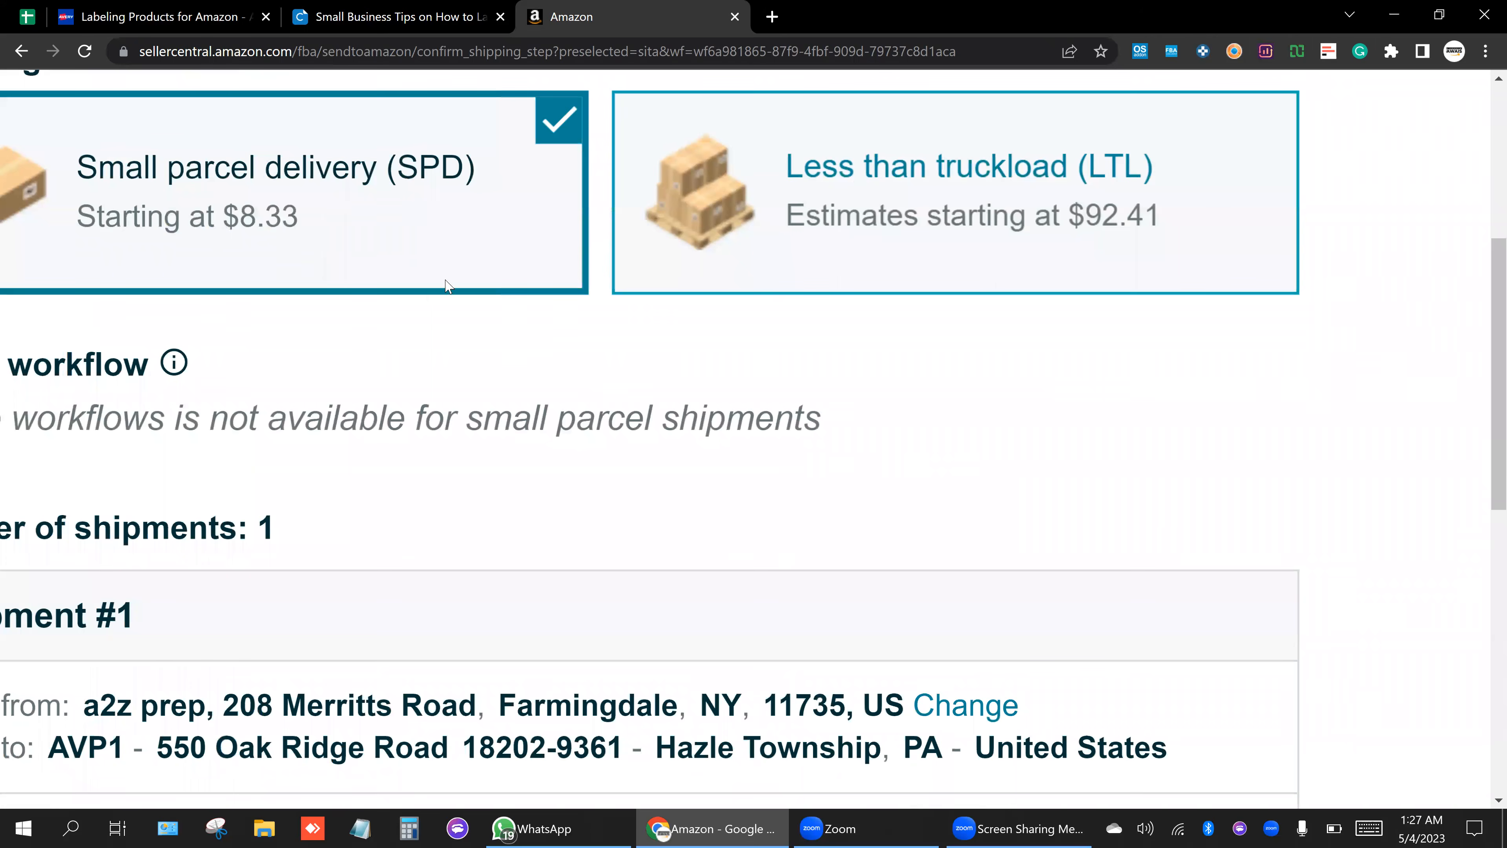
scroll(600, 270, down, 2)
scroll(927, 246, up, 1)
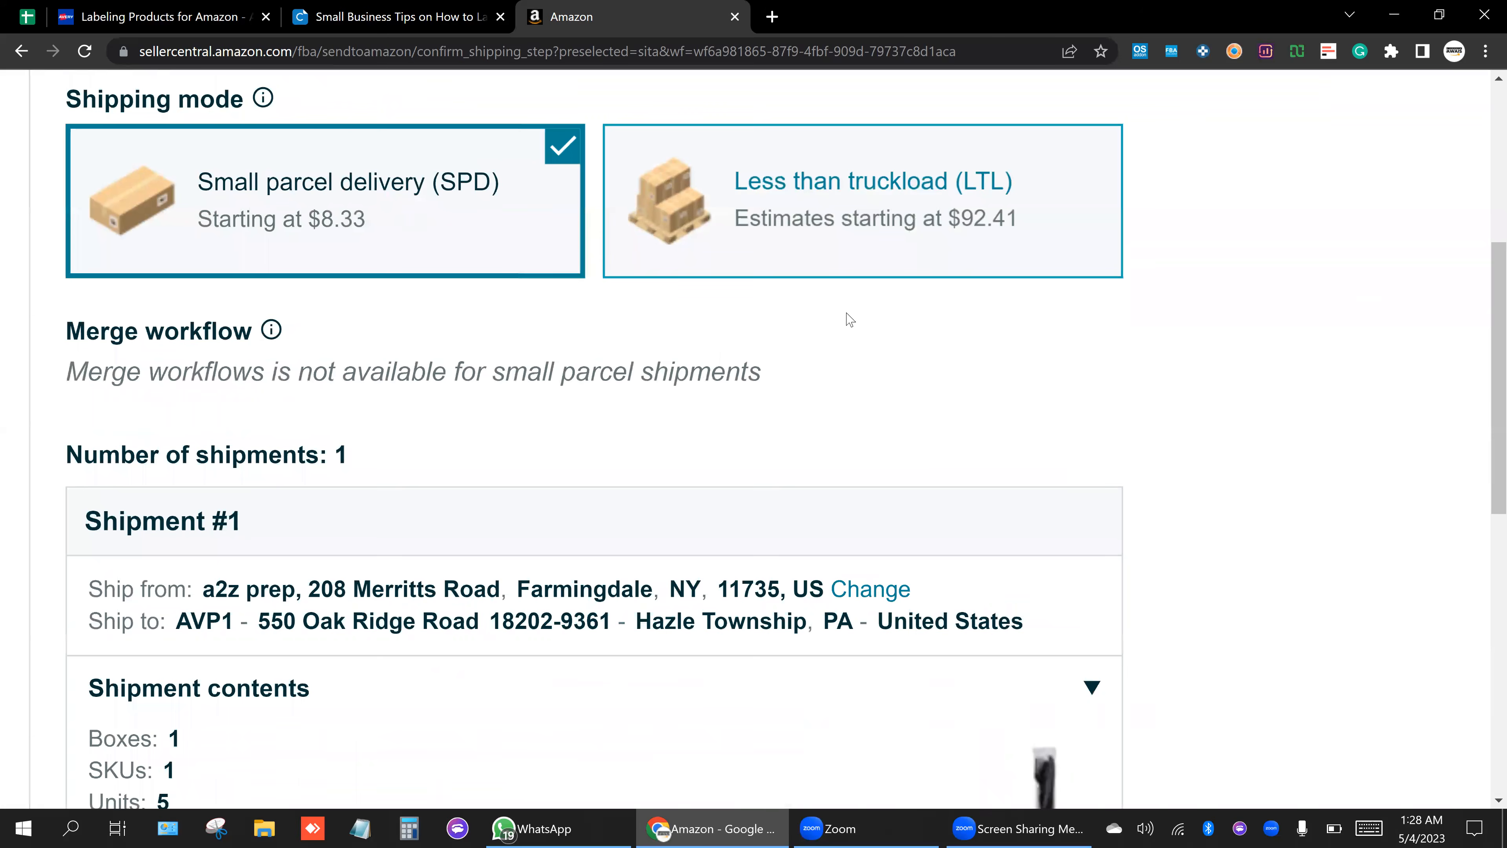
scroll(850, 319, down, 1)
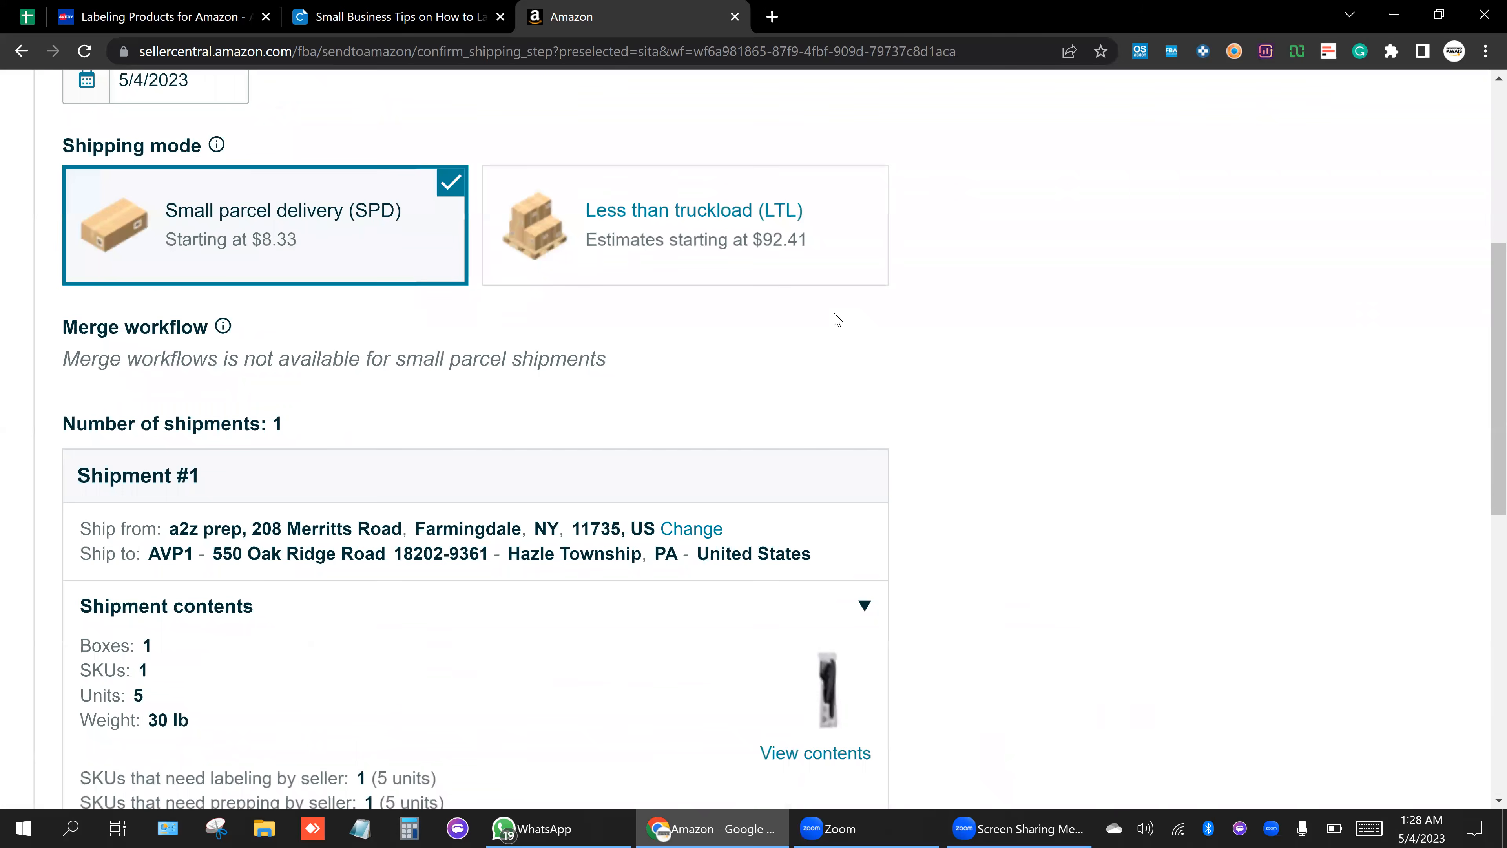
scroll(837, 320, up, 1)
scroll(590, 363, up, 1)
drag(481, 356, 273, 363)
click(683, 372)
click(262, 362)
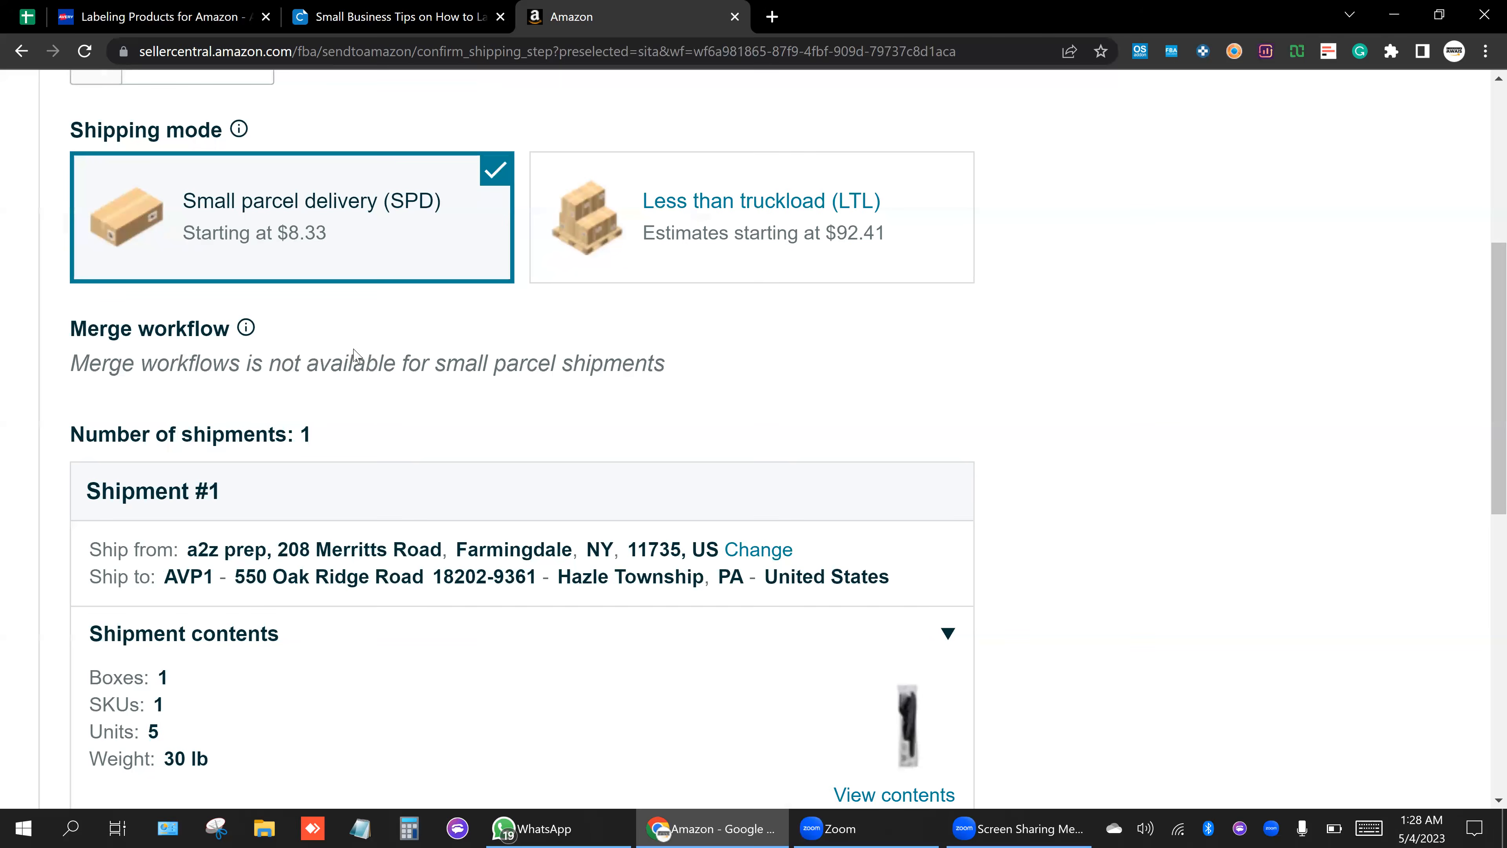
Examine the small parcel delivery cost, the labeling and prep counts, and the estimated carrier charges of Shipment #1.
scroll(354, 354, up, 1)
scroll(507, 357, down, 2)
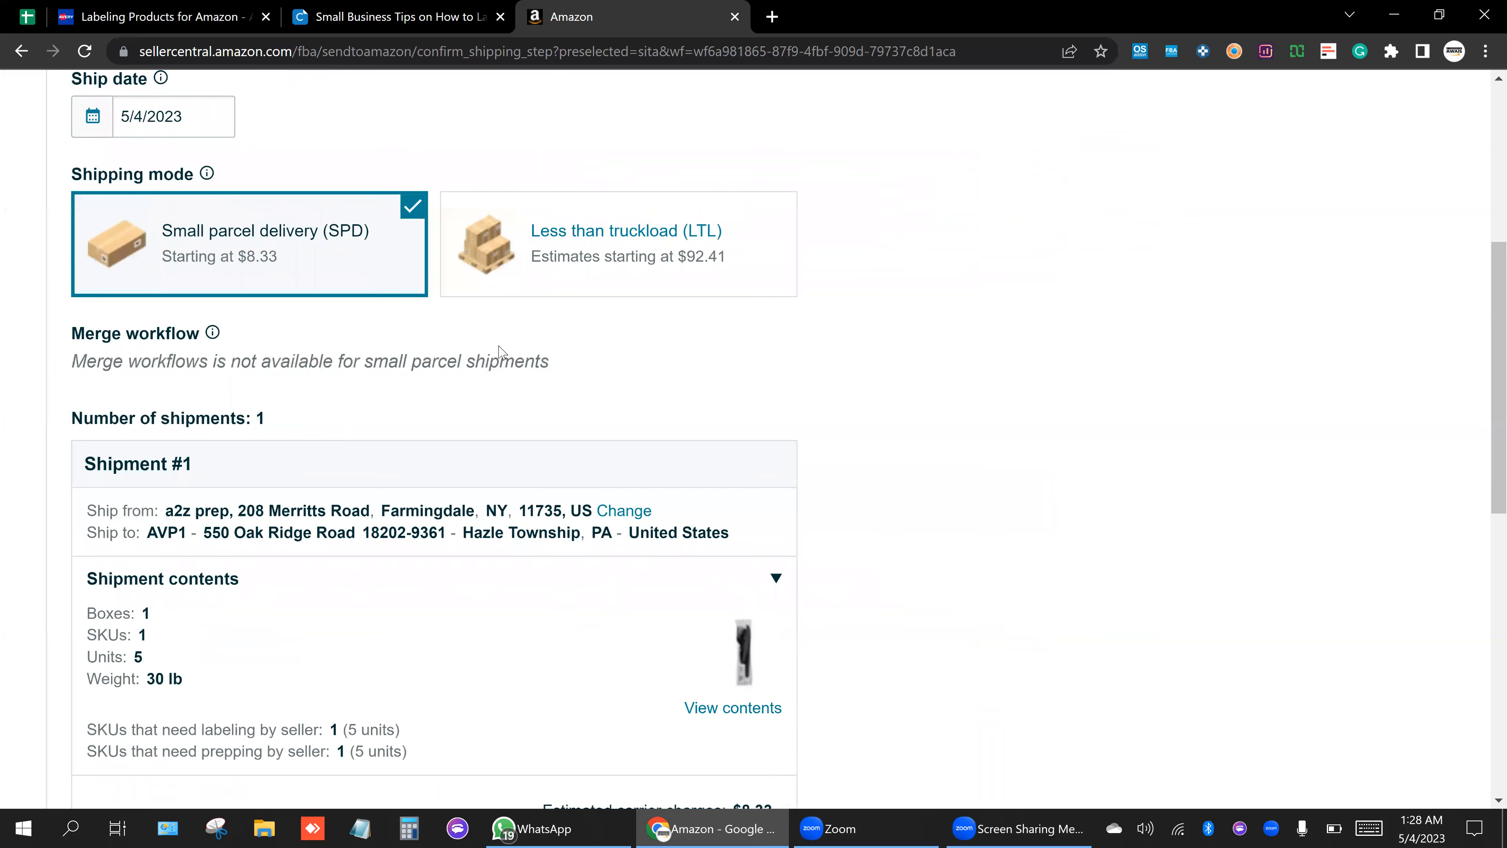
scroll(489, 354, down, 1)
scroll(554, 374, up, 1)
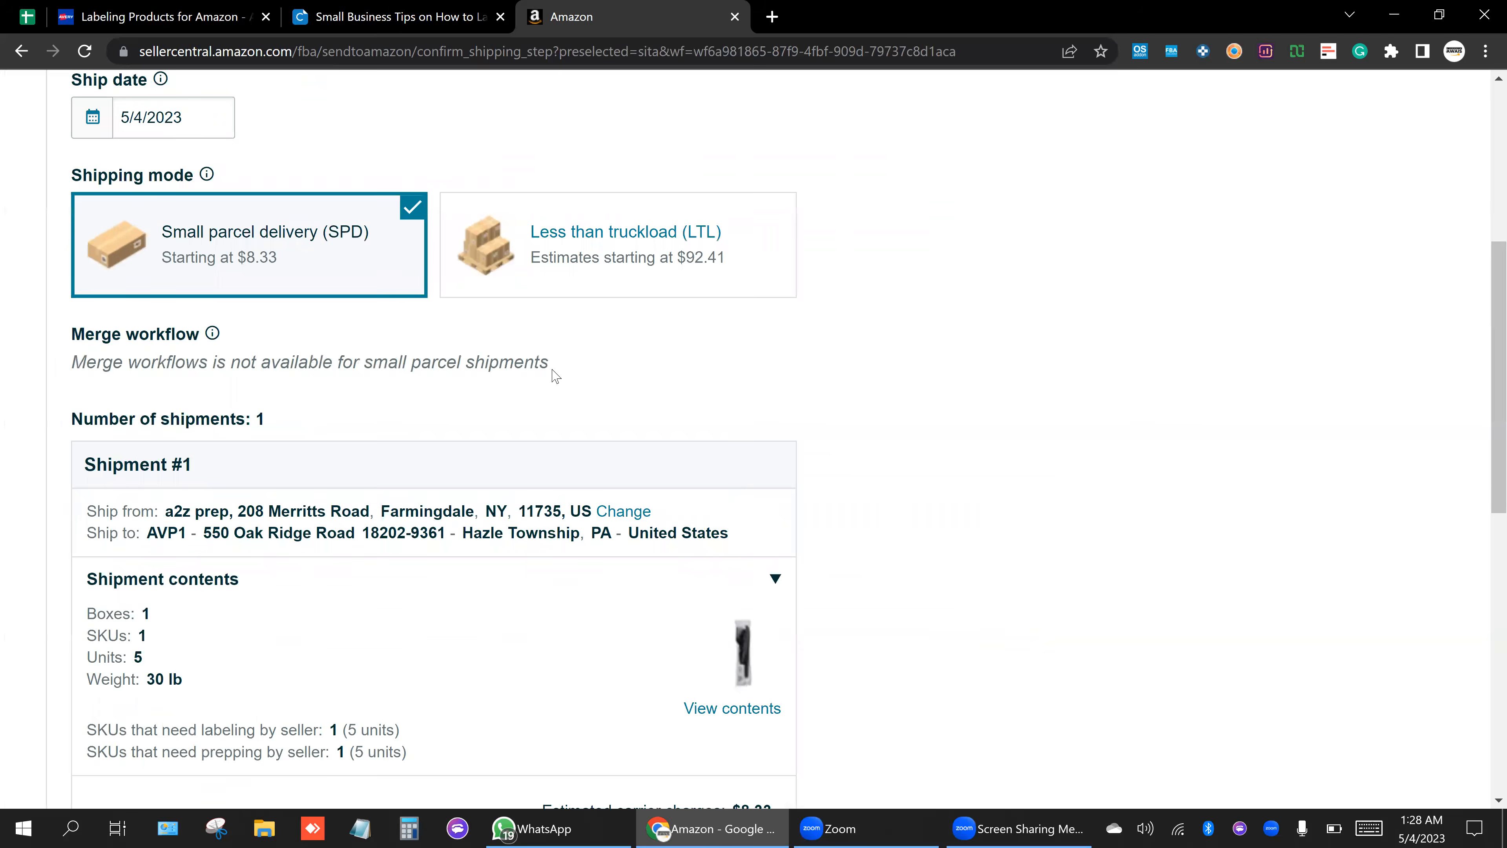
scroll(556, 371, down, 1)
scroll(540, 463, up, 2)
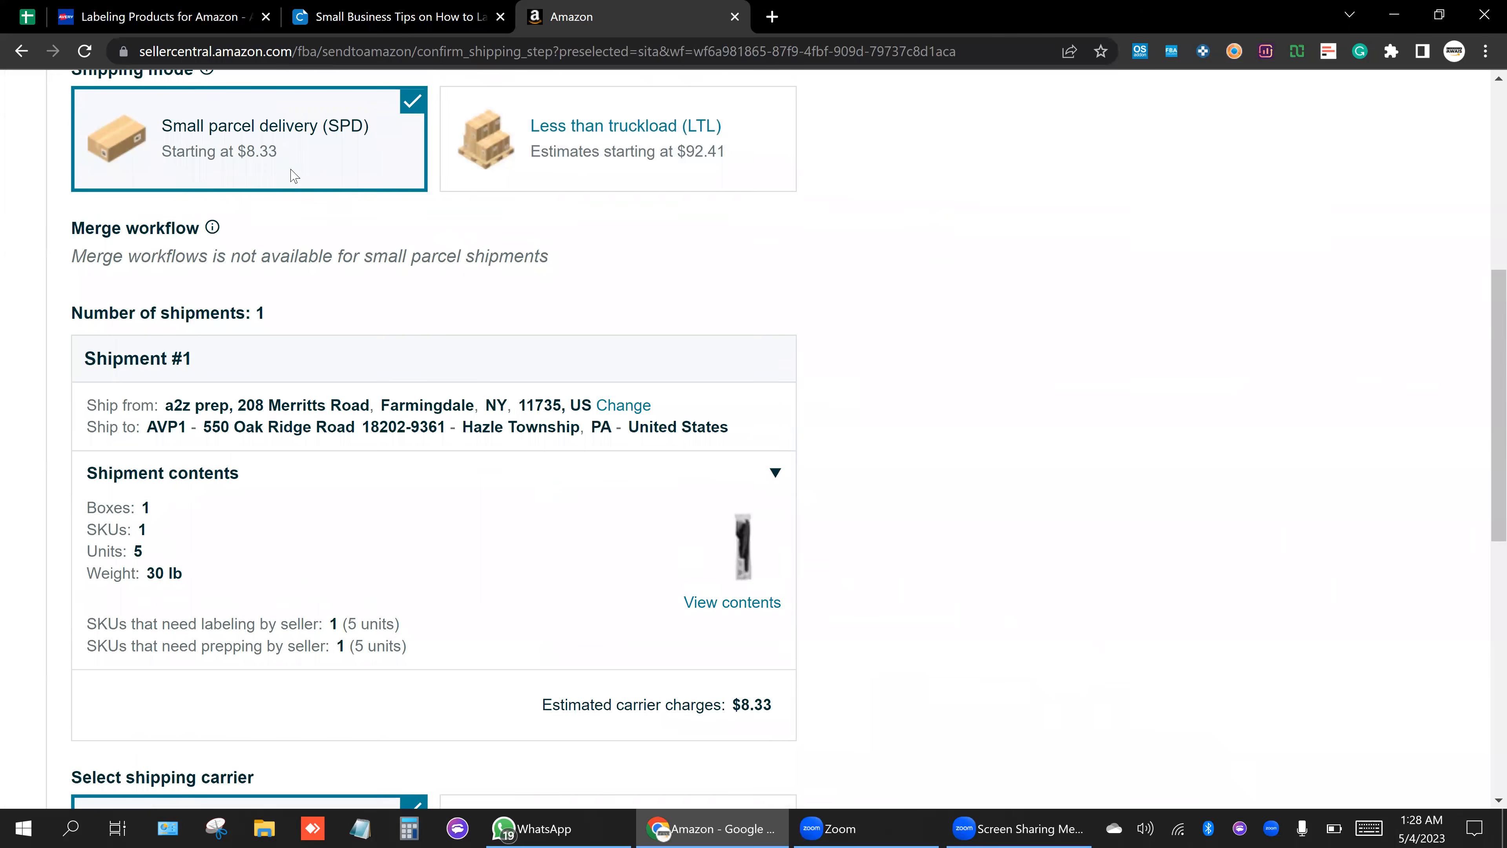
scroll(383, 253, down, 2)
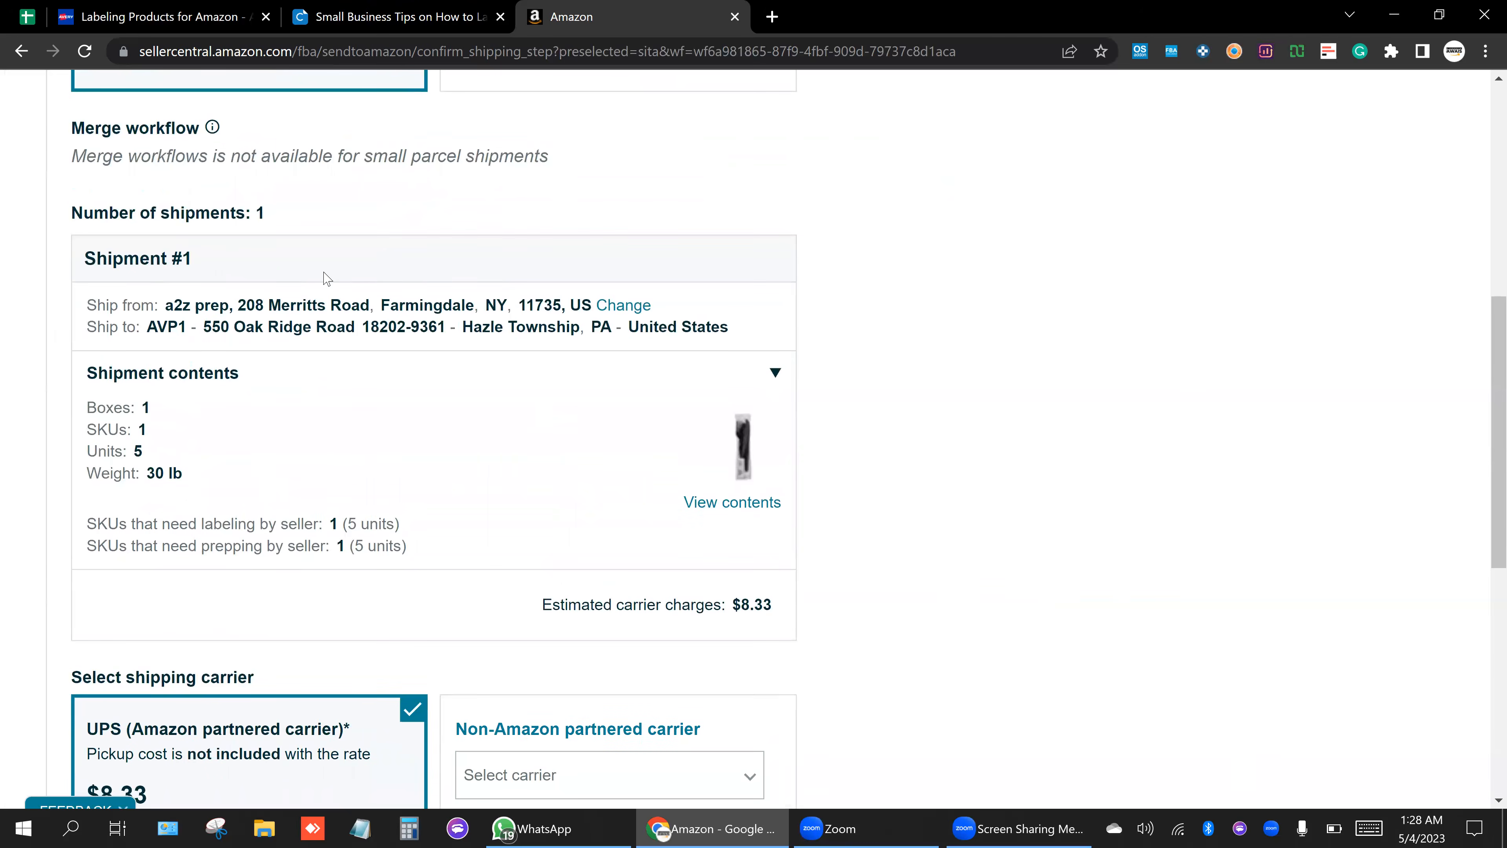
scroll(368, 303, down, 1)
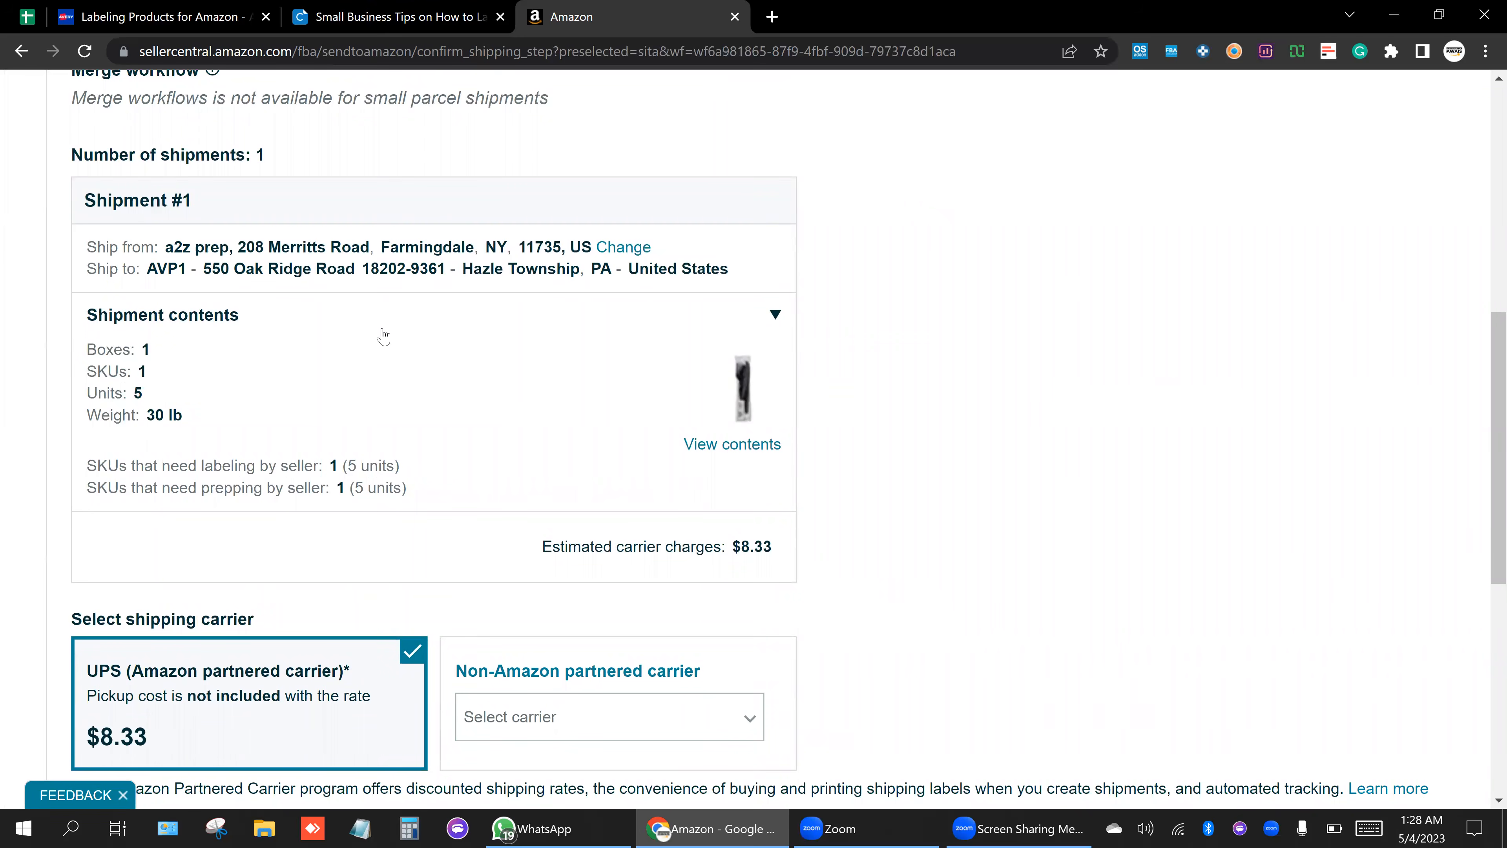
scroll(481, 430, down, 3)
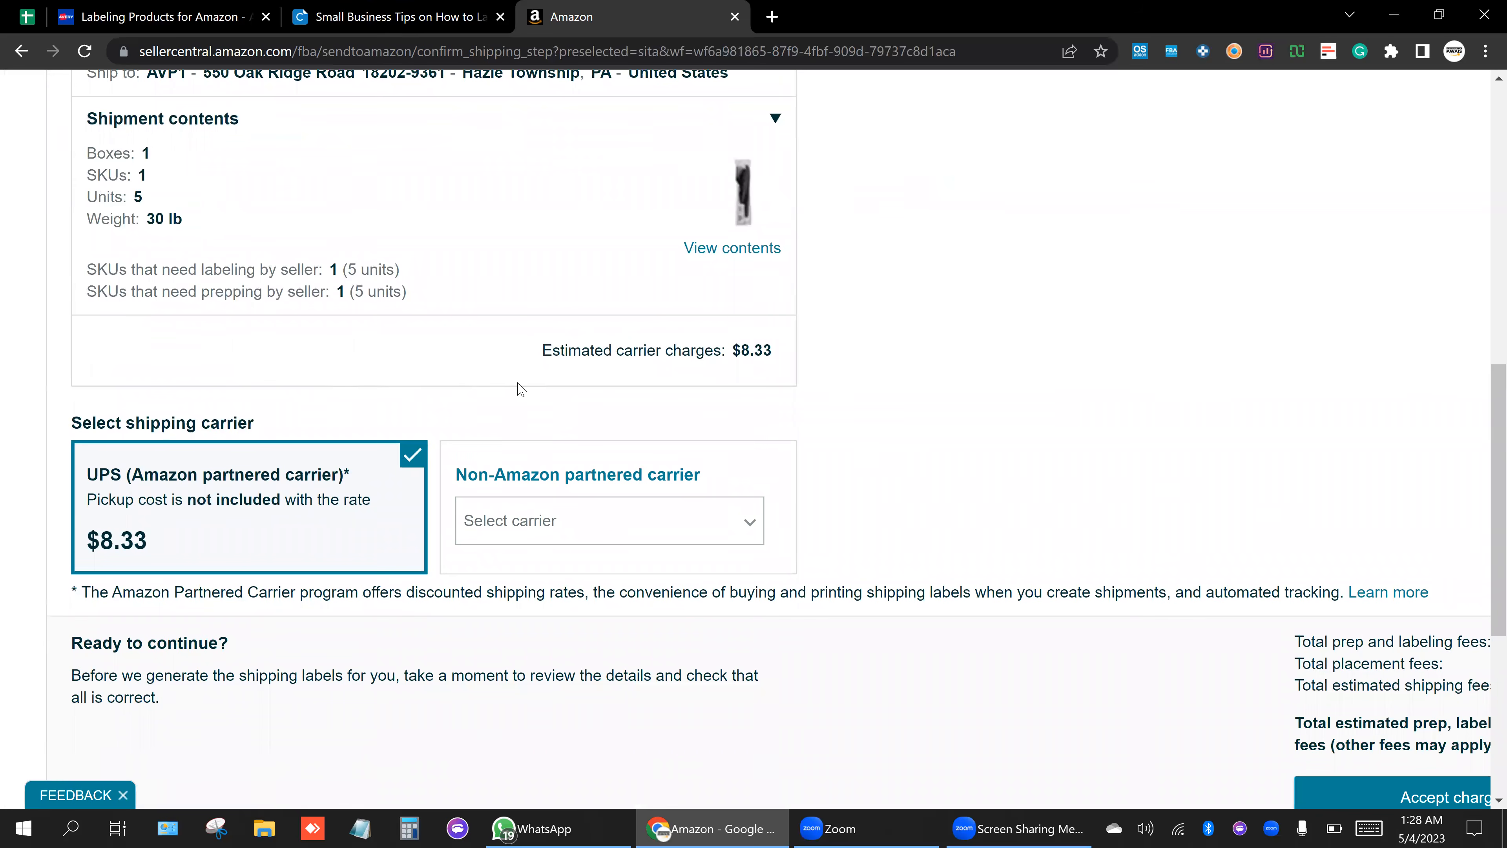
scroll(516, 388, up, 2)
scroll(354, 303, down, 2)
scroll(285, 339, up, 2)
scroll(347, 316, down, 2)
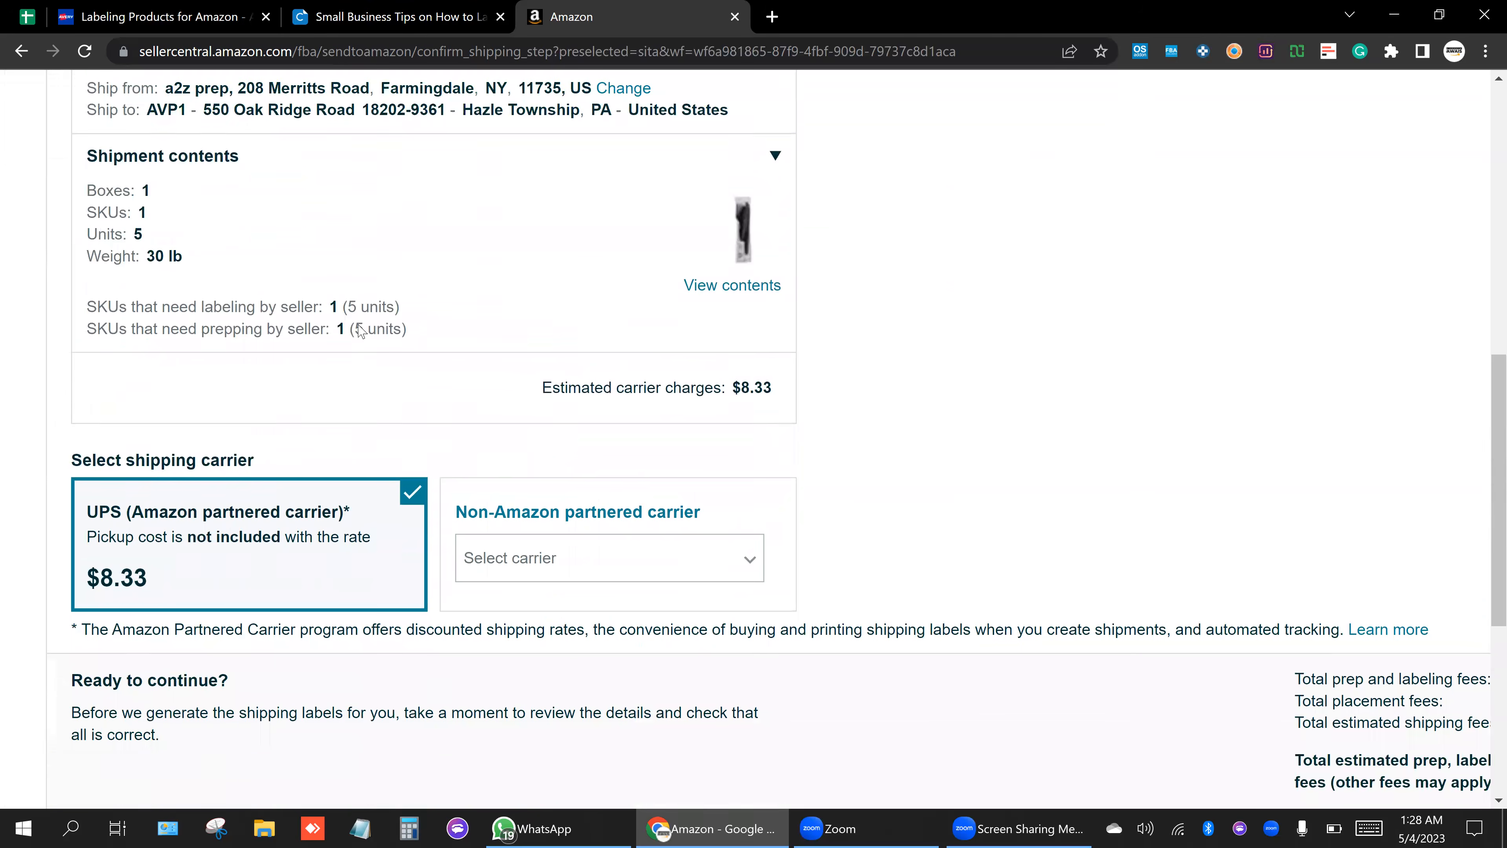
Highlight the ship-from address of Shipment #1 and check it alongside the ship-to address.
ctrl+scroll(342, 402, up, 3)
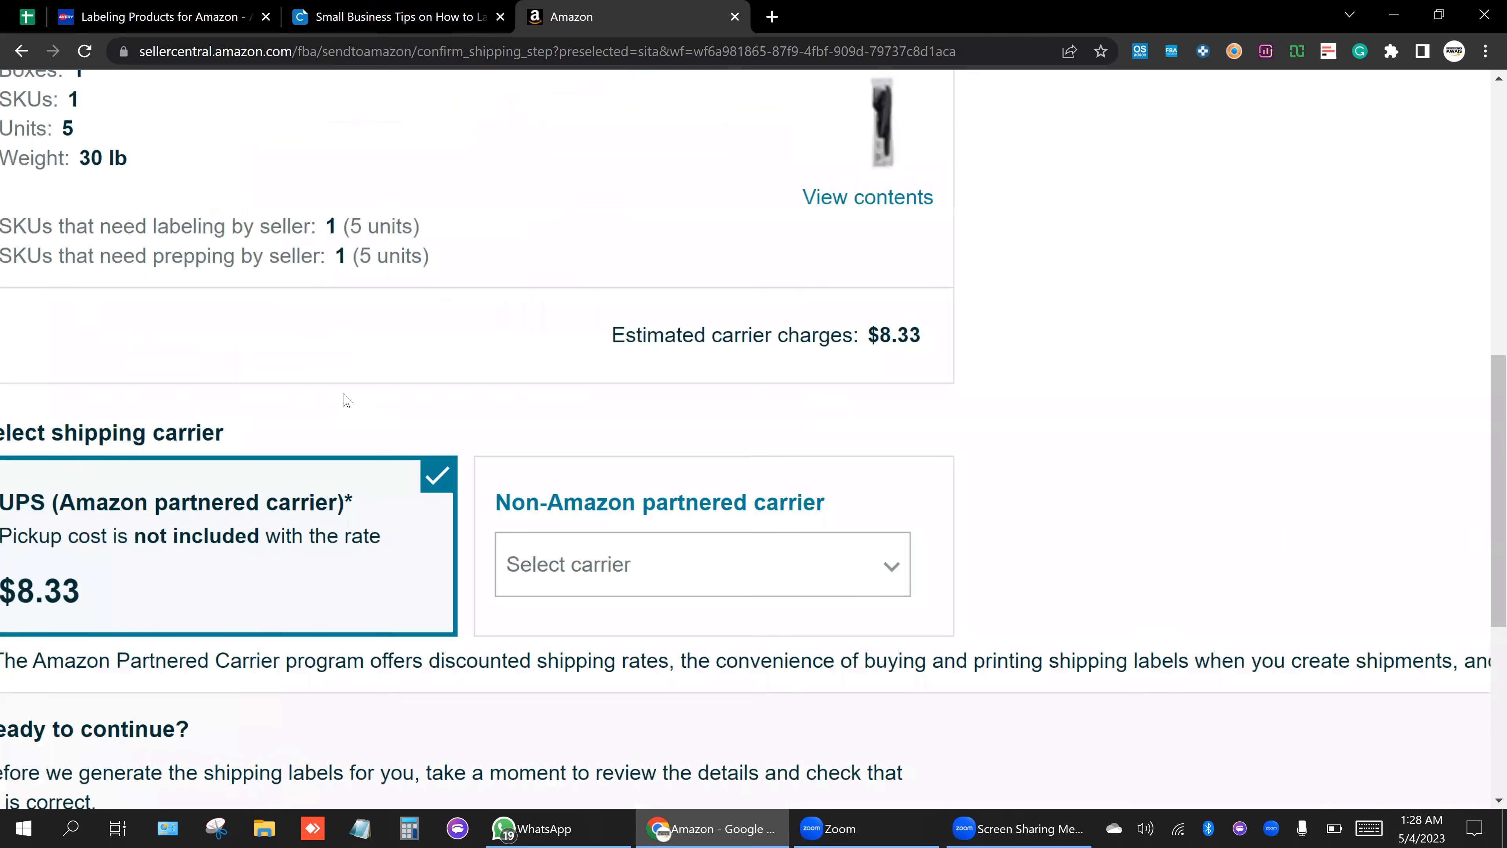
ctrl+scroll(347, 401, down, 1)
ctrl+scroll(198, 294, up, 1)
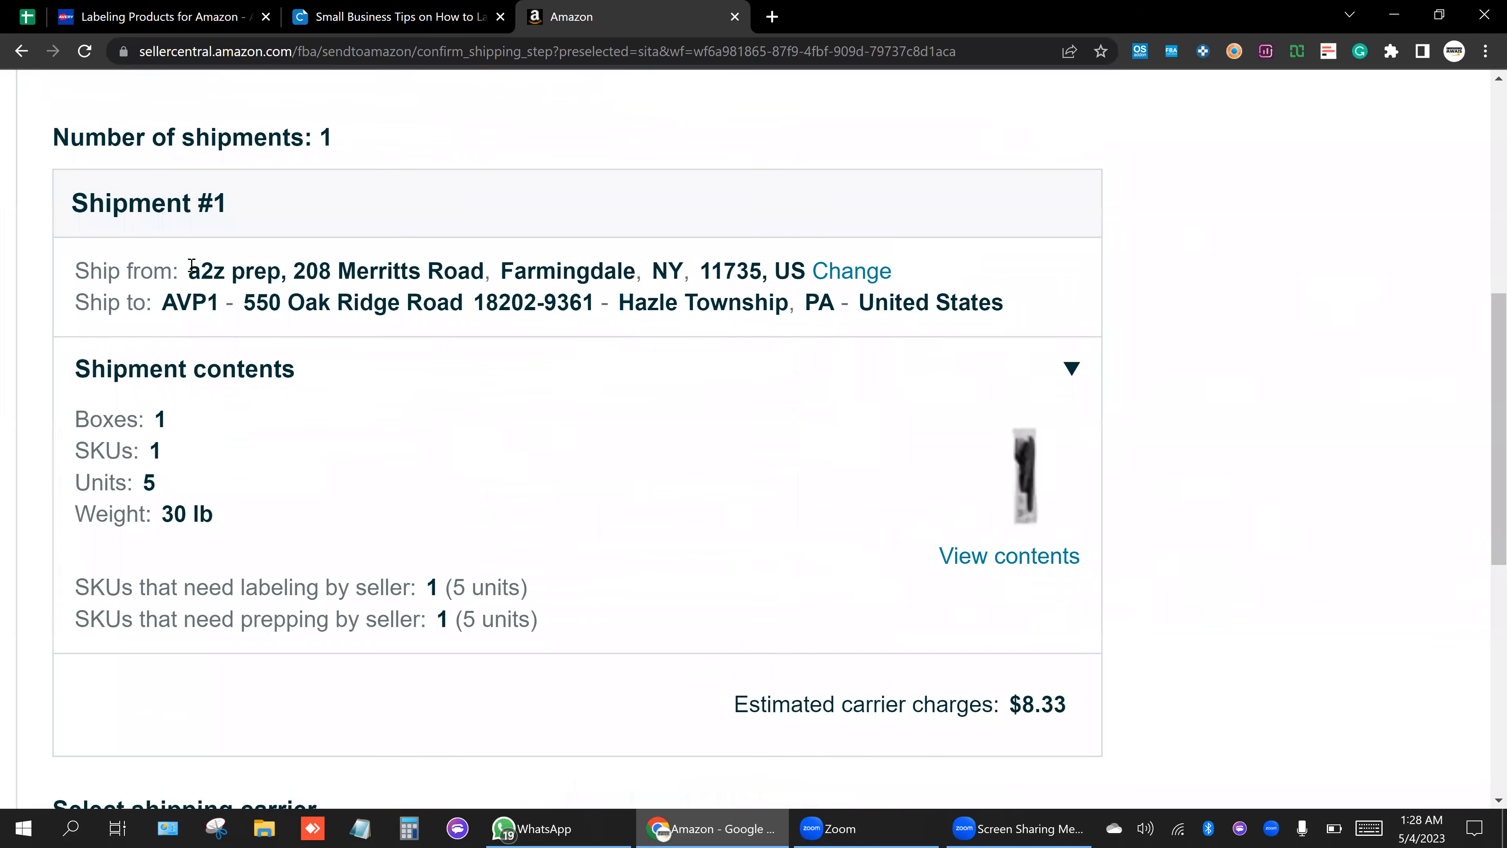
triple_click(606, 274)
click(642, 355)
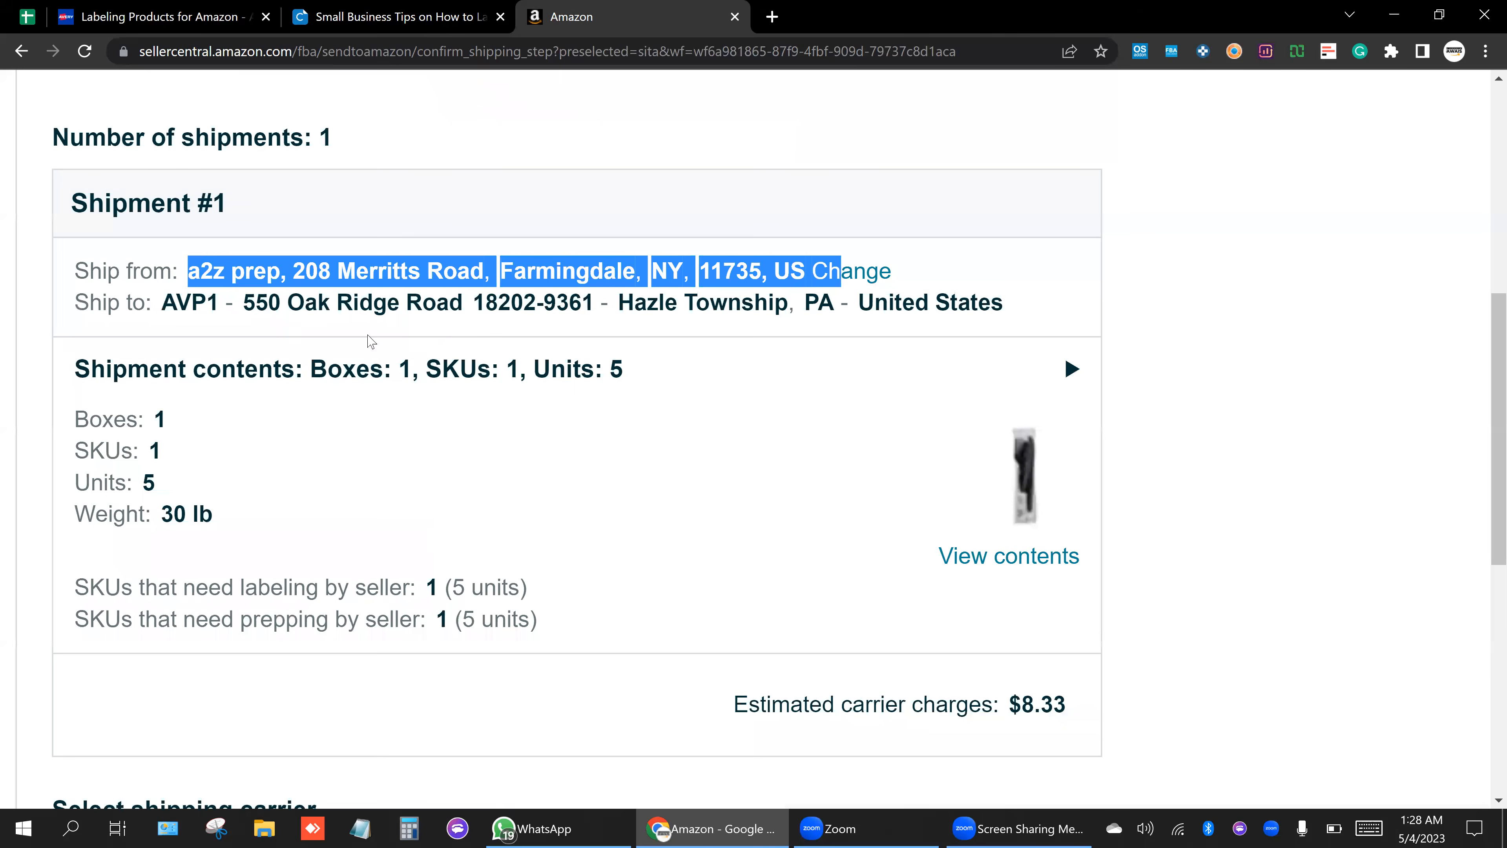
click(577, 355)
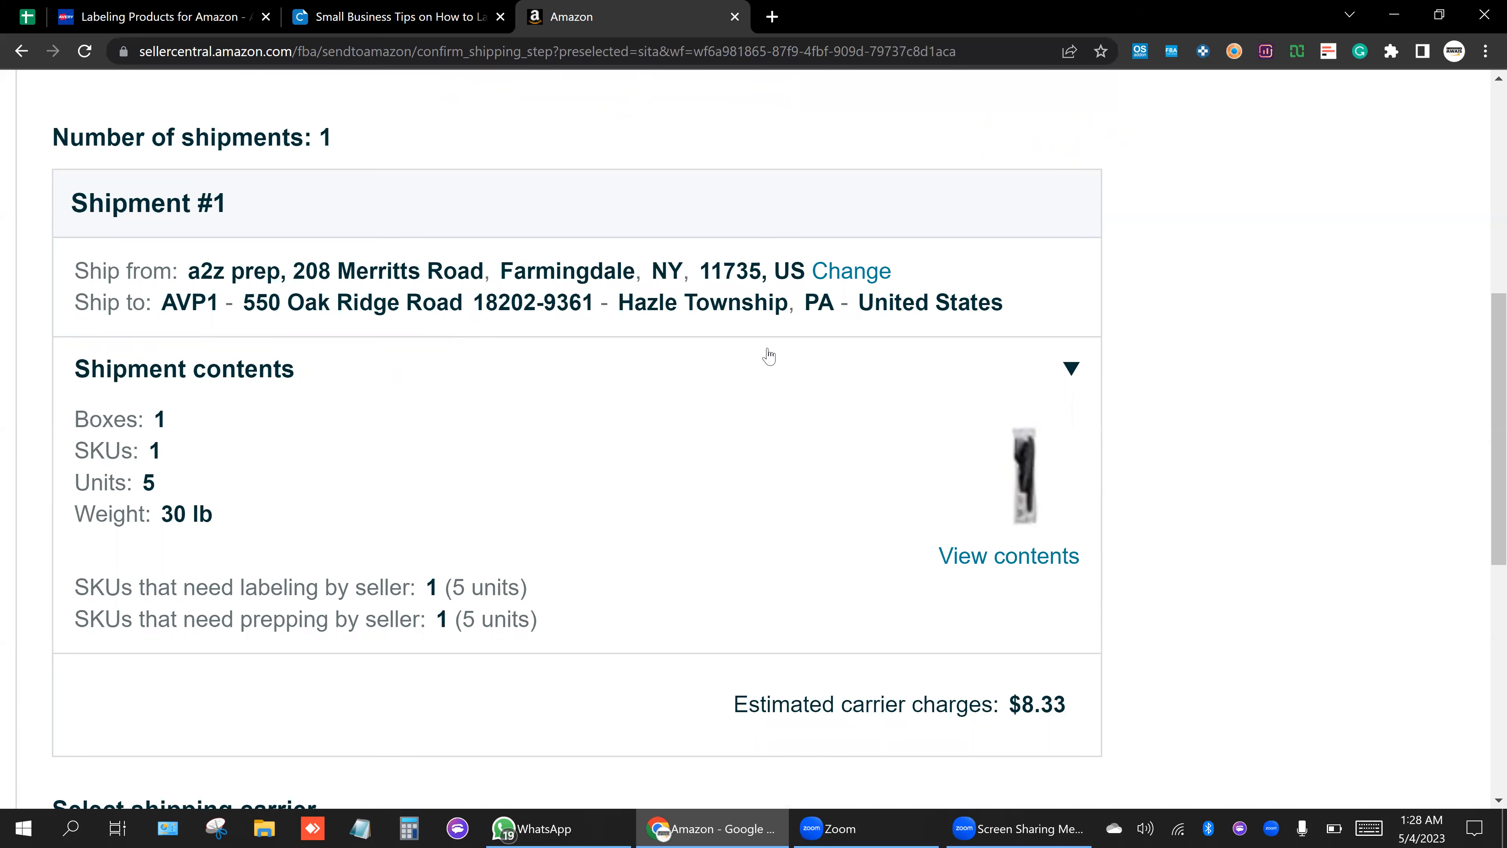
Examine the shipping carrier choices, including the rate and pickup terms of UPS (Amazon partnered carrier).
scroll(767, 353, down, 4)
scroll(696, 327, down, 2)
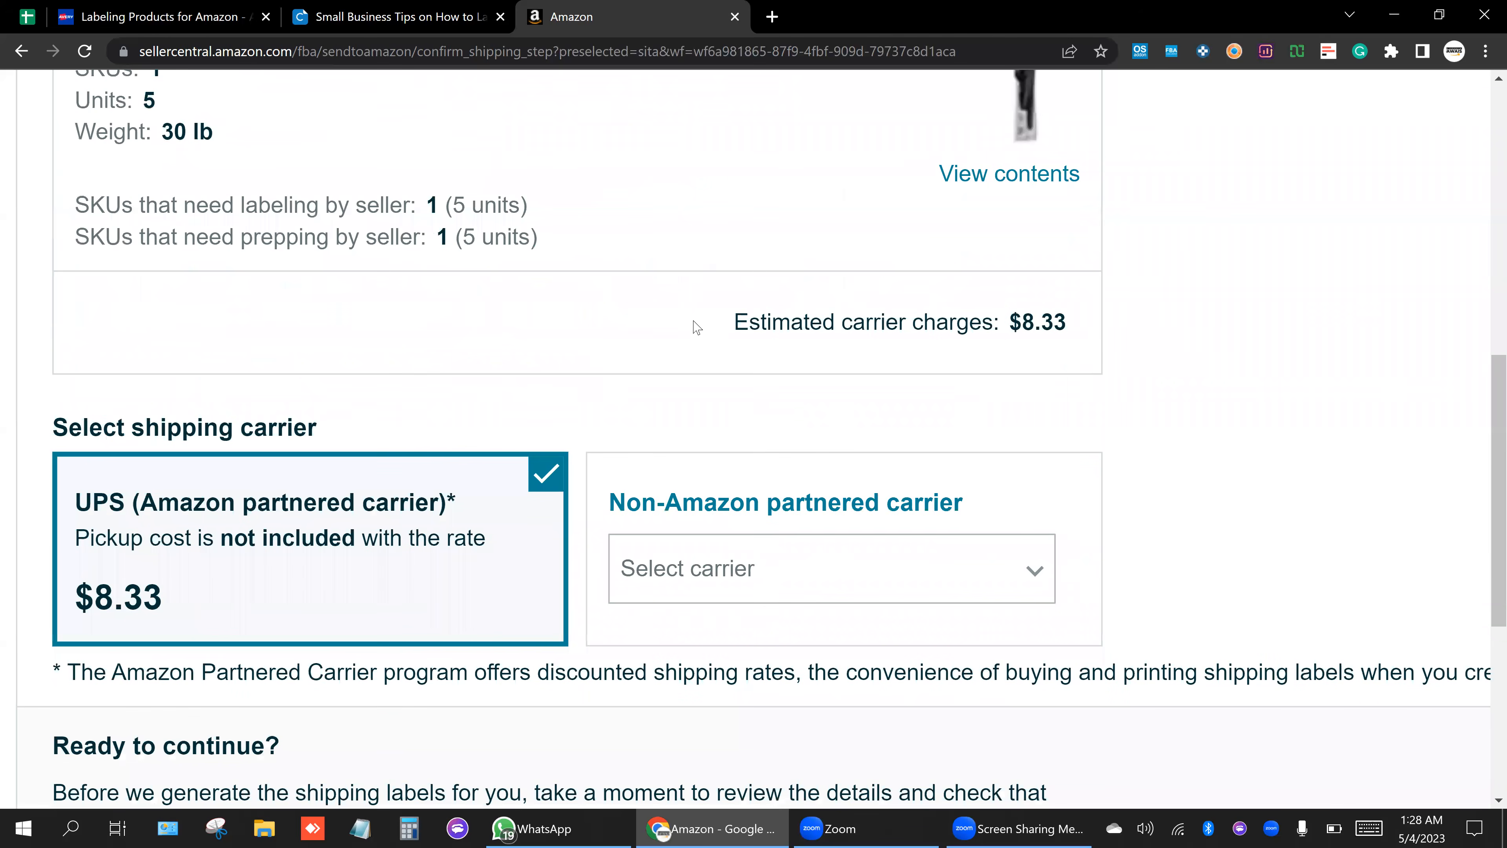
key(ctrl+minus)
key(ctrl+minus)
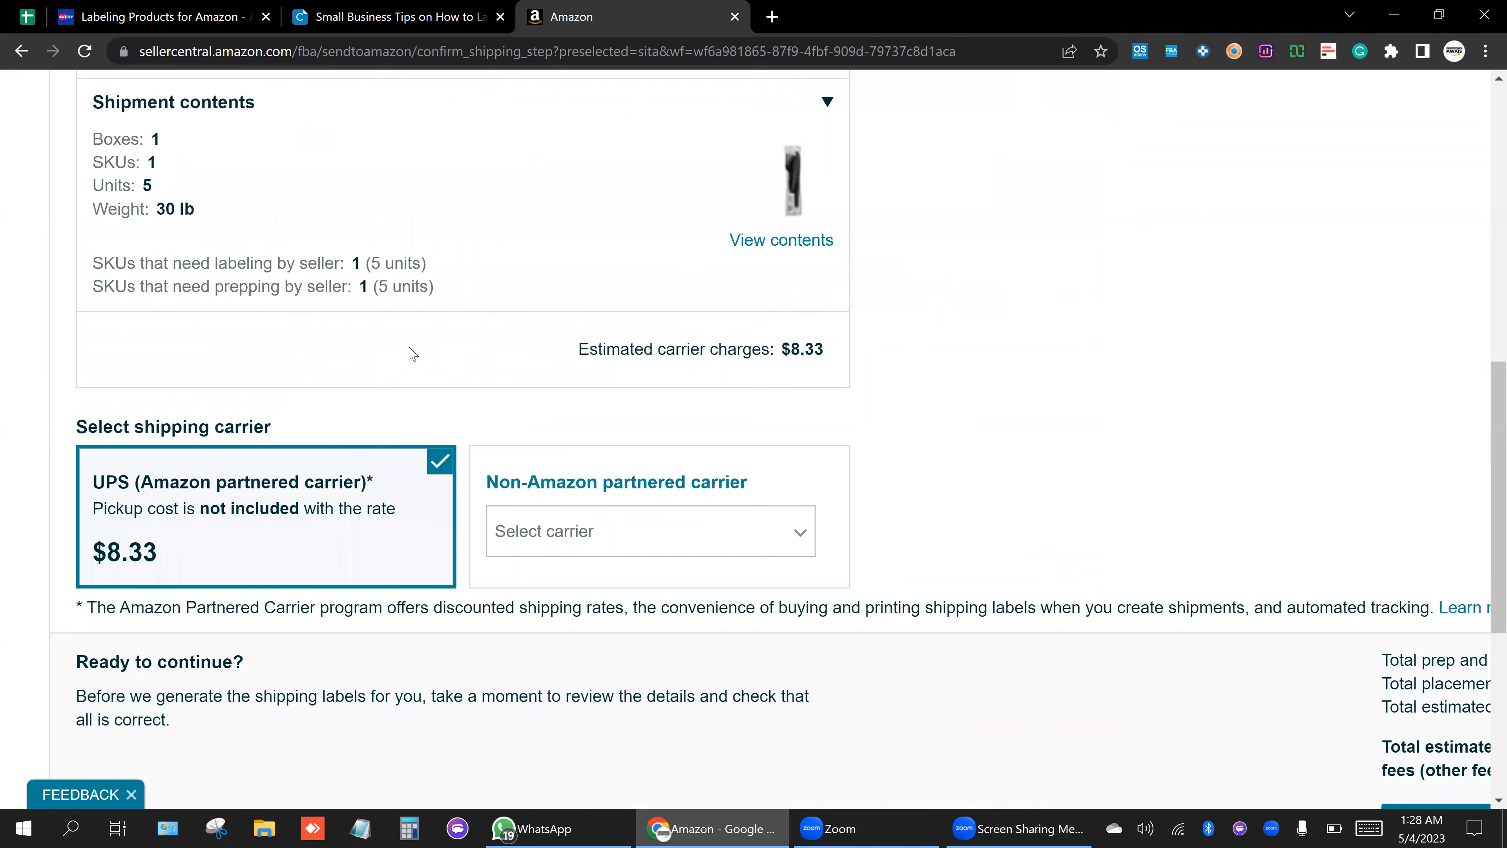
scroll(410, 347, down, 1)
scroll(270, 437, up, 1)
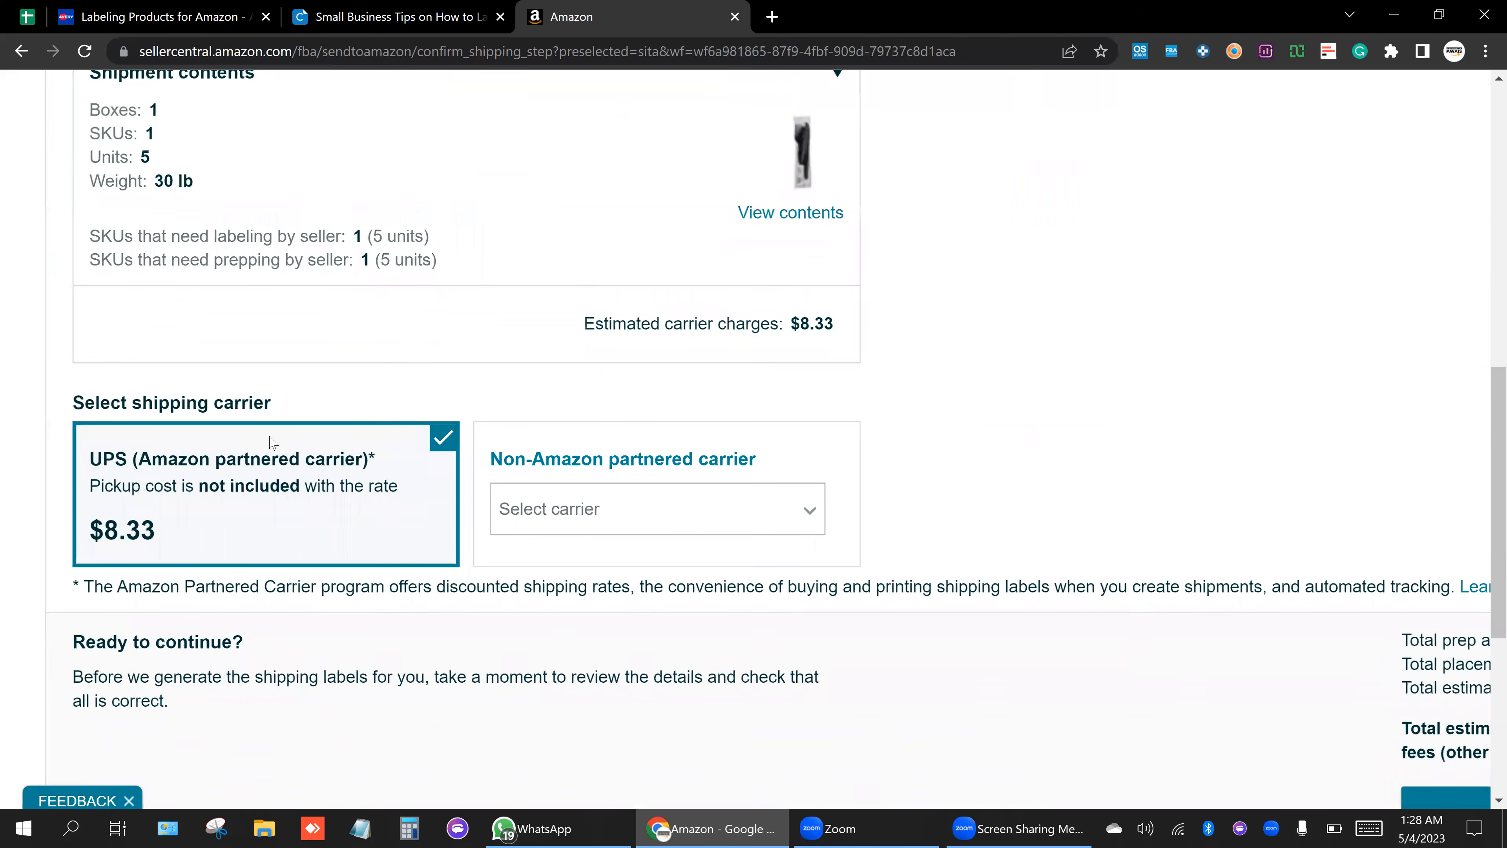
key(ctrl+plus)
key(ctrl+plus)
key(ctrl+minus)
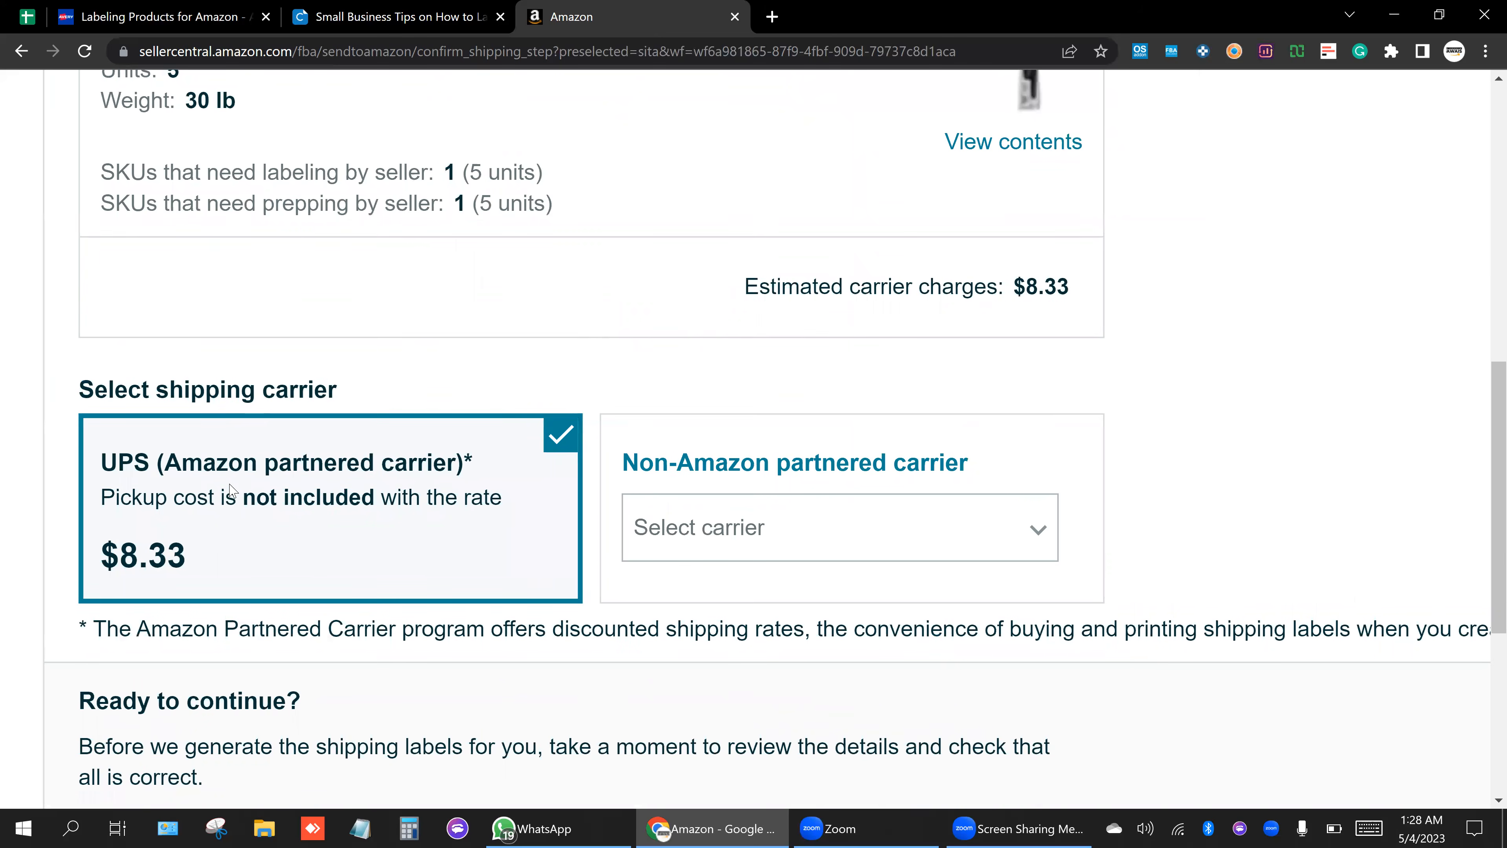
scroll(230, 486, right, 1)
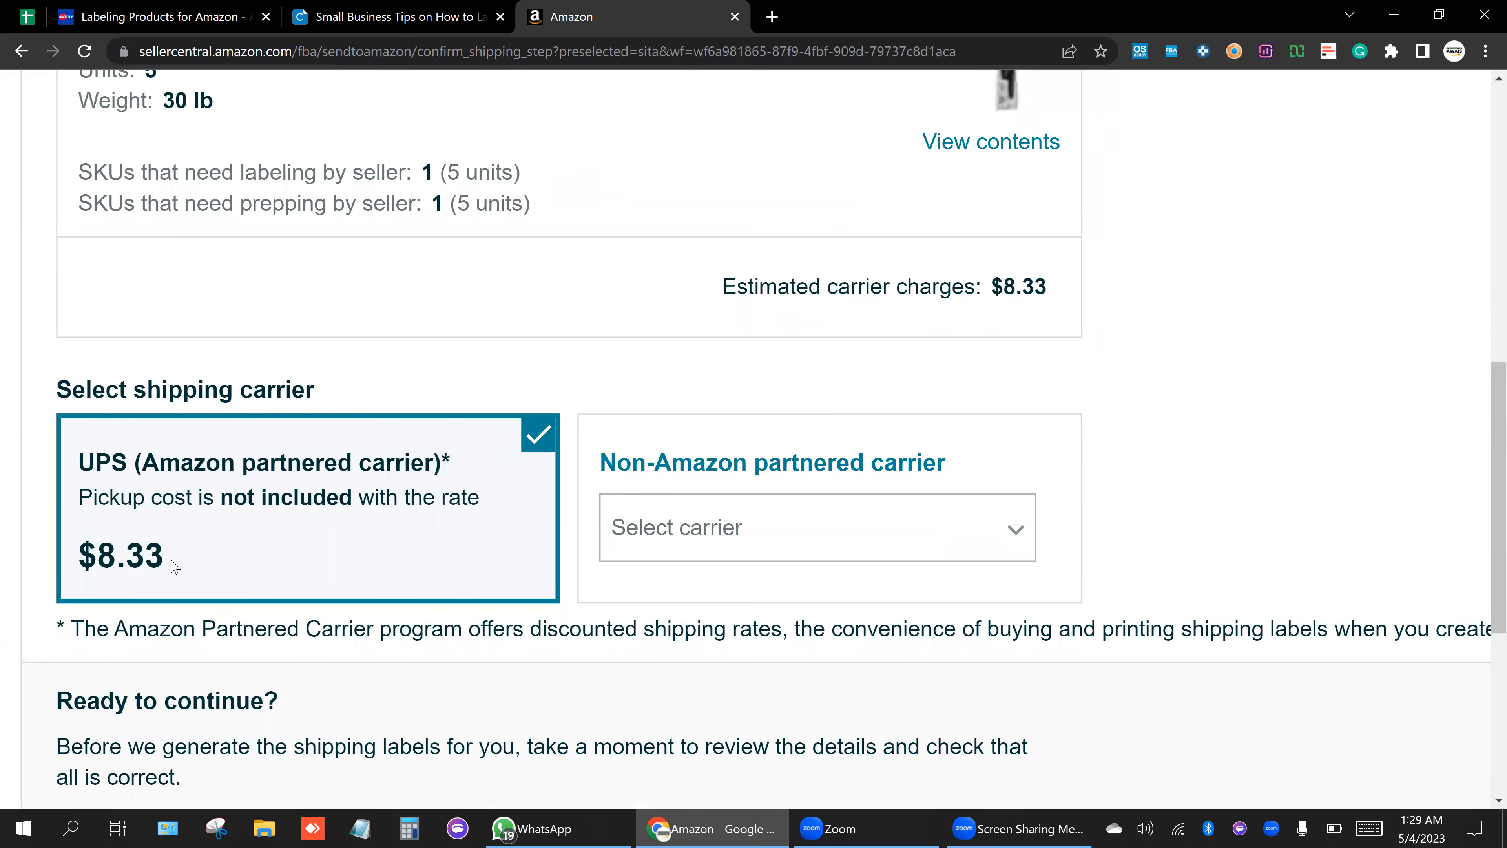
scroll(172, 551, down, 1)
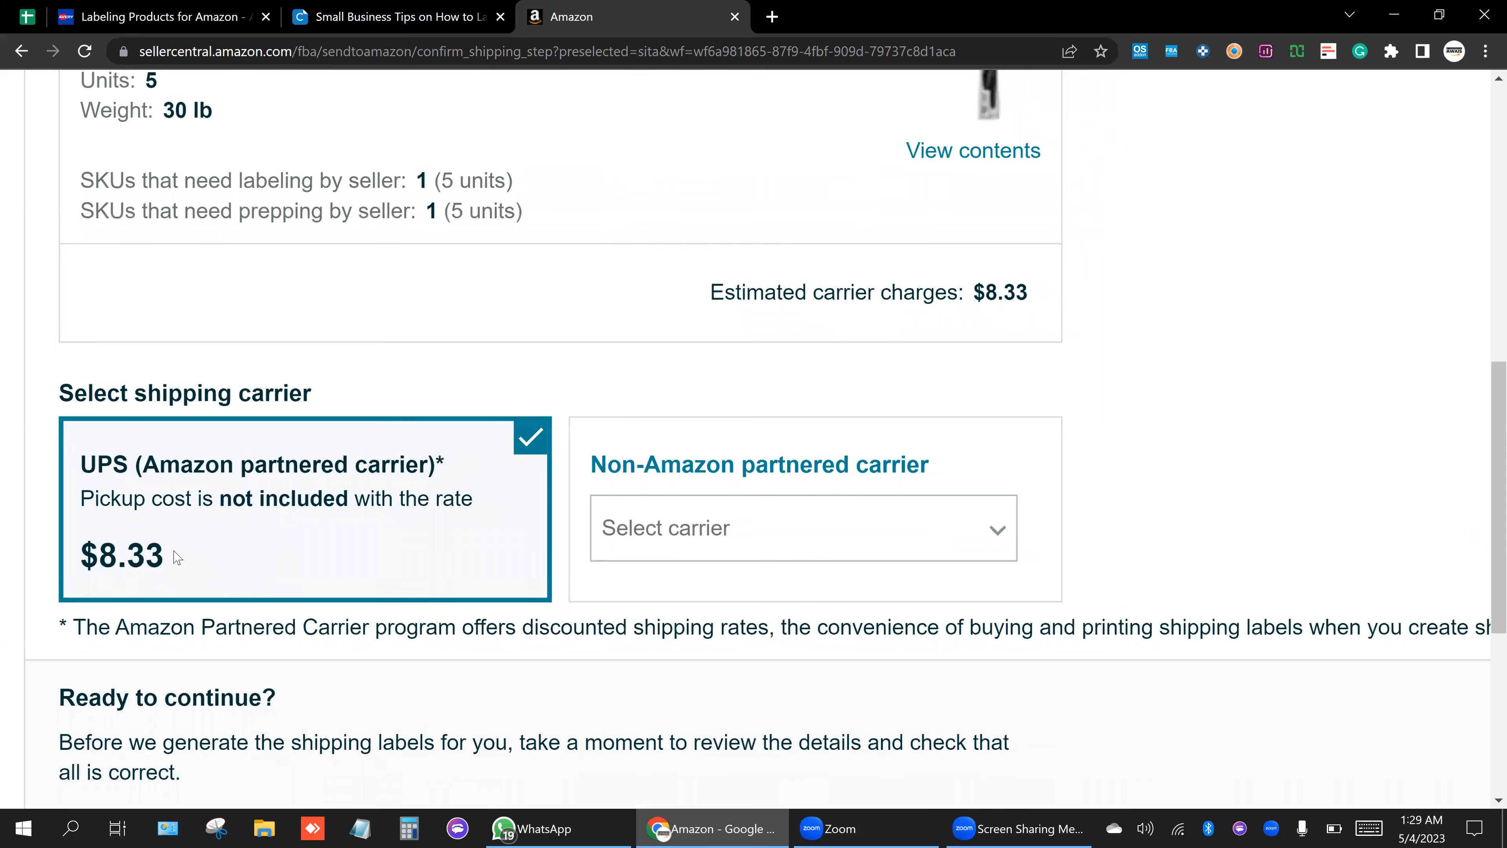
scroll(176, 557, down, 1)
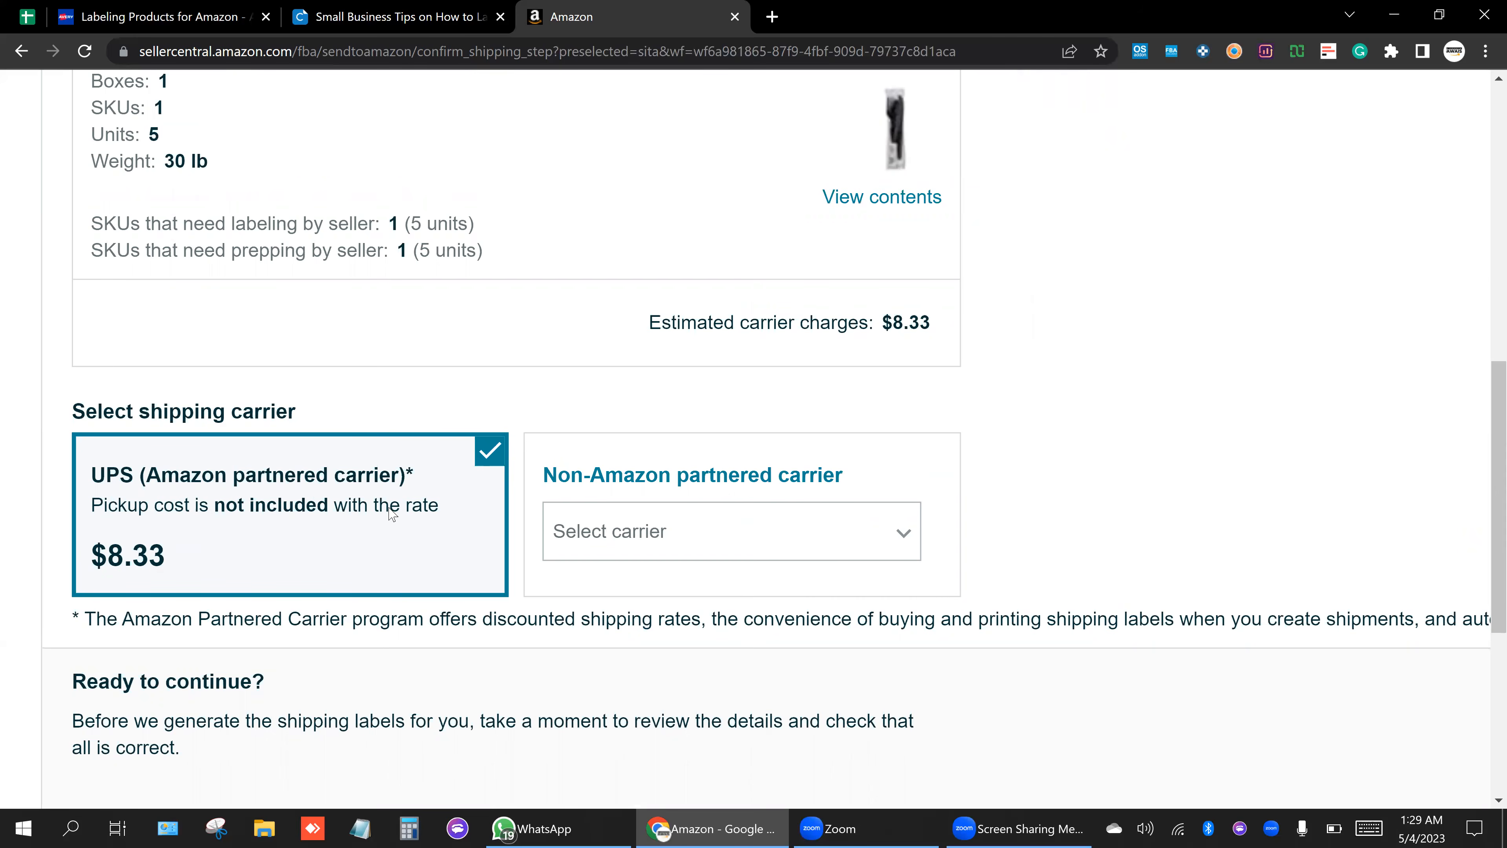
scroll(322, 538, right, 1)
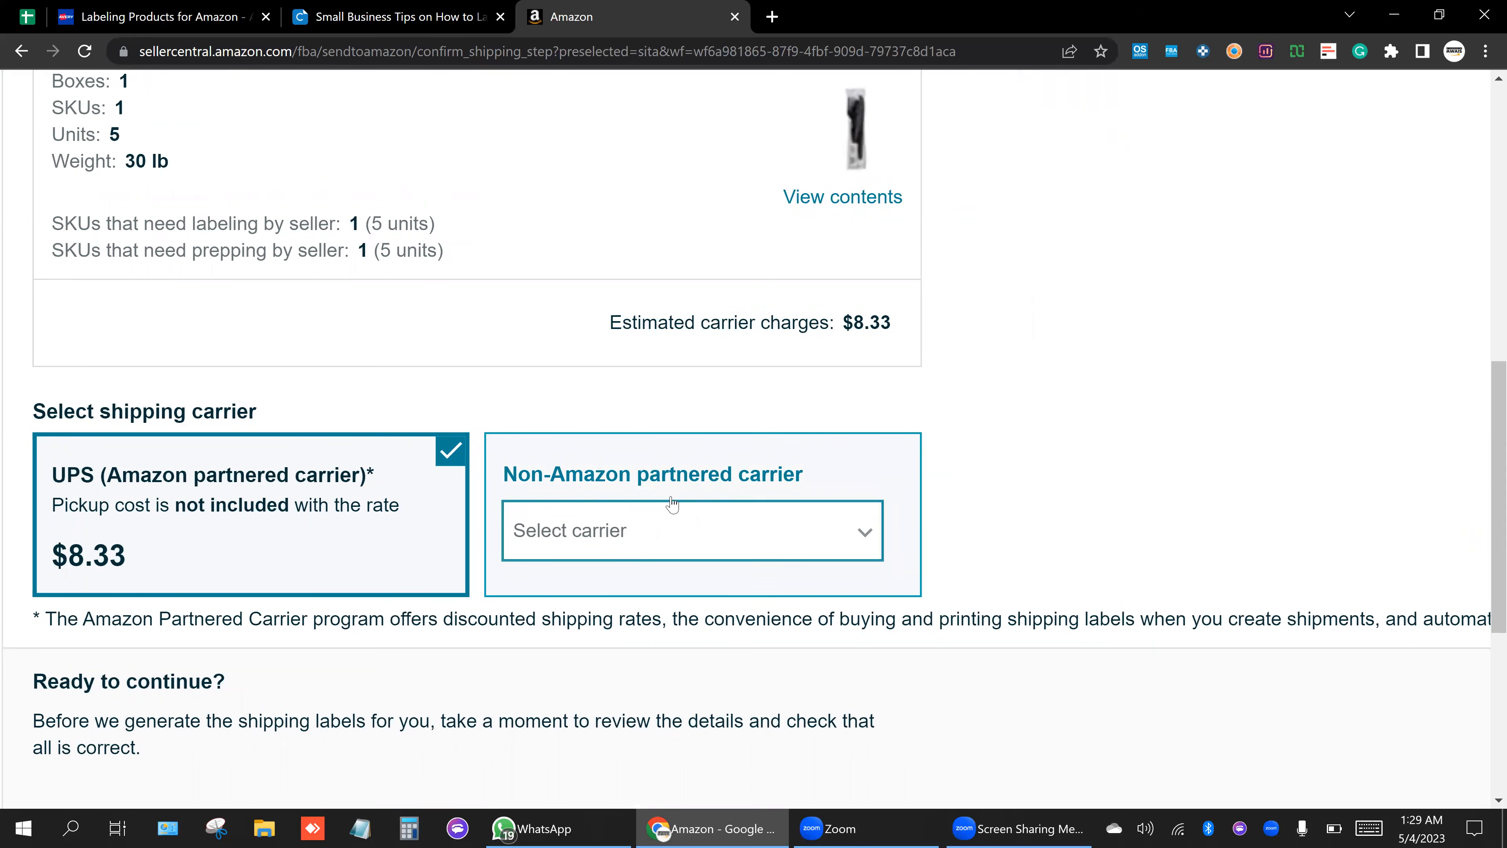
View the available non-Amazon partnered carriers without choosing one, and compare them with the UPS partnered carrier option.
click(724, 522)
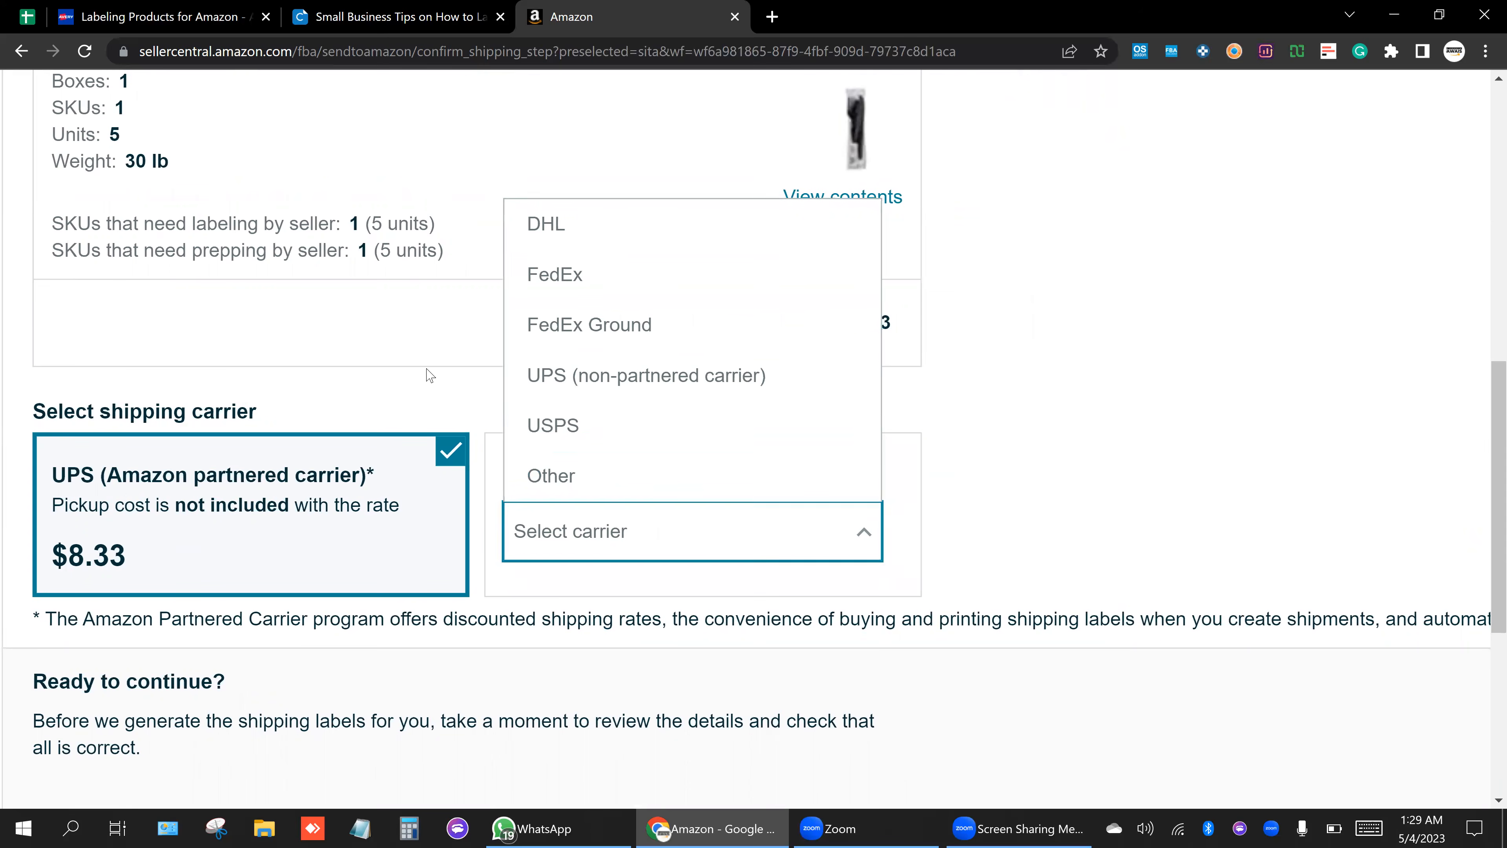
click(384, 354)
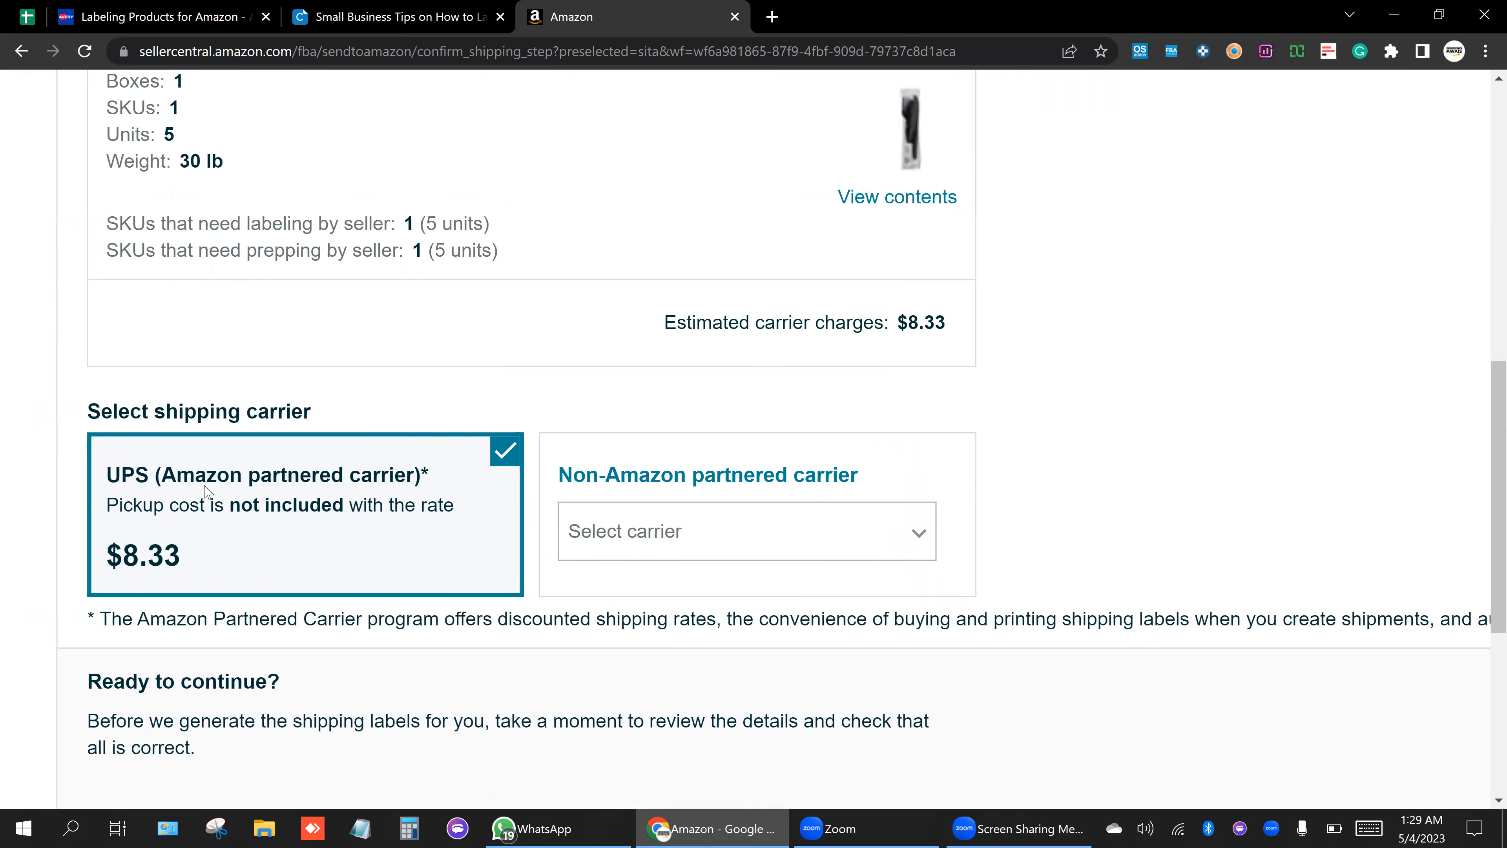
key(ctrl+plus)
key(ctrl+plus)
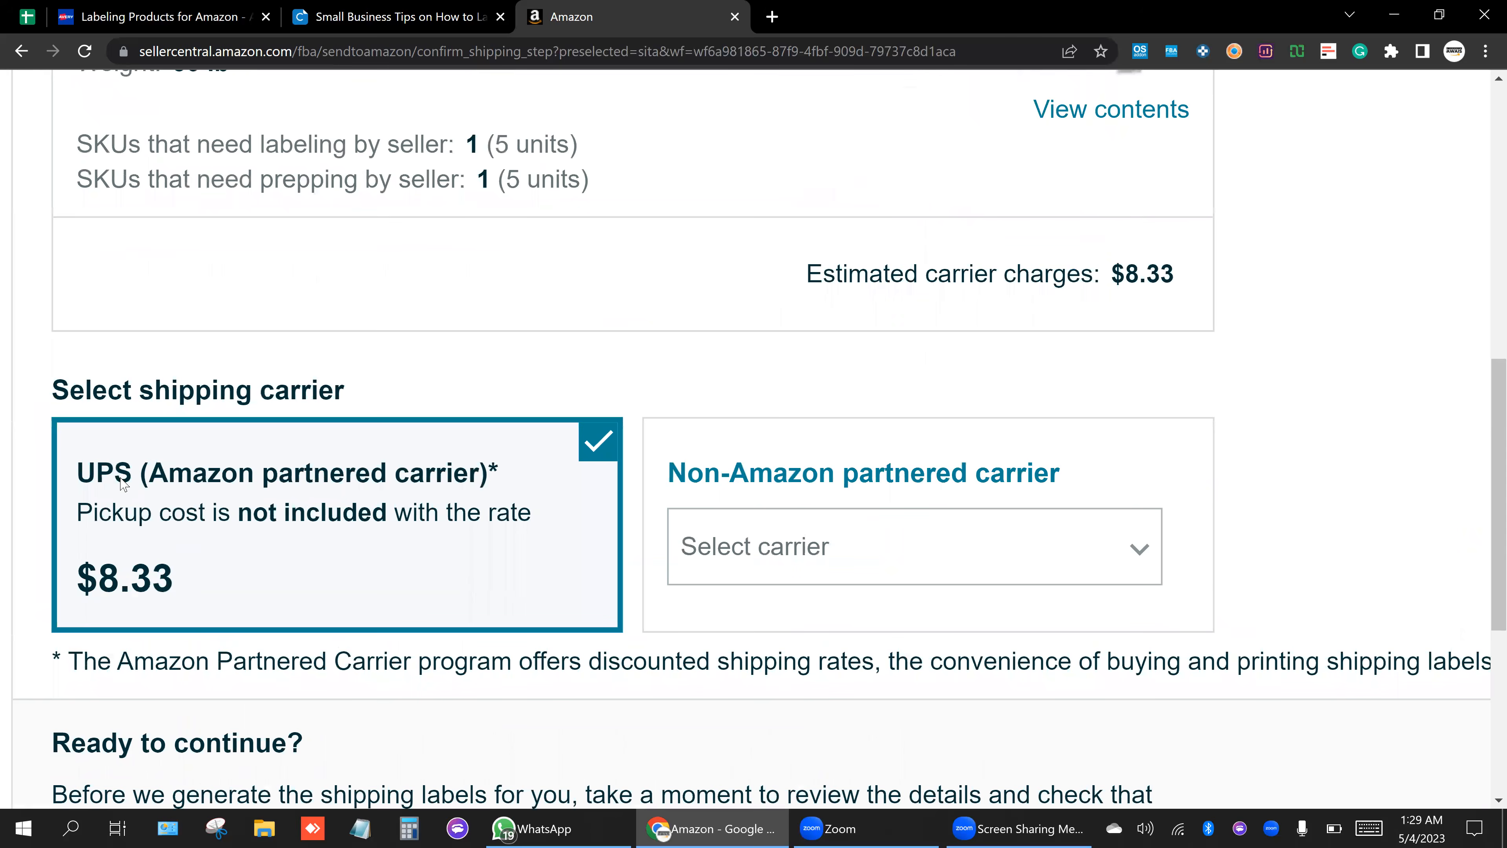
scroll(218, 450, down, 1)
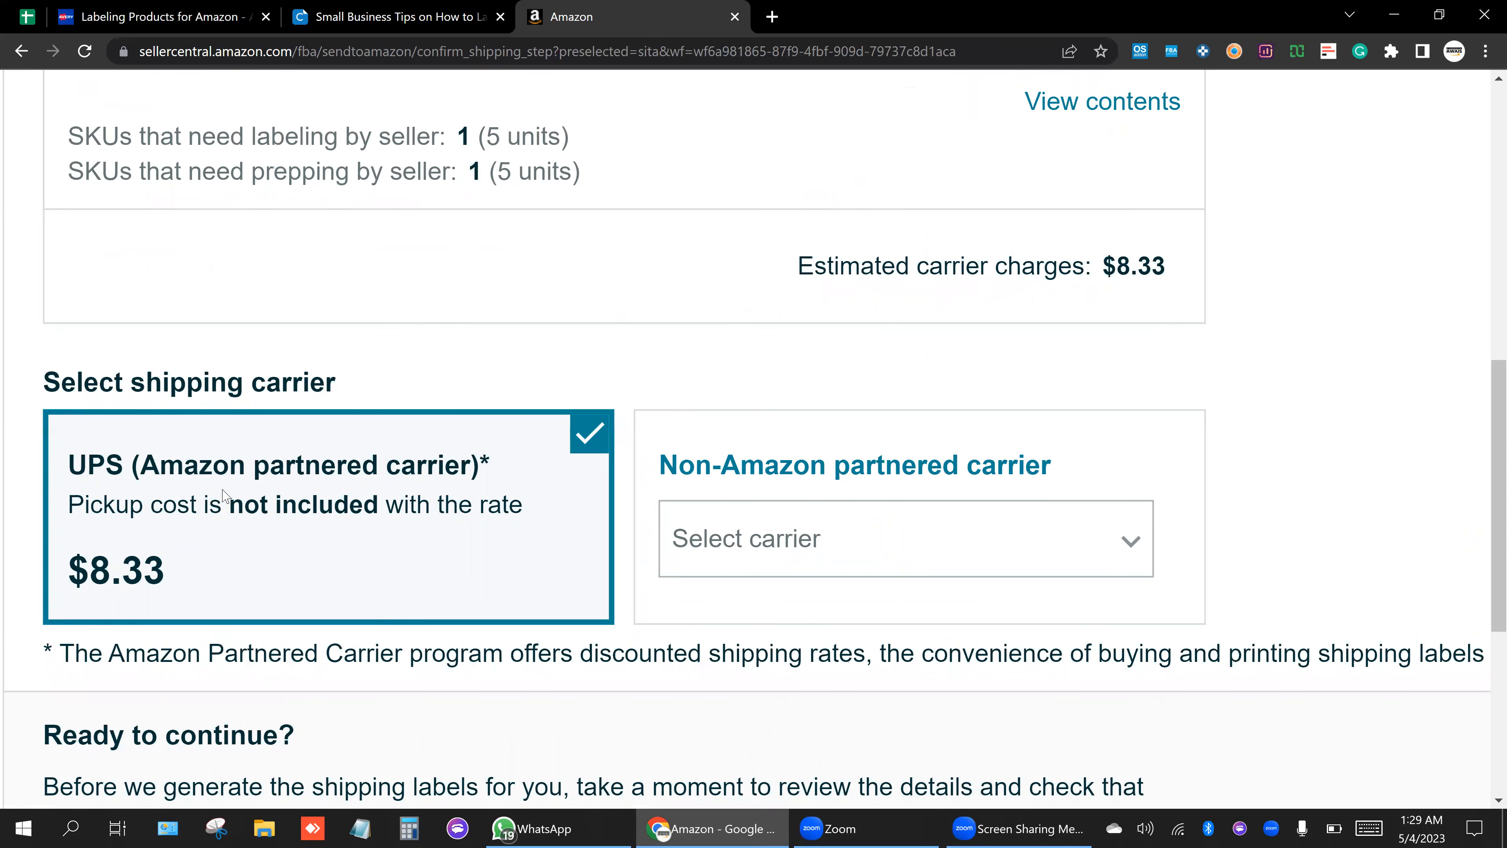
key(ctrl+0)
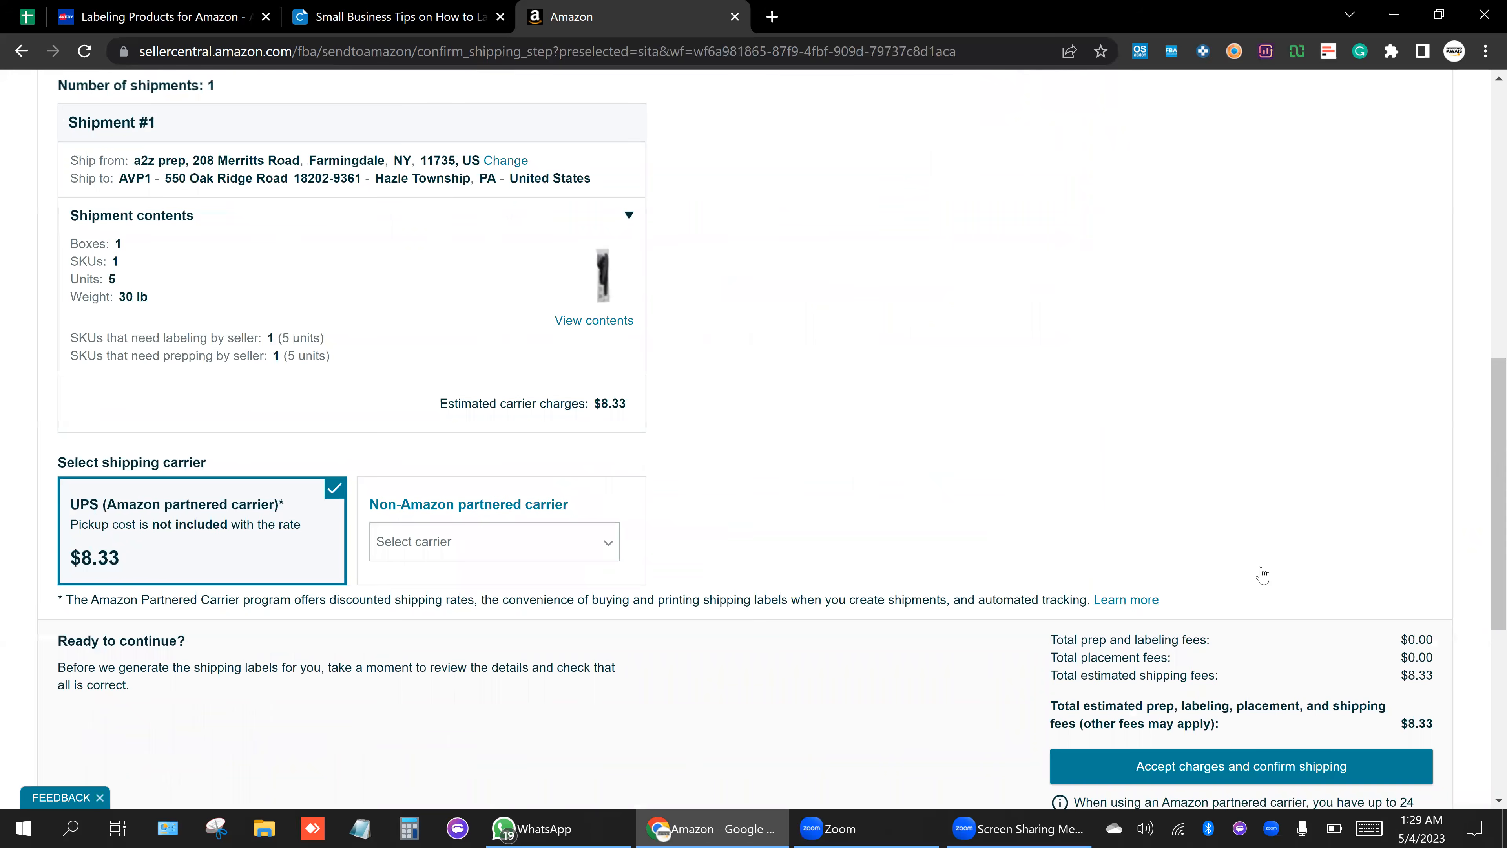
Review the total estimated fees, the charge acceptance section, and the remaining Print box labels and Tracking details steps.
scroll(1239, 558, down, 3)
scroll(1224, 564, up, 1)
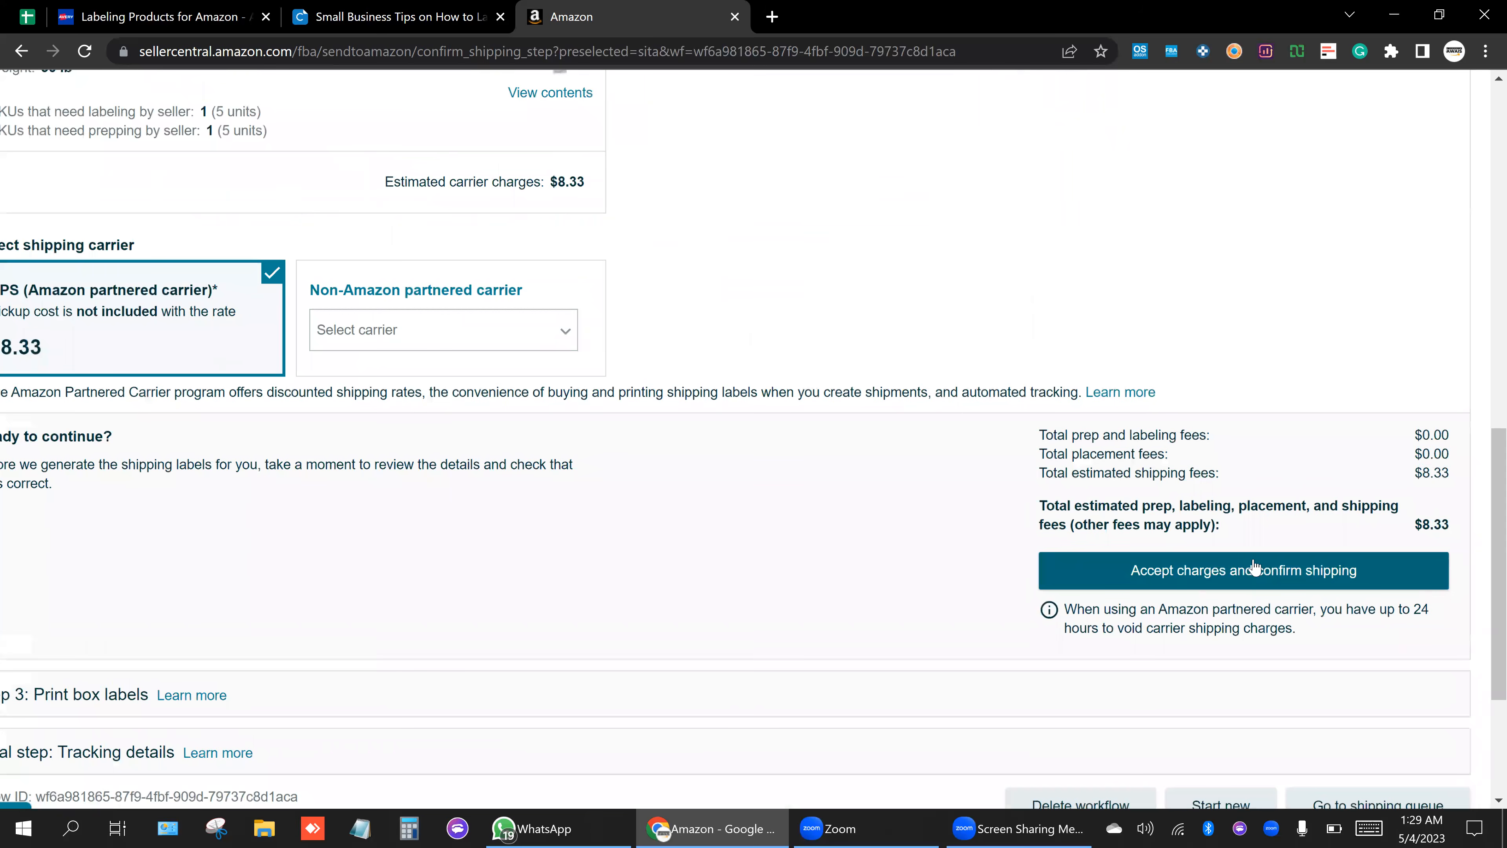
scroll(1222, 587, down, 1)
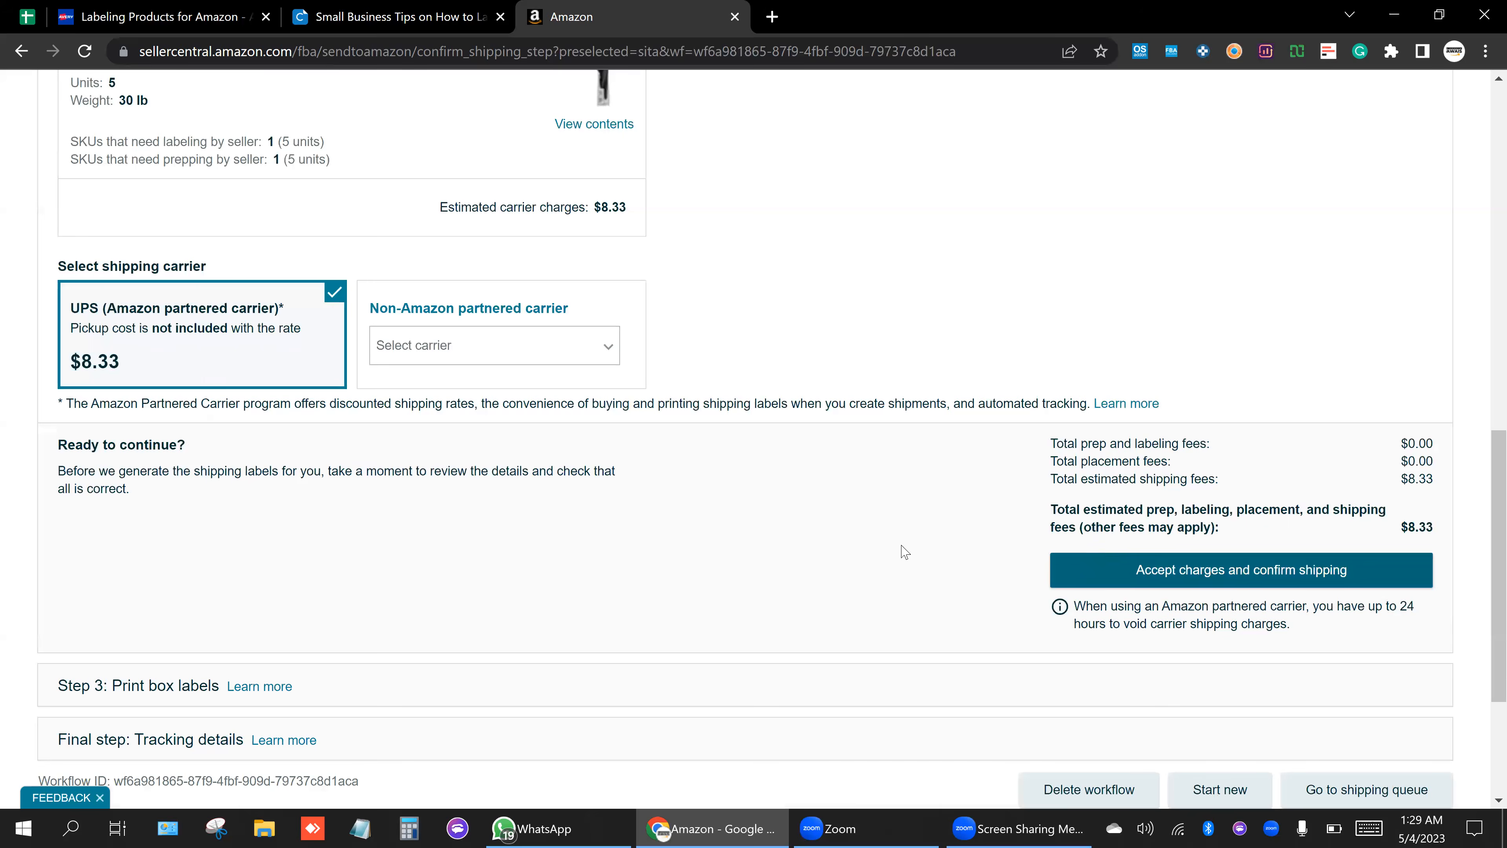
scroll(387, 579, down, 2)
scroll(403, 579, up, 1)
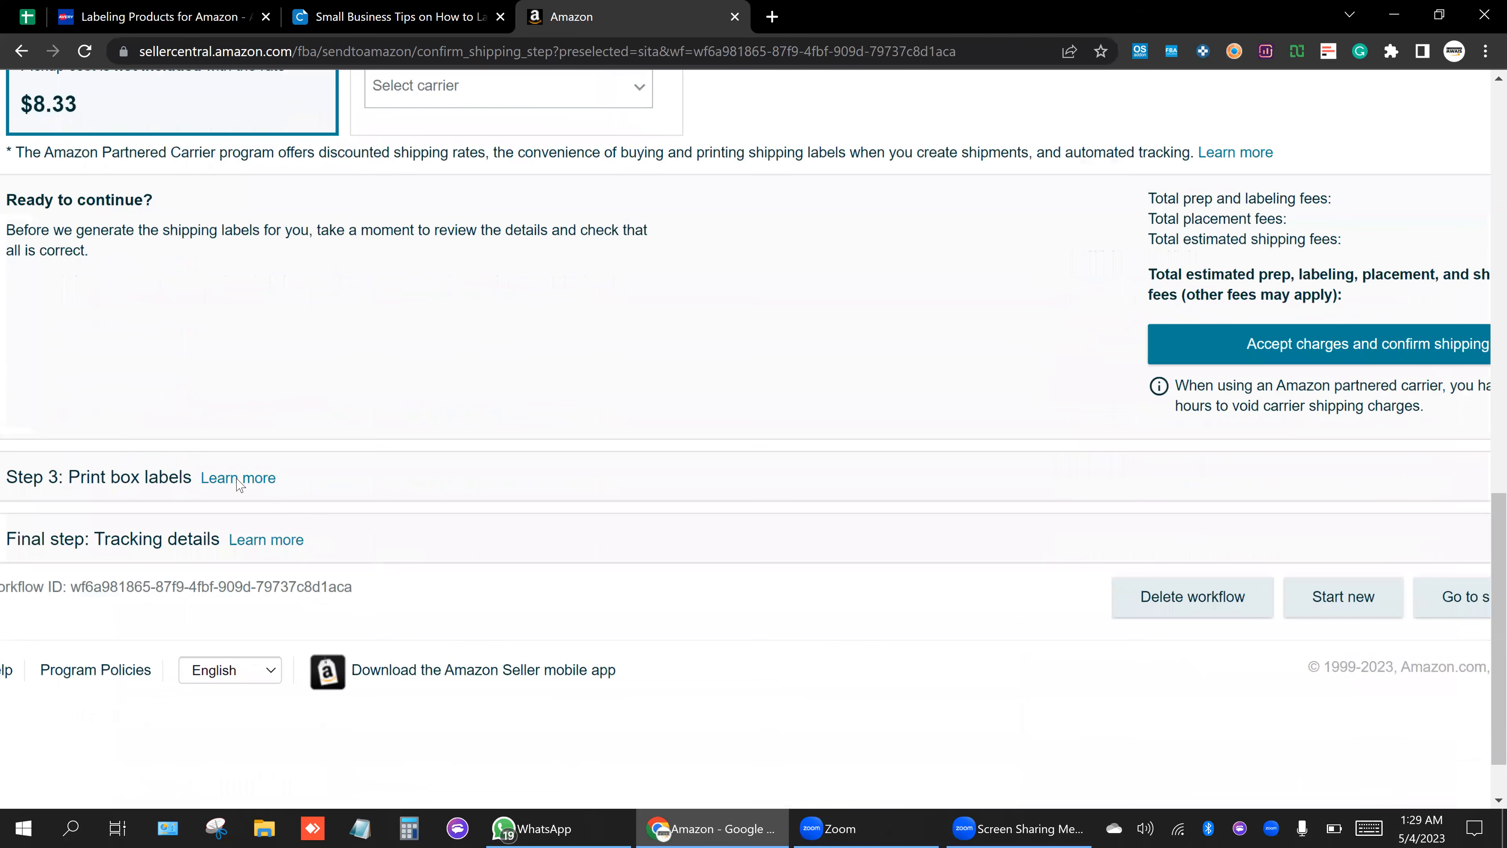
scroll(165, 442, up, 2)
drag(154, 432, 385, 433)
click(362, 422)
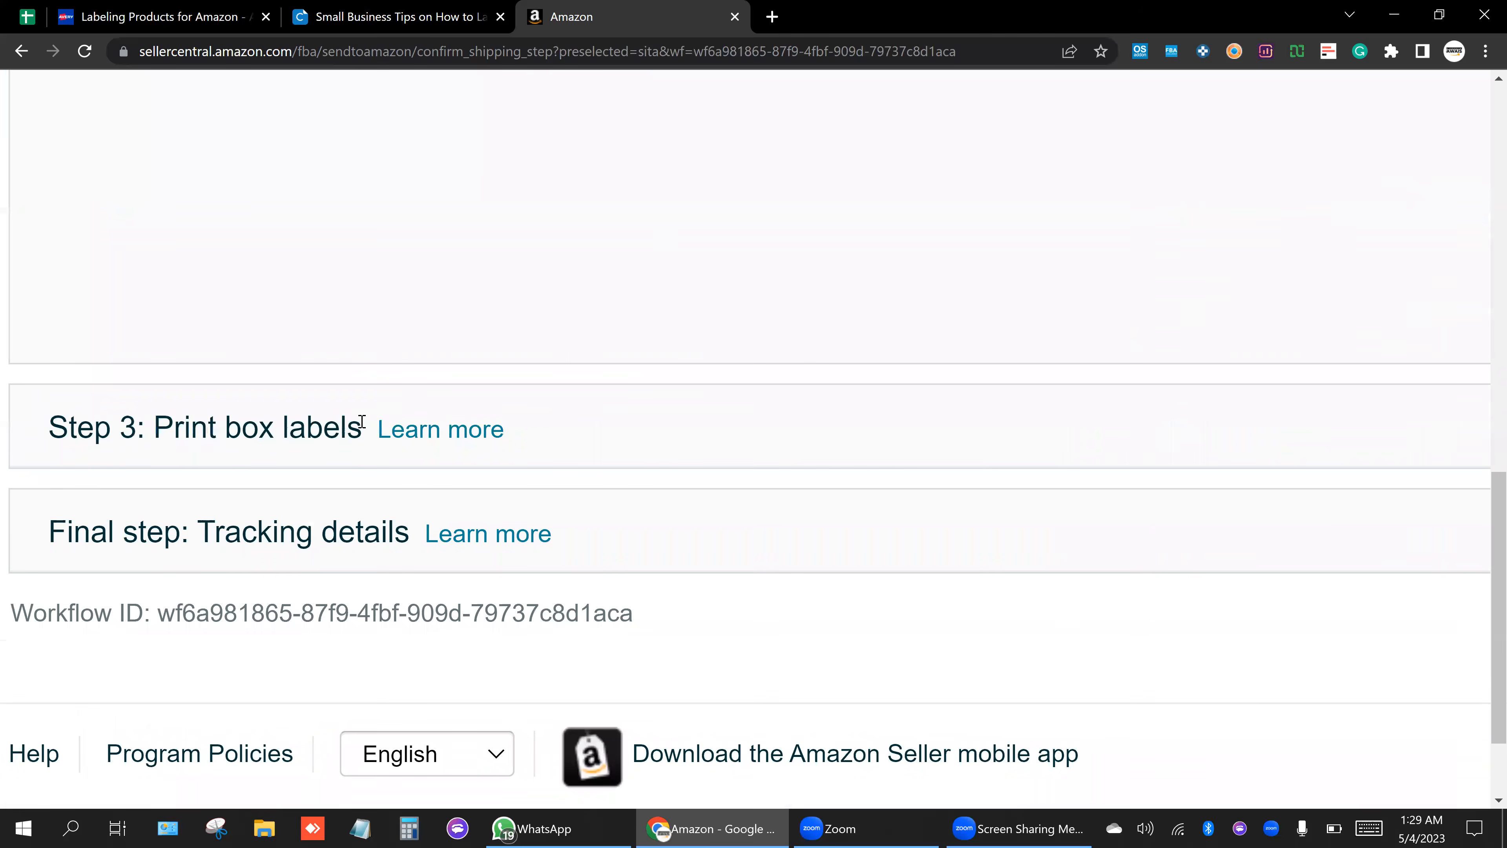
scroll(710, 362, up, 5)
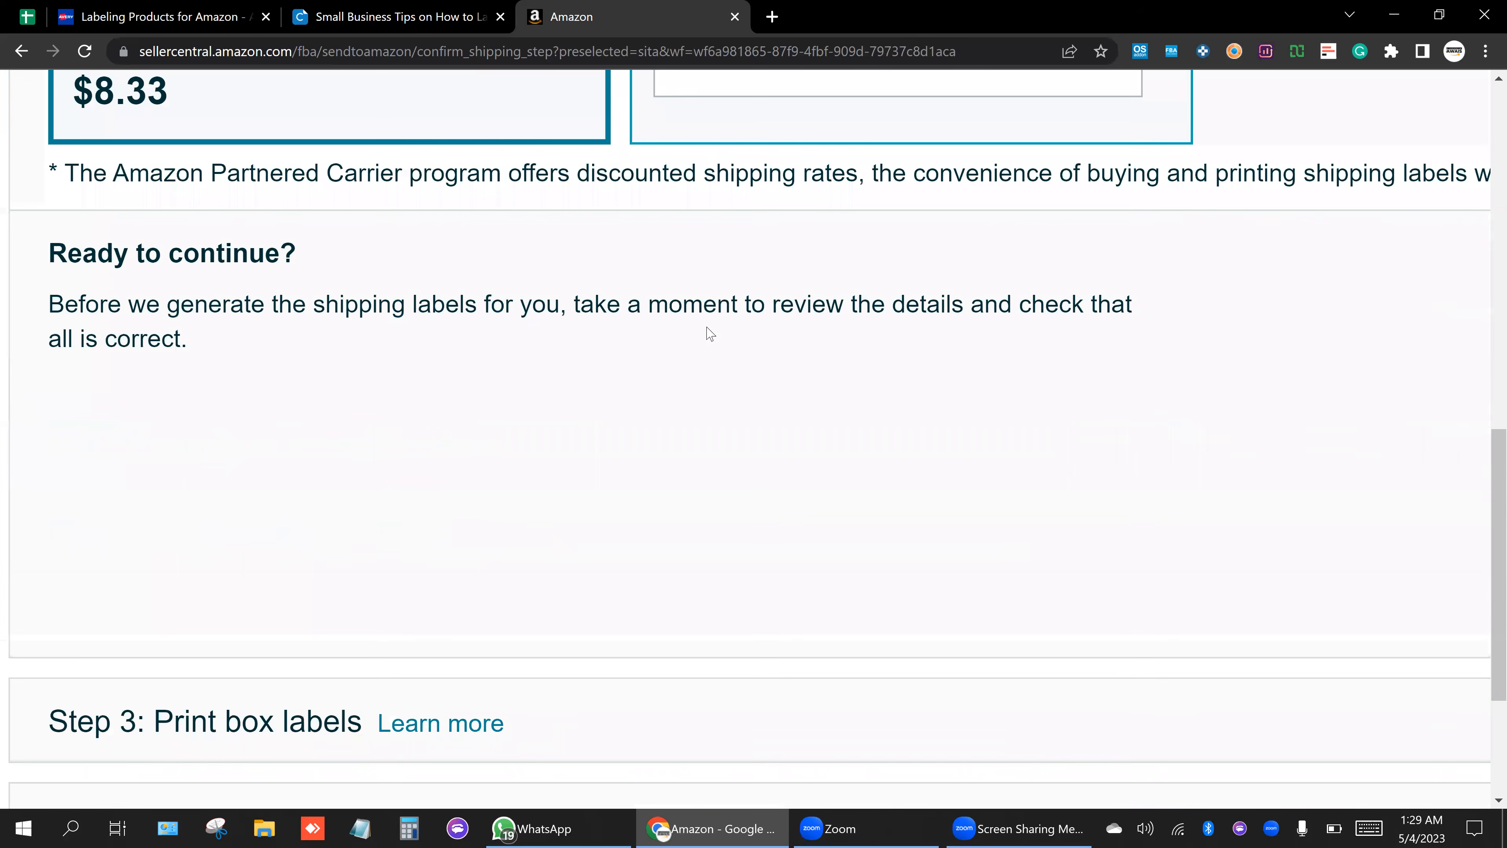
scroll(710, 334, down, 1)
scroll(670, 136, down, 1)
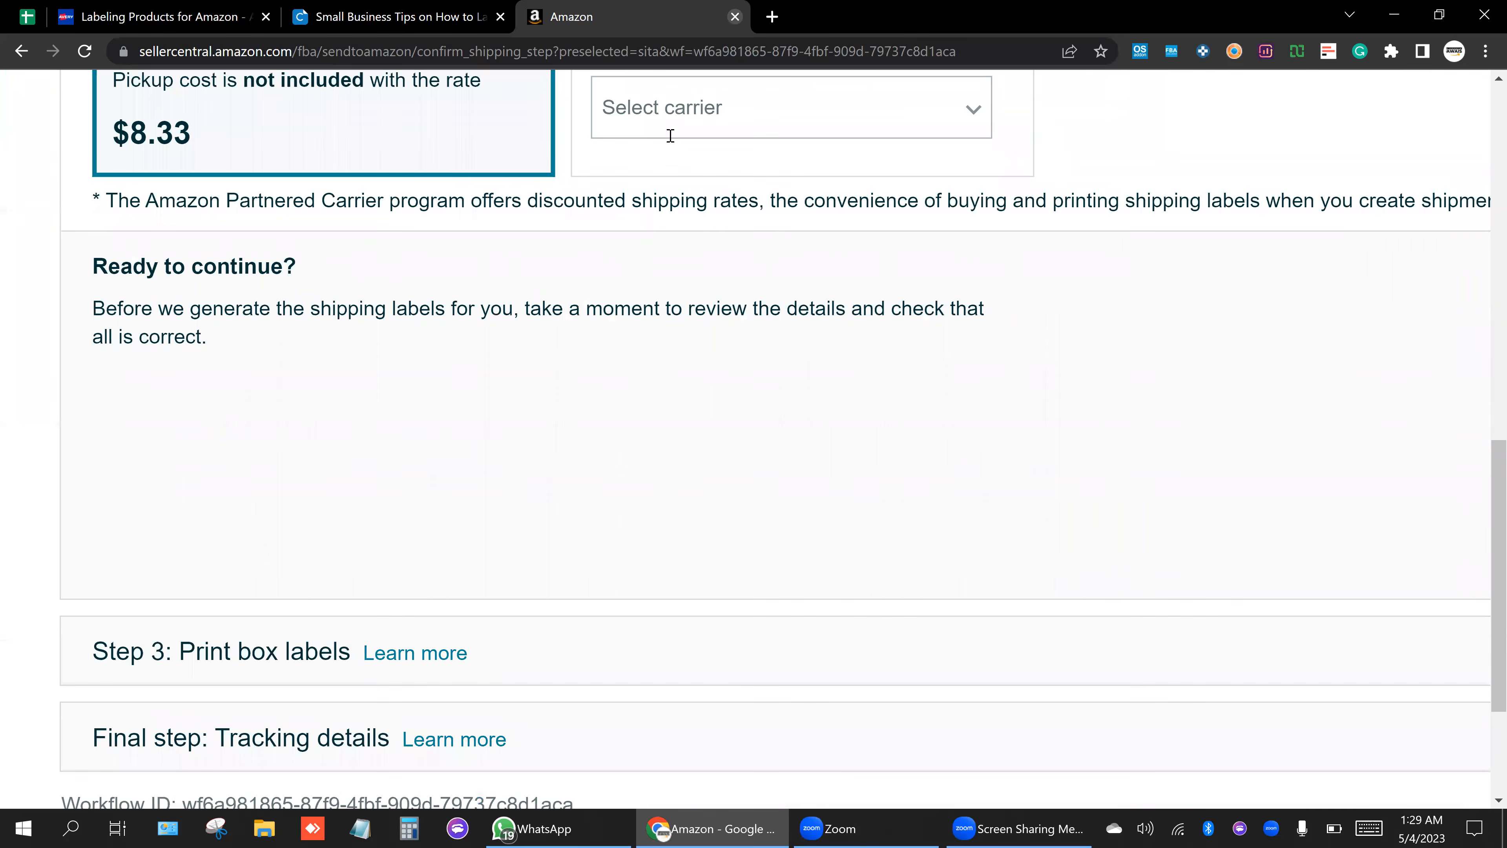
Close the shipment page and search Google Images for "amazon box label ups" in a new tab.
key(ctrl+w)
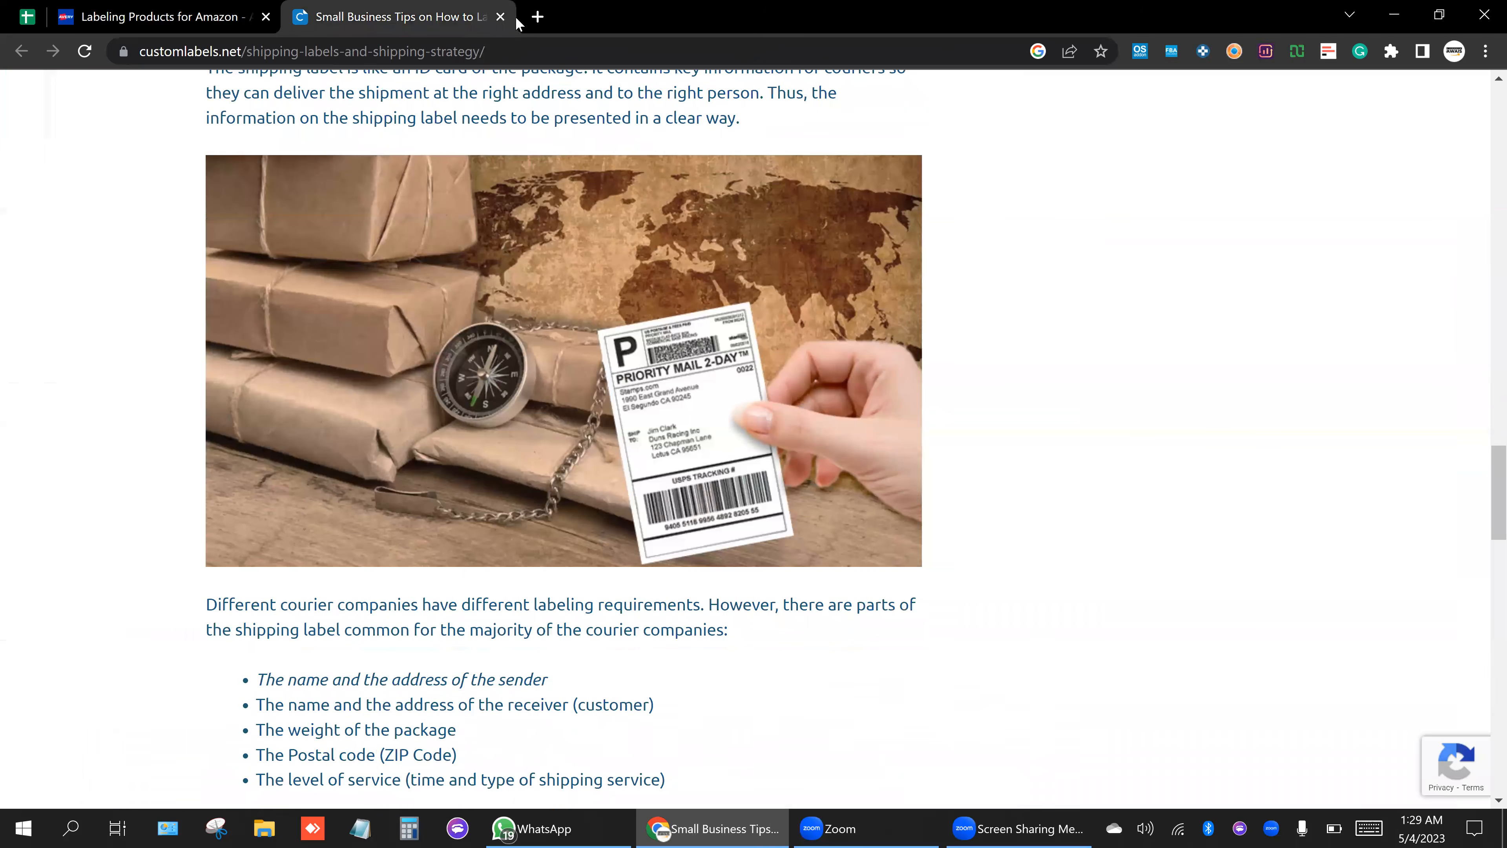
click(535, 18)
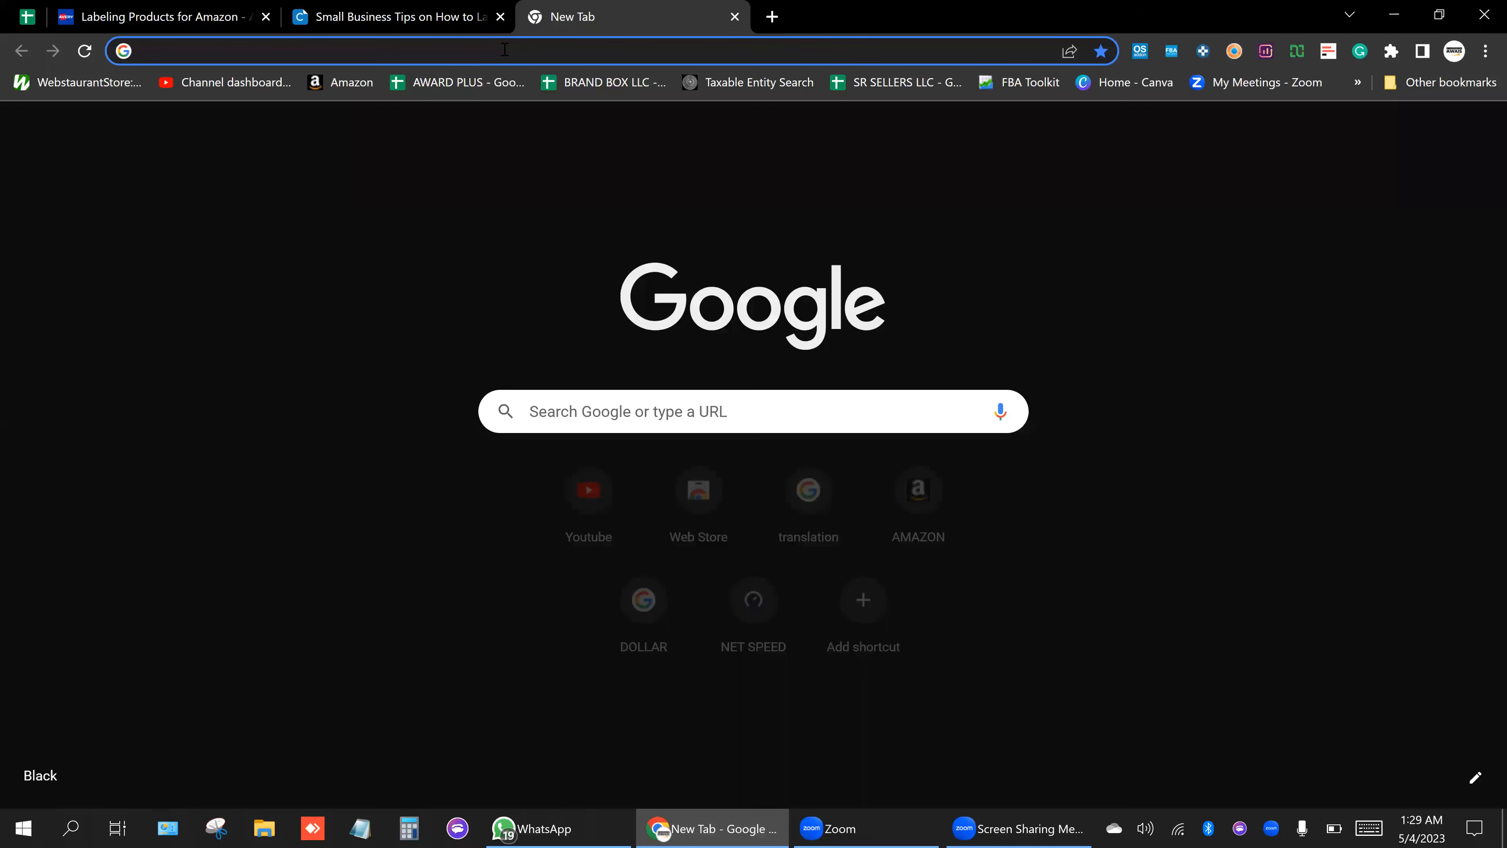
click(505, 50)
text(a)
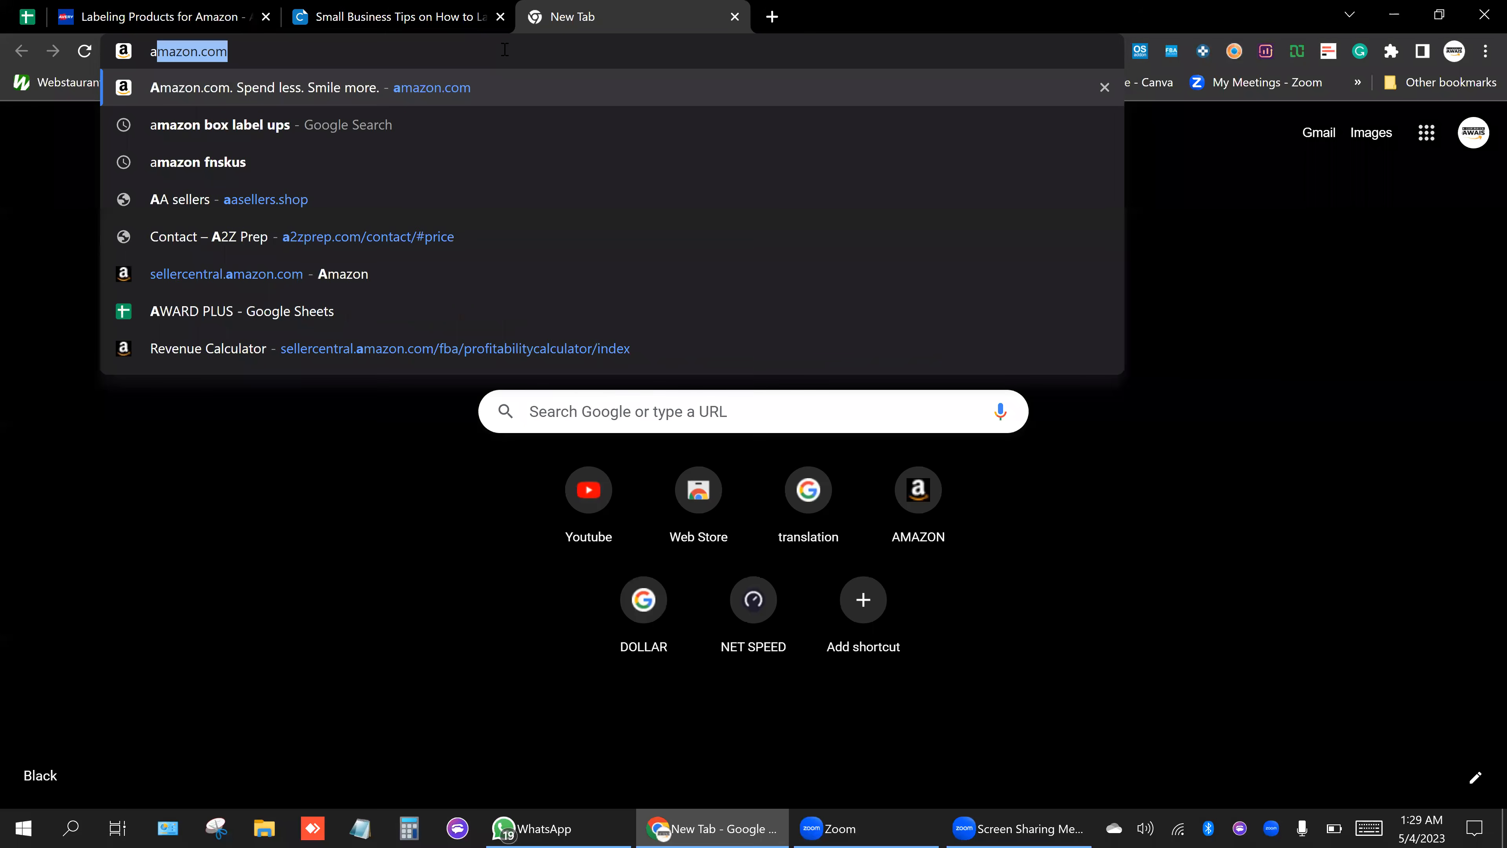
text(mazon bo)
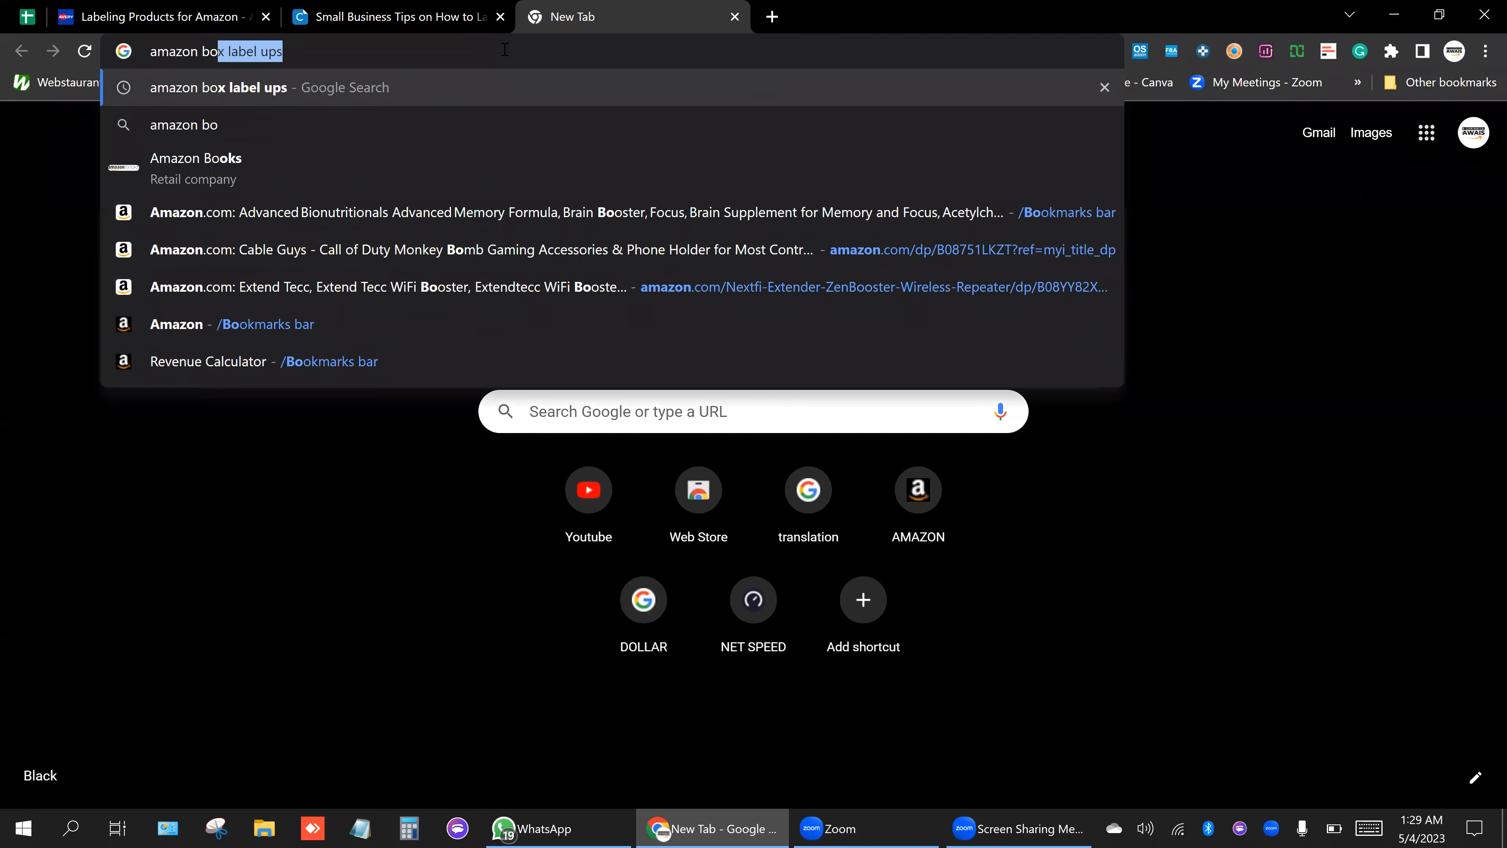
text(x label)
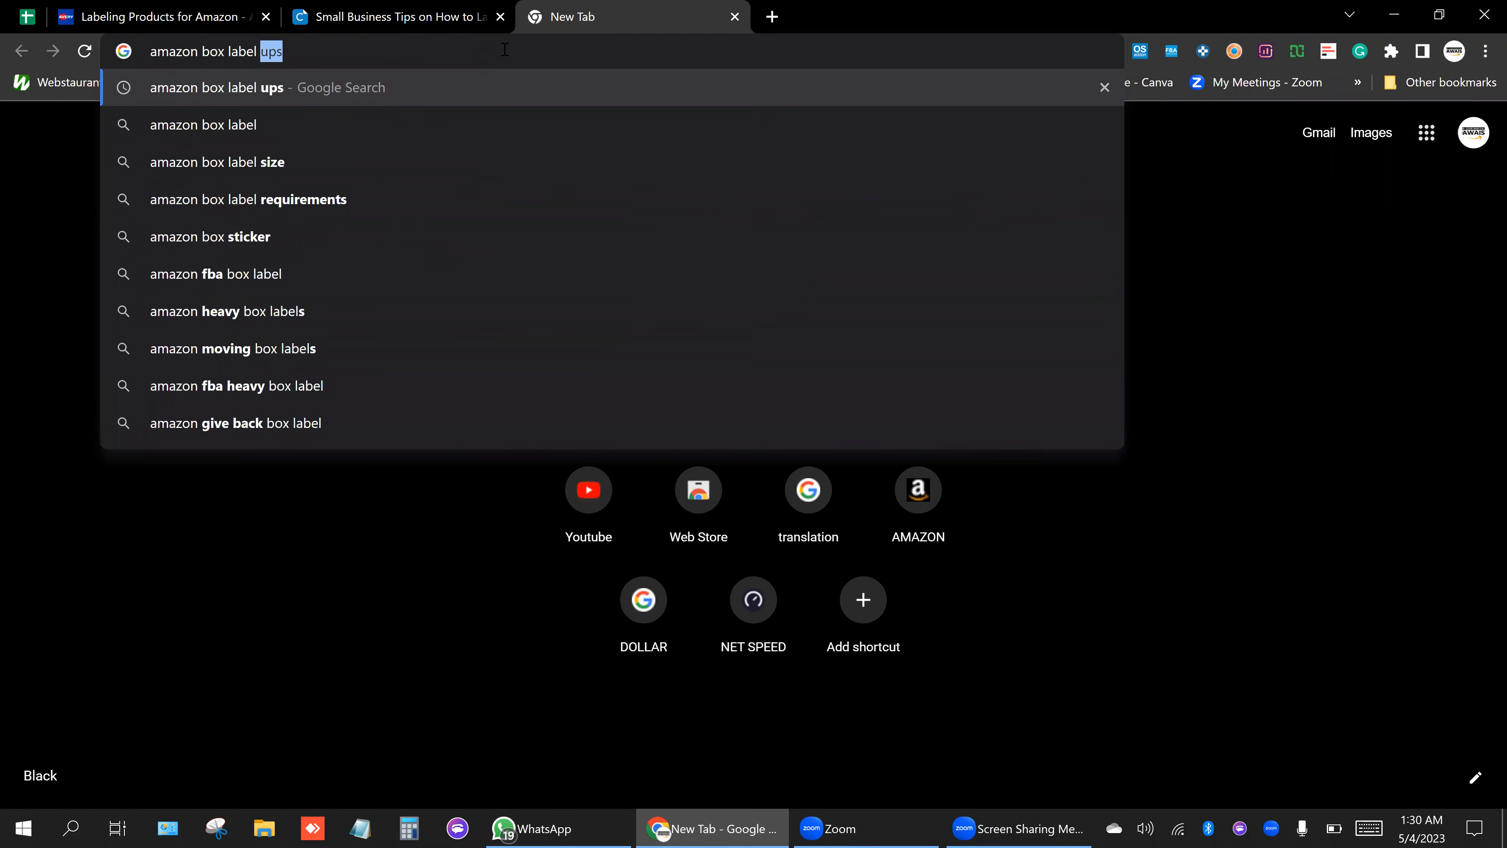
click(250, 95)
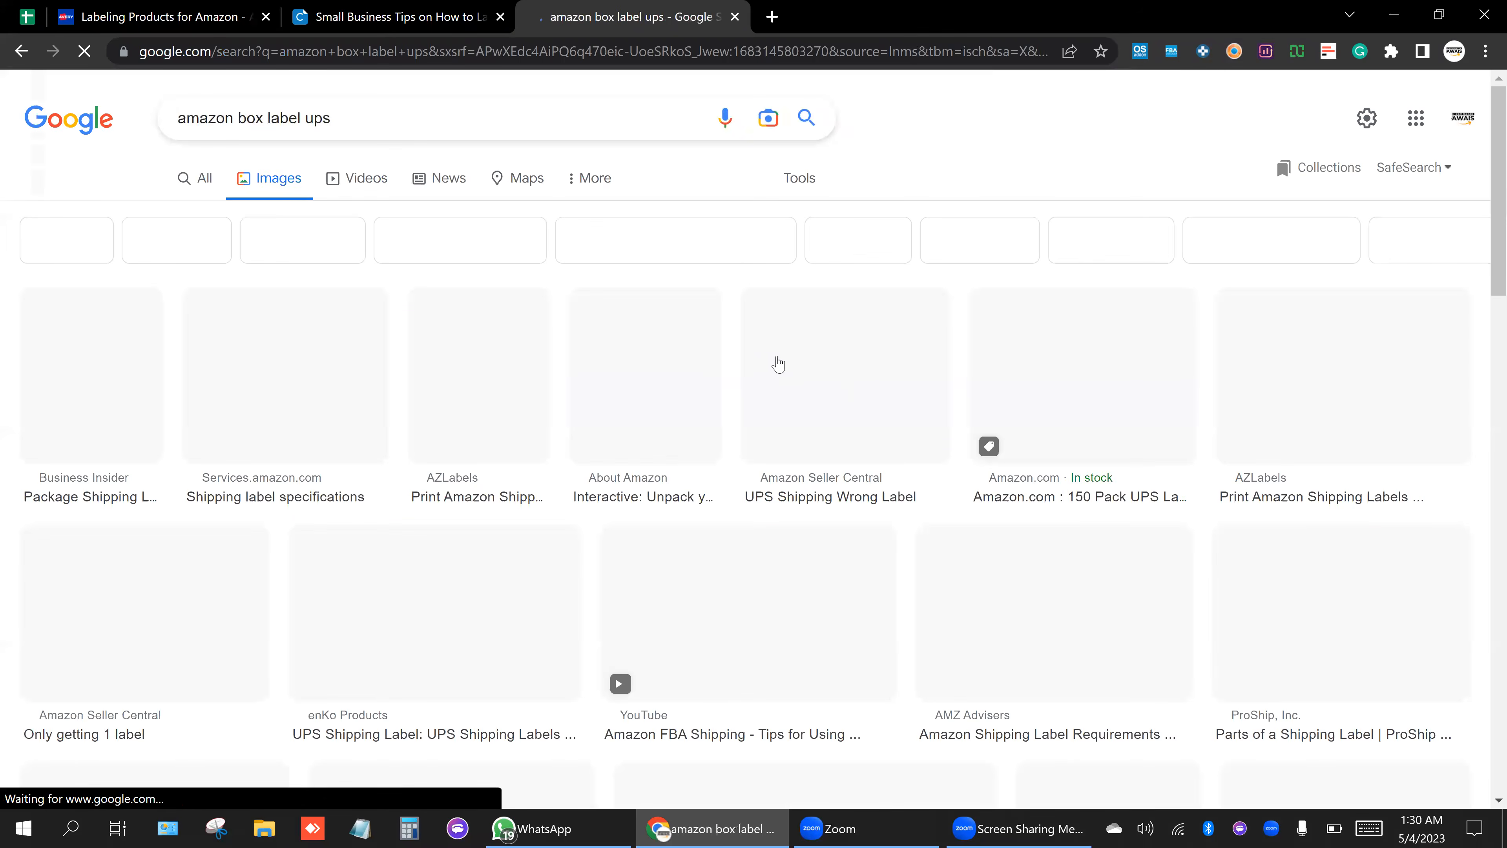
Enlarge the UPS Ground return label photo and the "Five Amazon FBA Labels That You Should Know About" image to examine the box labels.
scroll(793, 405, down, 2)
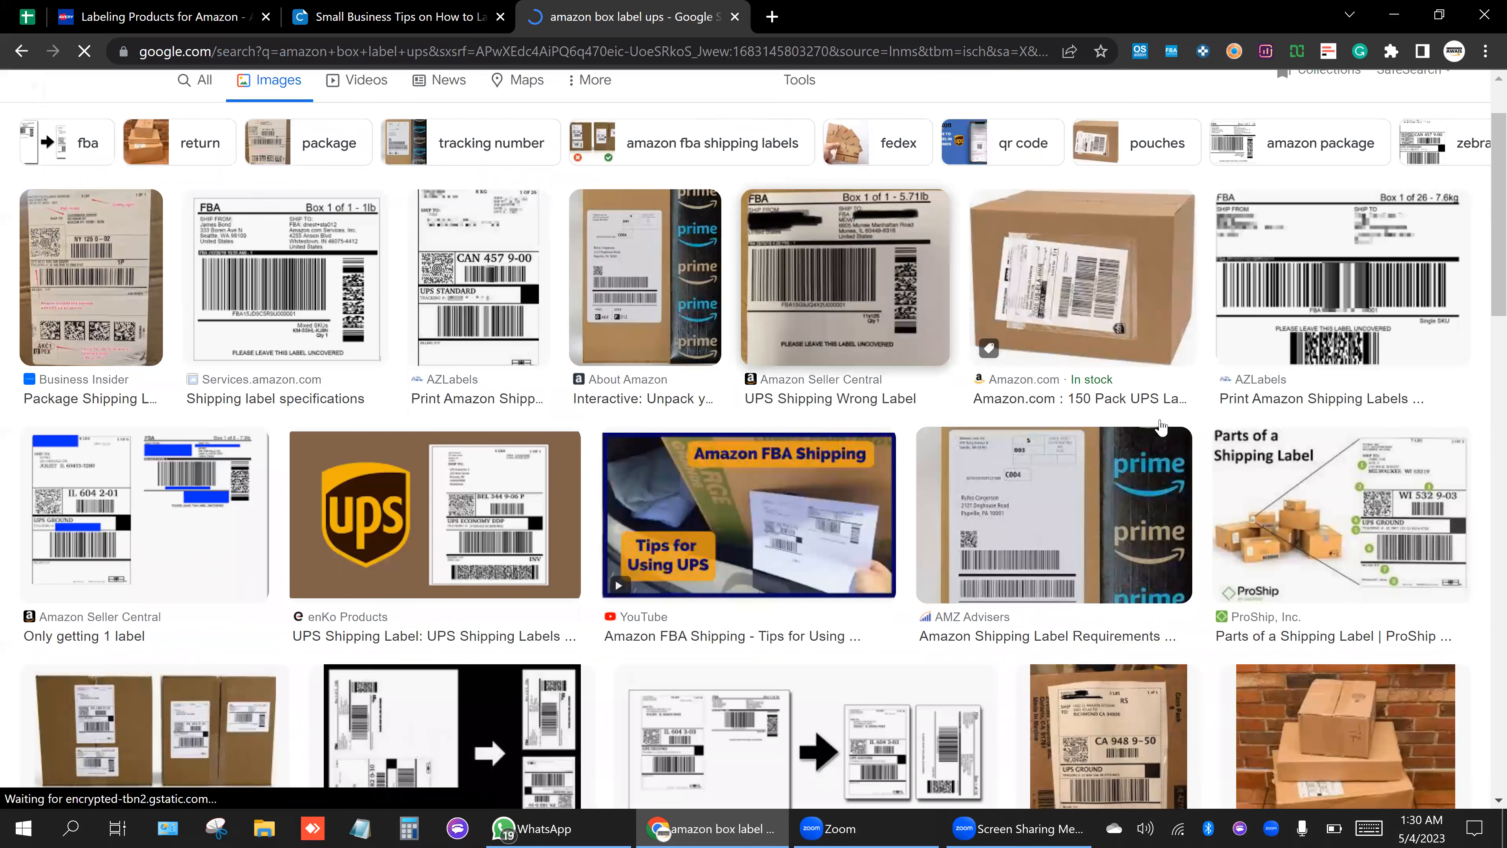
scroll(1121, 434, down, 5)
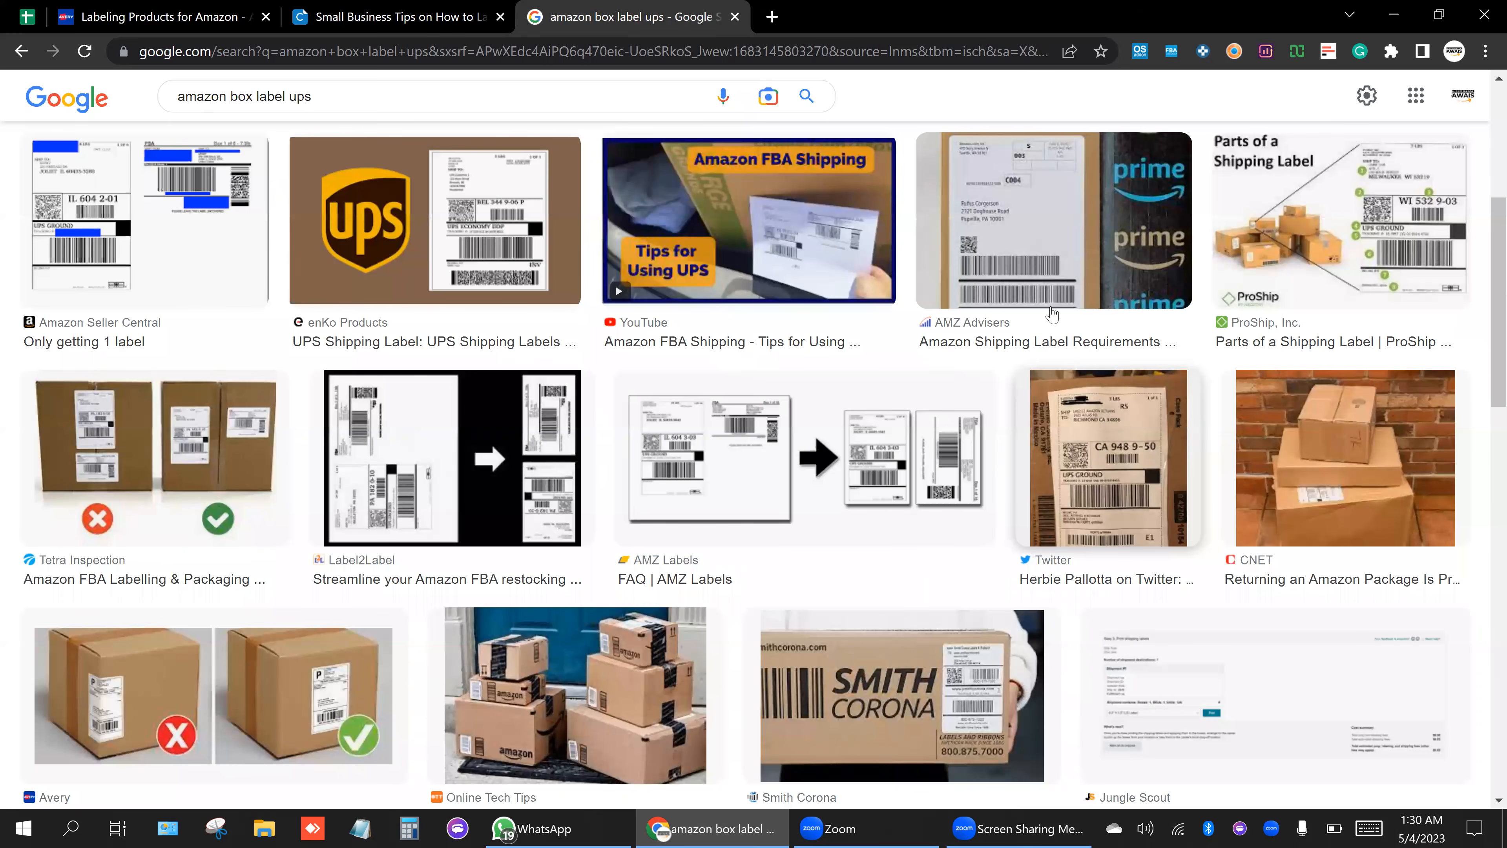
click(1190, 433)
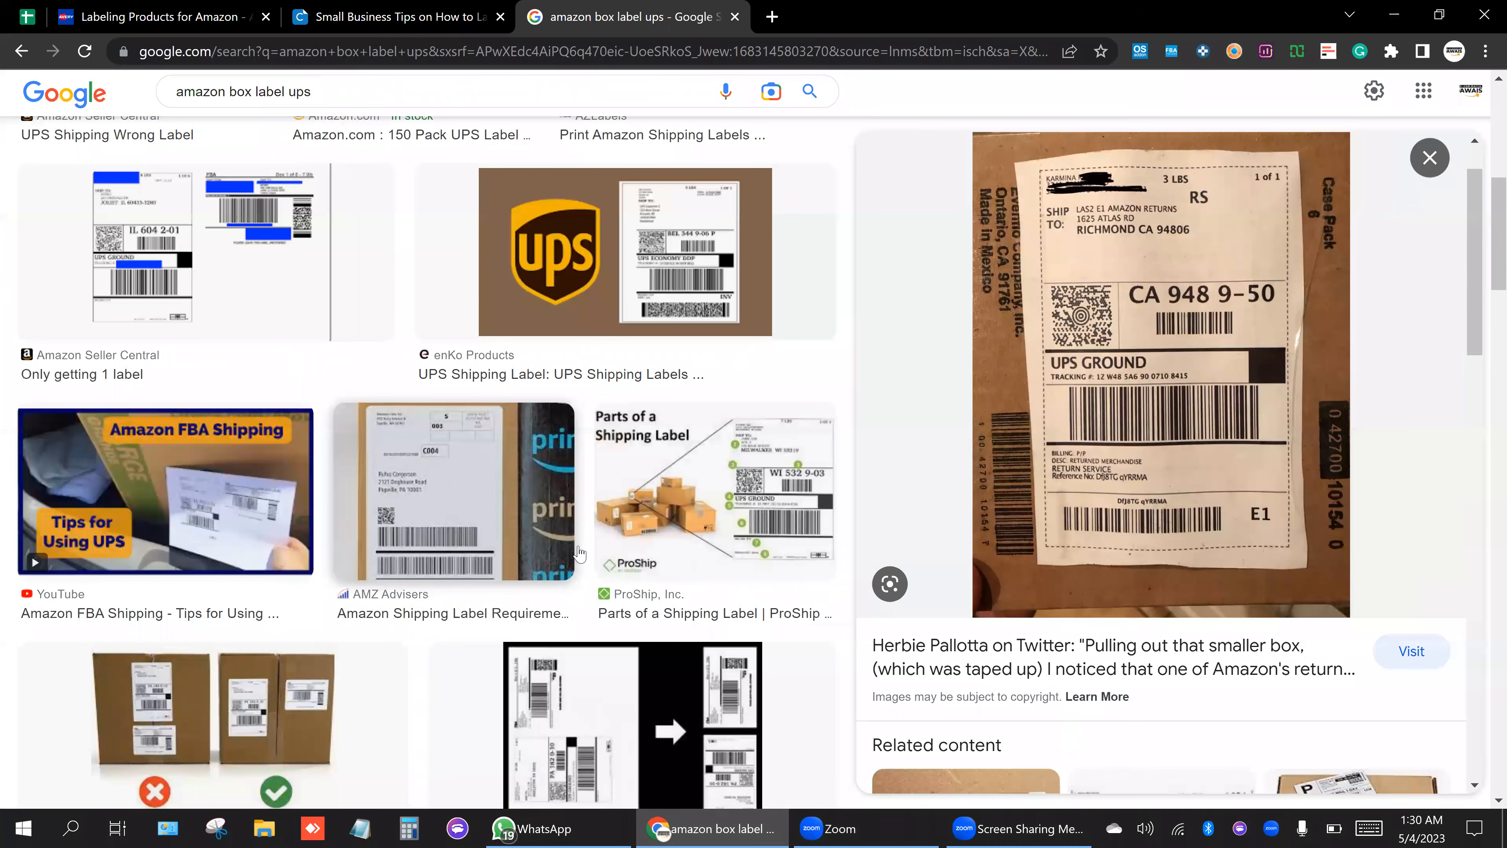
scroll(452, 543, down, 7)
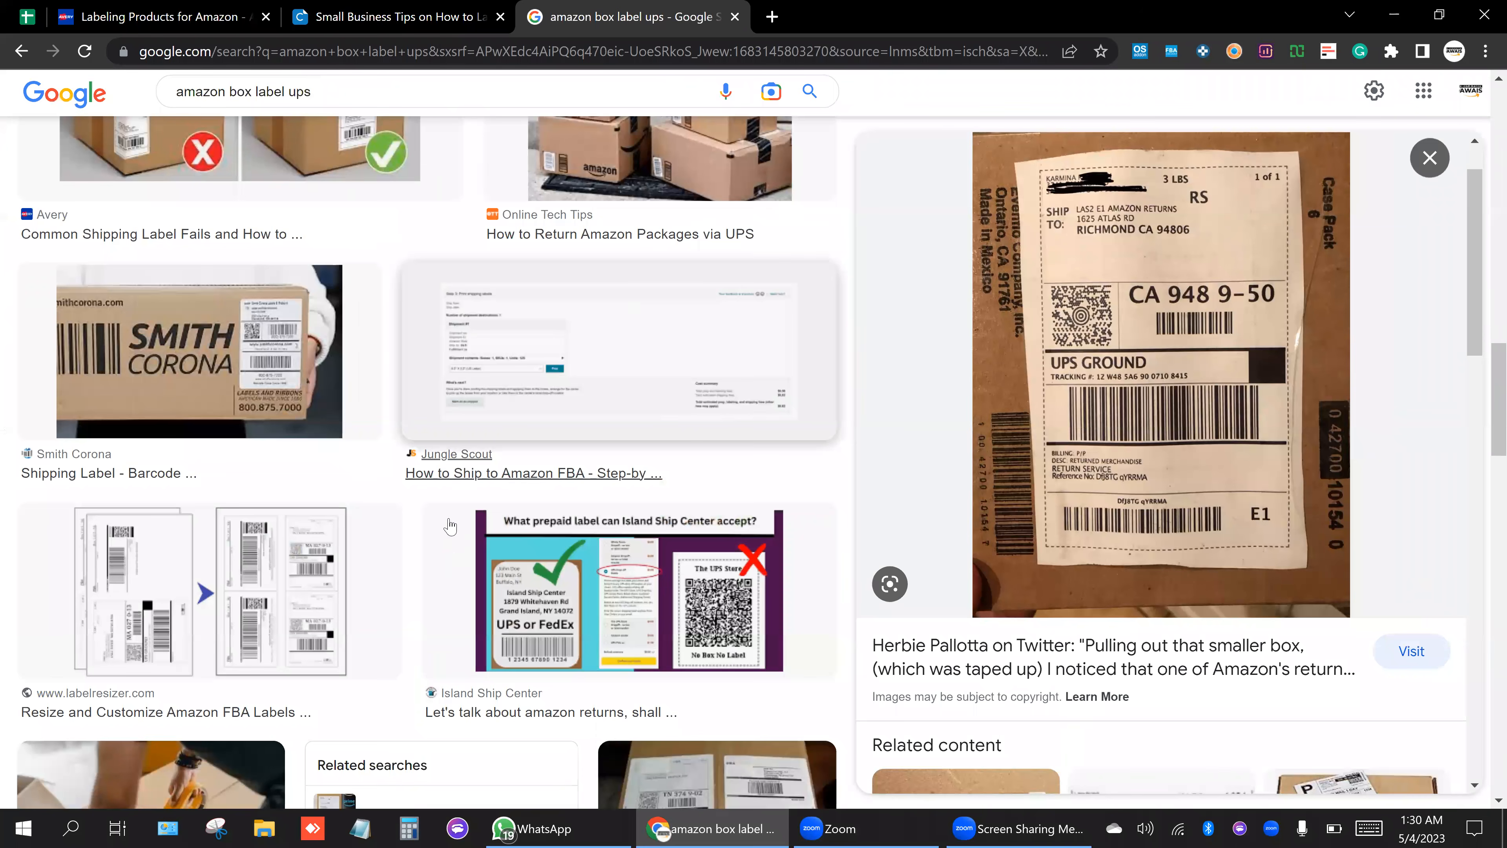
scroll(704, 375, down, 6)
click(822, 452)
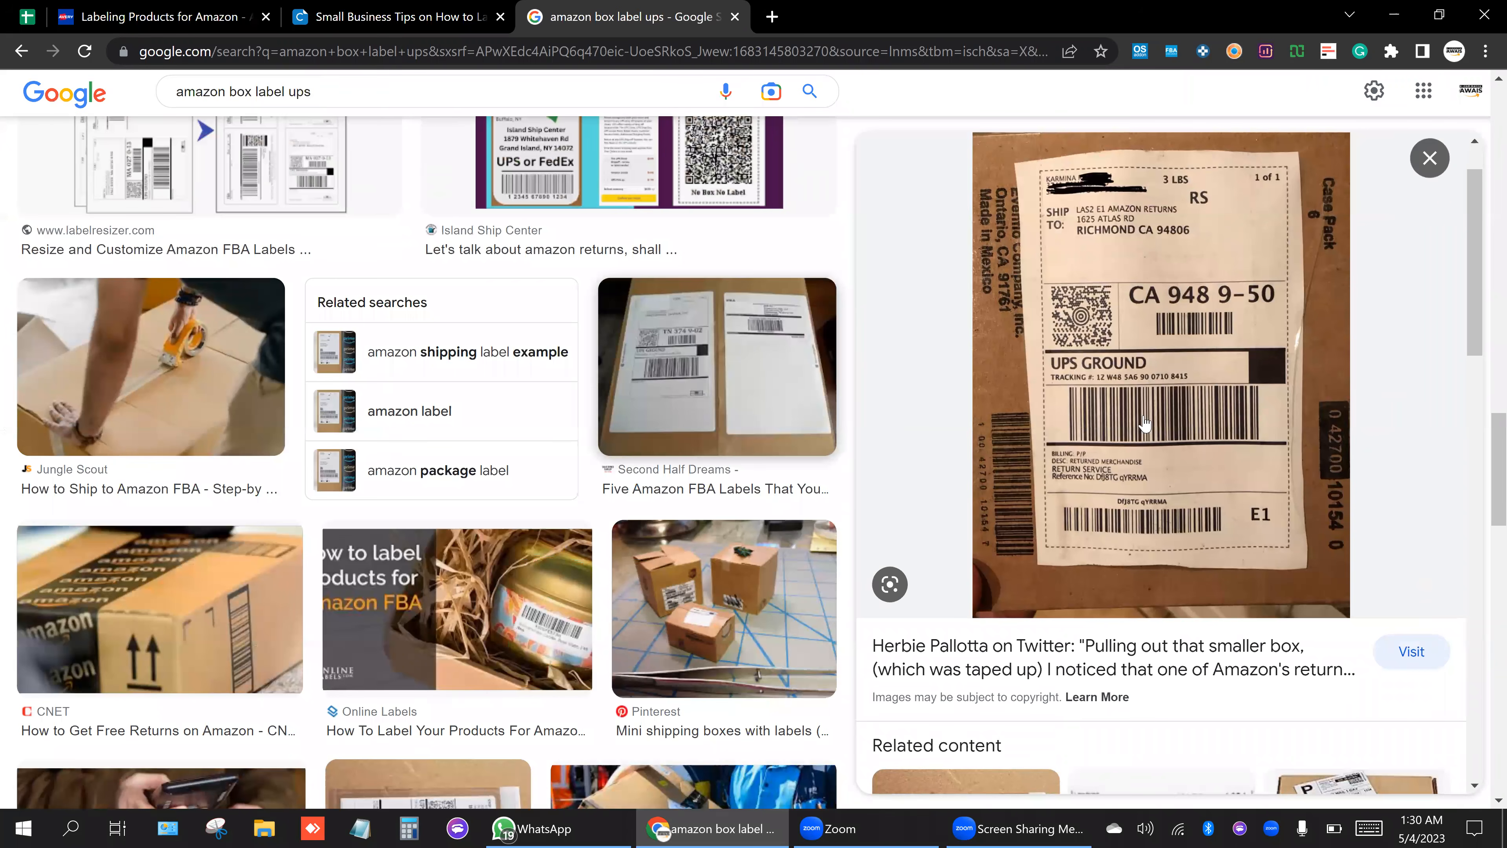
scroll(1275, 513, down, 3)
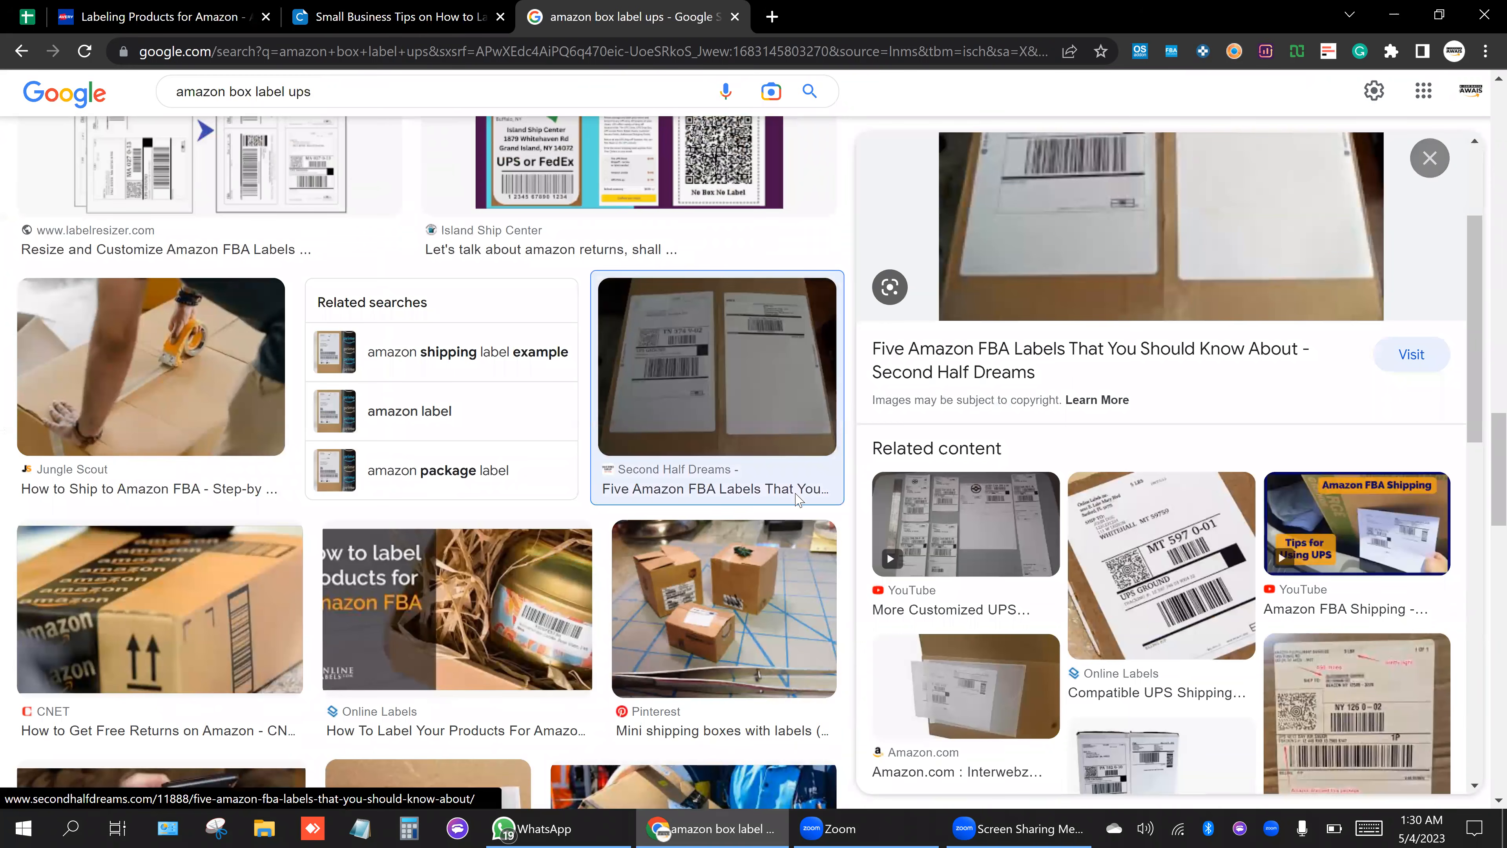
scroll(695, 530, down, 5)
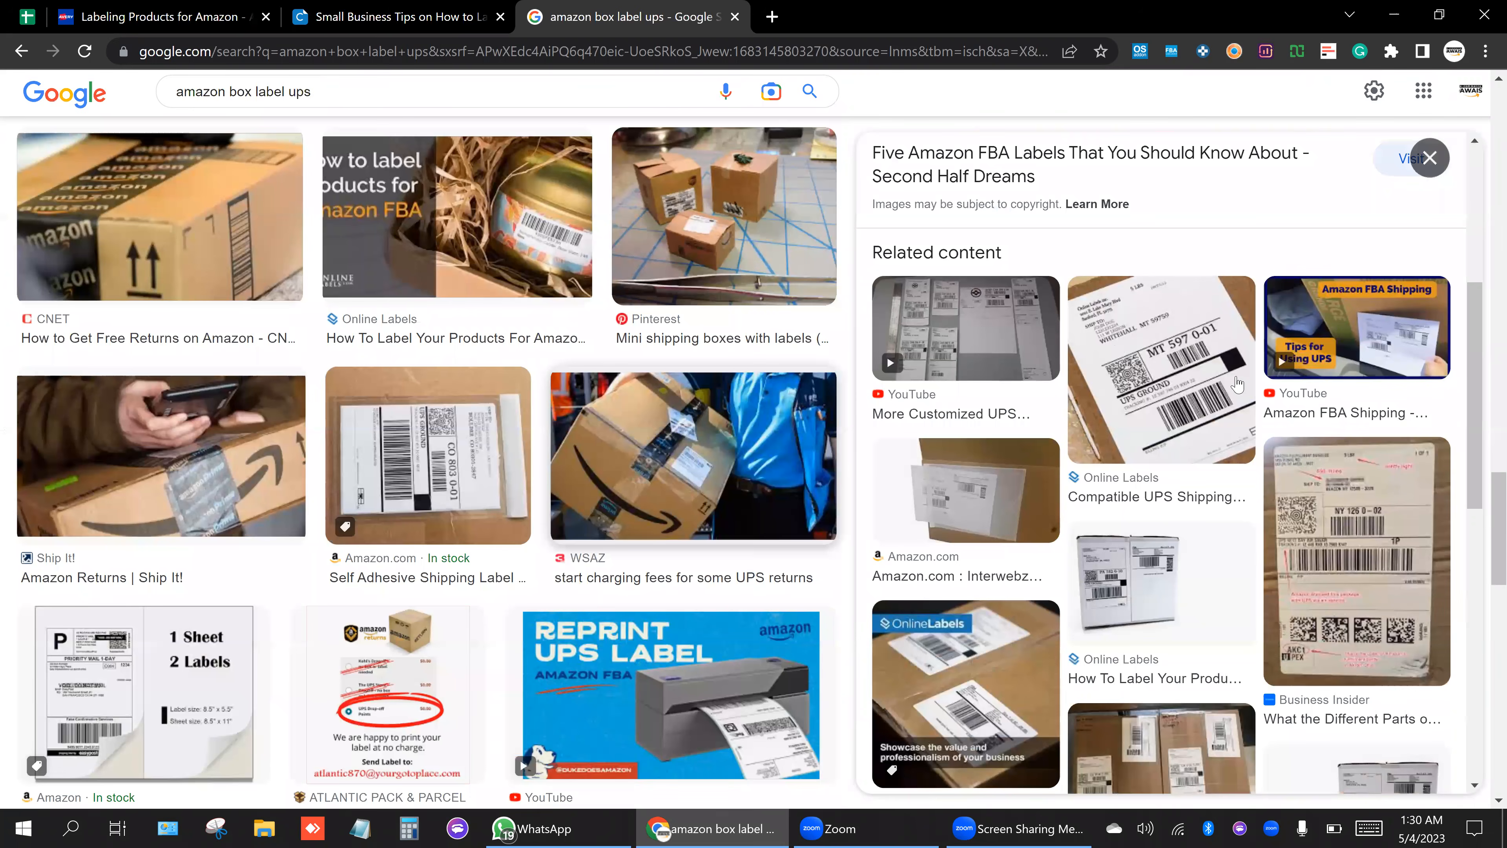
Browse more box label images, previewing the GeekWire and Best Life Amazon box photos, and close the image search.
scroll(456, 470, down, 8)
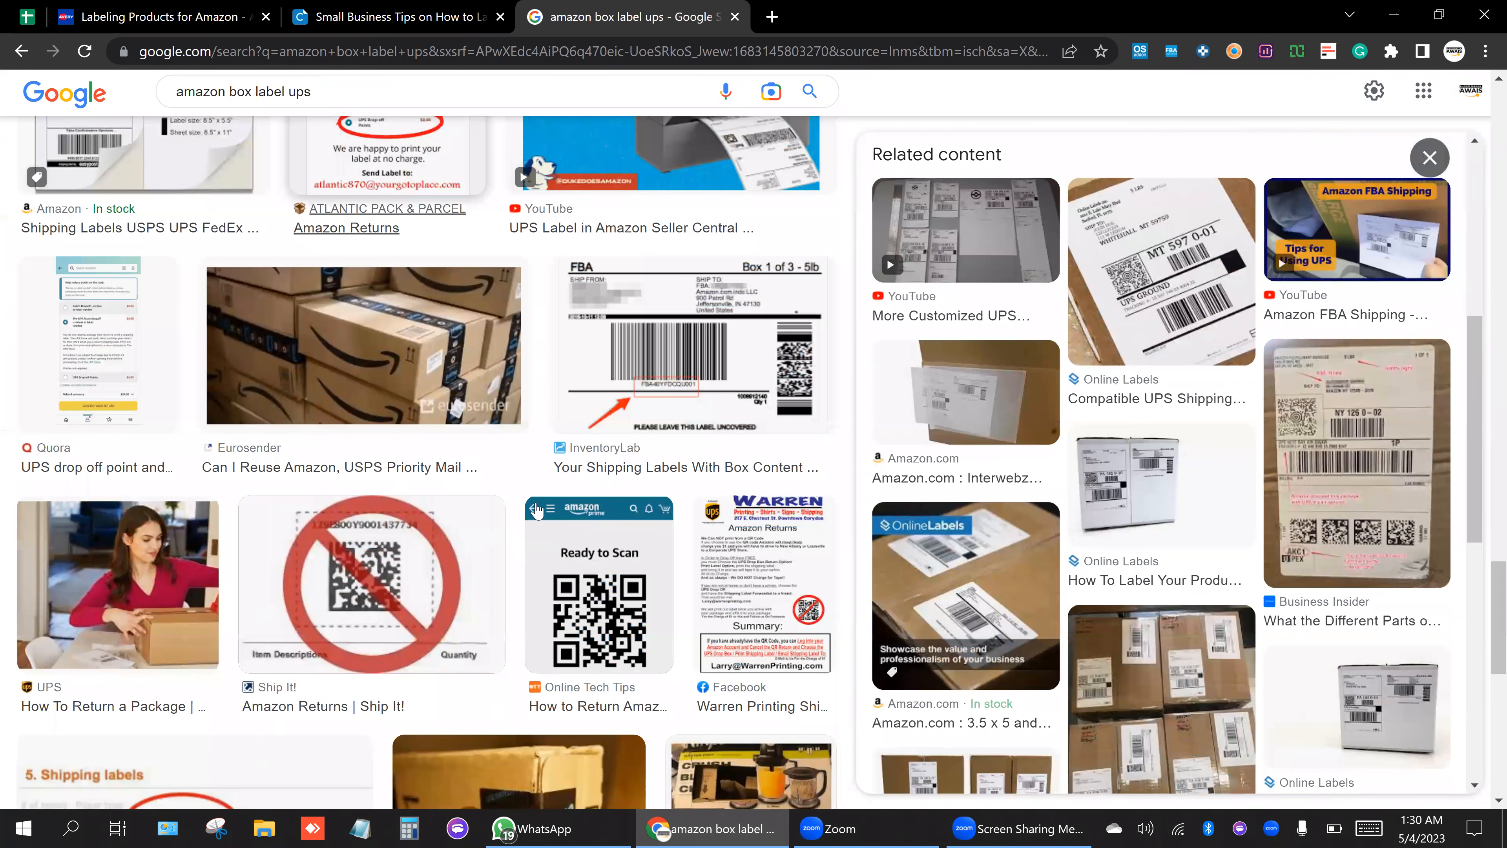
scroll(558, 501, down, 8)
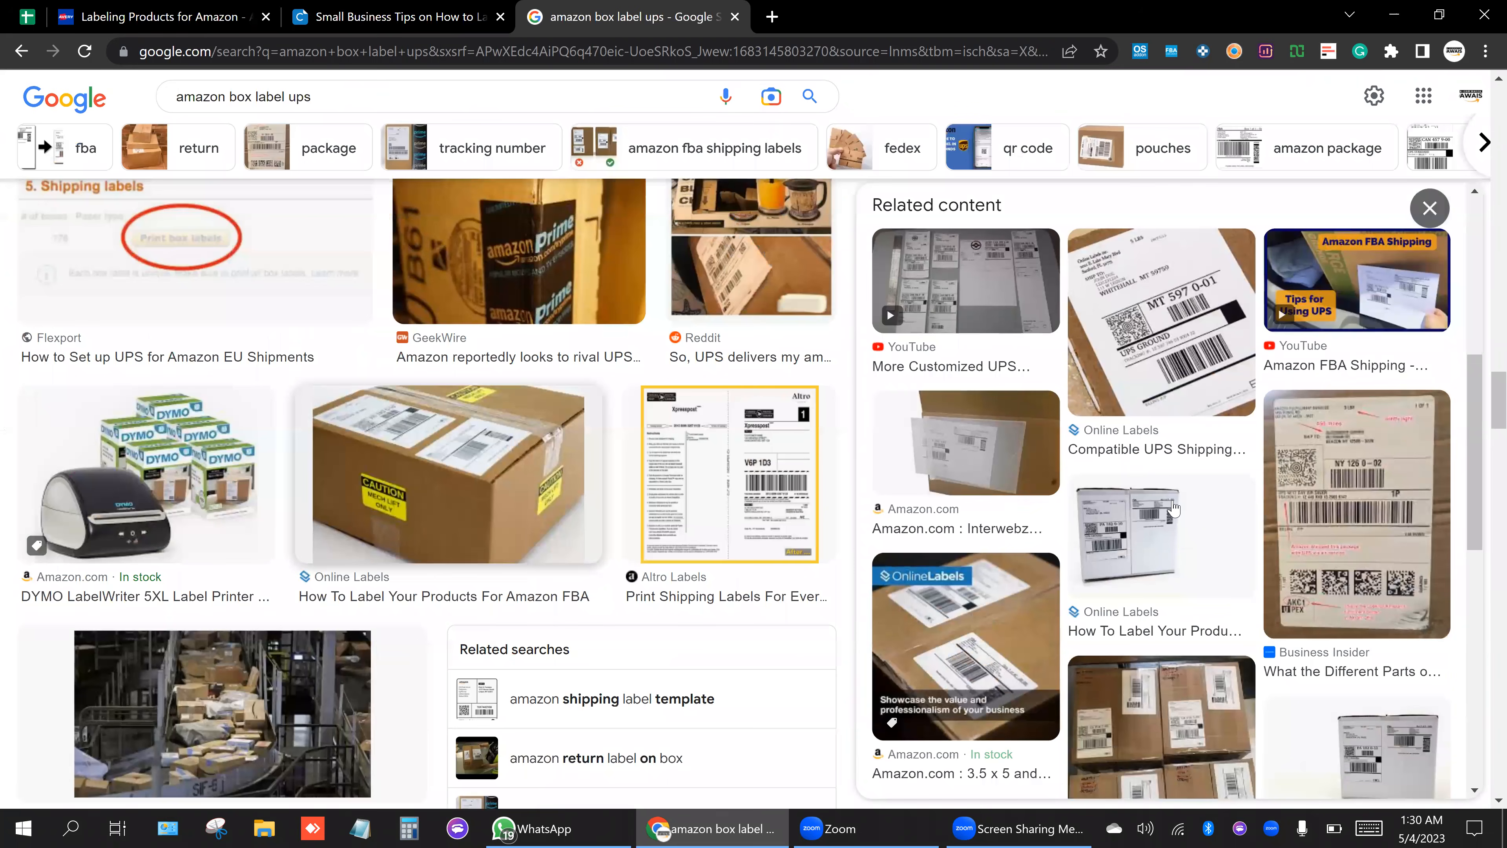
scroll(1128, 469, up, 5)
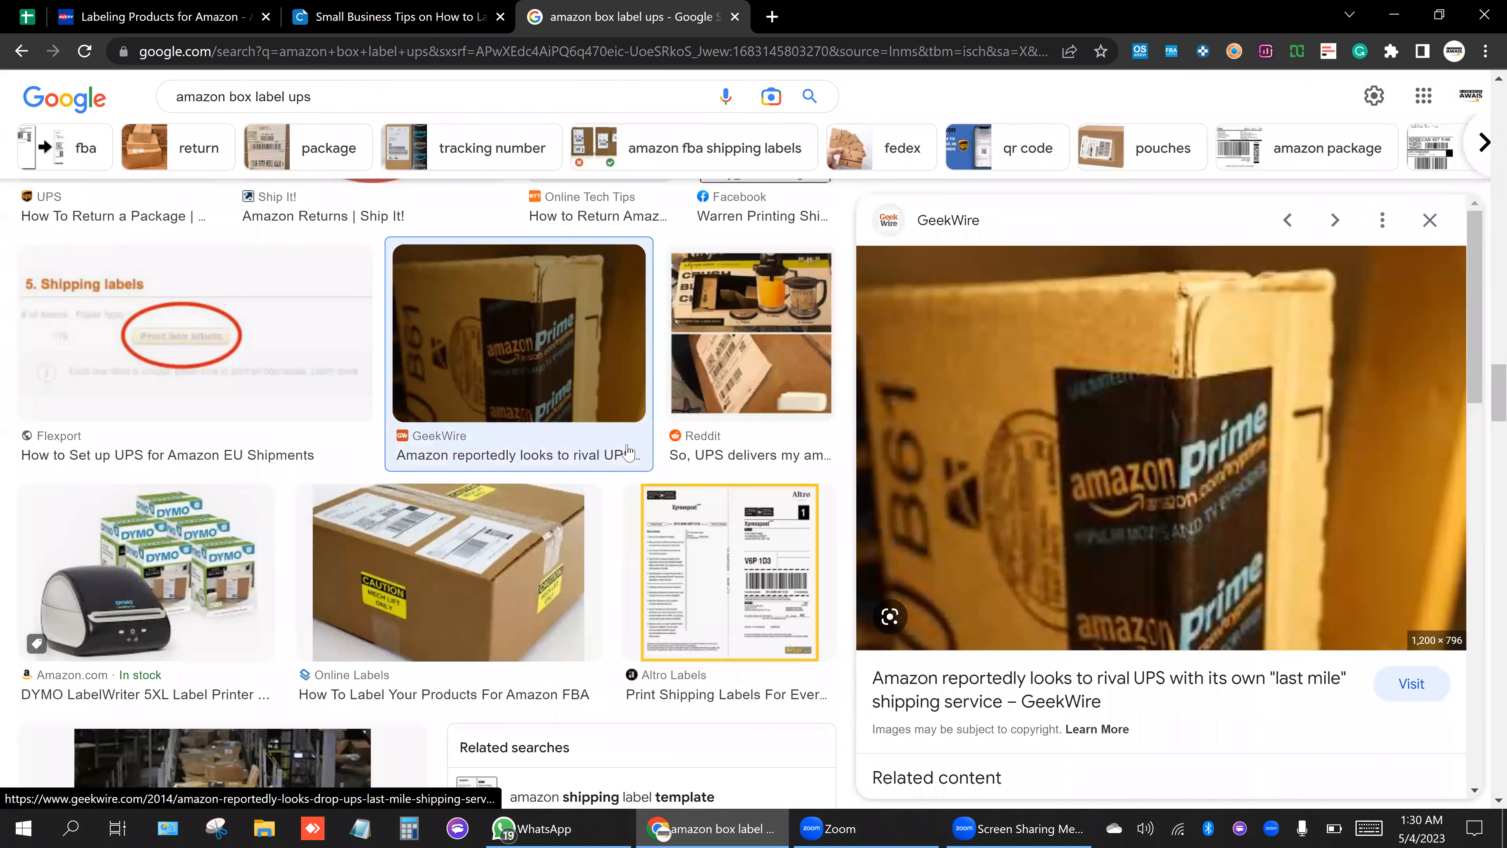
scroll(626, 469, down, 3)
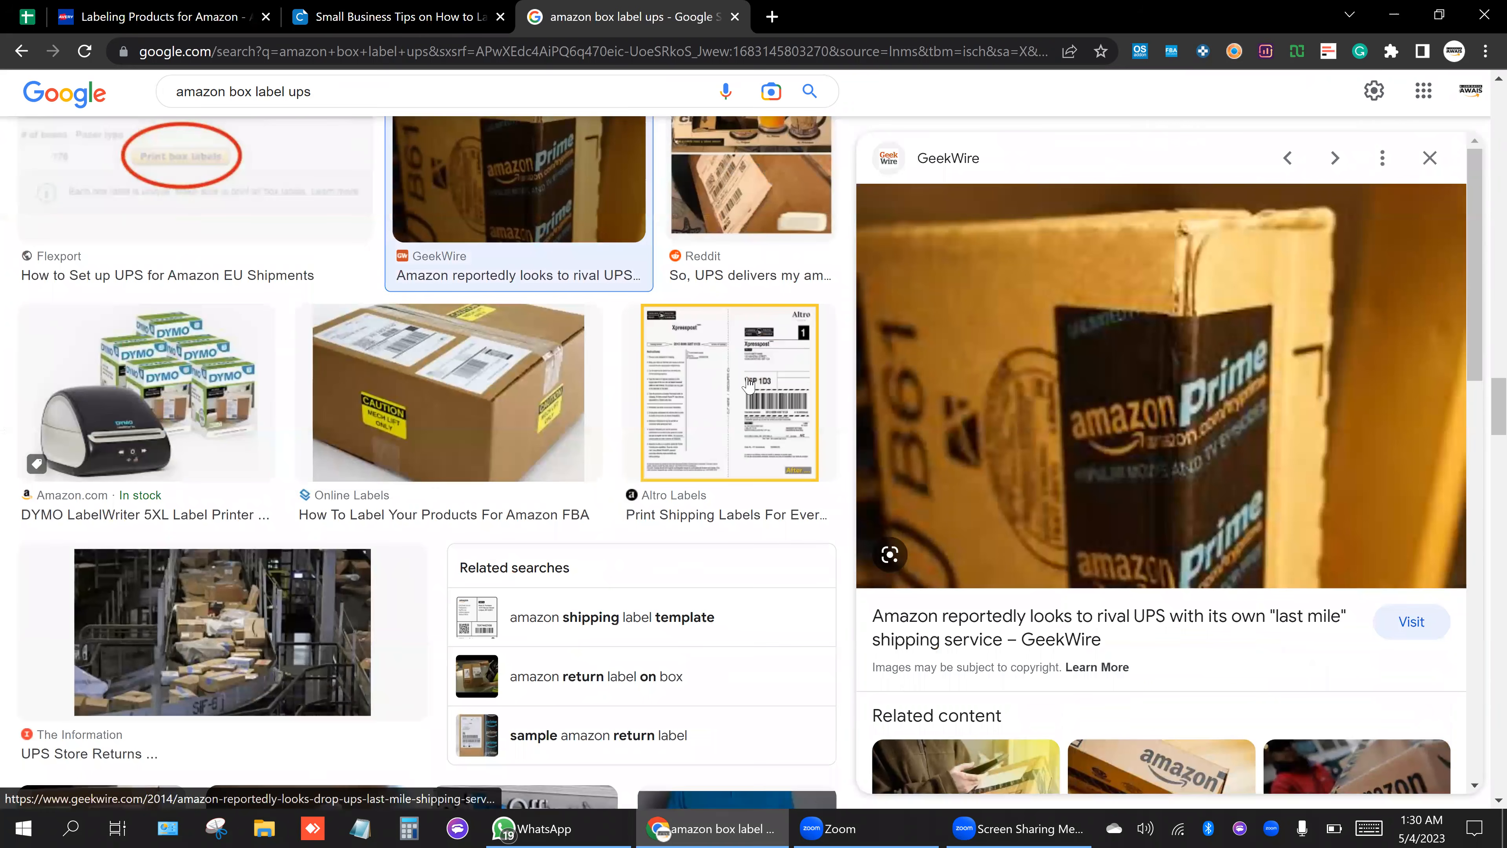
scroll(709, 384, down, 8)
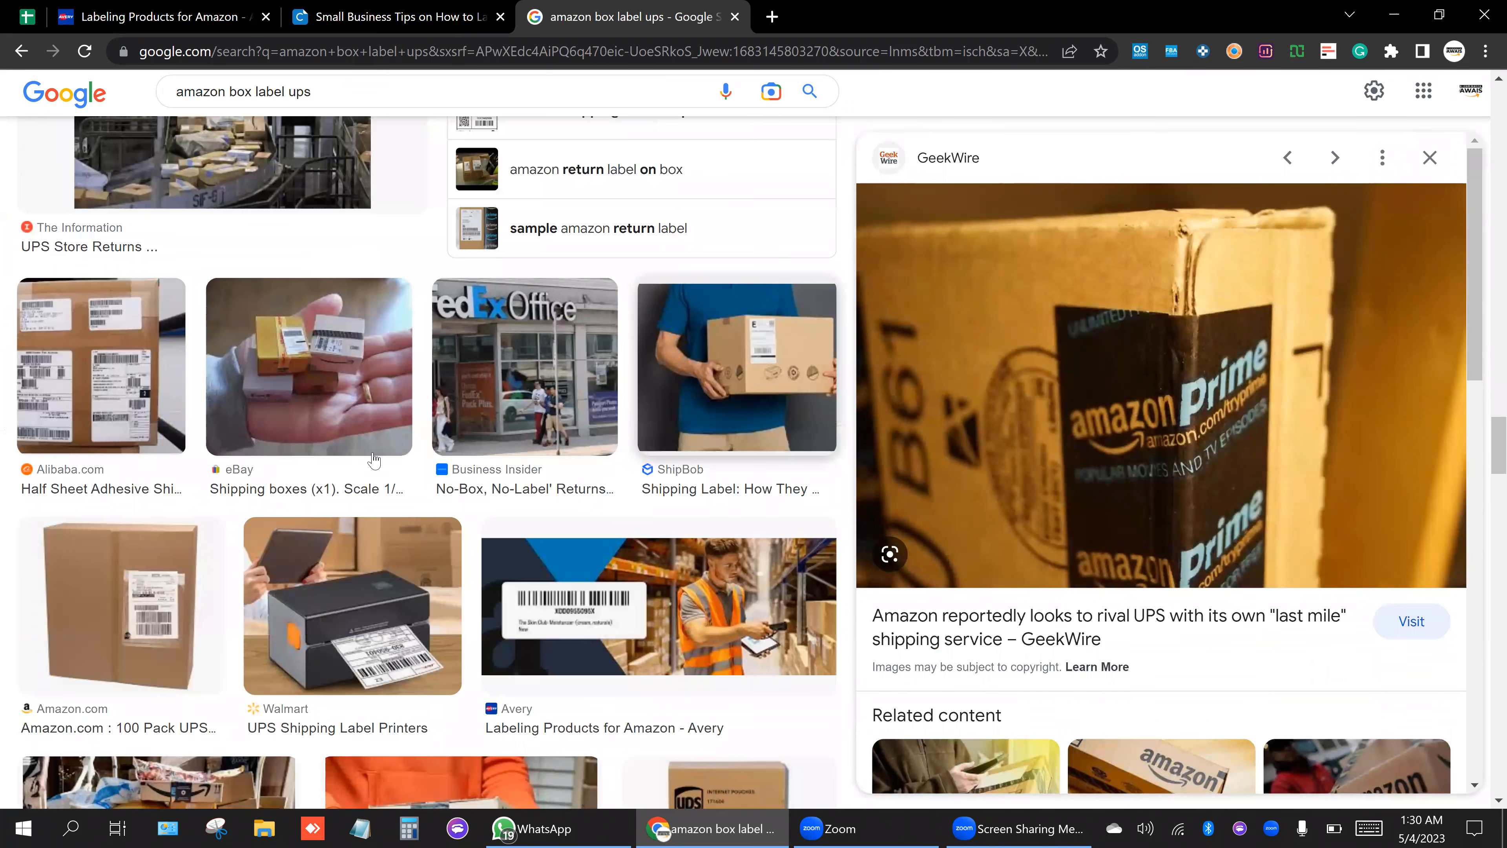
scroll(375, 457, down, 6)
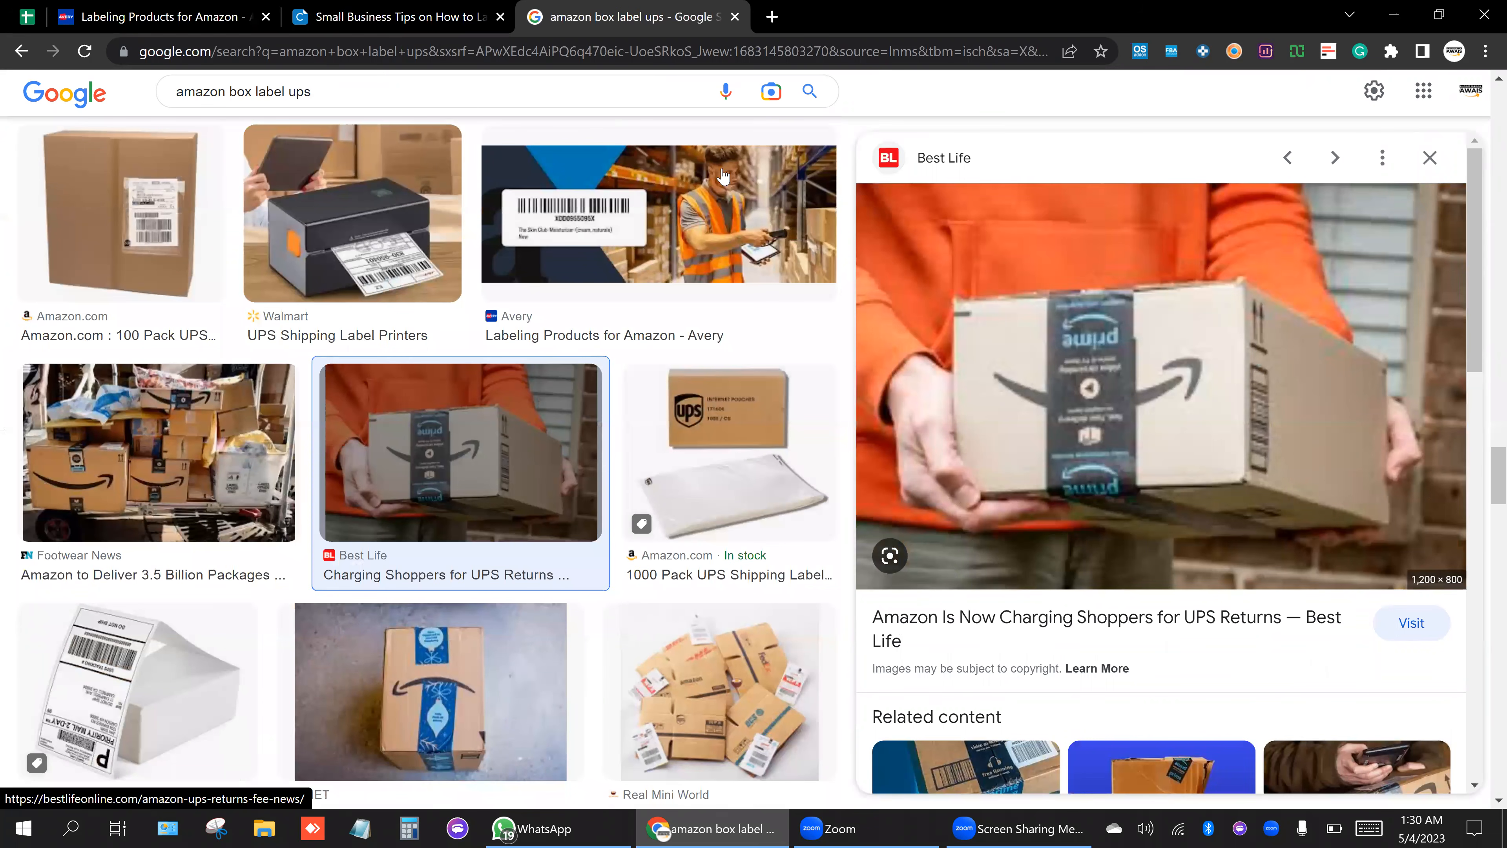
click(734, 18)
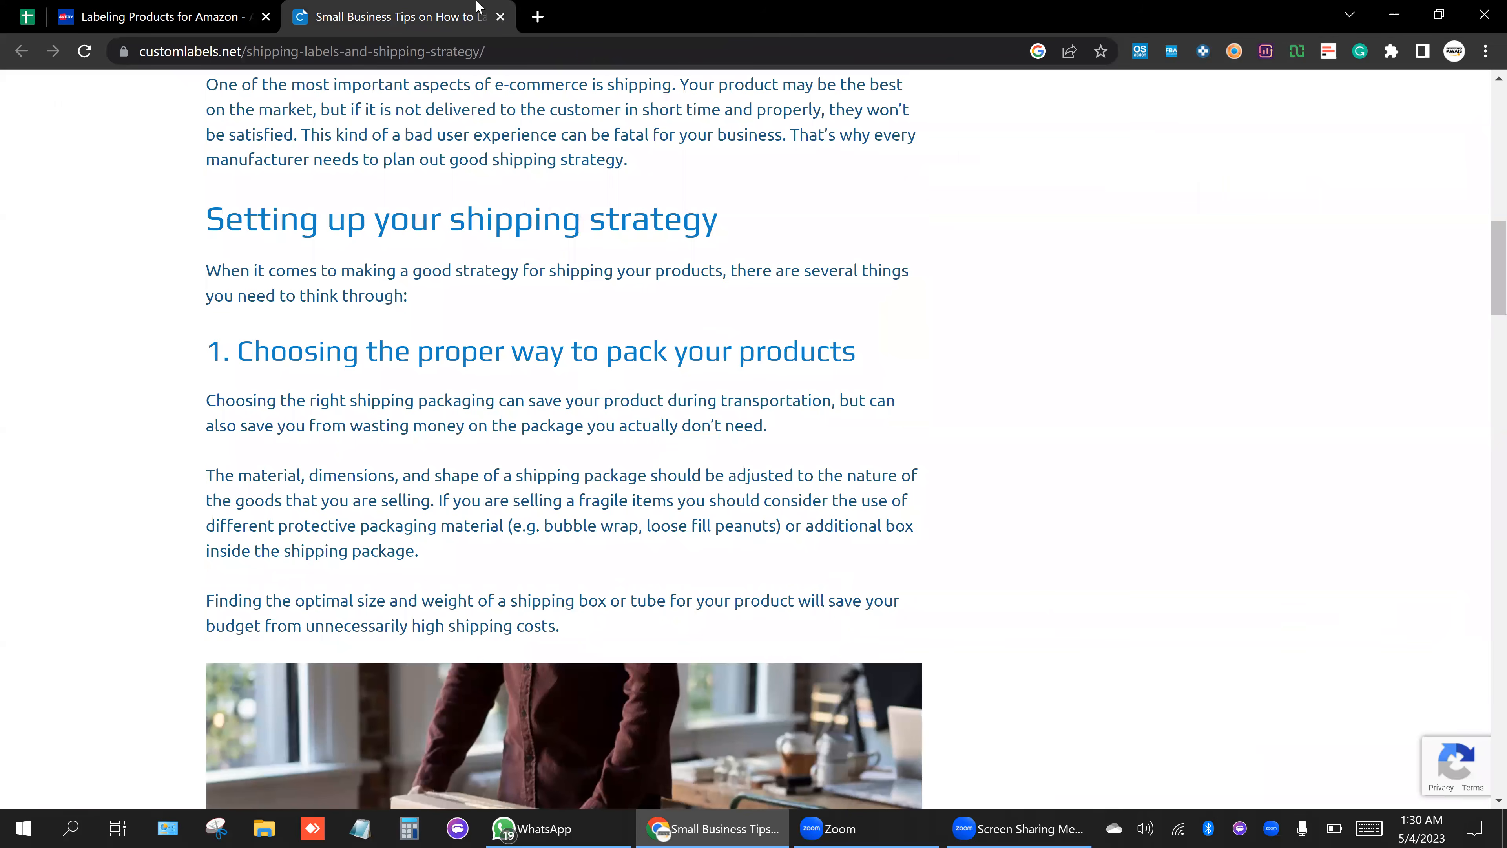
Open the Amazon Seller Central home page in a new tab and close the two labeling article tabs.
scroll(595, 347, up, 20)
key(ctrl+t)
click(326, 84)
click(265, 16)
click(266, 17)
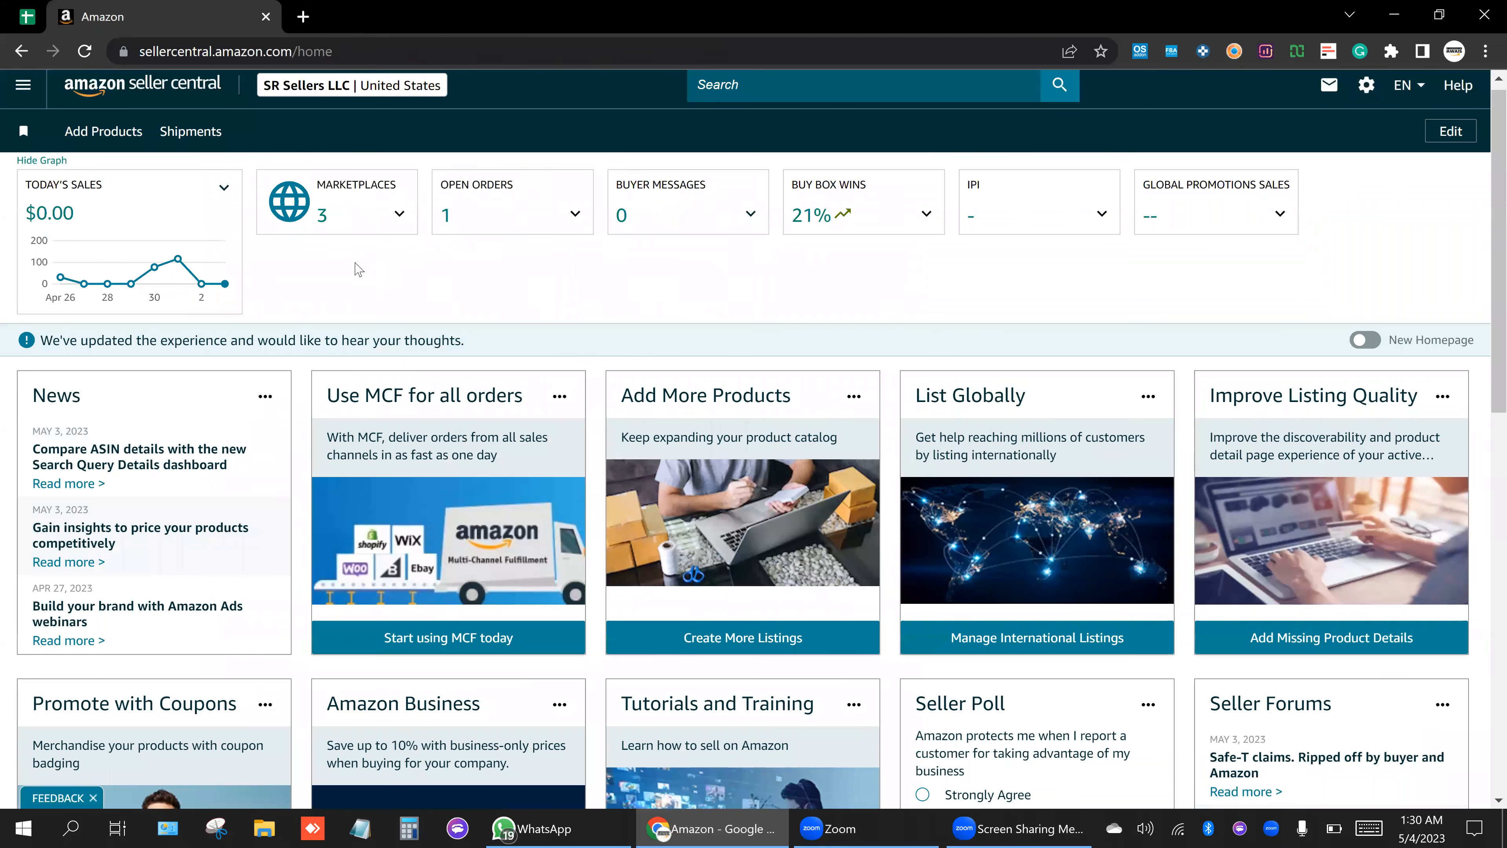
scroll(358, 269, down, 1)
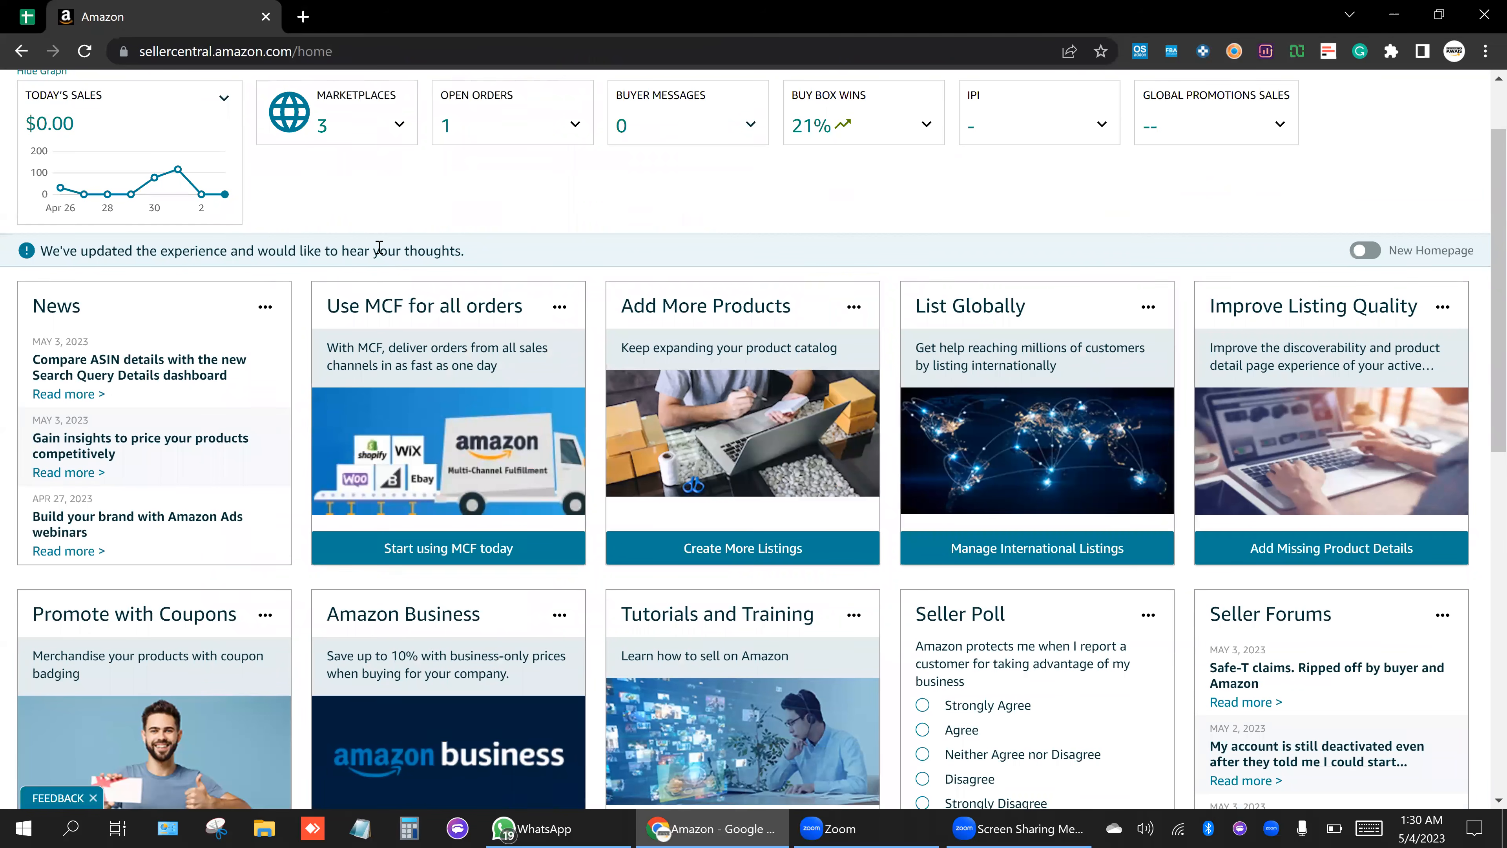
Switch to the Google Sheets workbook, view FINAL SHEET, and go to the "Why you give us your project" section of the PROPOSAL sheet.
click(303, 17)
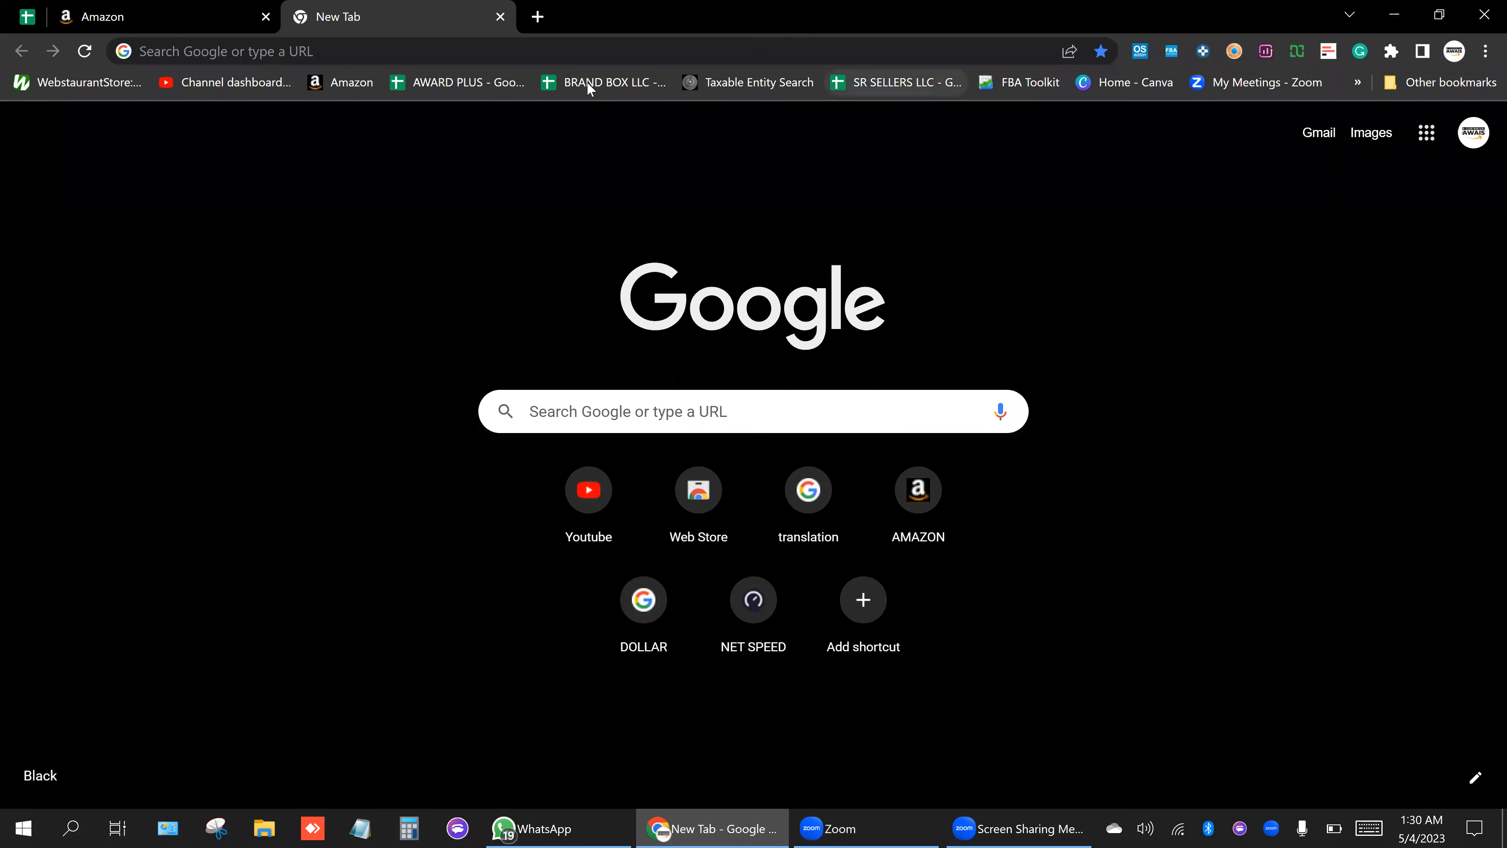
click(11, 12)
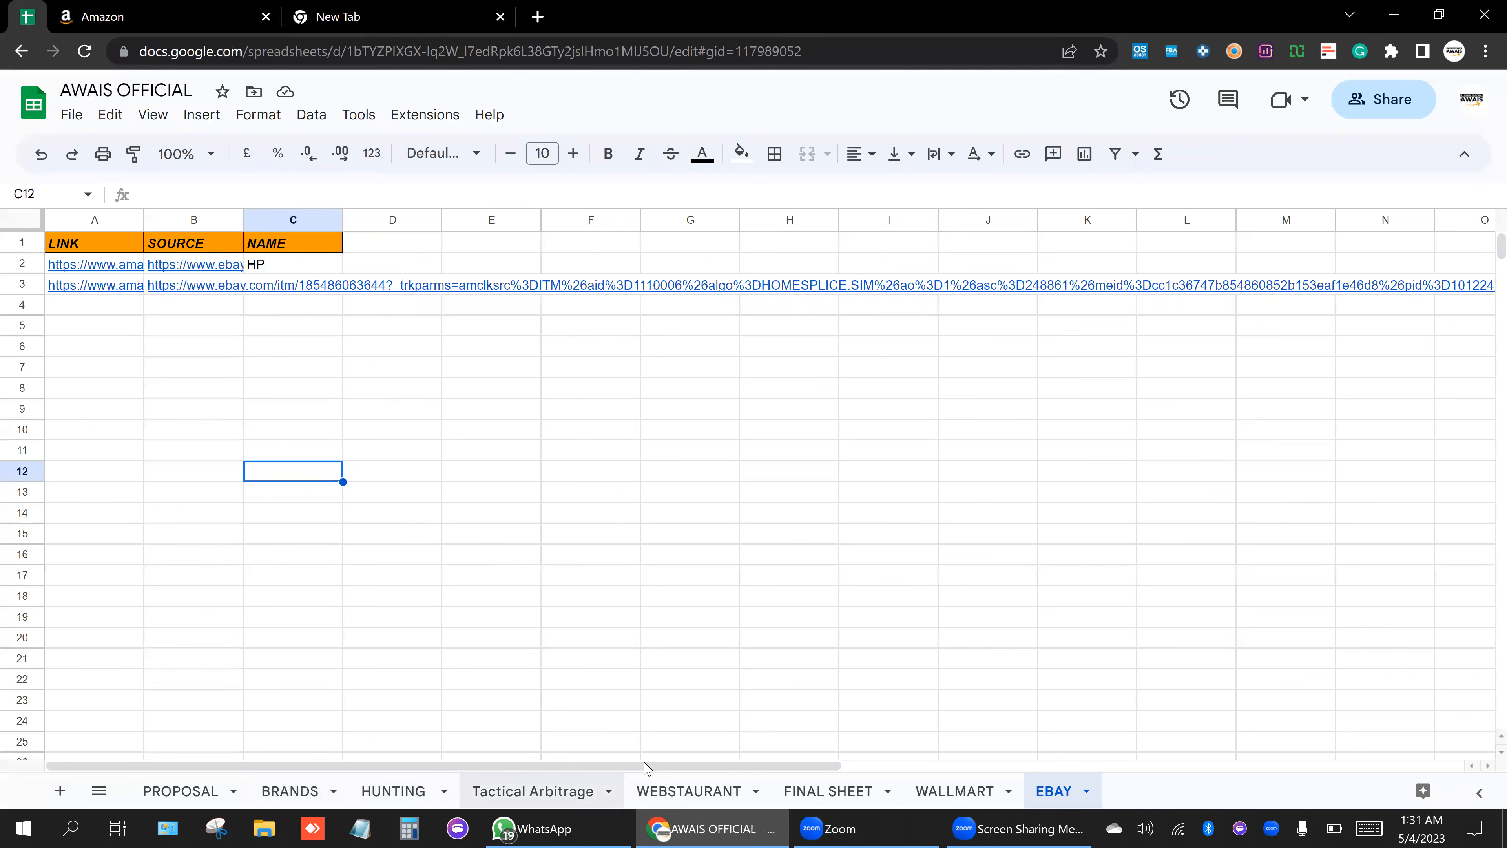
click(842, 793)
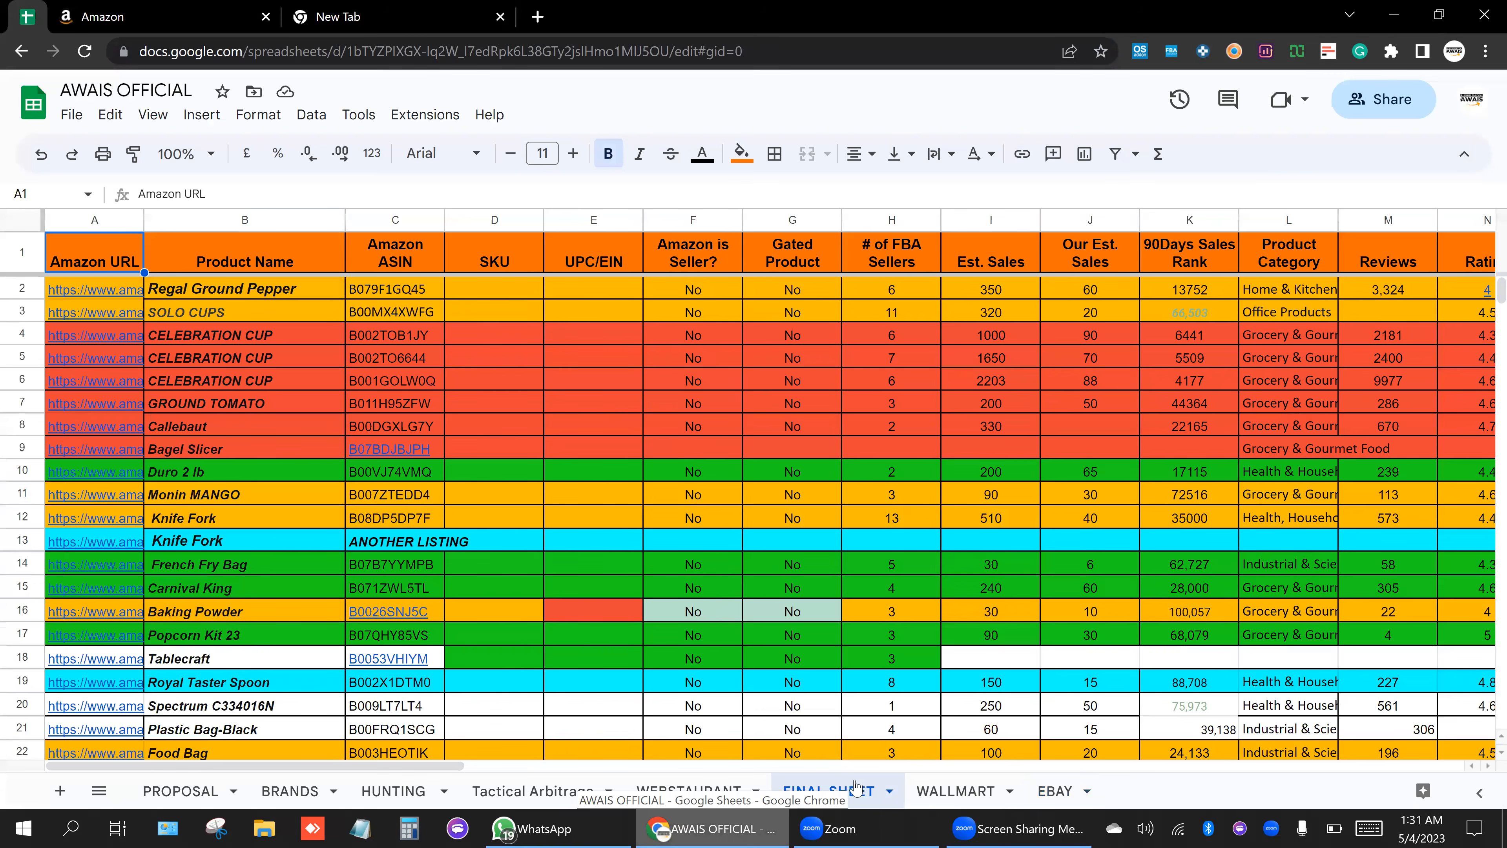
key(ctrl+shift+Page_Down)
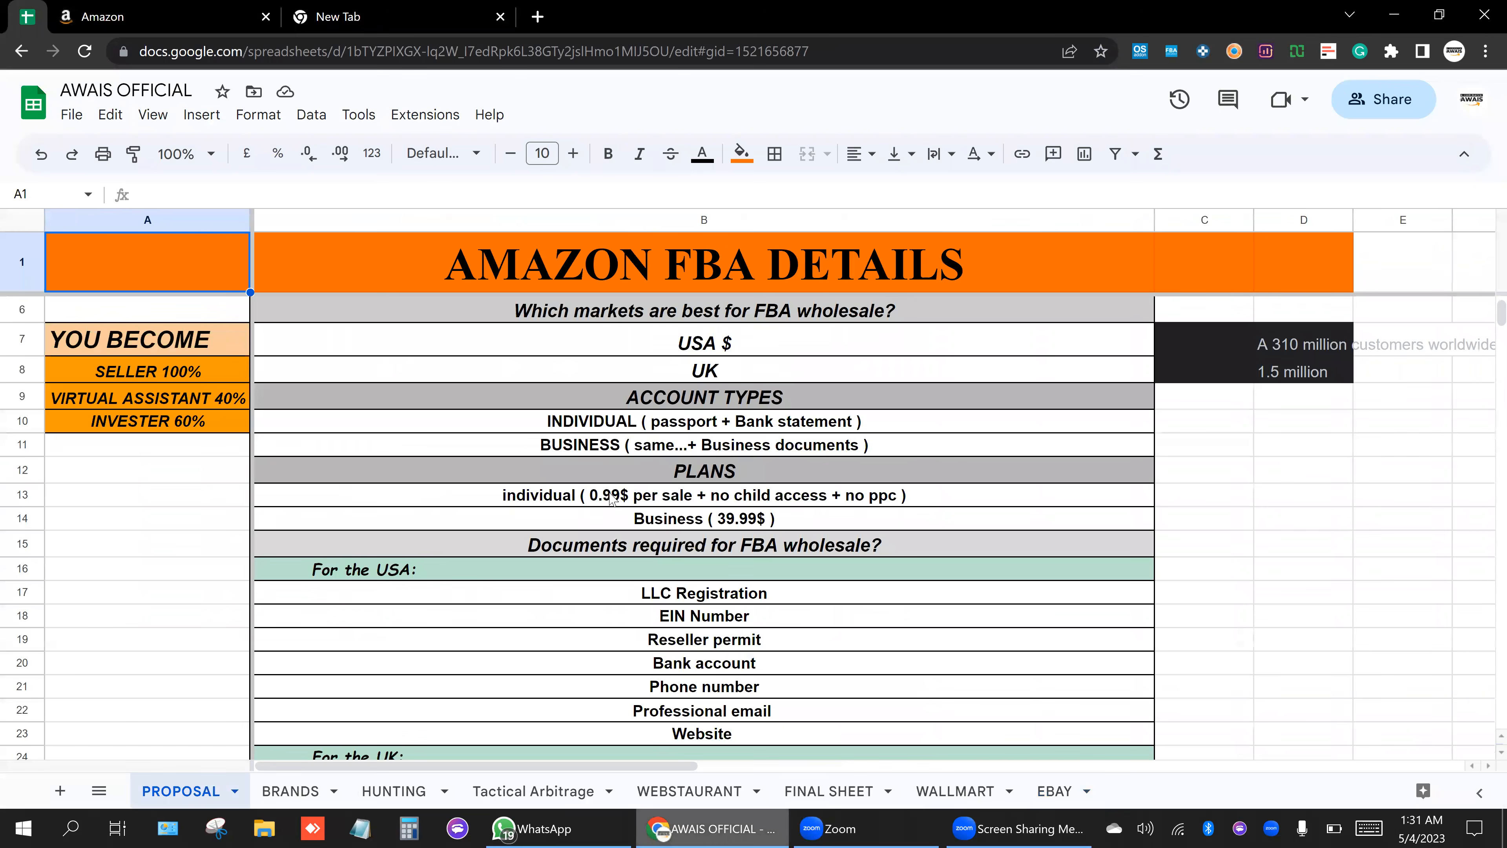
scroll(599, 482, down, 5)
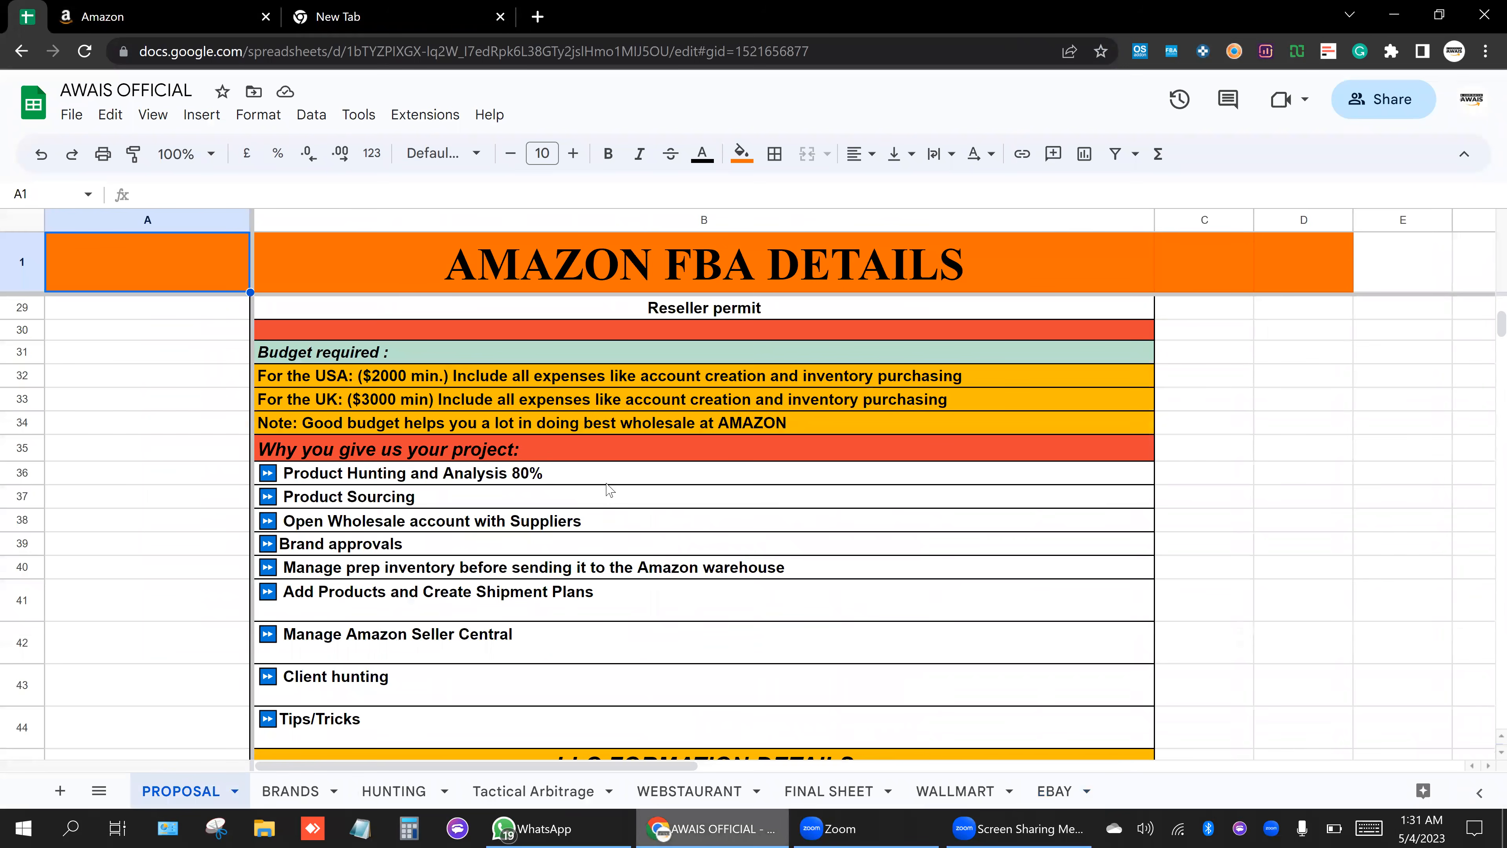
Go through the Product Hunting and Analysis, Product Sourcing, and Open Wholesale account with Suppliers rows one by one without editing them.
click(487, 472)
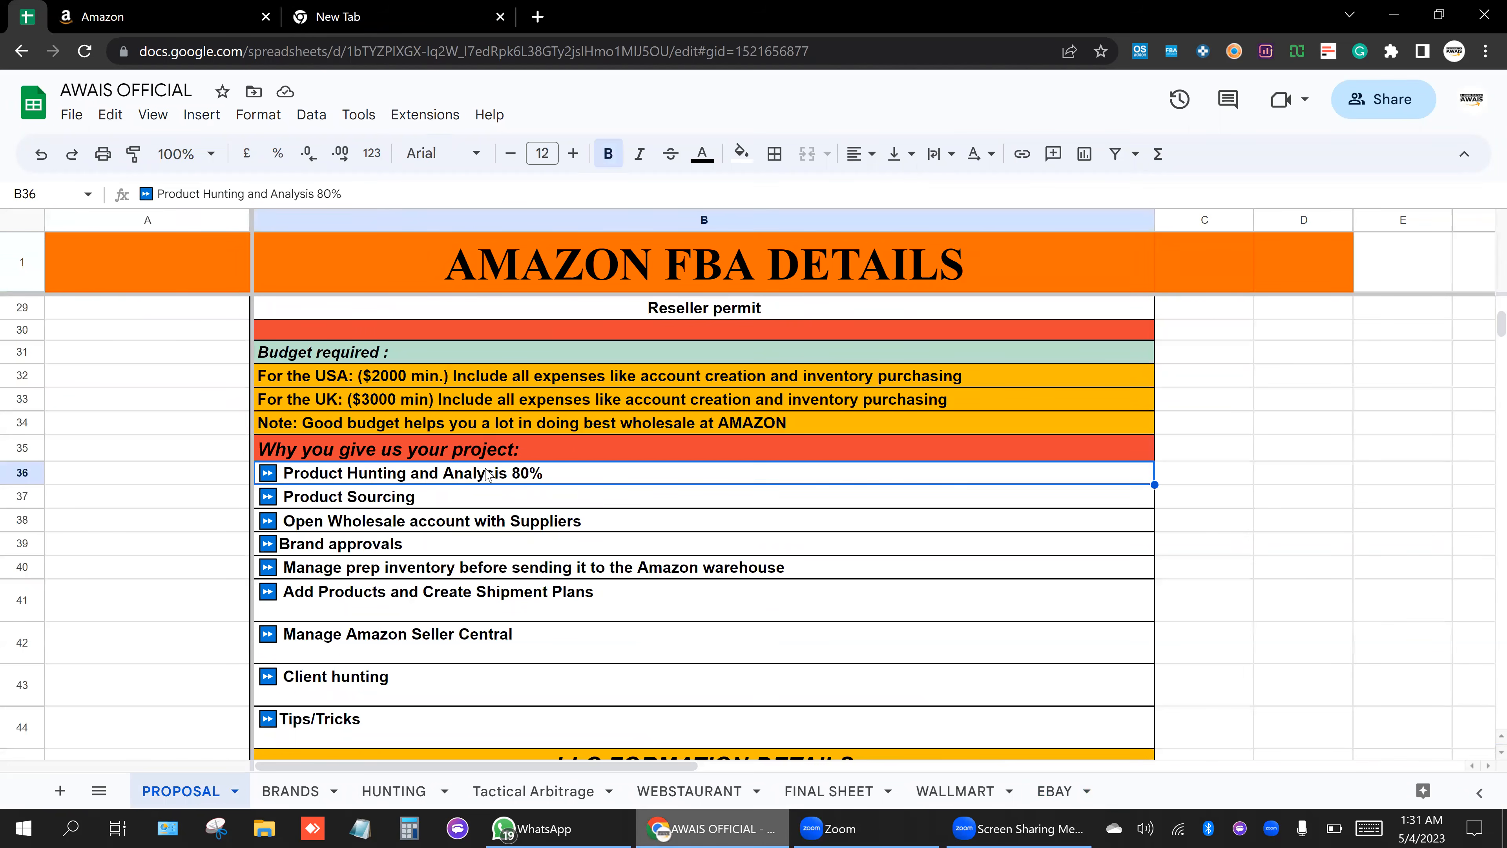
double_click(578, 468)
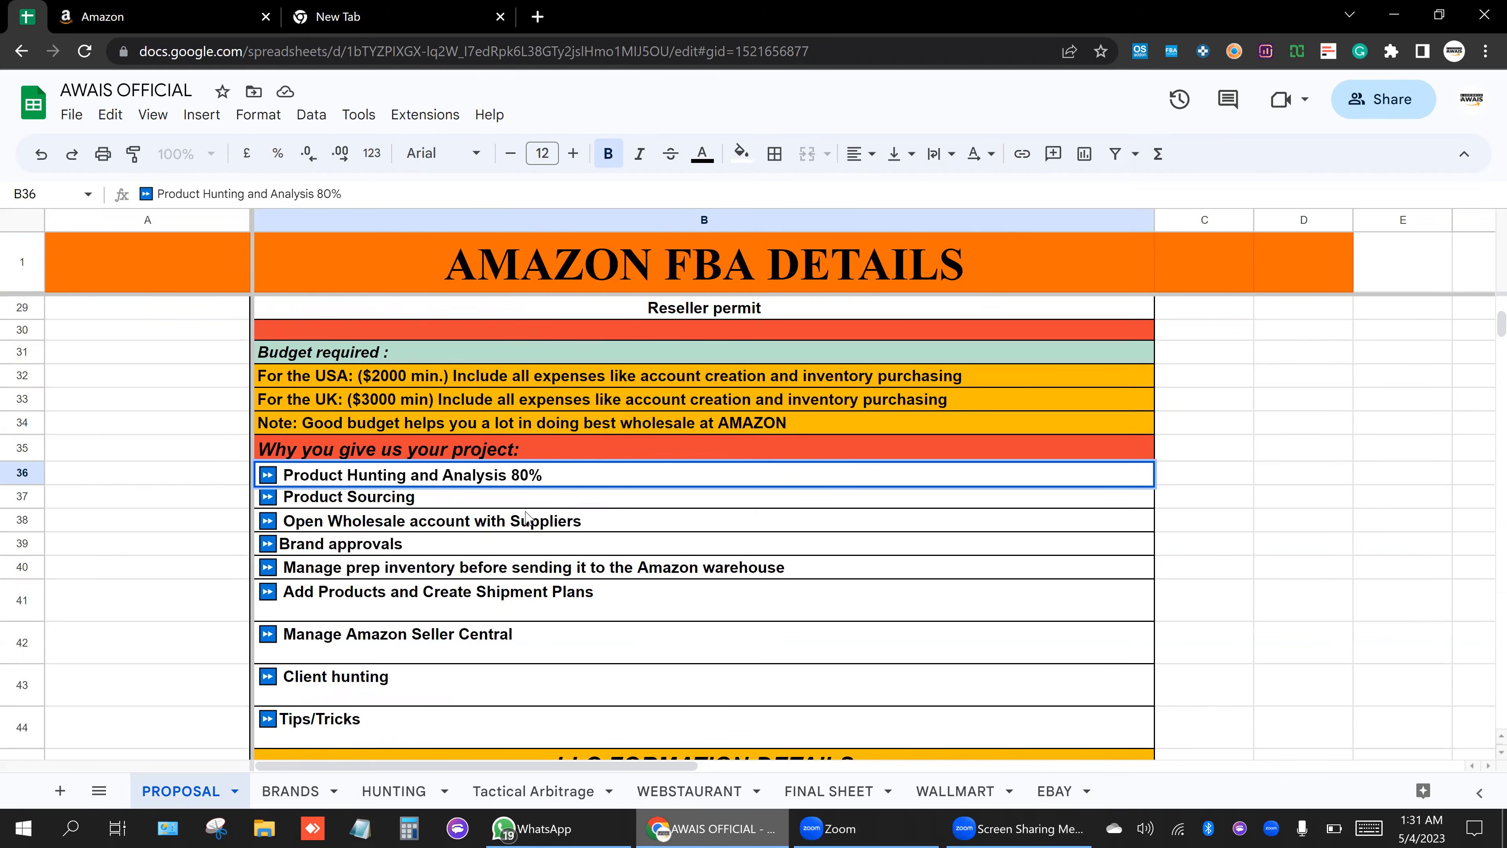
click(472, 497)
double_click(472, 497)
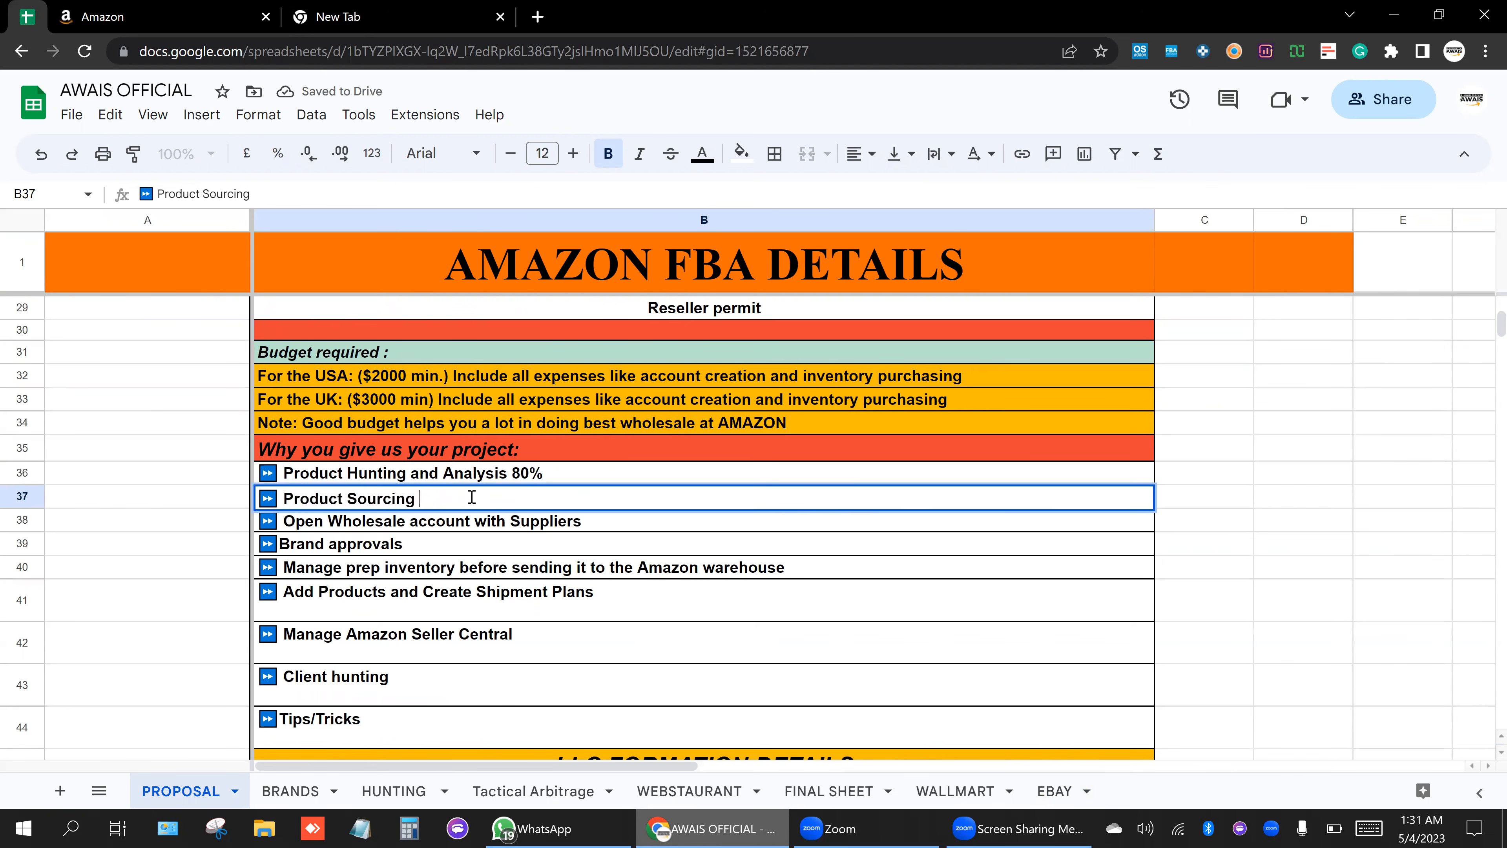
click(564, 518)
double_click(564, 518)
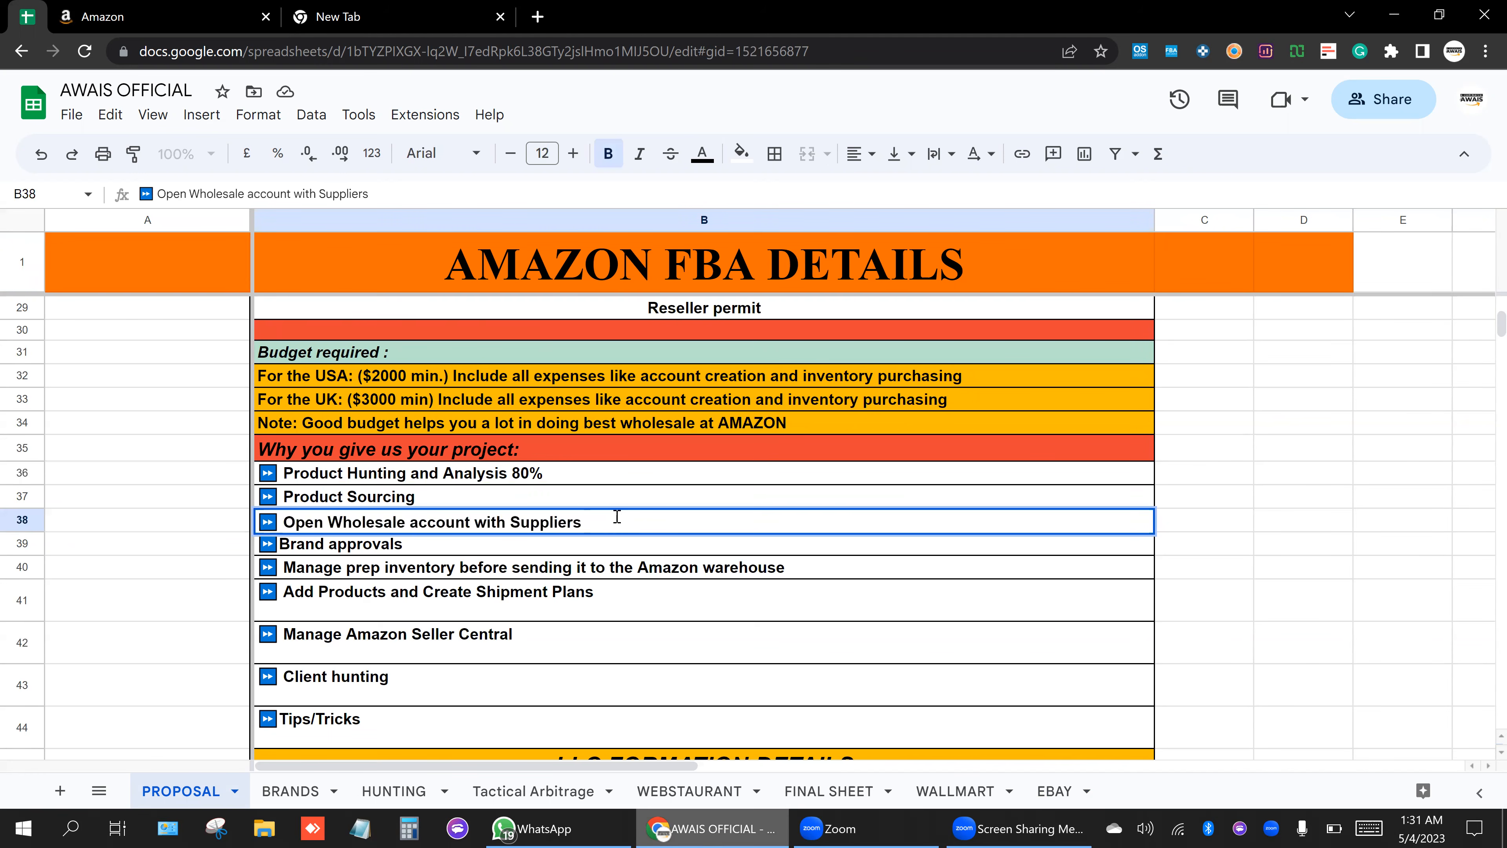
Go through the service rows from Brand approvals to Manage Amazon Seller Central, highlighting the Add Products and Create Shipment Plans text.
double_click(488, 544)
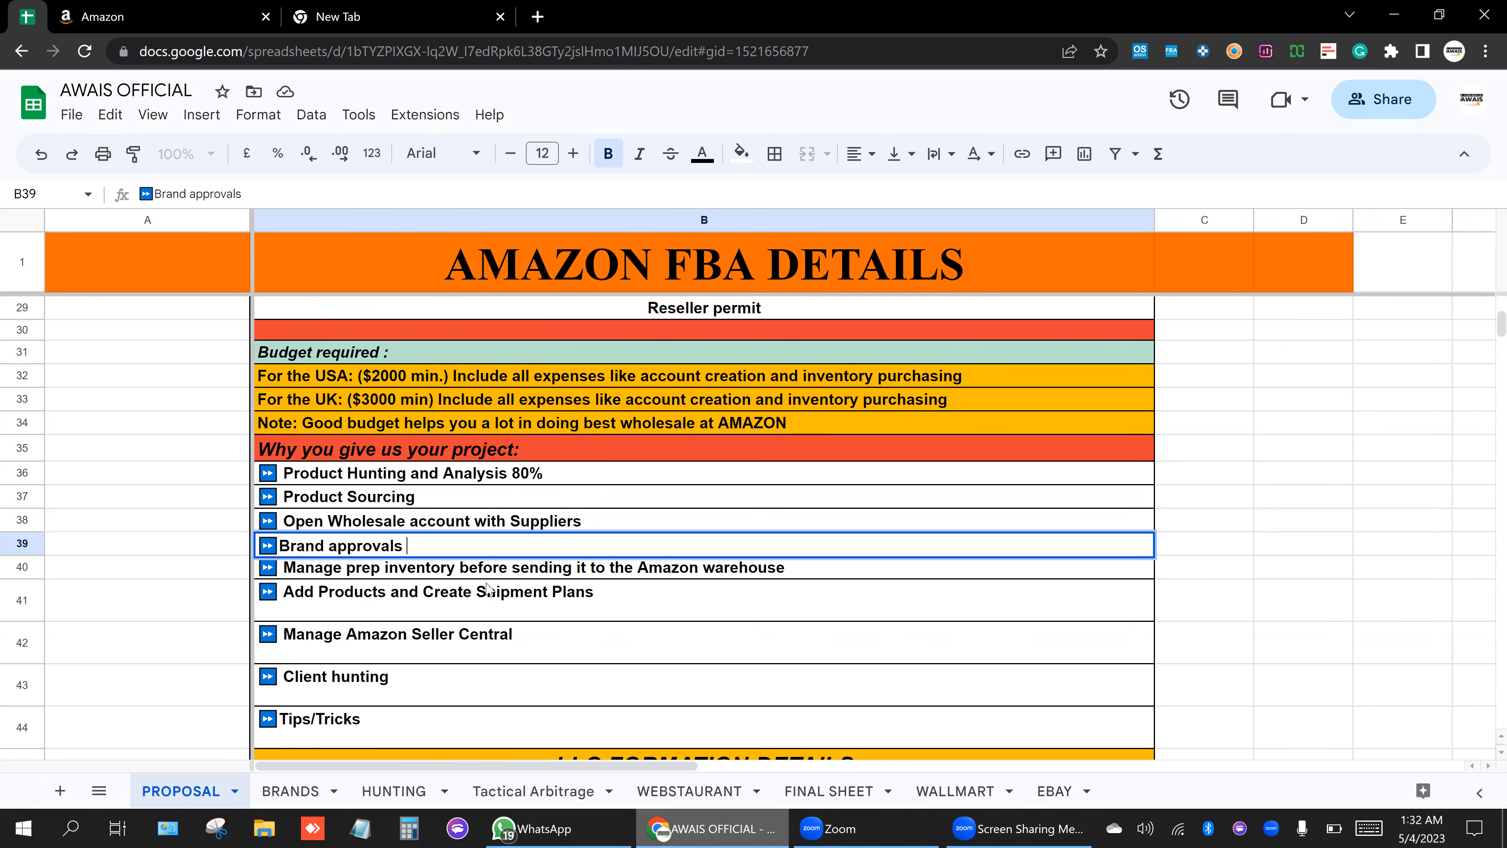
double_click(656, 568)
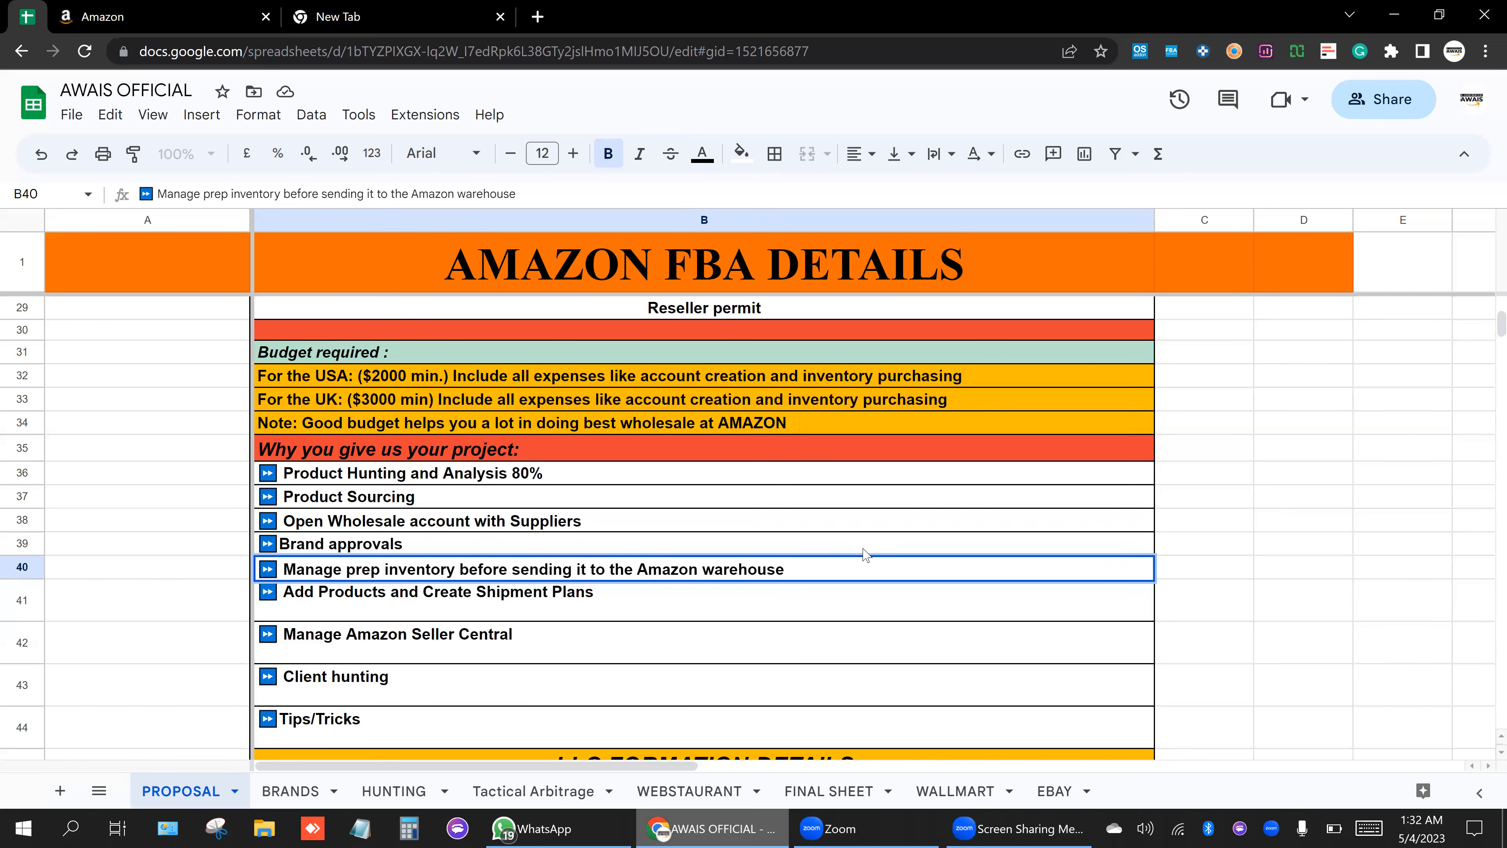
double_click(625, 594)
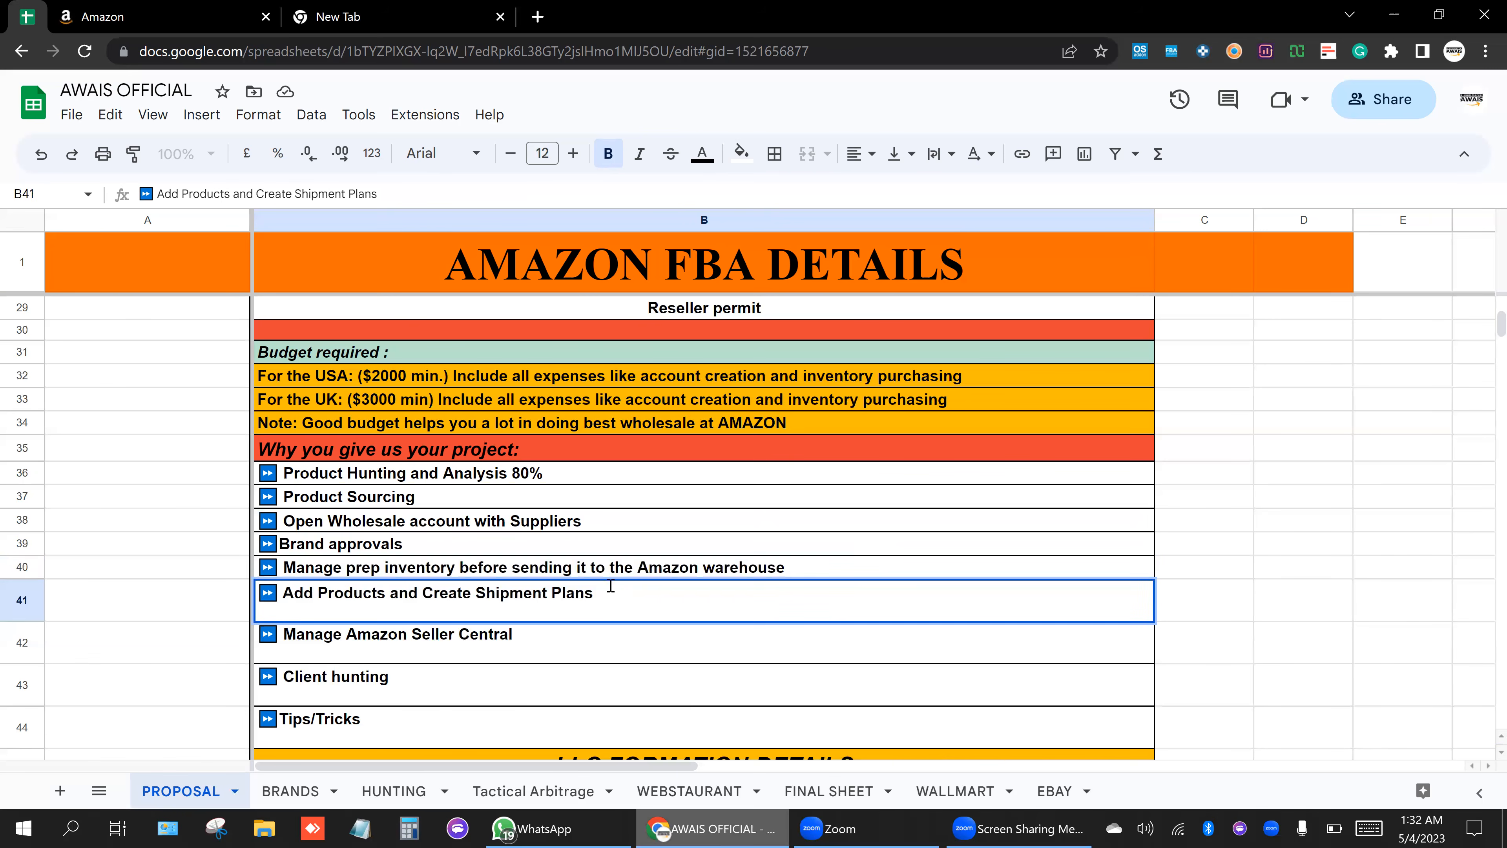
drag(398, 593, 639, 599)
click(635, 598)
drag(284, 592, 603, 609)
click(638, 591)
double_click(500, 648)
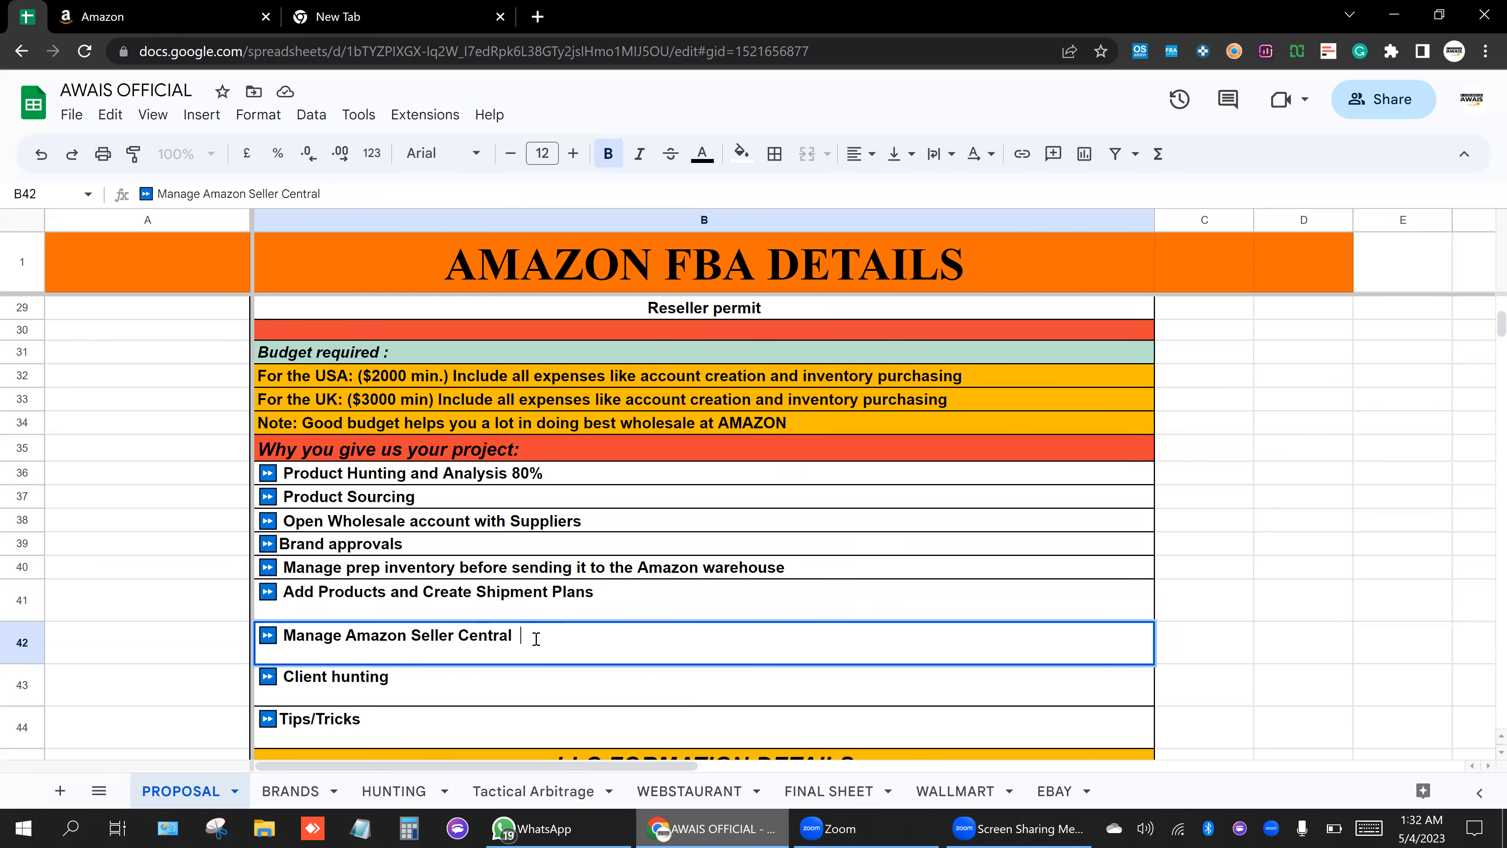
Switch to the Amazon Seller Central home page and look over its dashboard cards and the footer links for catalog, inventory, pricing and orders.
click(166, 12)
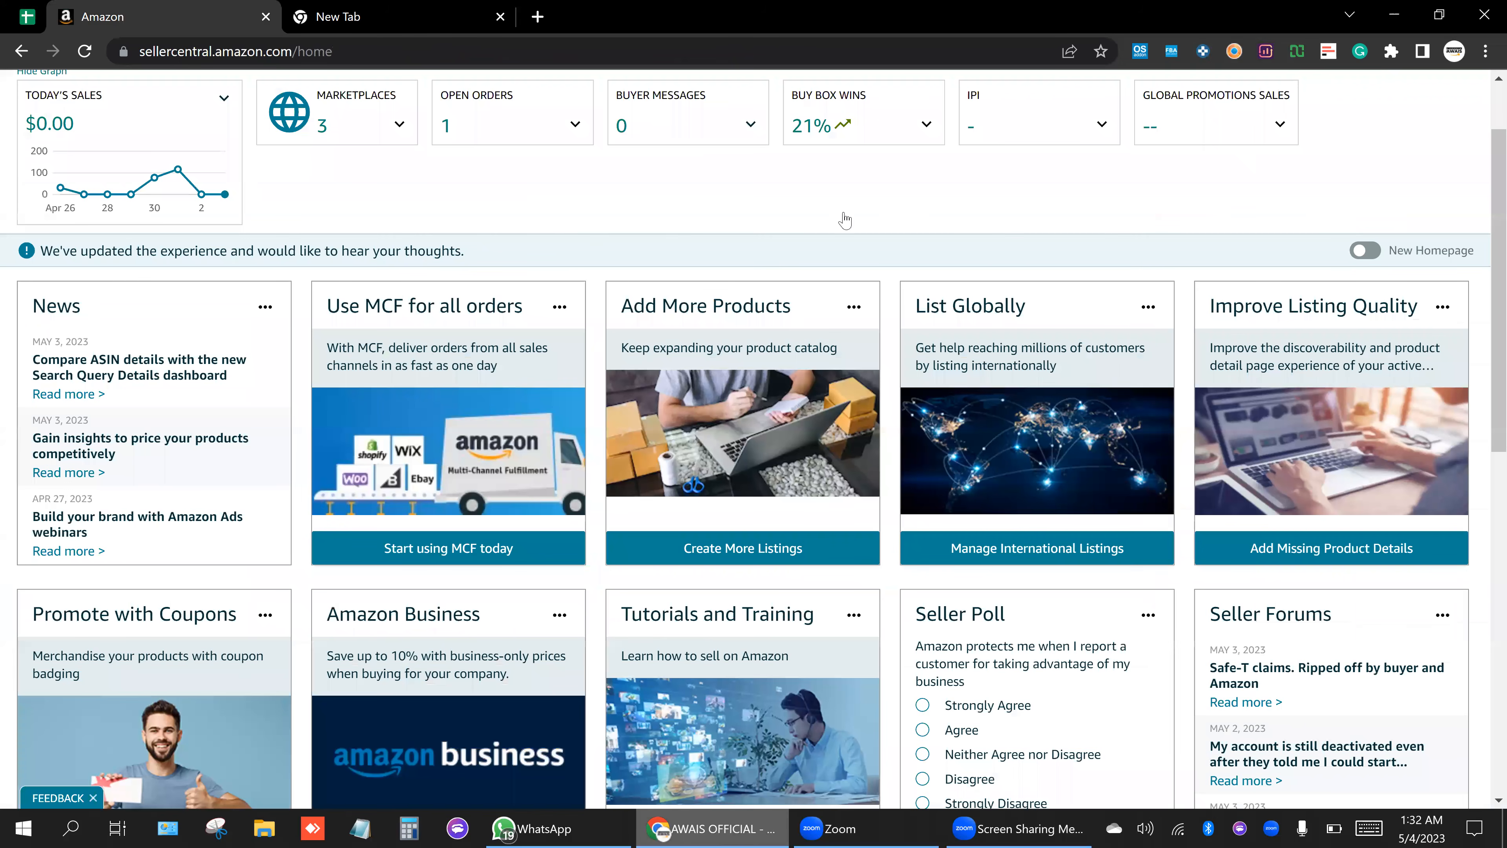
scroll(606, 280, up, 2)
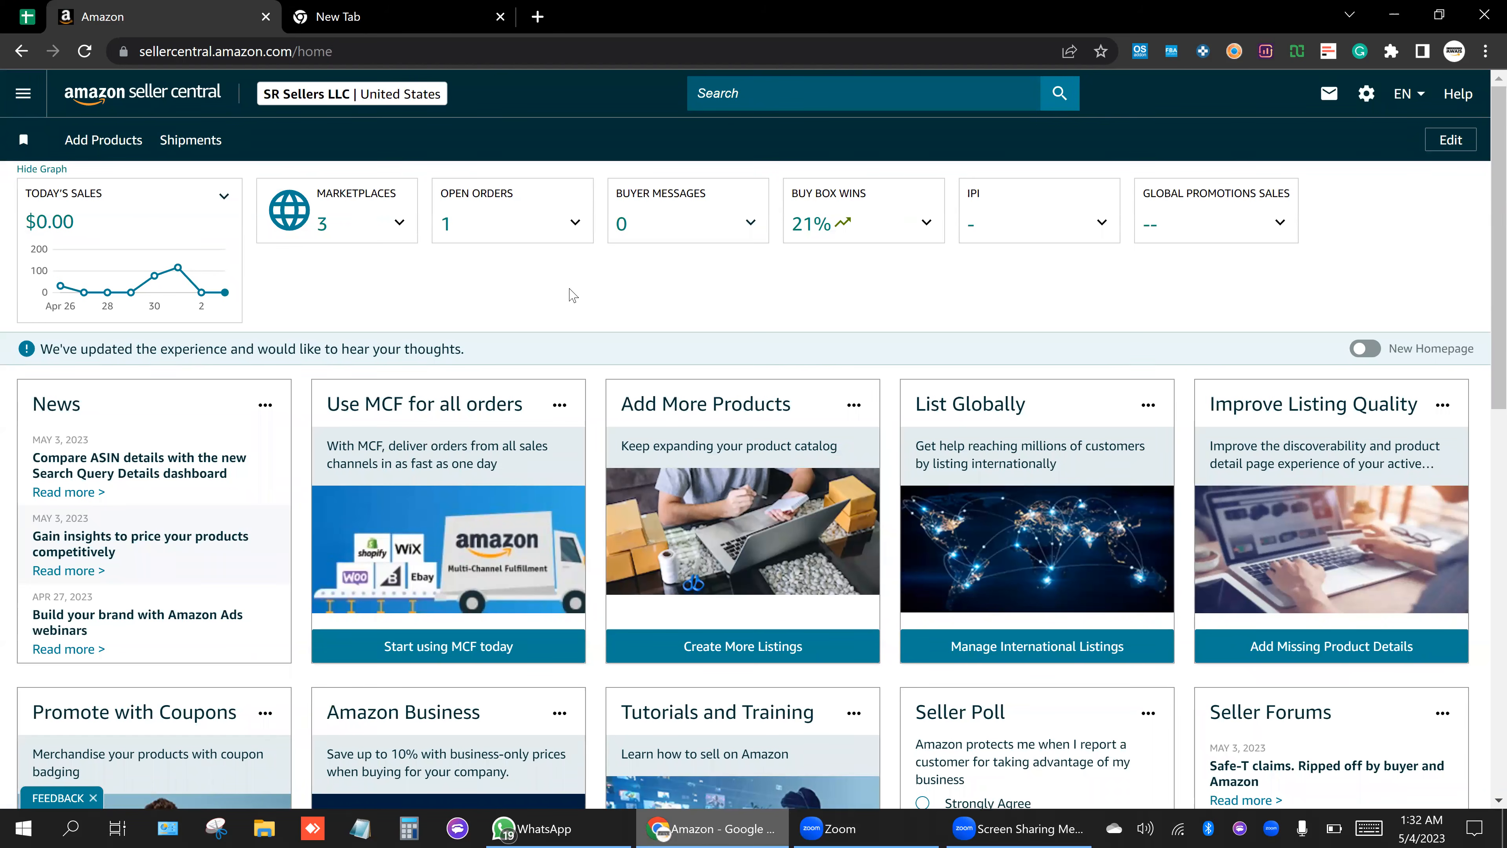
scroll(654, 338, down, 7)
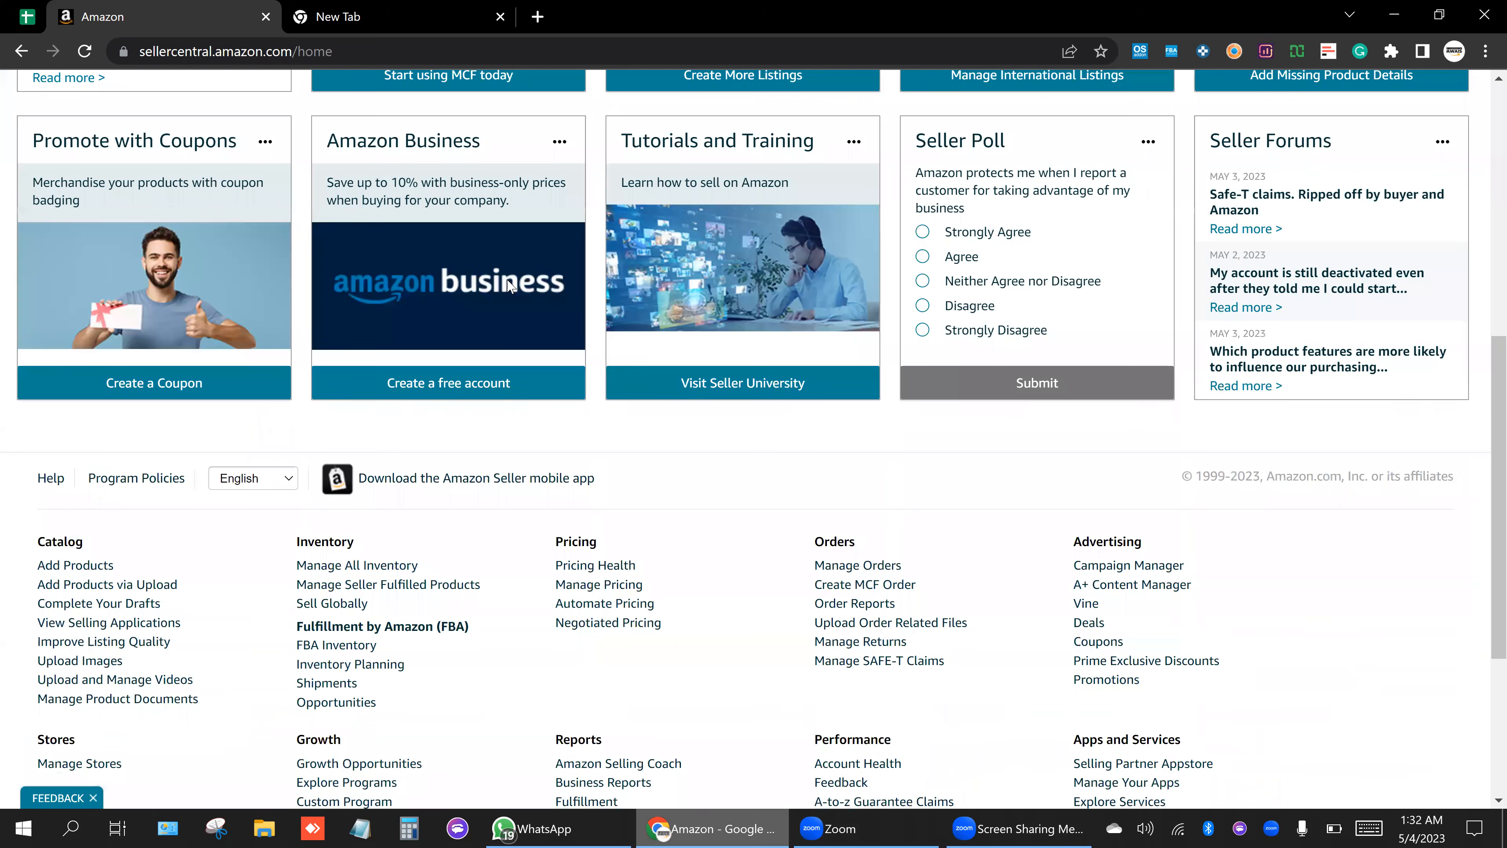
scroll(509, 285, up, 7)
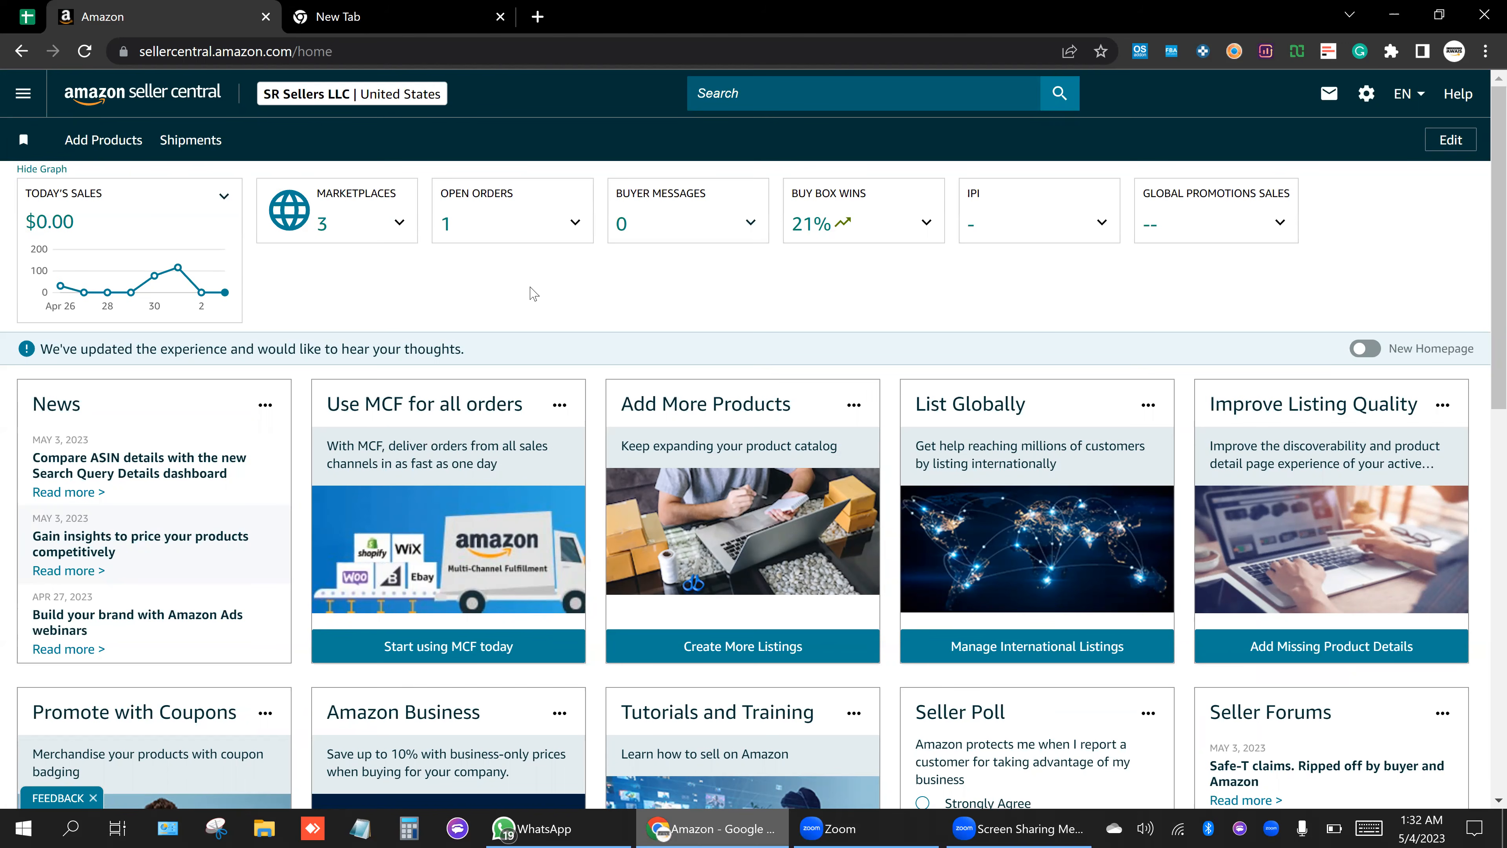
scroll(529, 294, down, 7)
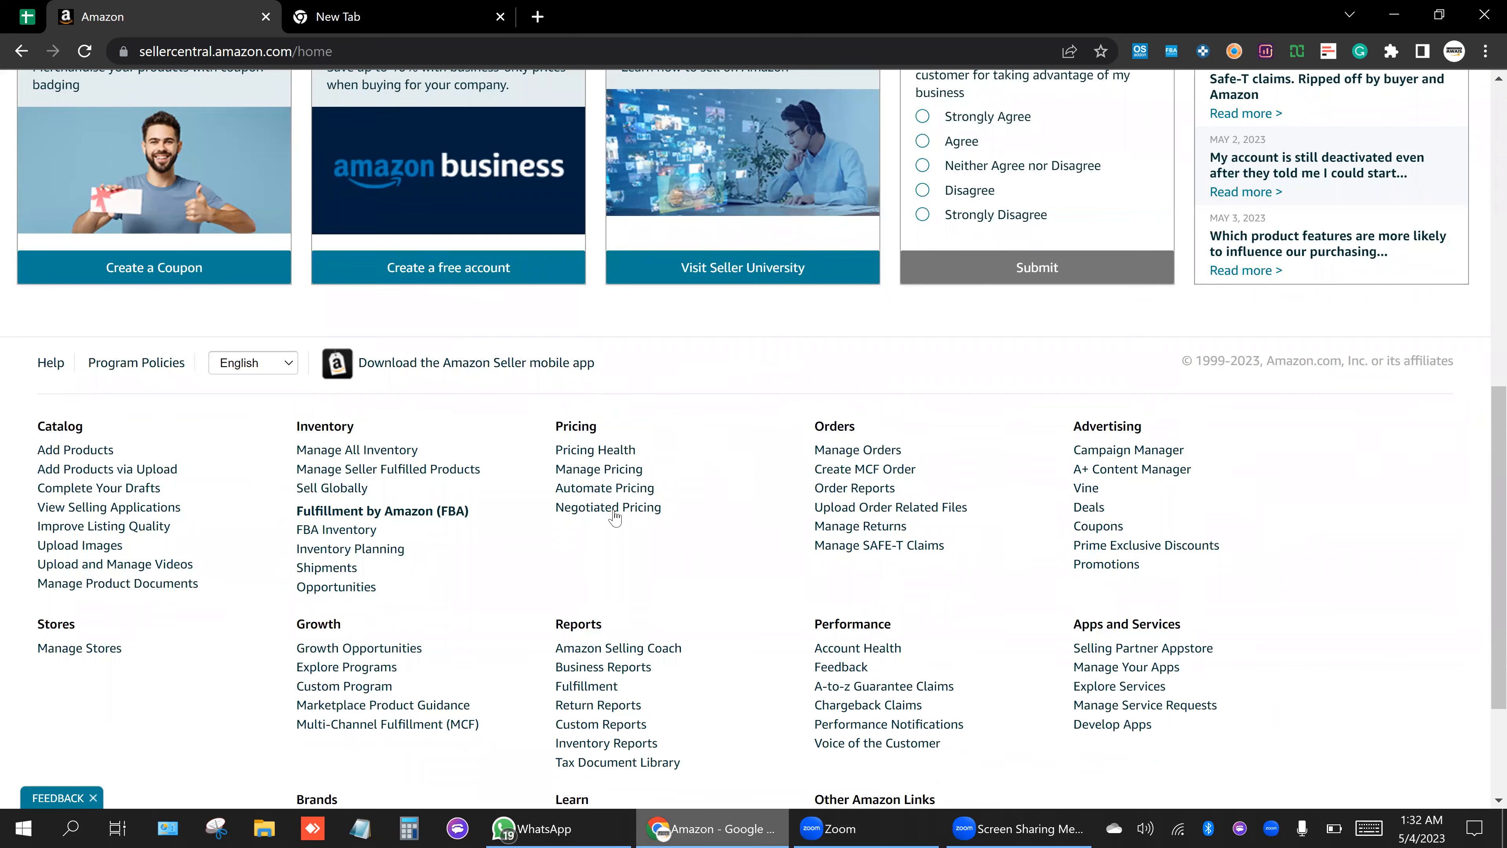
scroll(338, 252, up, 7)
Return to the PROPOSAL sheet in the Google Sheets workbook and go through the Client hunting and Tips/Tricks rows without editing them.
click(25, 14)
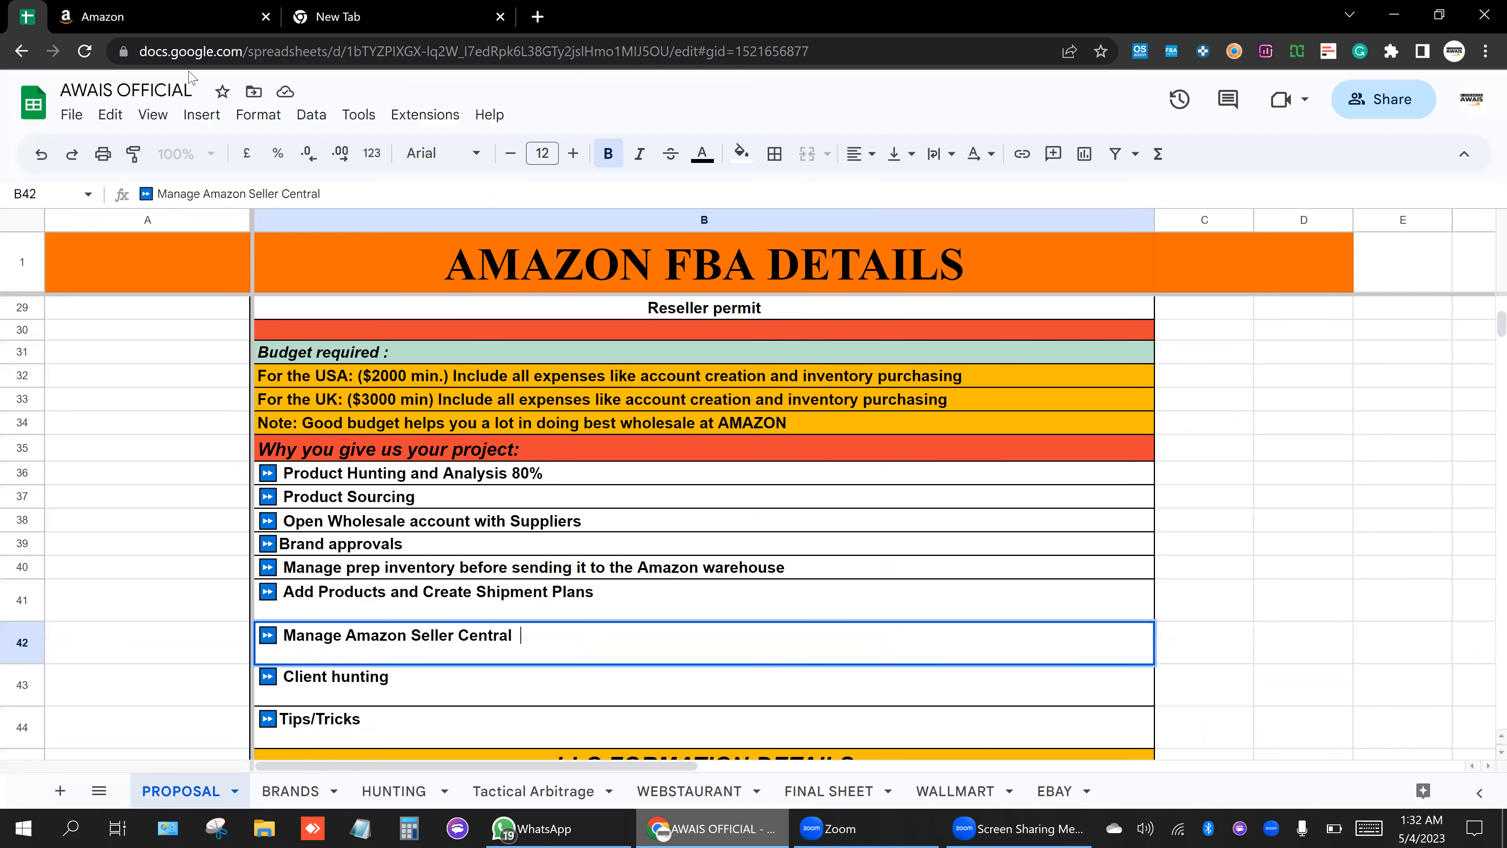
click(171, 612)
scroll(365, 579, down, 2)
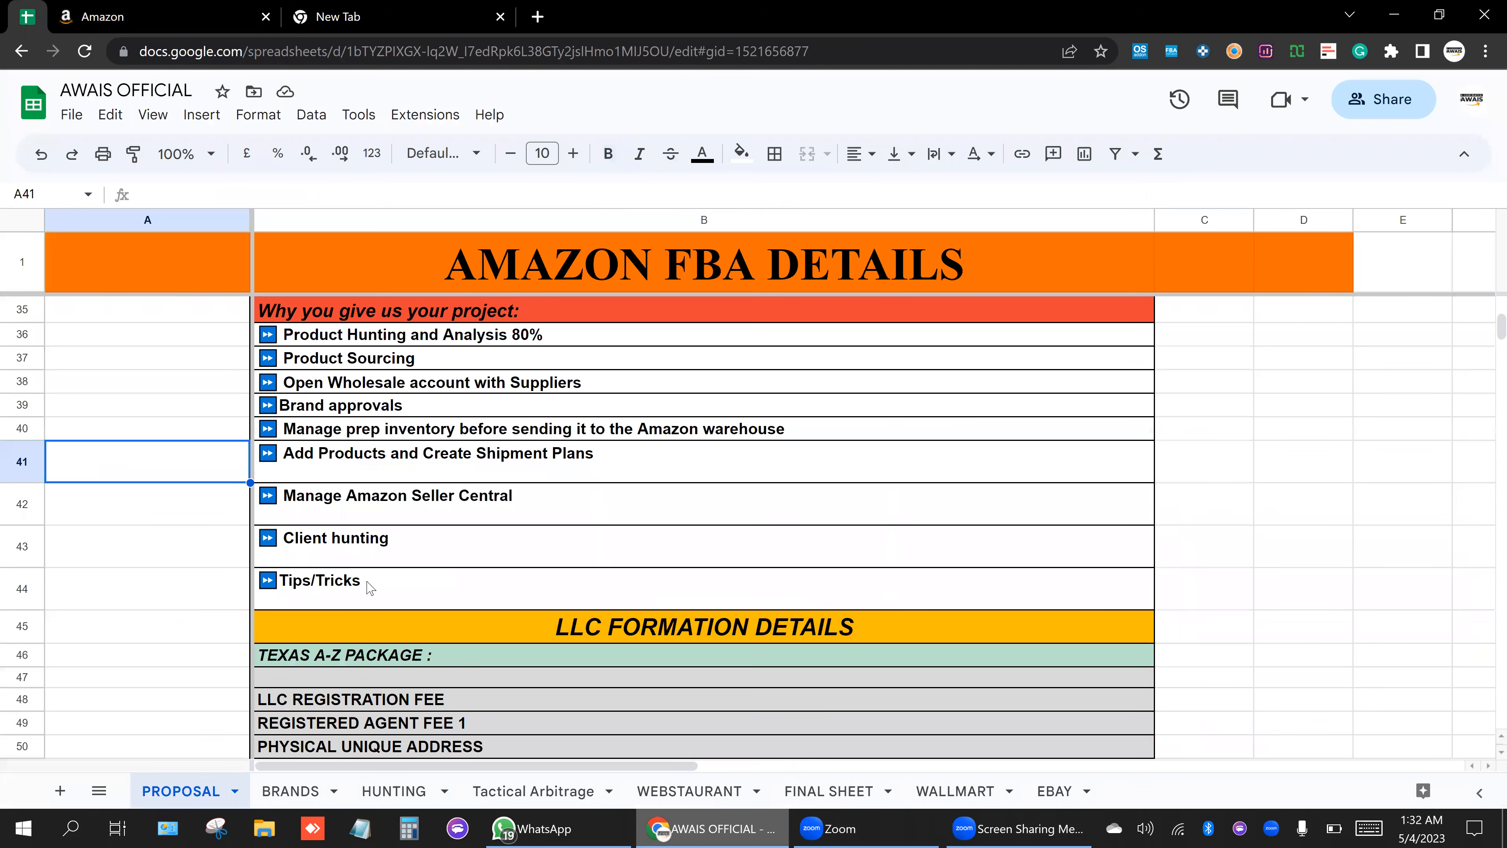
key(Right)
key(Down)
key(Down)
key(Down)
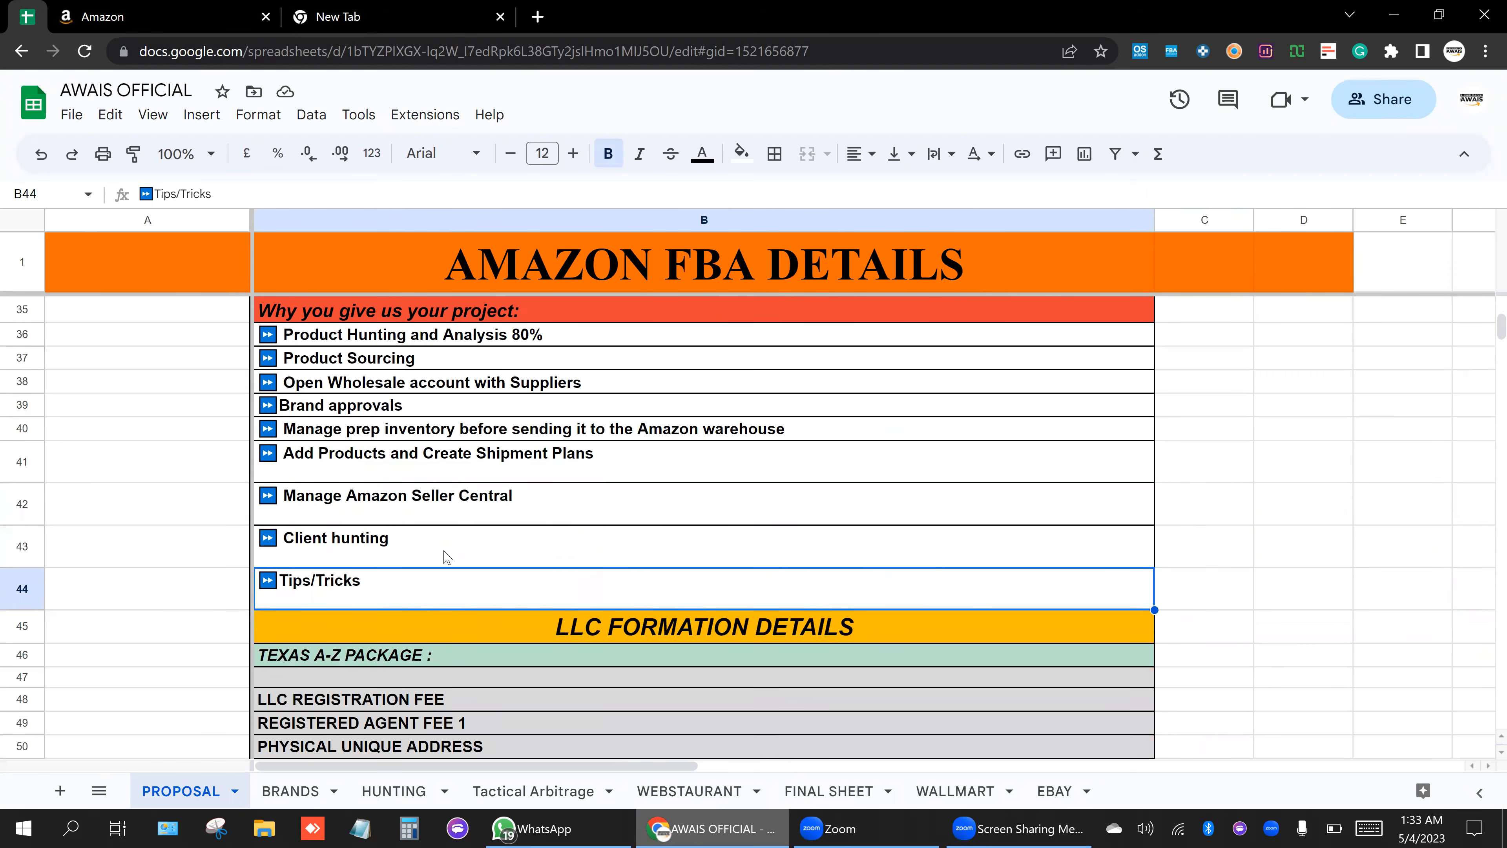
click(447, 554)
double_click(456, 551)
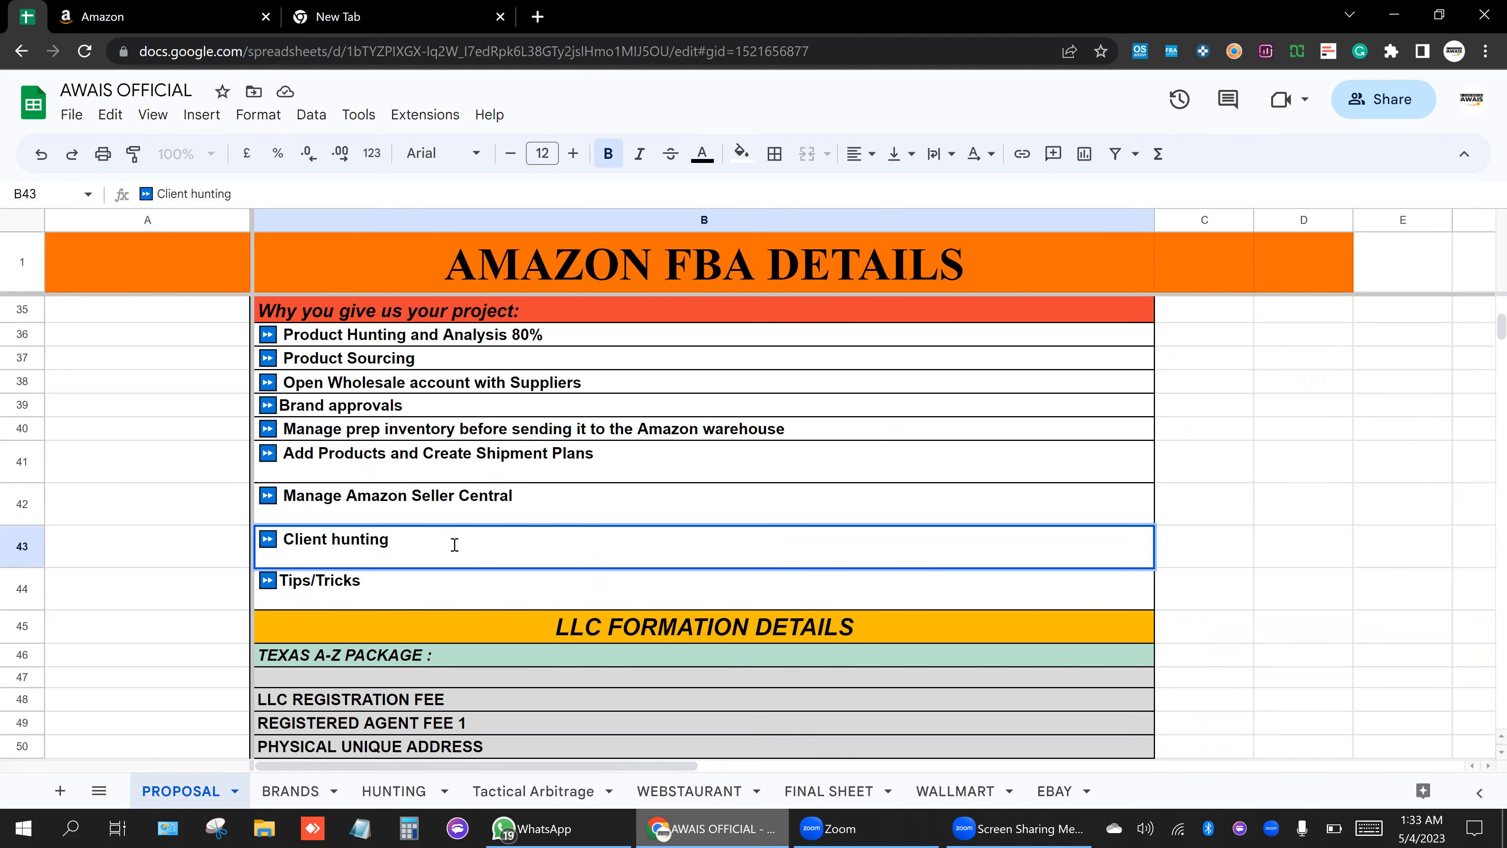
click(427, 594)
double_click(428, 579)
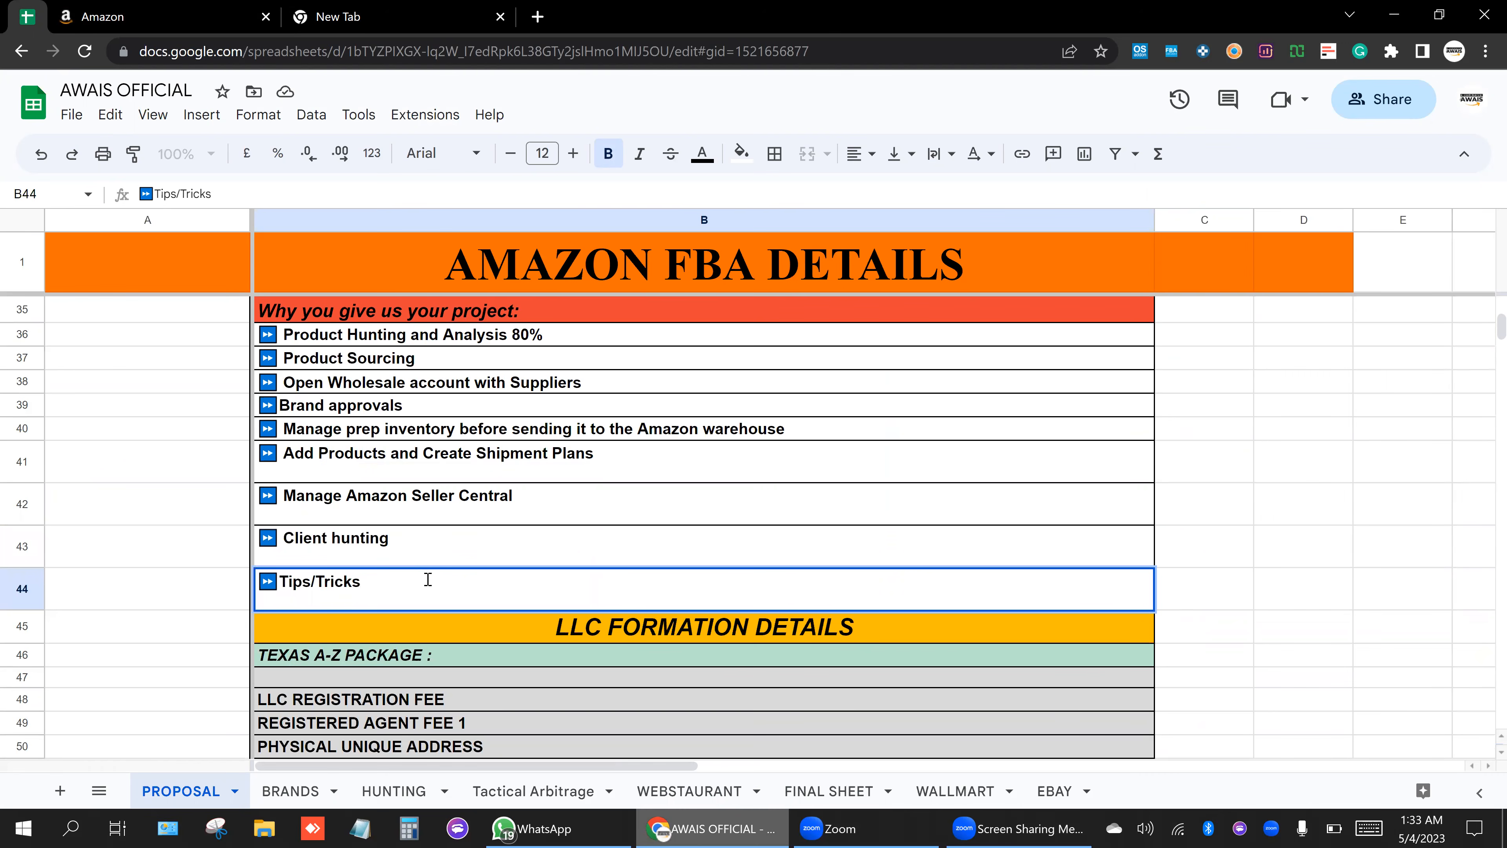
click(1238, 591)
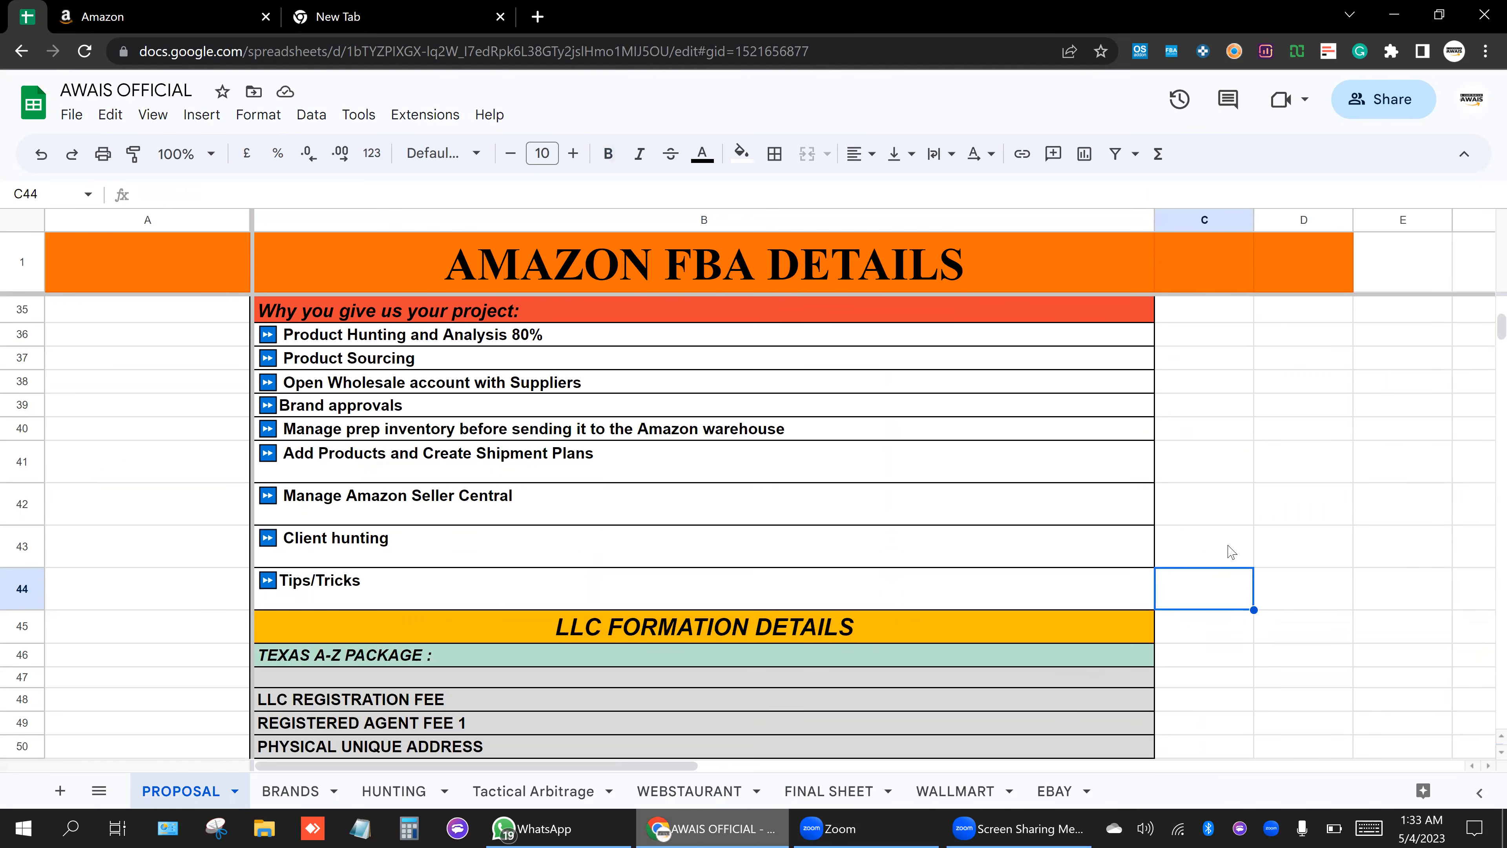
Review the budget and service rows again, highlighting the Manage Amazon Seller Central text and placing the cursor after Add Products and Create Shipment Plans.
scroll(1232, 552, up, 5)
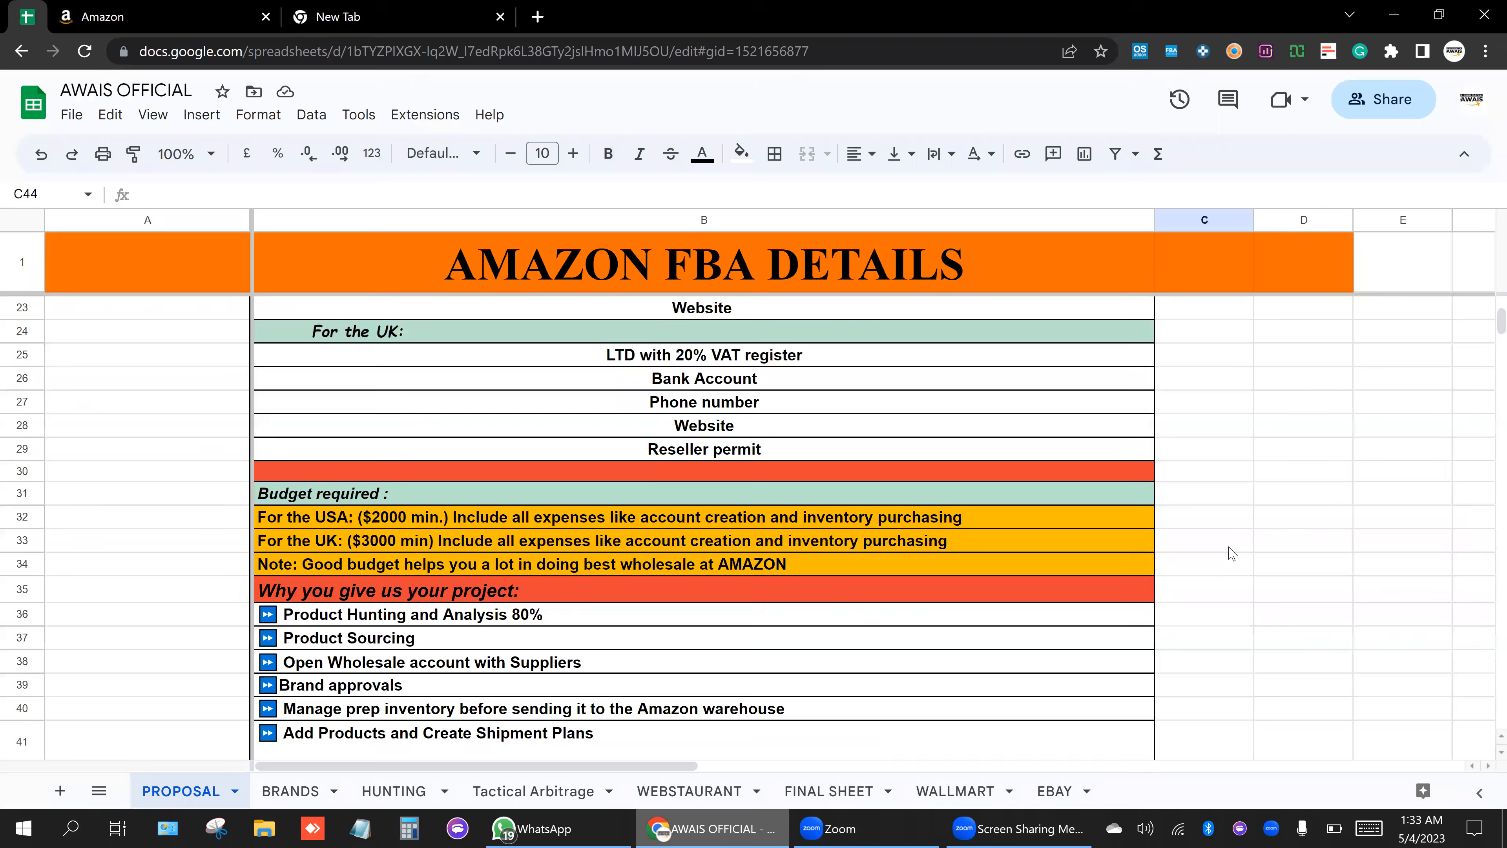
scroll(1231, 552, down, 5)
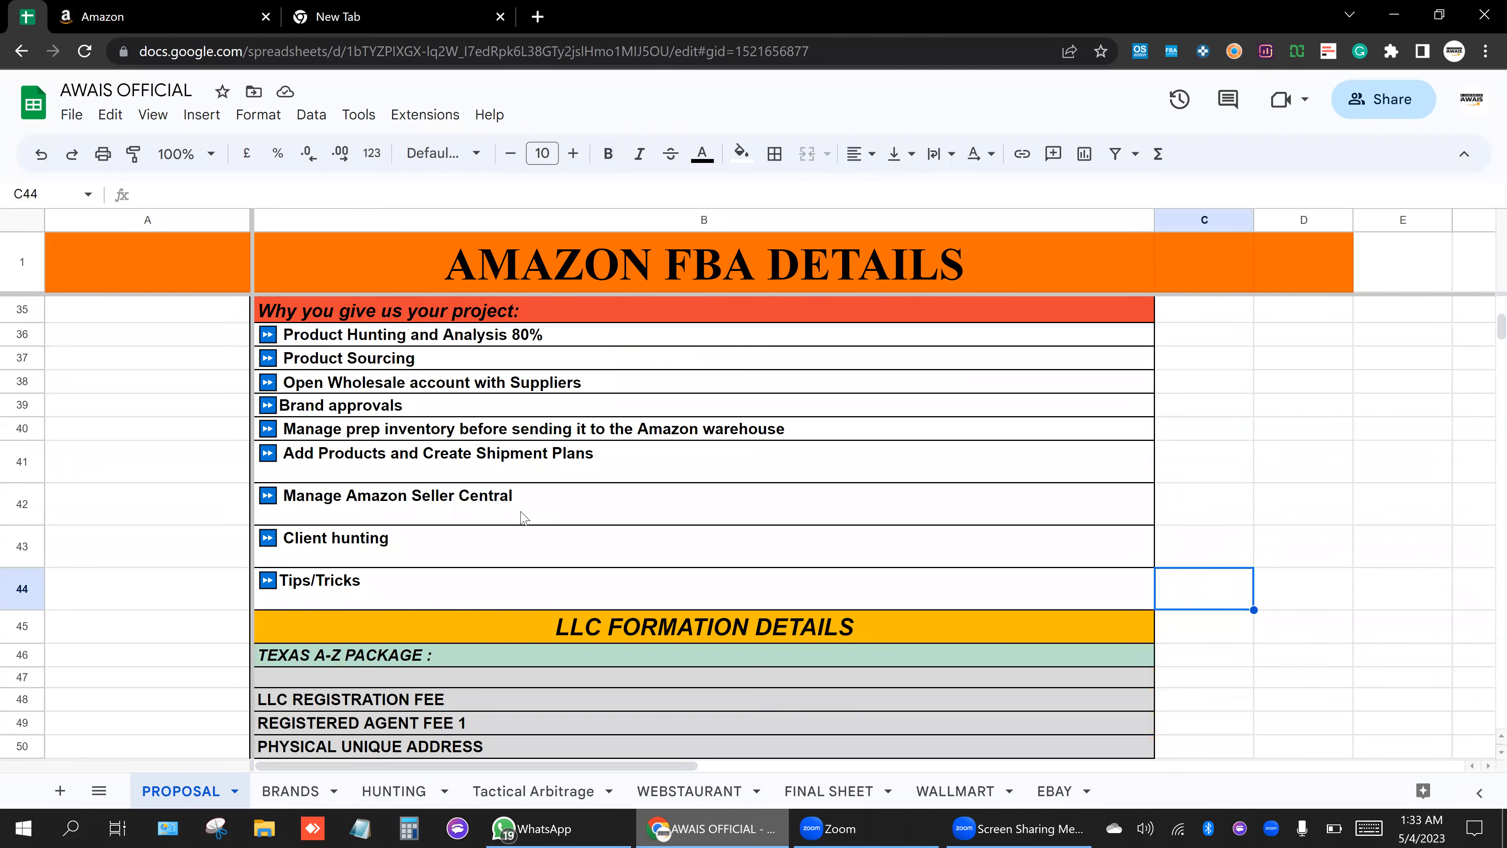
double_click(561, 511)
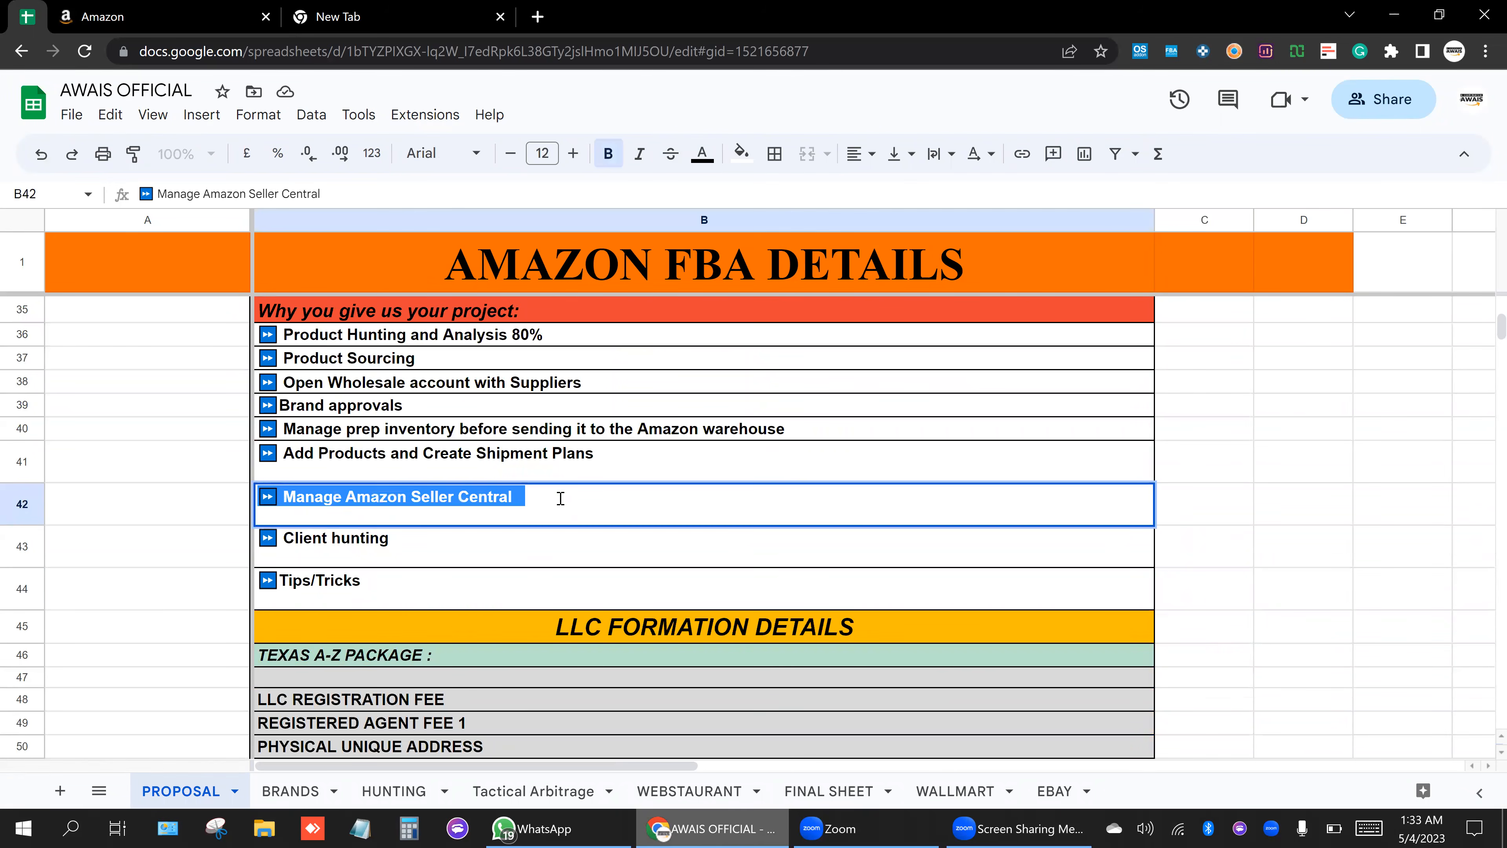
double_click(606, 450)
triple_click(606, 450)
click(611, 452)
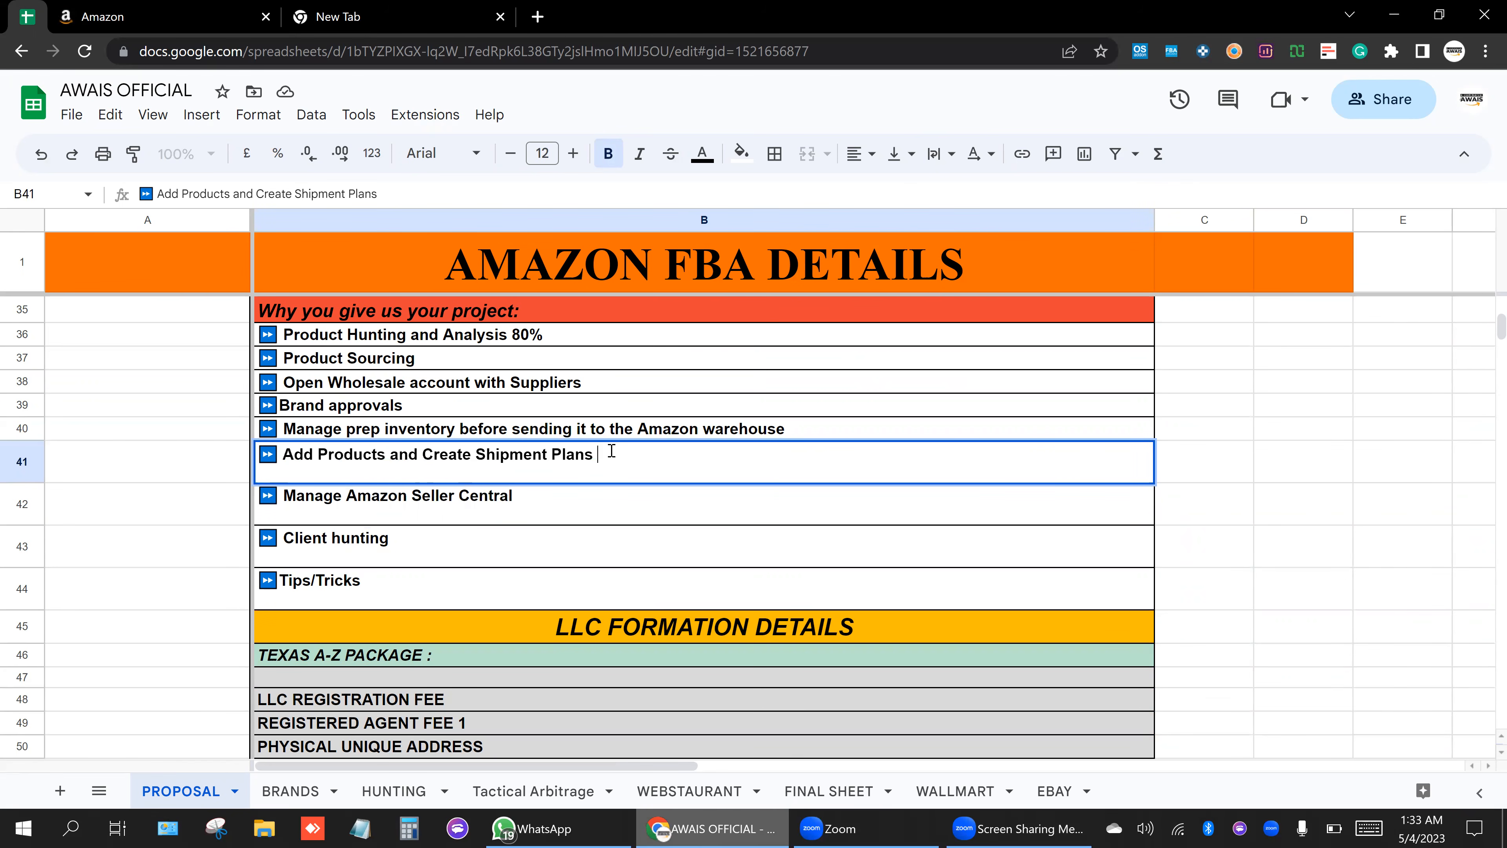